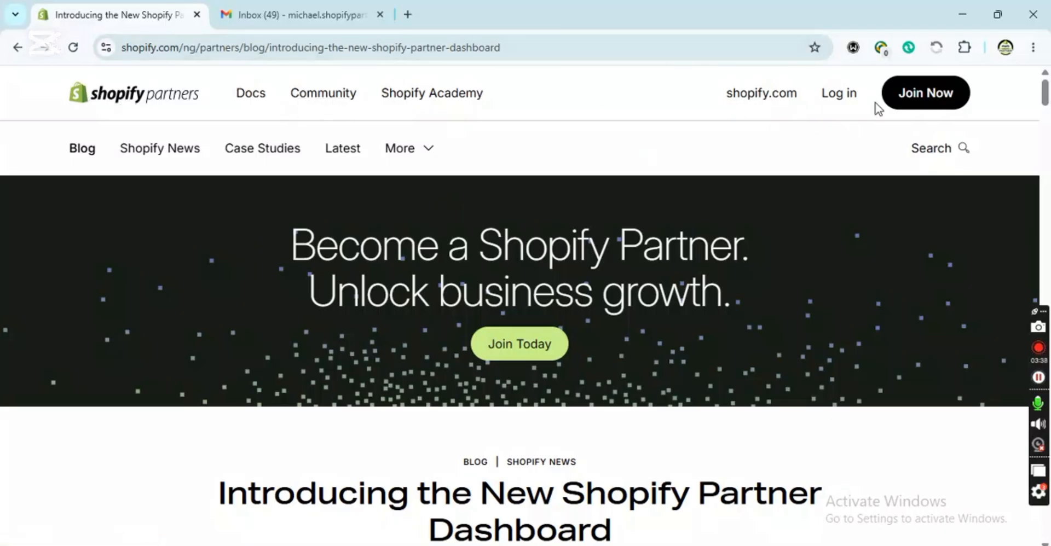
Step: Log in to Shopify Partners with the saved email through Google sign-in, choosing the Google account
click(833, 100)
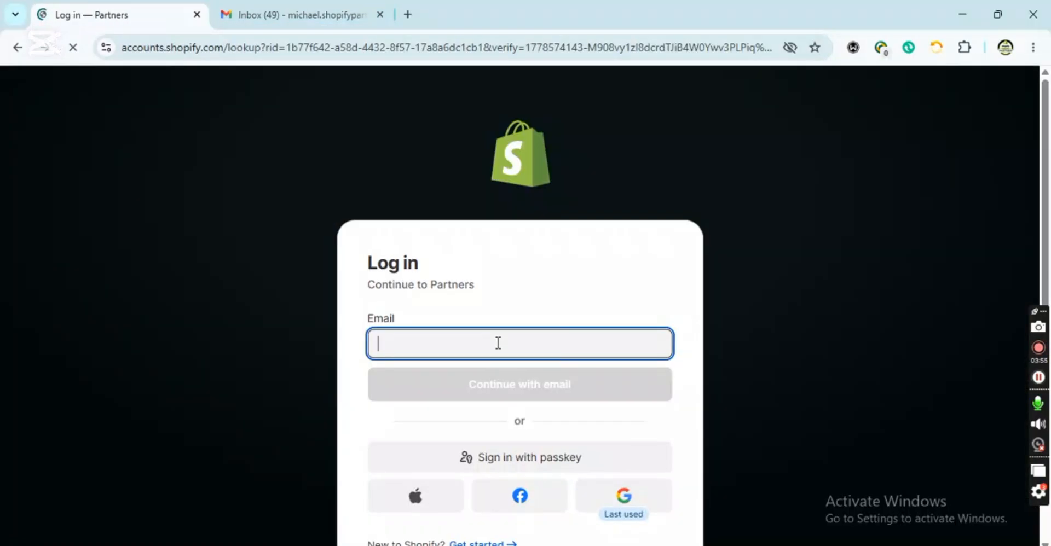
click(497, 343)
click(516, 382)
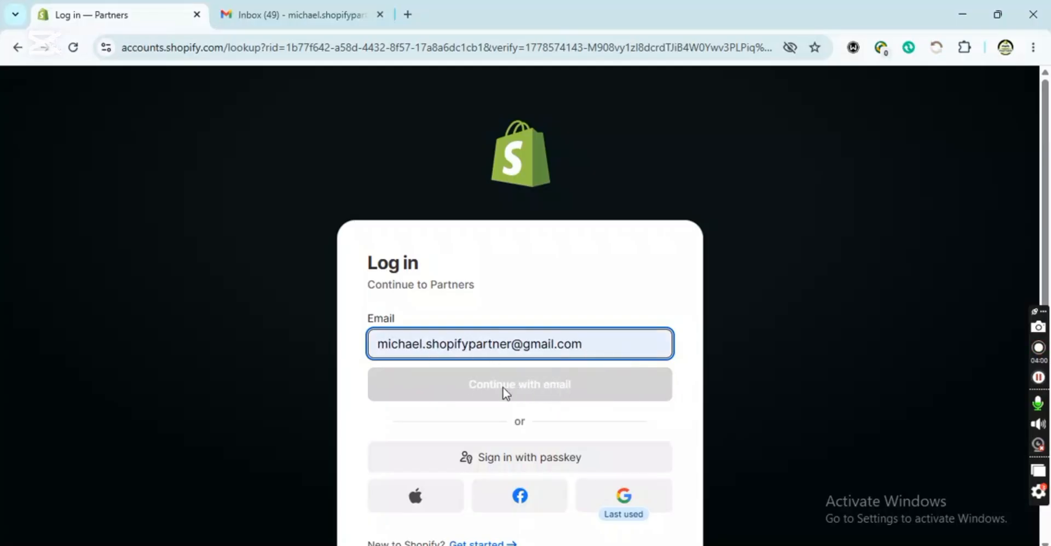
click(625, 499)
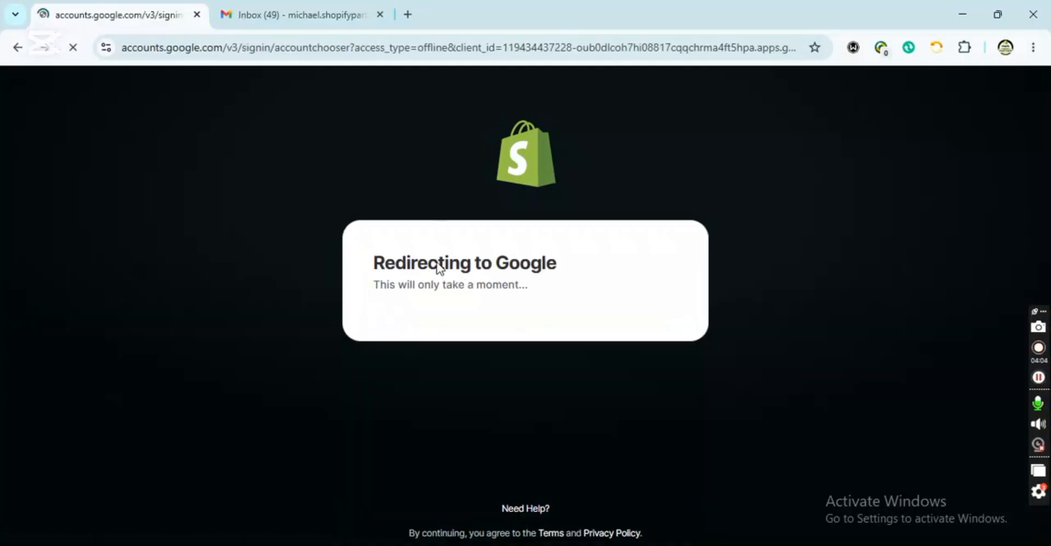
click(681, 251)
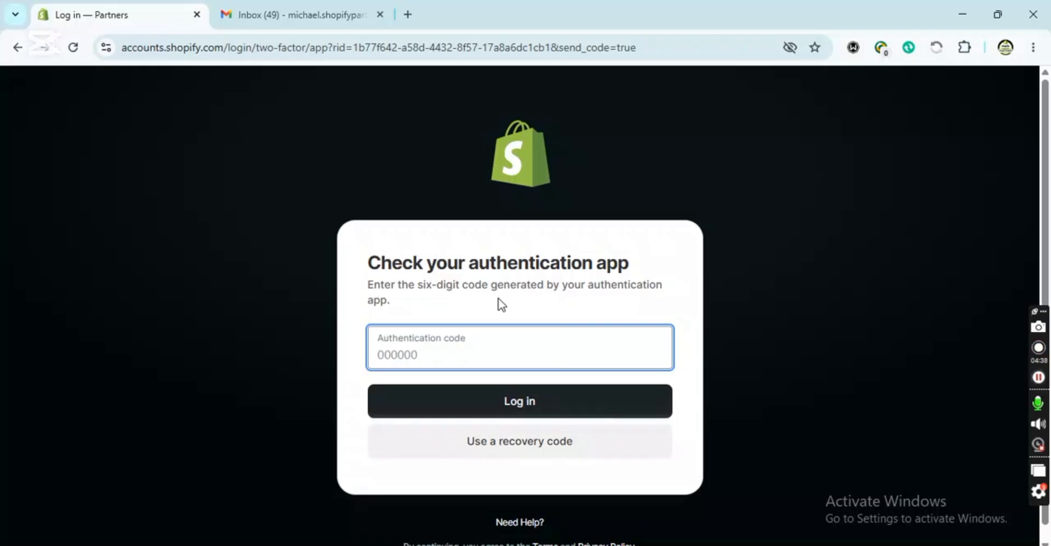
Step: Enter the six-digit authenticator code, retrying with fresh codes after the Incorrect code errors
click(521, 402)
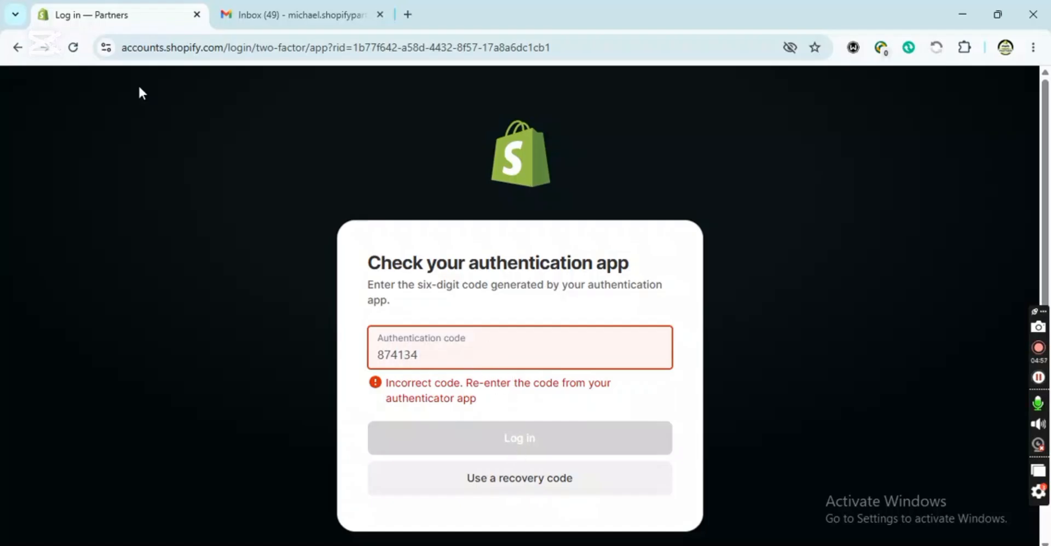
click(73, 47)
click(669, 172)
click(535, 354)
key(ctrl+a)
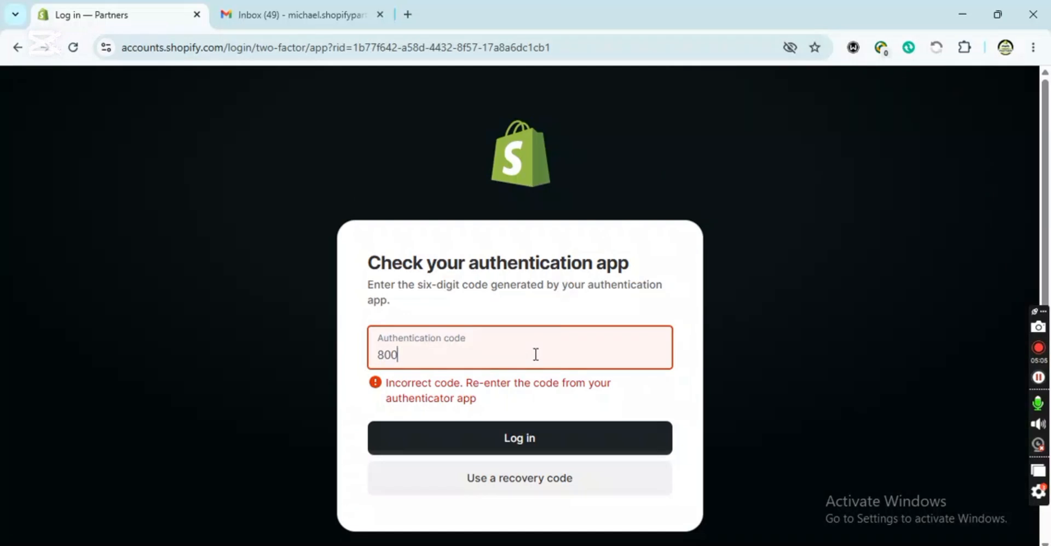
click(472, 446)
click(476, 433)
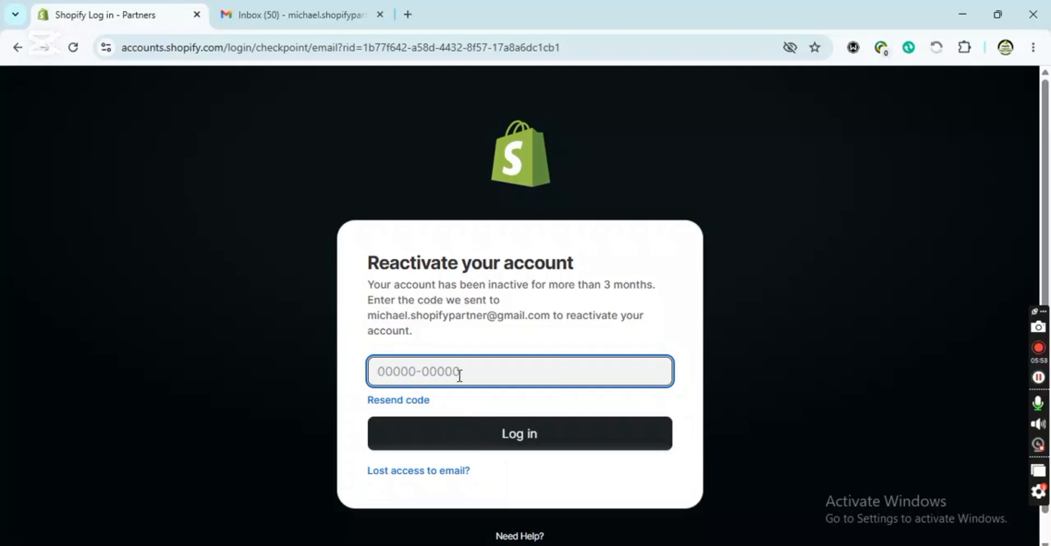
Step: Copy the verification code from the suspicious Shopify login email in Gmail
click(254, 16)
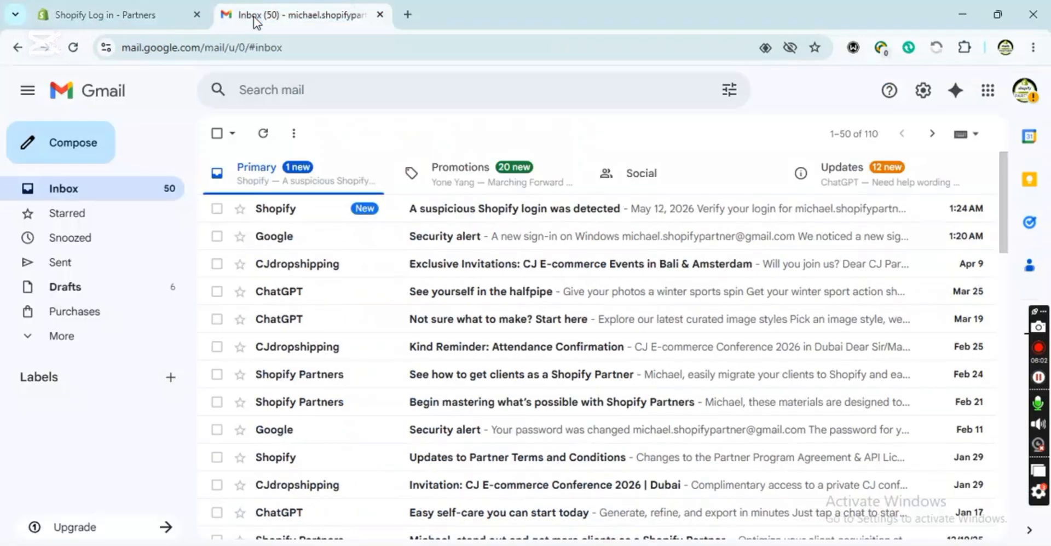
click(518, 210)
drag(573, 465, 466, 466)
key(ctrl+c)
Step: Paste the code into the reactivation page, confirm security settings and choose the partner organization
click(130, 16)
key(ctrl+v)
click(448, 429)
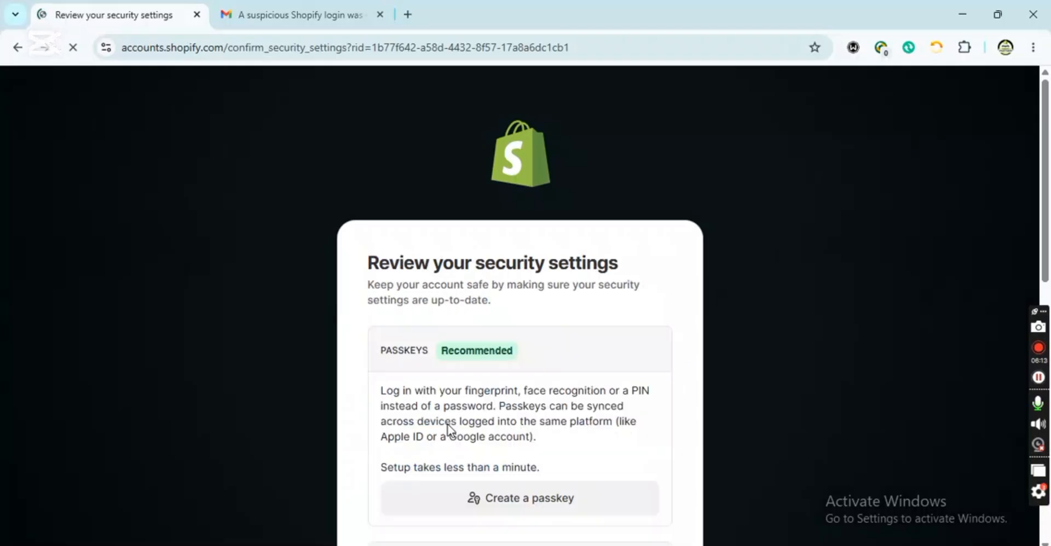
scroll(447, 429, down, 10)
click(512, 366)
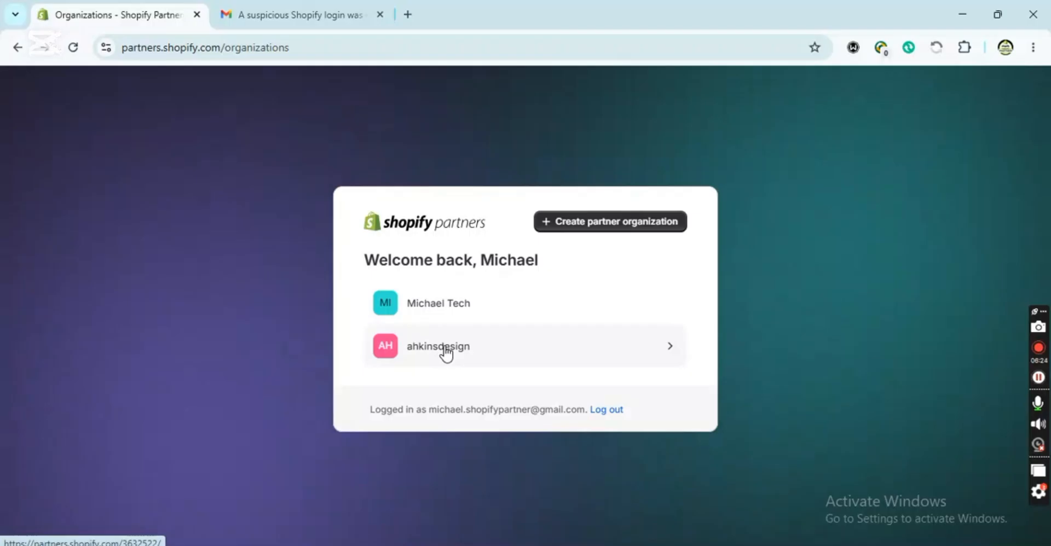
click(445, 351)
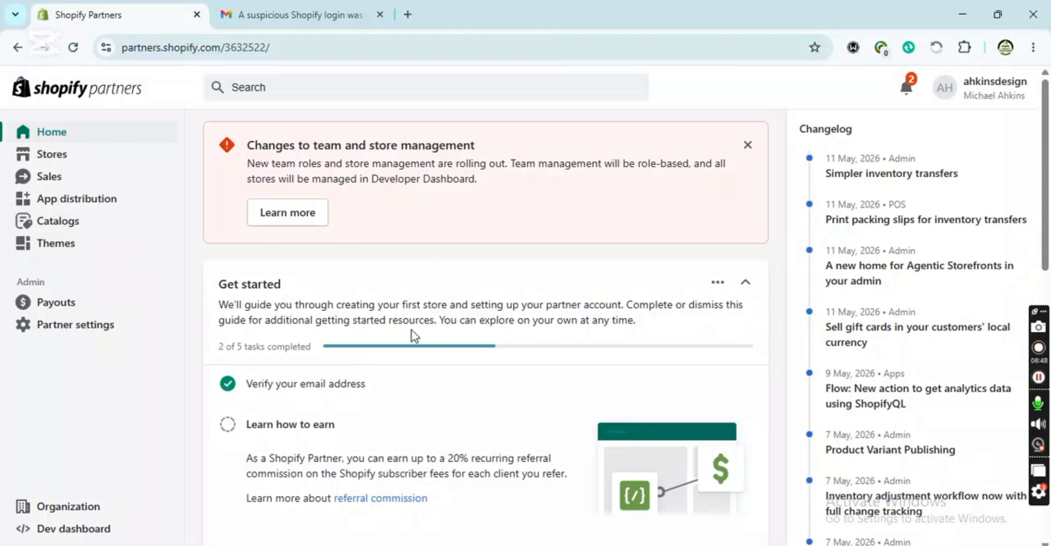
Step: Open Stores from the Partners sidebar, continue with the Shopify account and skip the passkey prompt
drag(220, 48, 162, 48)
click(144, 422)
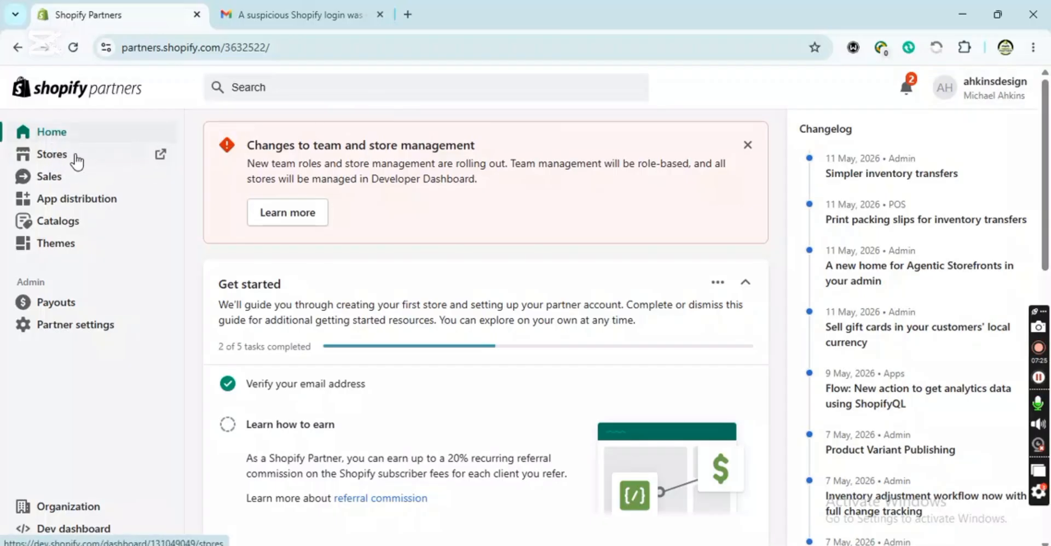
click(56, 159)
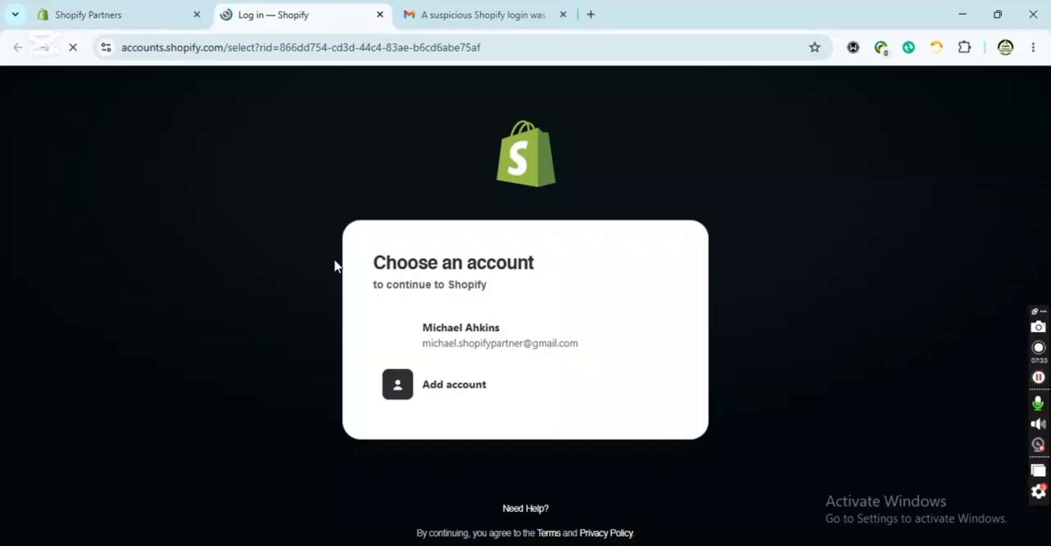
click(507, 348)
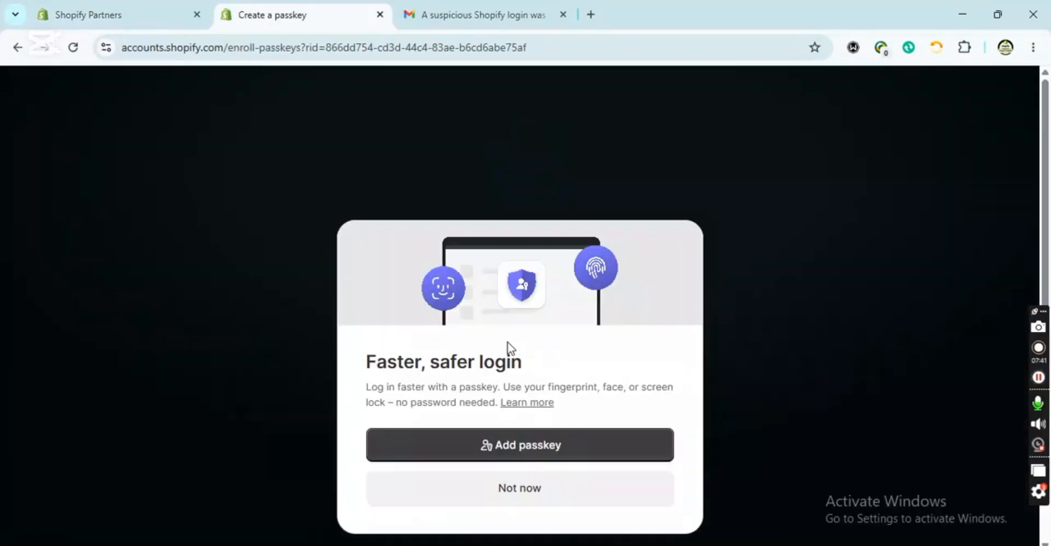
click(518, 487)
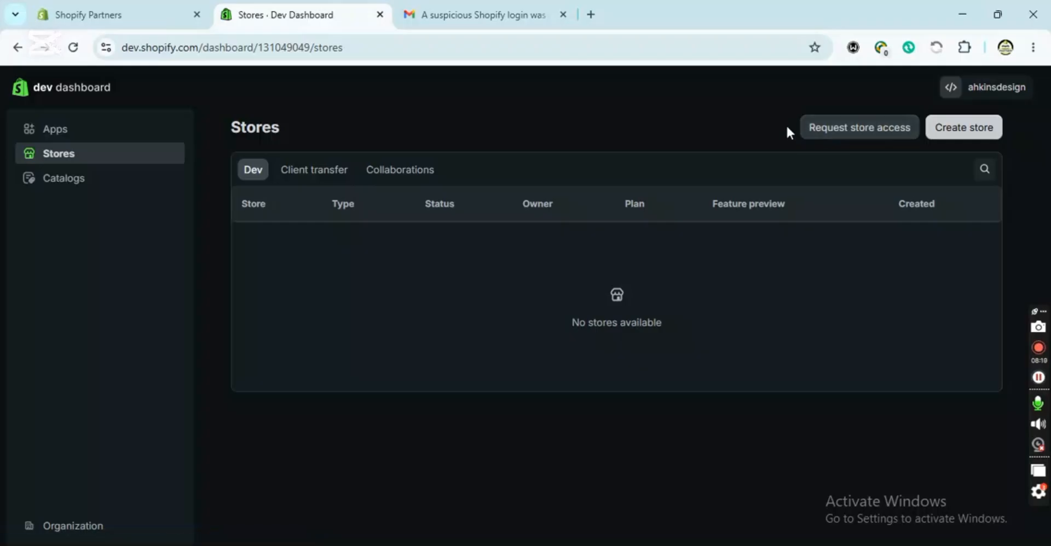
Step: Start a store access request and enter ahkinsdesign as the Store URL
click(828, 140)
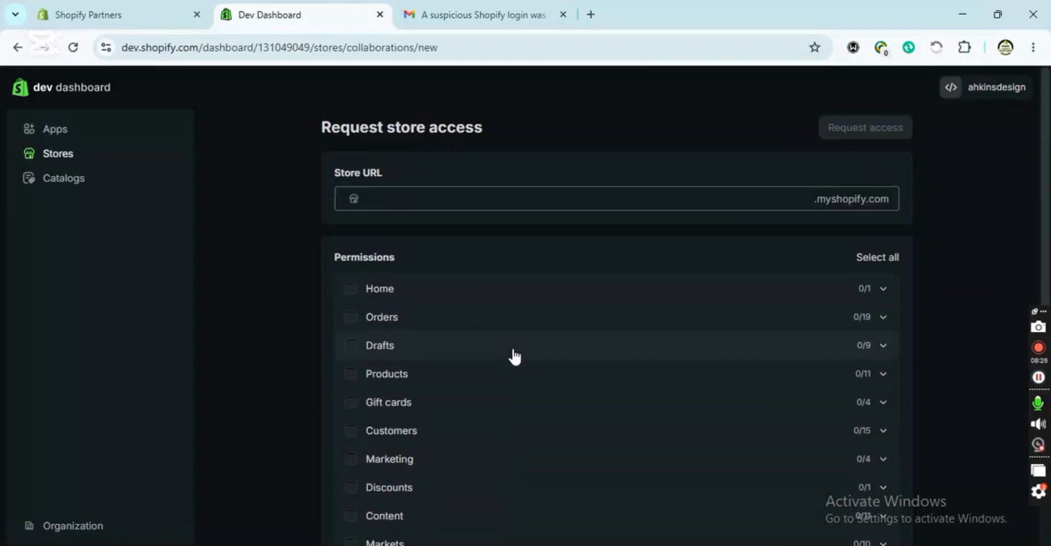
drag(330, 175, 393, 174)
click(409, 199)
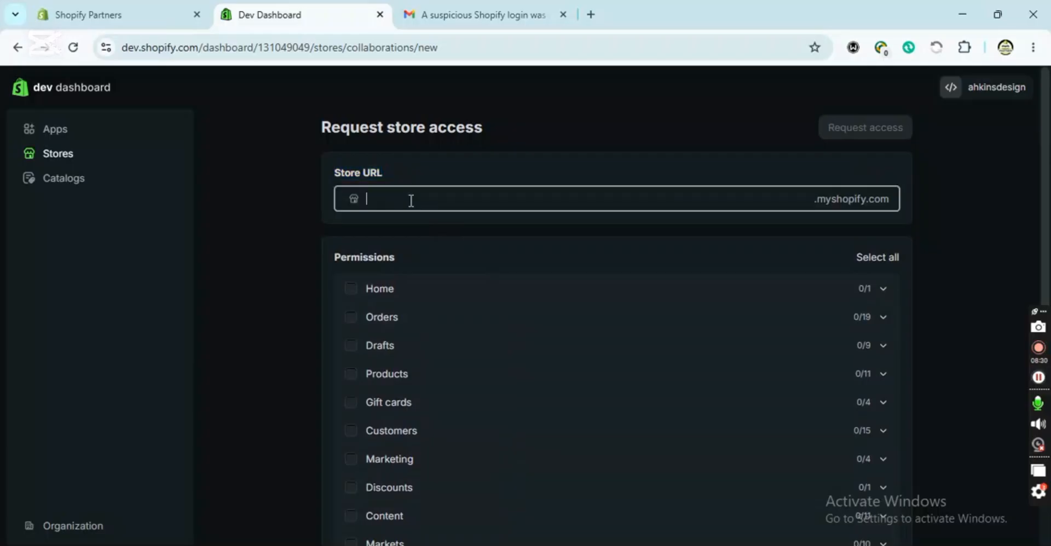
text(ahkinsdesign)
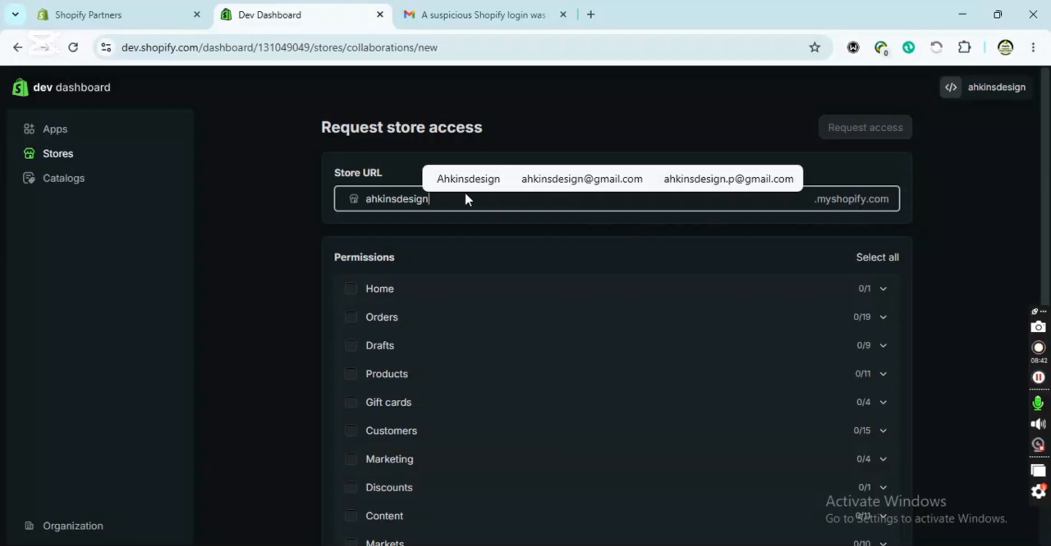
text(.com)
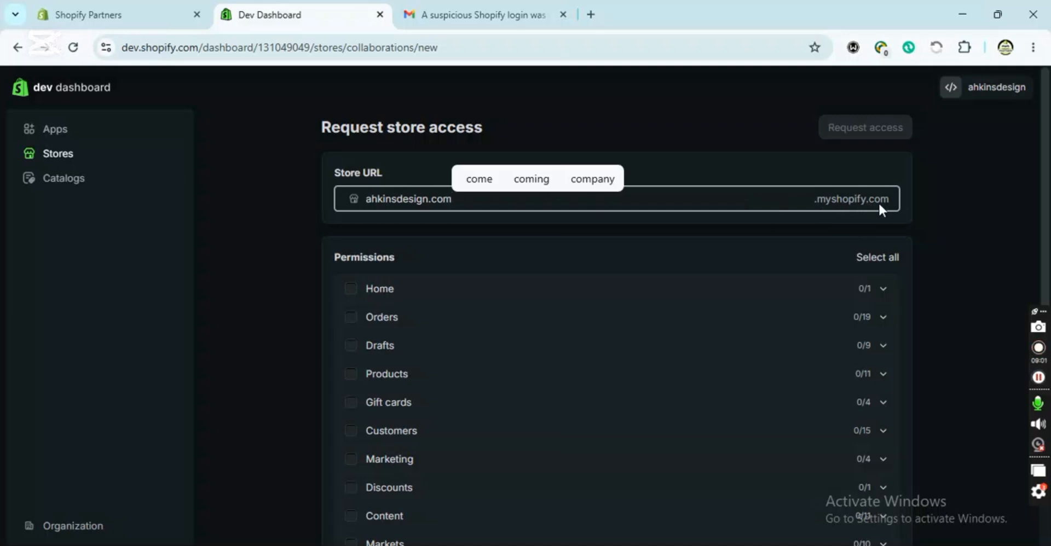
key(BackSpace)
key(BackSpace)
key(BackSpace)
key(BackSpace)
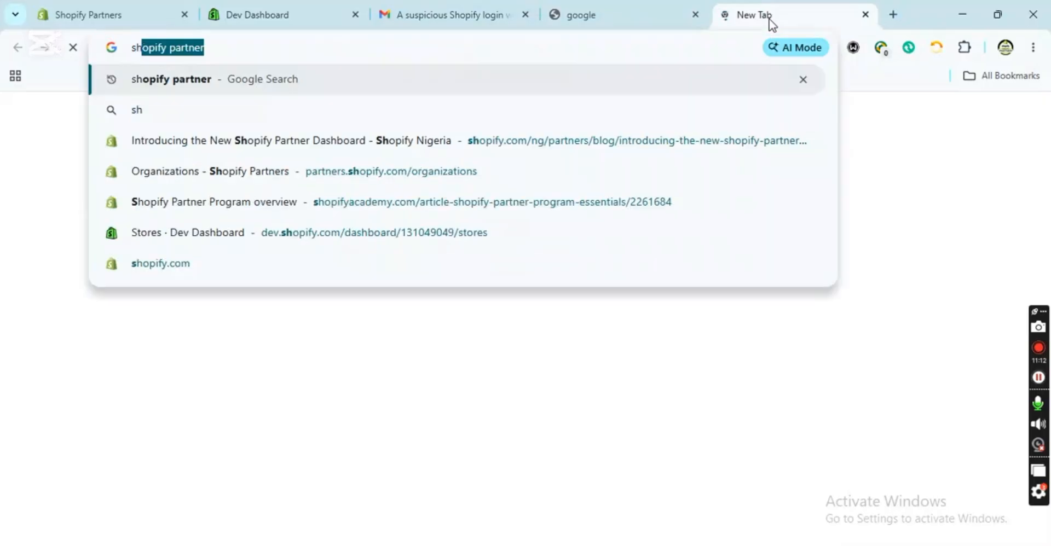
Step: Search the web for Shopify websites and browse one of the results
text(opify )
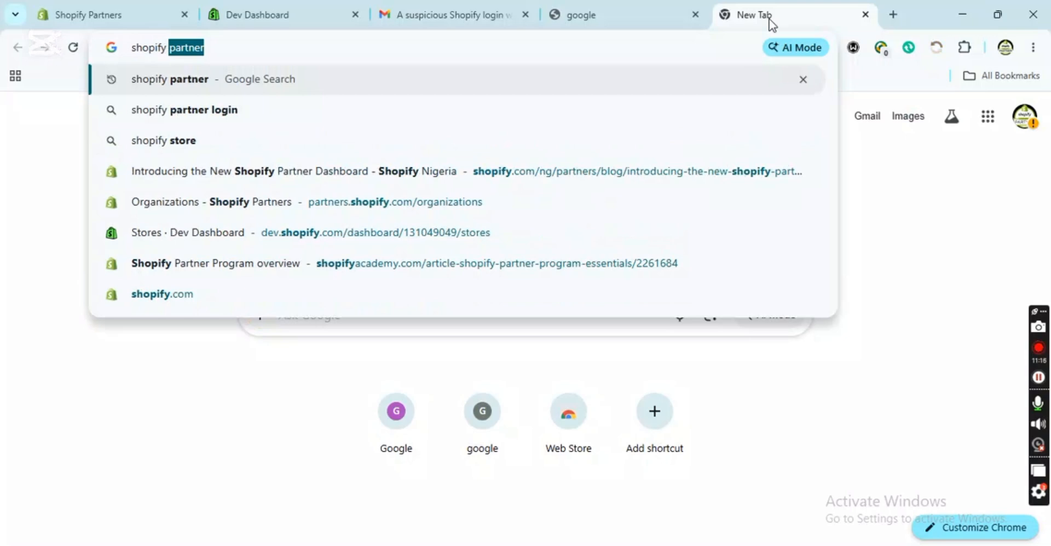
text(20 we)
text(te)
key(Return)
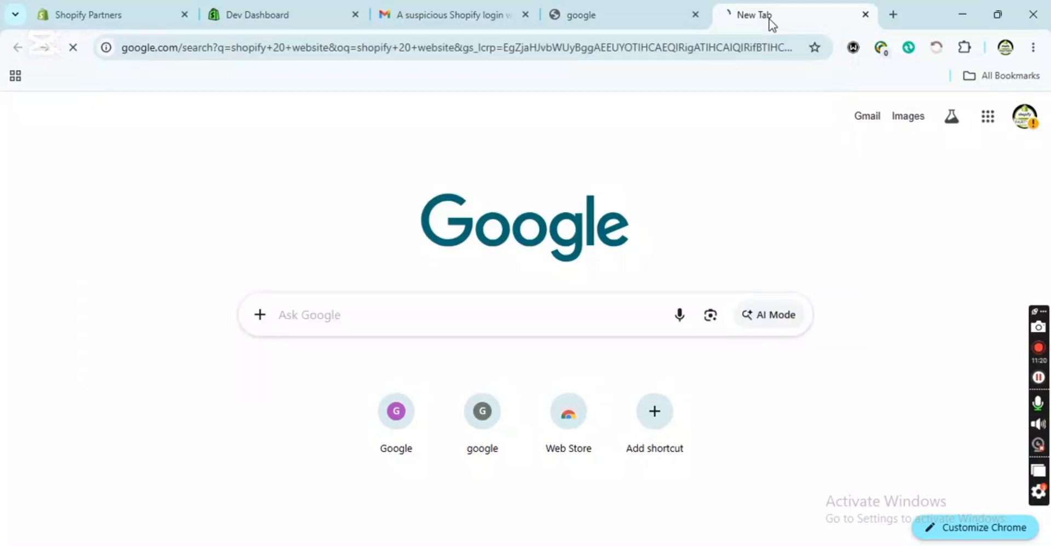
scroll(263, 311, down, 3)
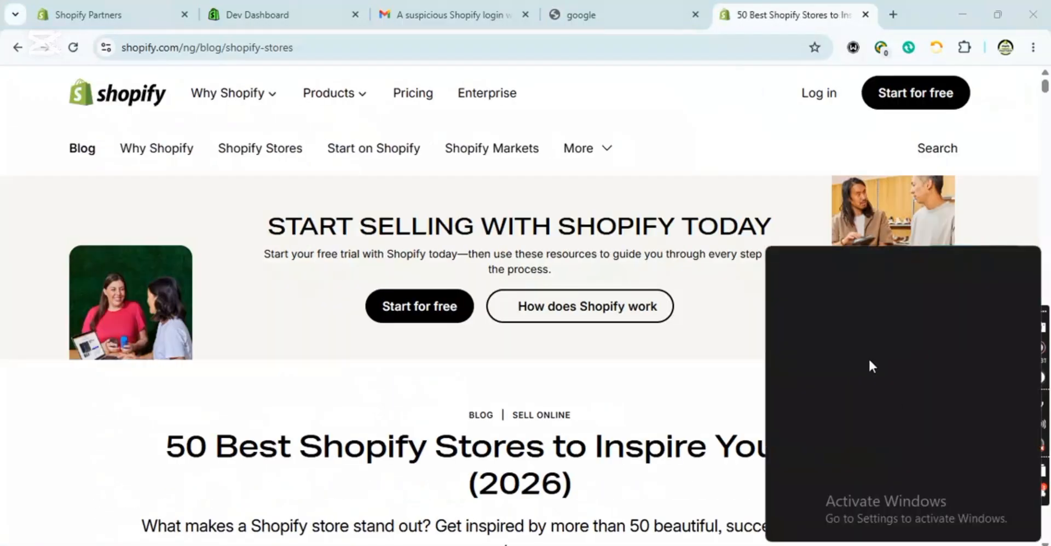
click(843, 434)
click(118, 93)
scroll(440, 421, down, 6)
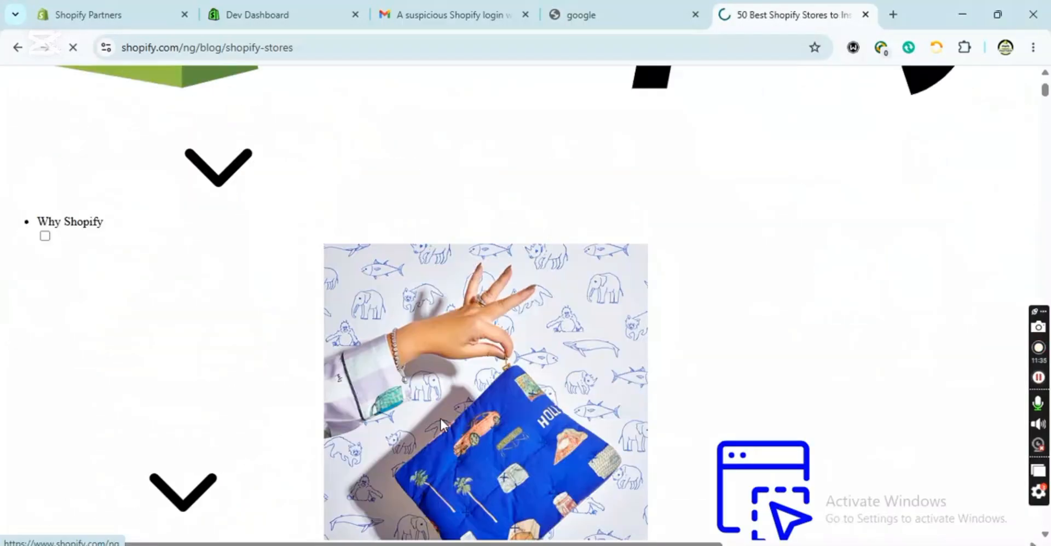
scroll(734, 219, down, 20)
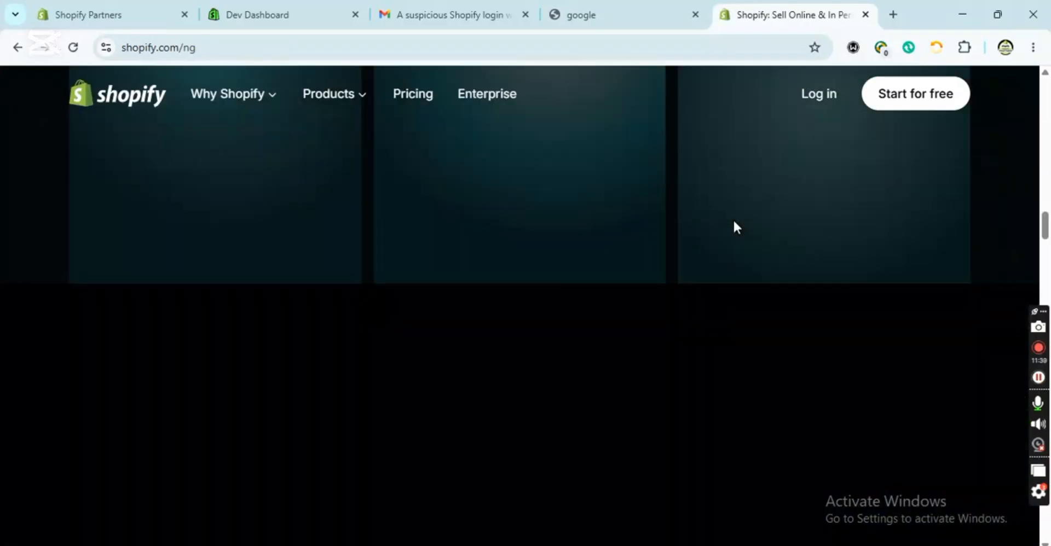
scroll(733, 226, down, 20)
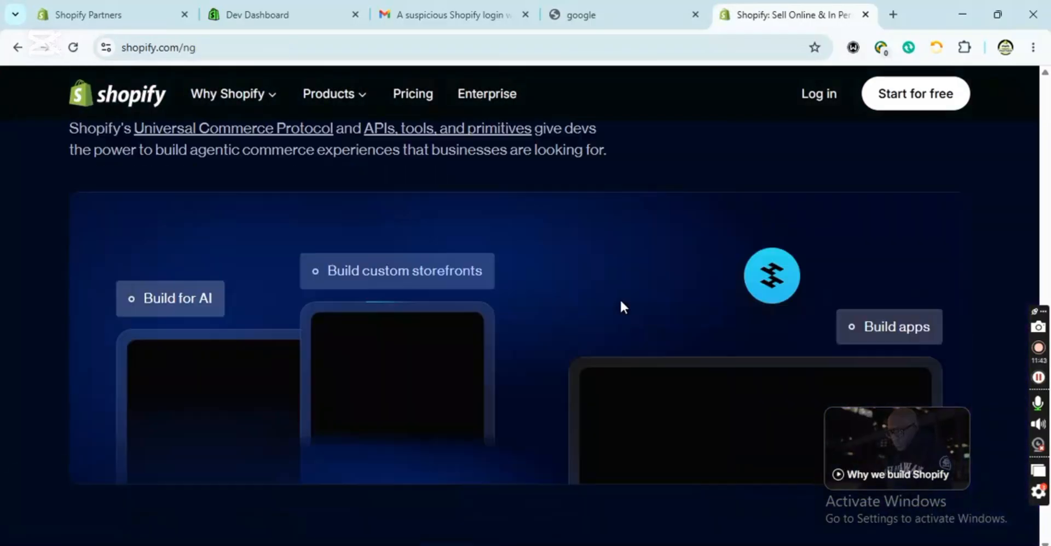
scroll(620, 301, down, 20)
scroll(620, 301, up, 20)
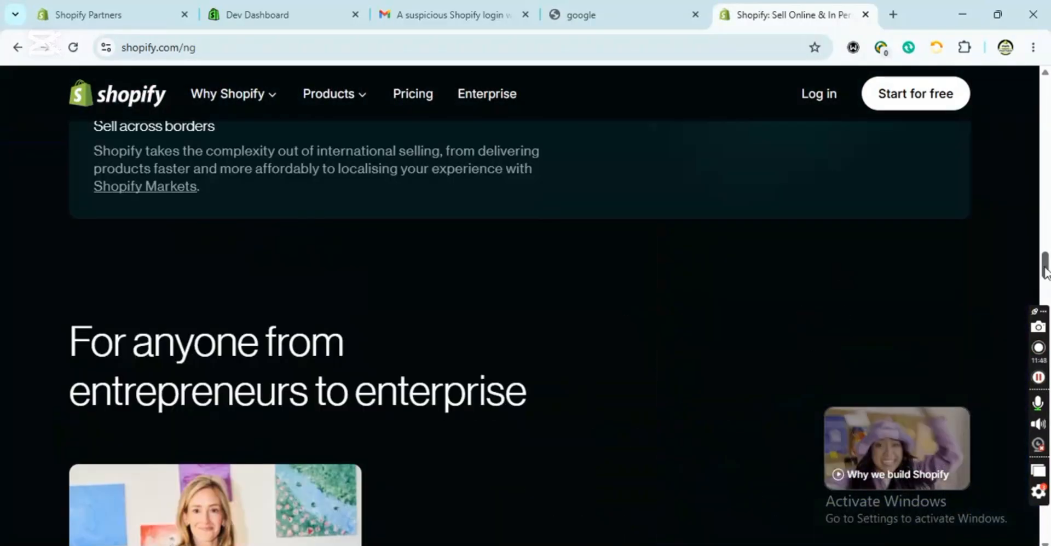
drag(1044, 267, 1045, 94)
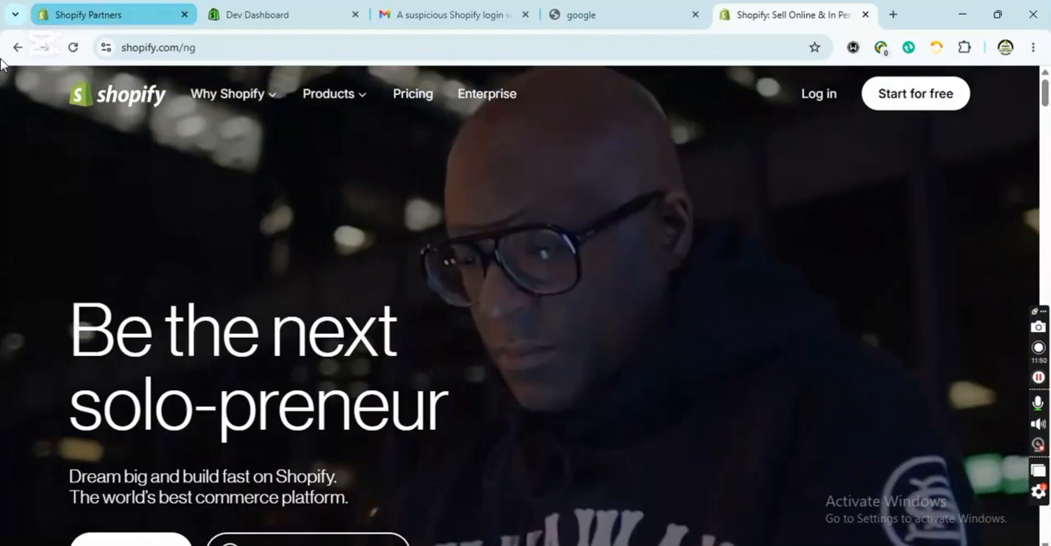
Step: Return to the best Shopify stores article and copy the link to The Outrage store
click(11, 50)
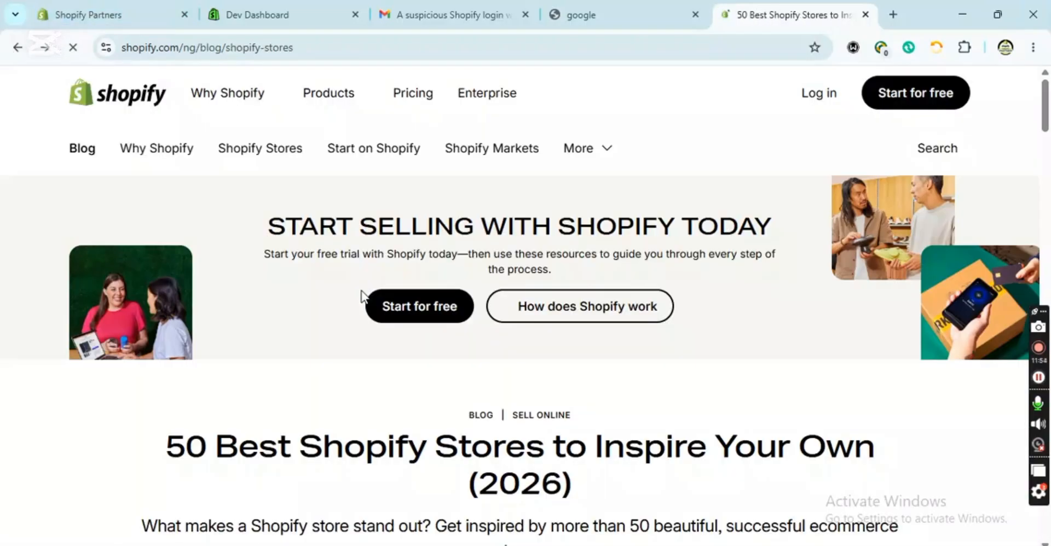
scroll(475, 392, down, 12)
scroll(475, 393, down, 15)
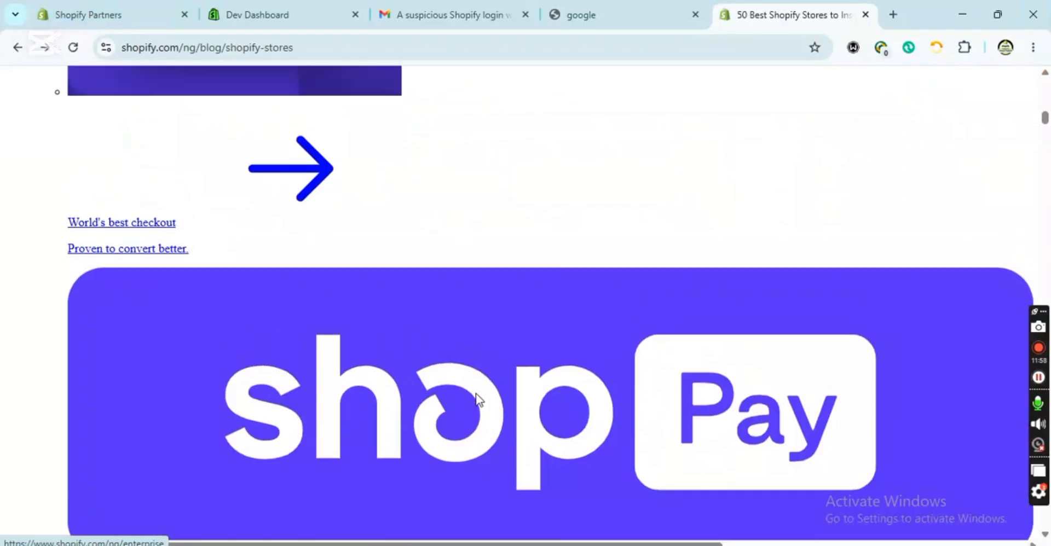
scroll(788, 457, up, 10)
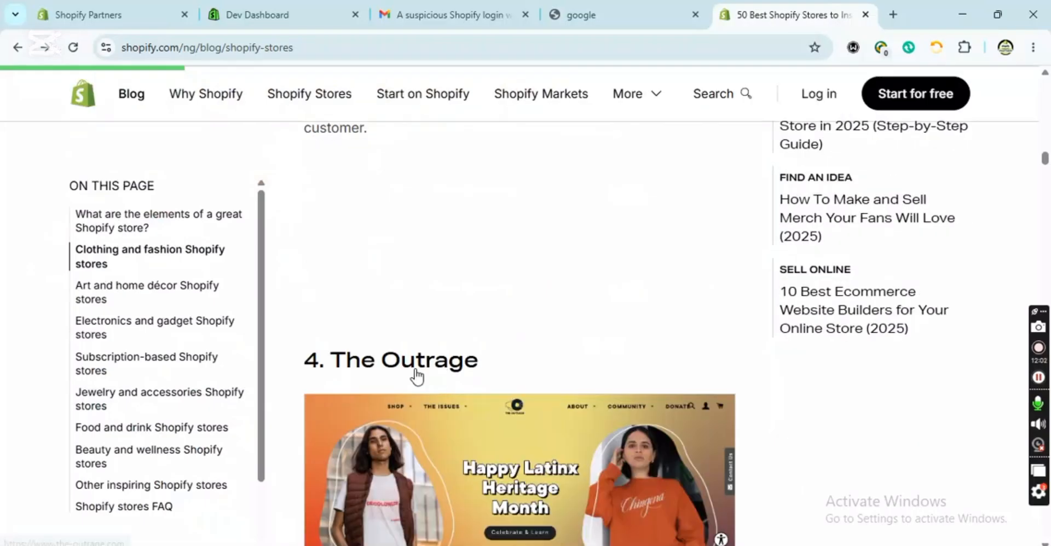
right_click(416, 365)
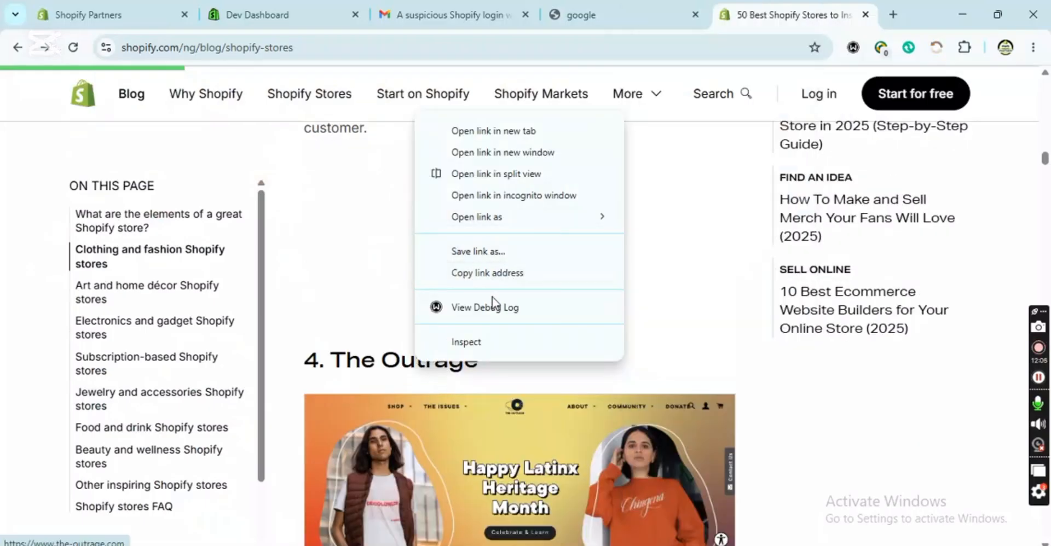
click(490, 273)
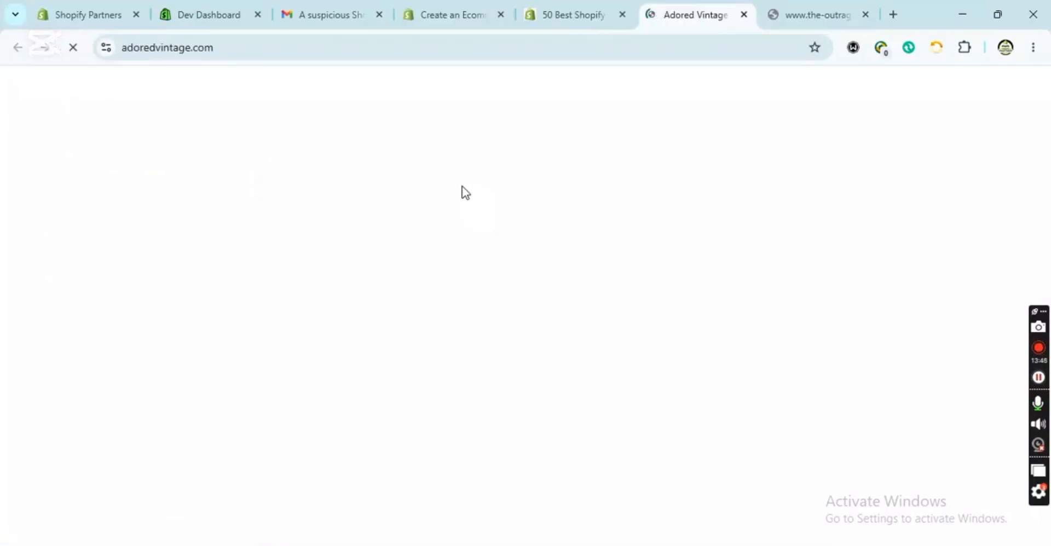
click(188, 48)
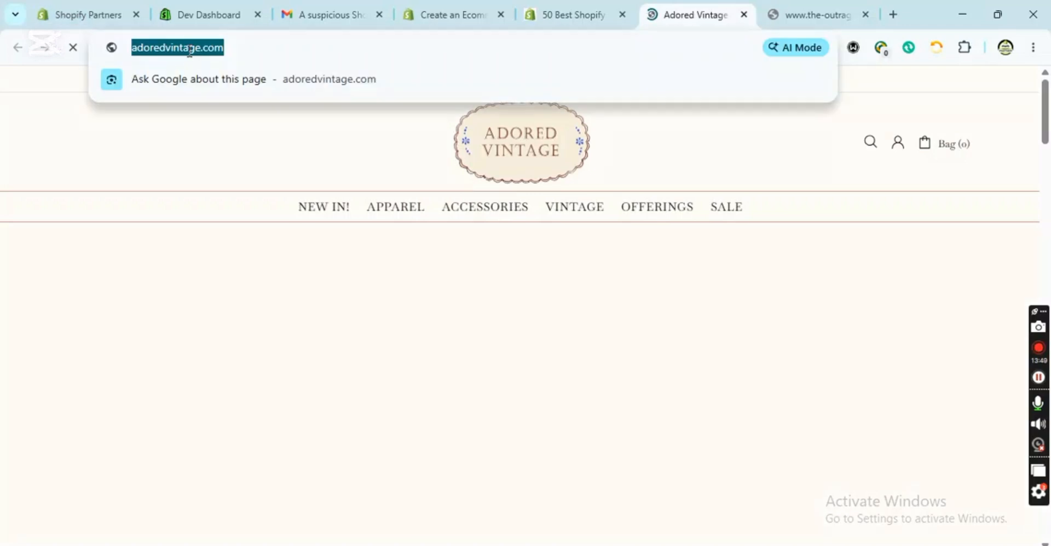
double_click(199, 48)
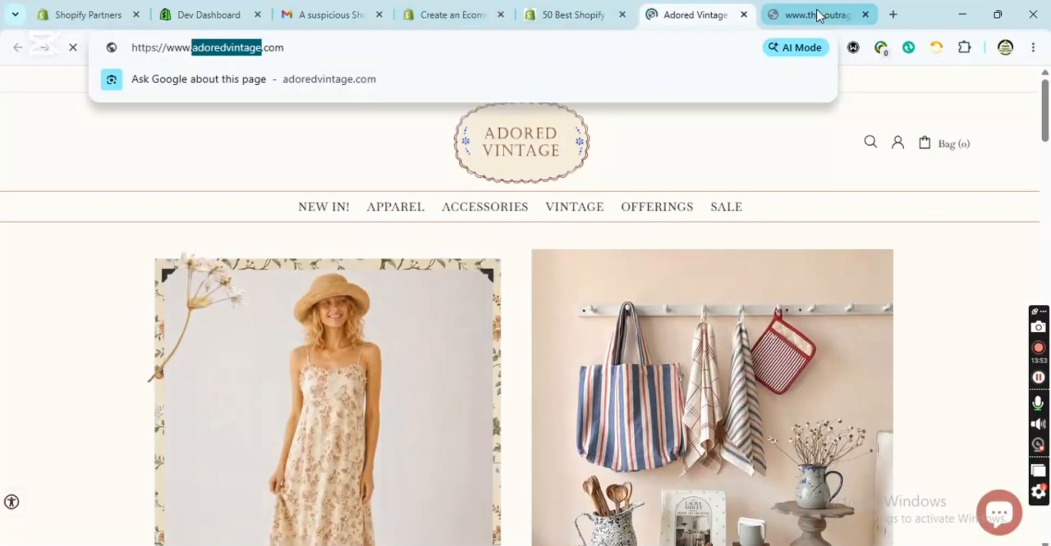
Step: Load adoredvintage.myshopify.com in the store-unavailable tab and close its newsletter popup
click(816, 15)
click(556, 3)
click(457, 15)
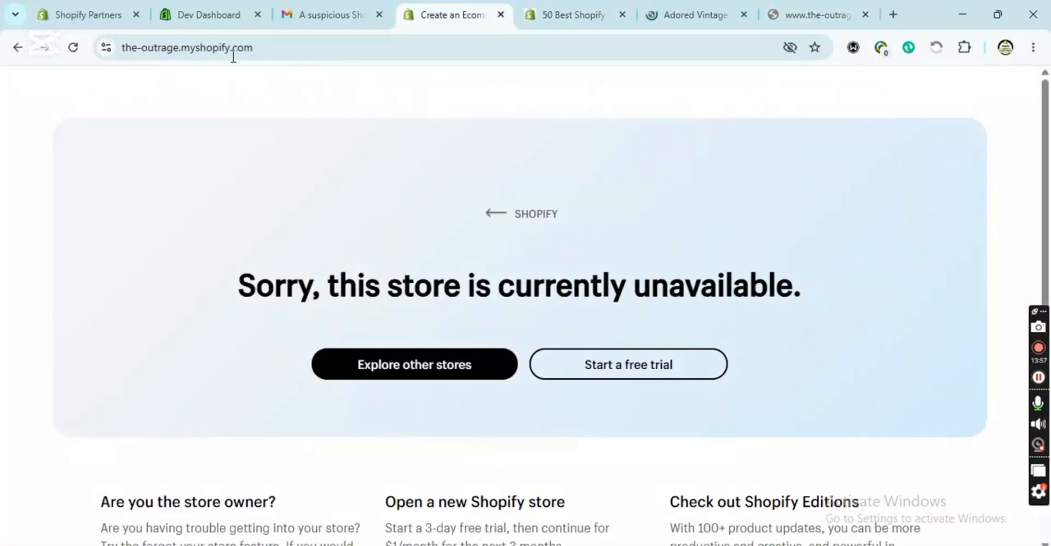
click(180, 48)
double_click(180, 50)
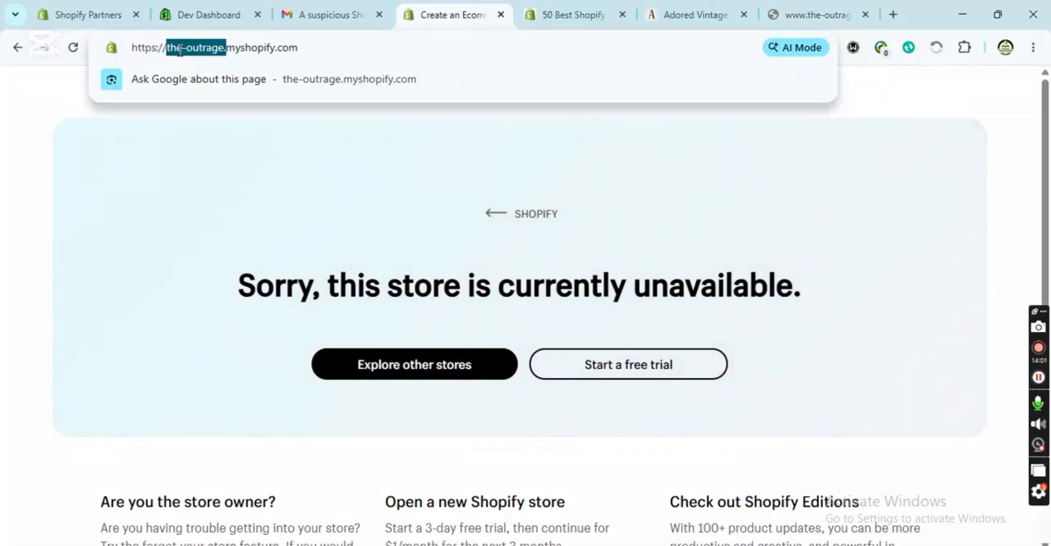
key(ctrl+v)
key(Return)
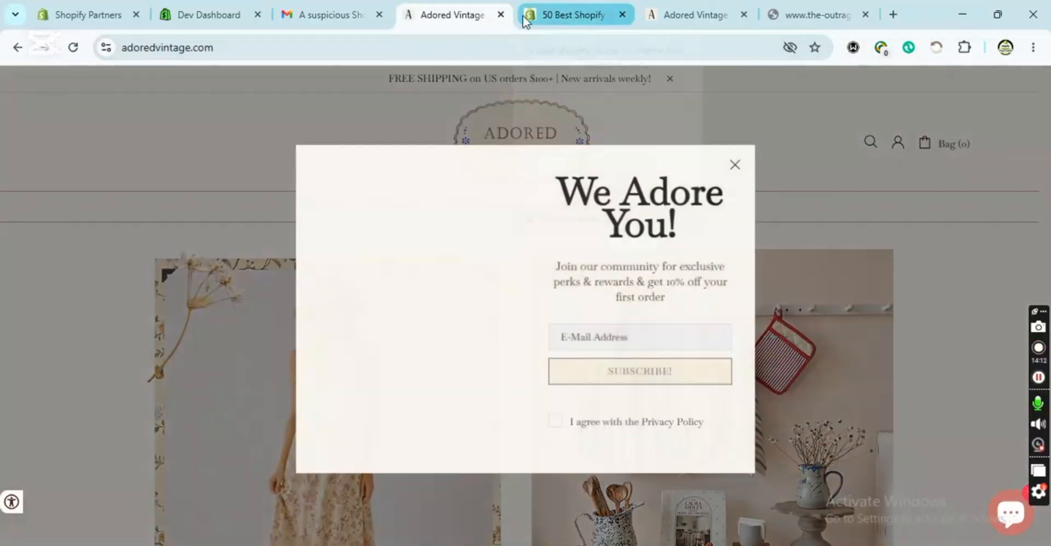
click(735, 164)
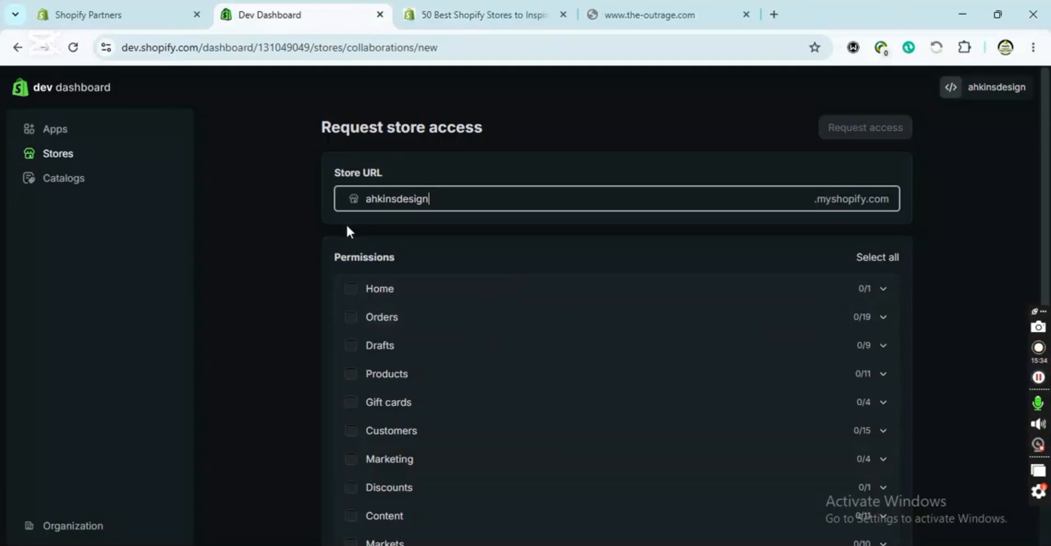
Step: Replace the Store URL with adoredvintage in the access request form
double_click(447, 191)
key(ctrl+v)
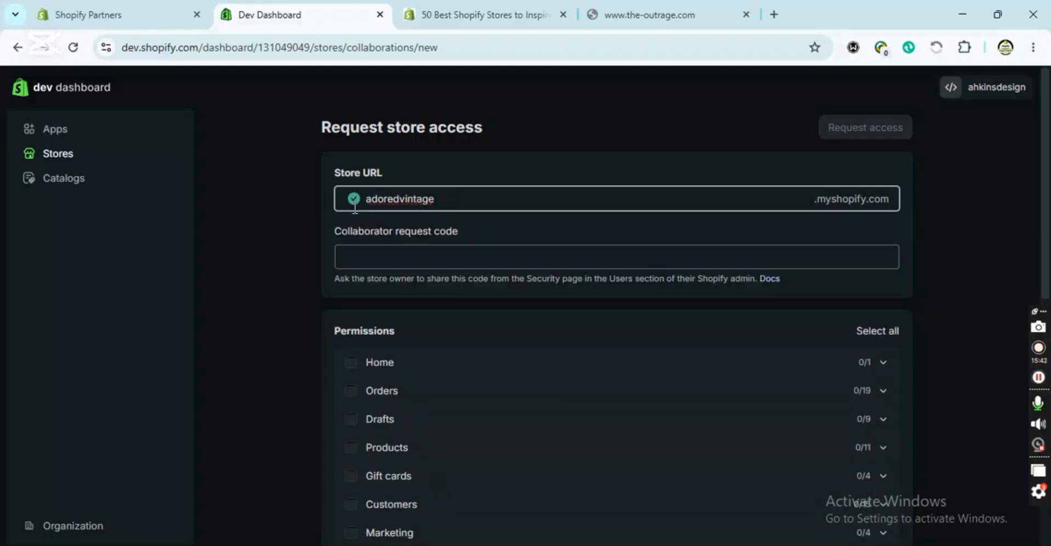
key(ctrl+z)
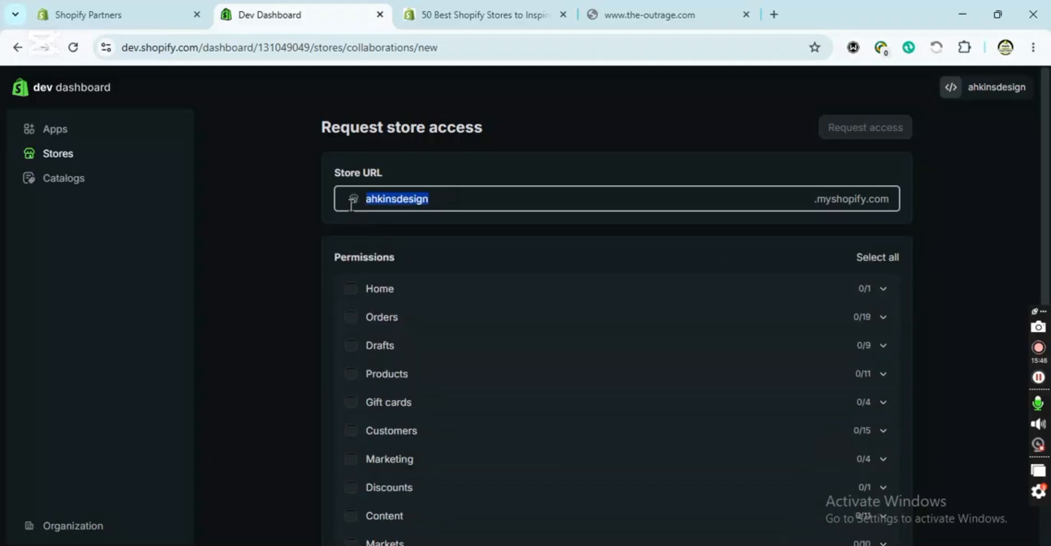
key(ctrl+v)
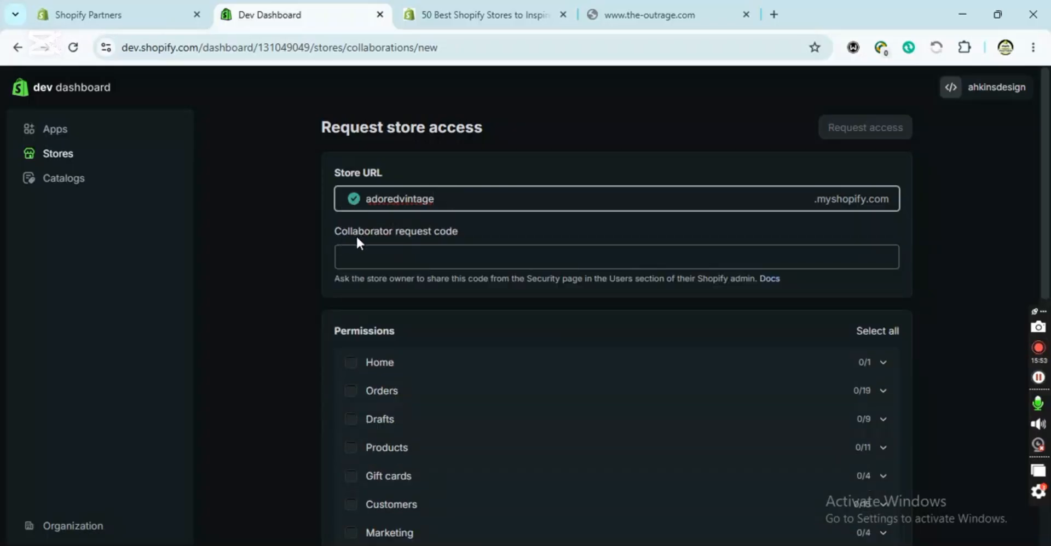
double_click(433, 200)
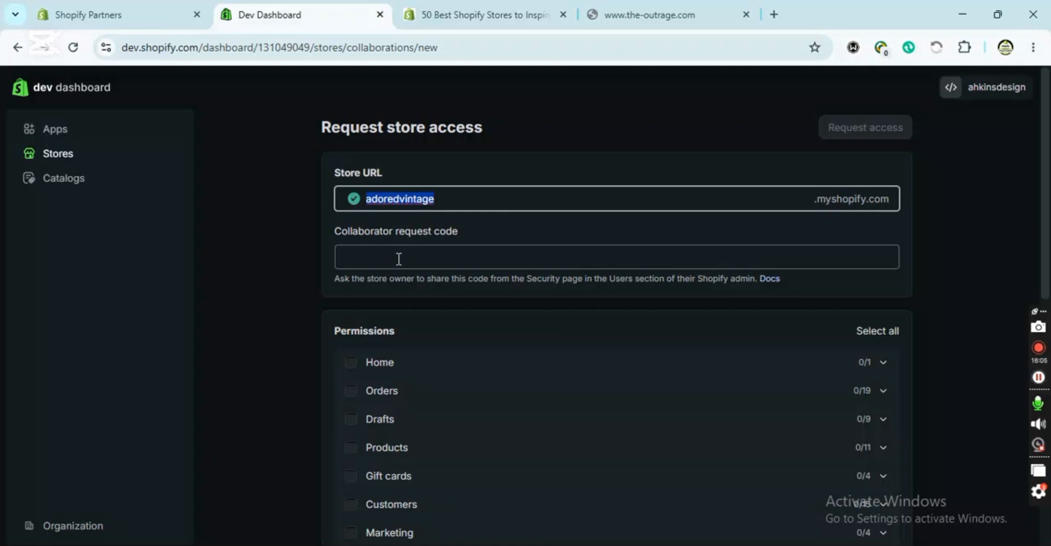
scroll(339, 192, down, 3)
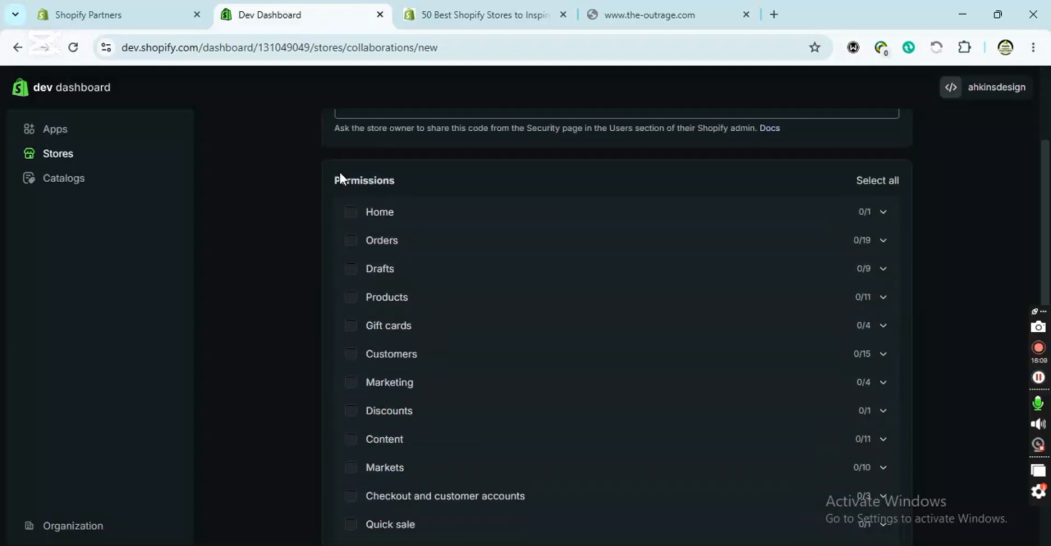
scroll(405, 363, down, 9)
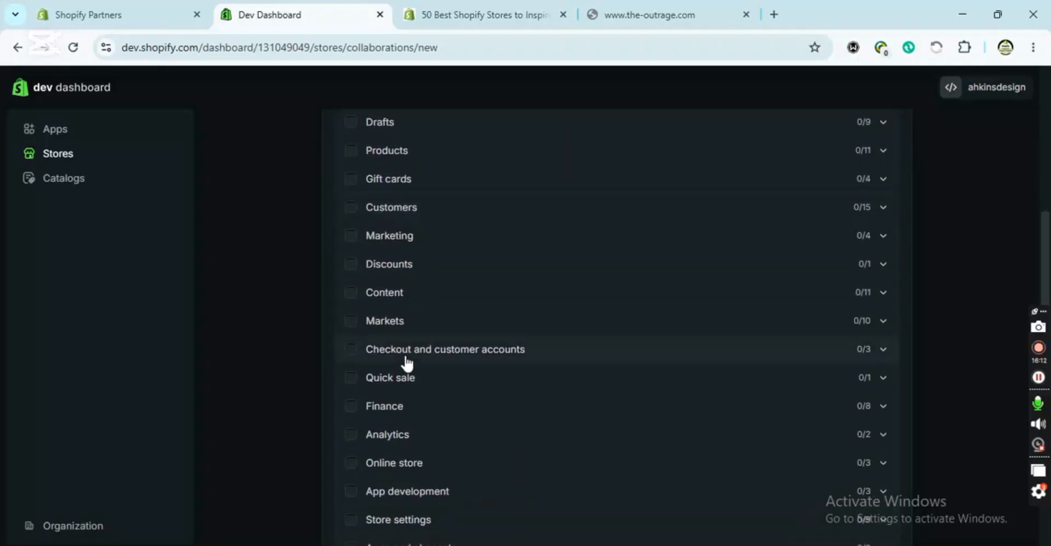
scroll(406, 362, up, 10)
scroll(406, 363, down, 2)
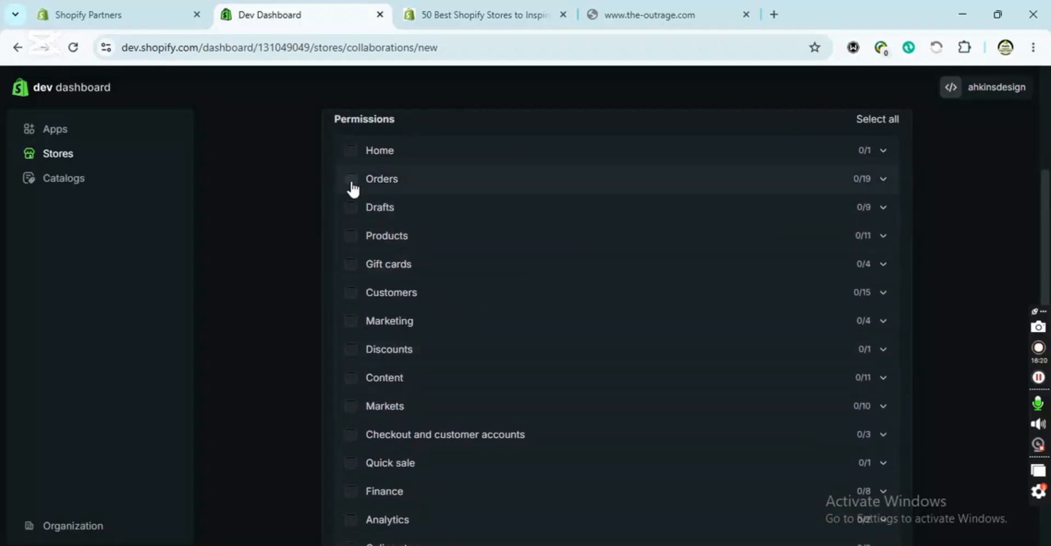
Step: Grant the Home, Products, Online store, and Apps and channels permissions
click(352, 154)
click(353, 241)
scroll(357, 381, down, 3)
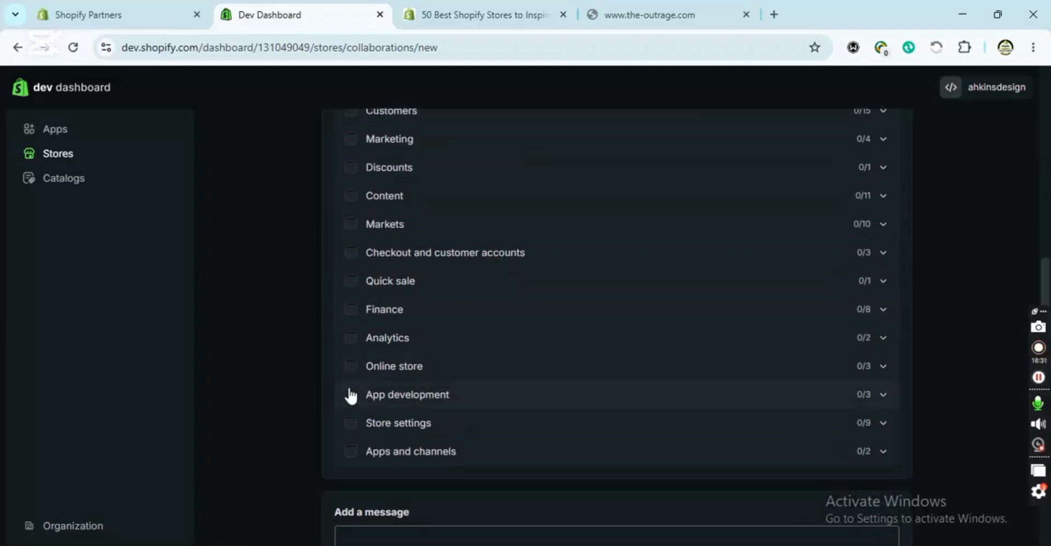
click(349, 367)
click(349, 453)
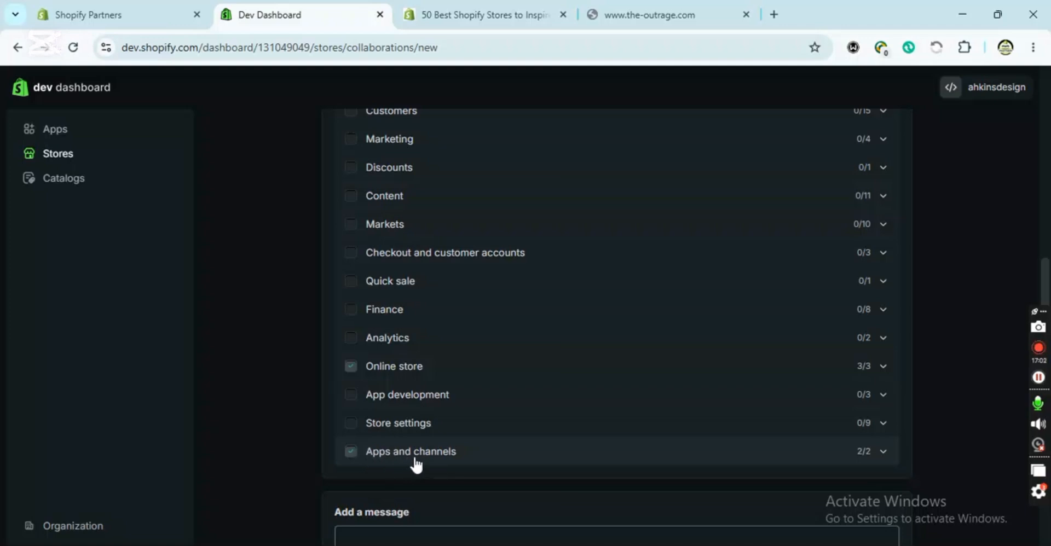
scroll(377, 353, up, 2)
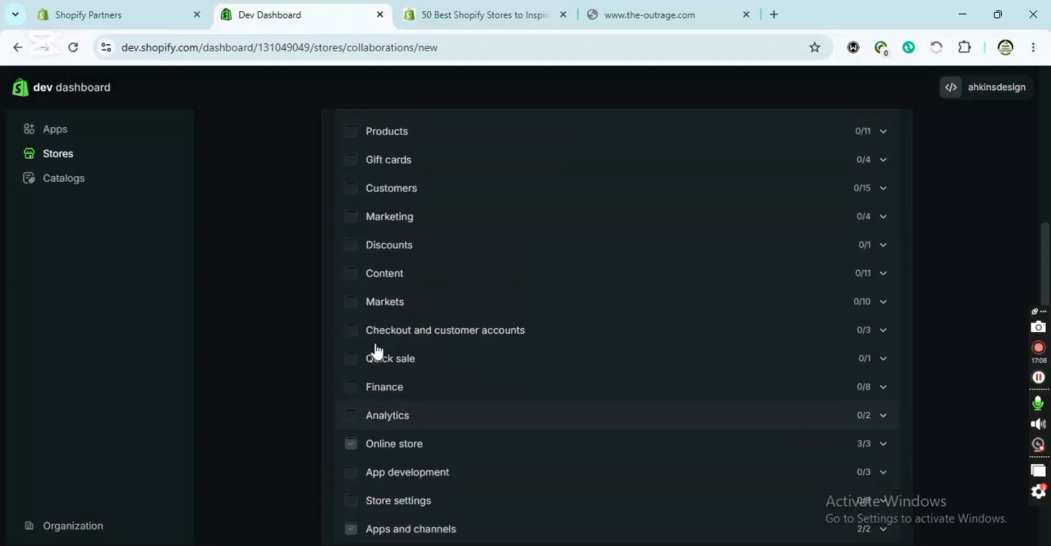
scroll(352, 347, up, 3)
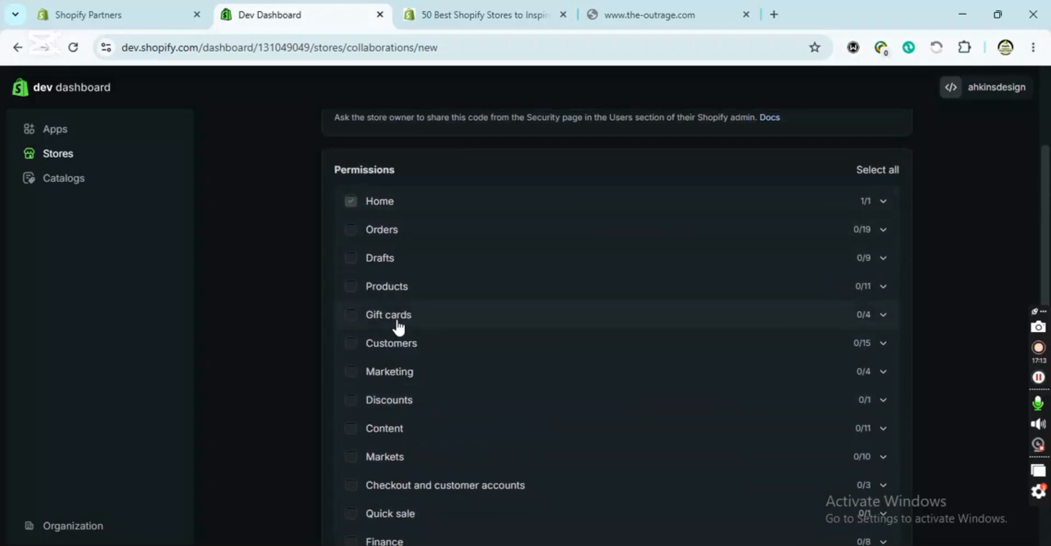
scroll(399, 326, down, 6)
Step: Grant every permission with Select all, placing the cursor in the request message field
click(419, 463)
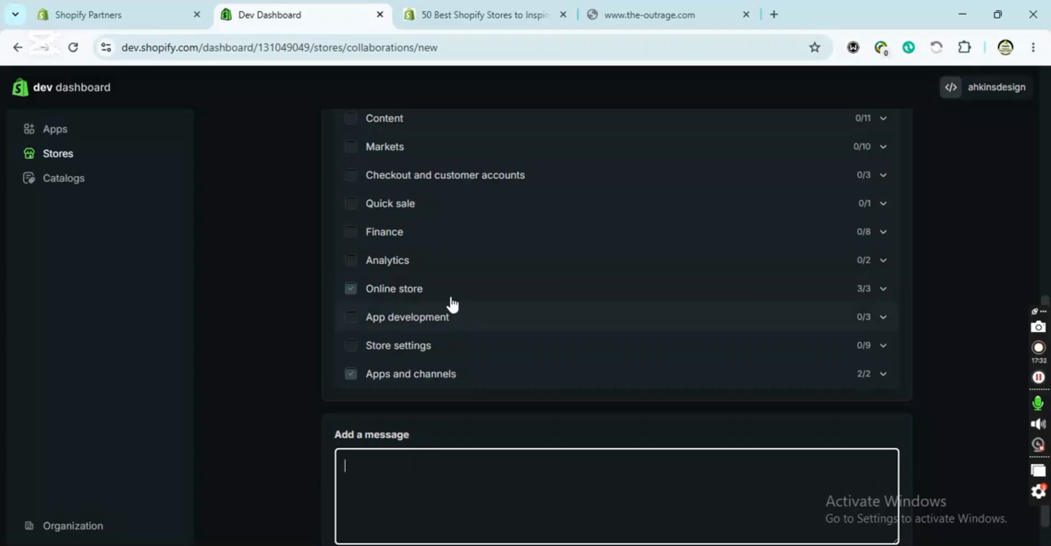
scroll(451, 304, up, 4)
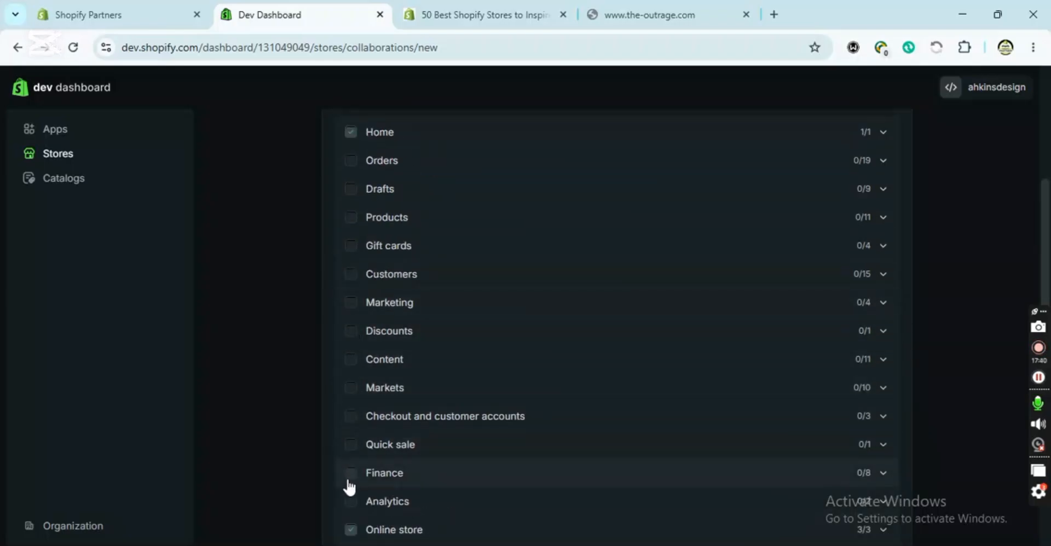
scroll(465, 346, up, 4)
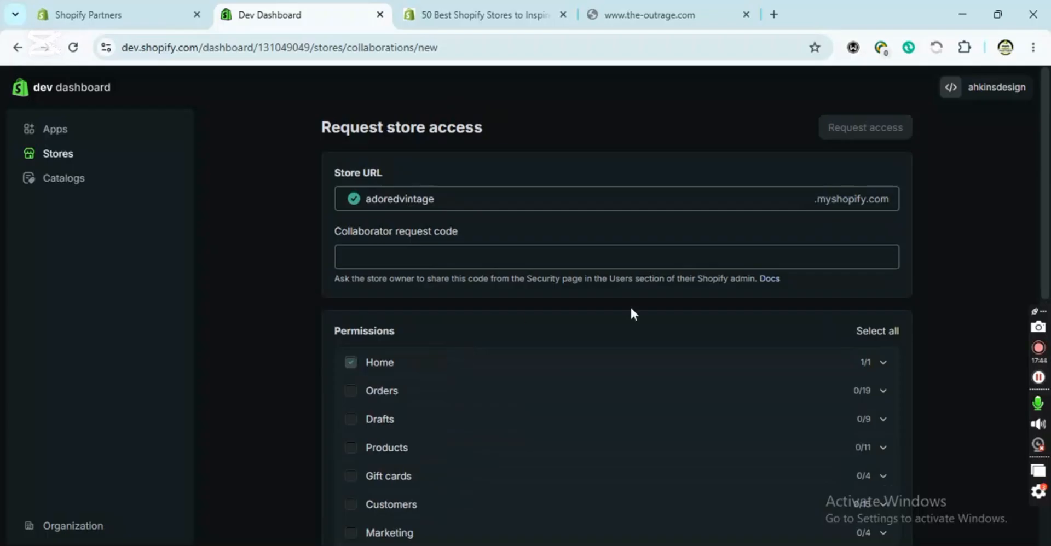
click(884, 331)
scroll(710, 327, down, 5)
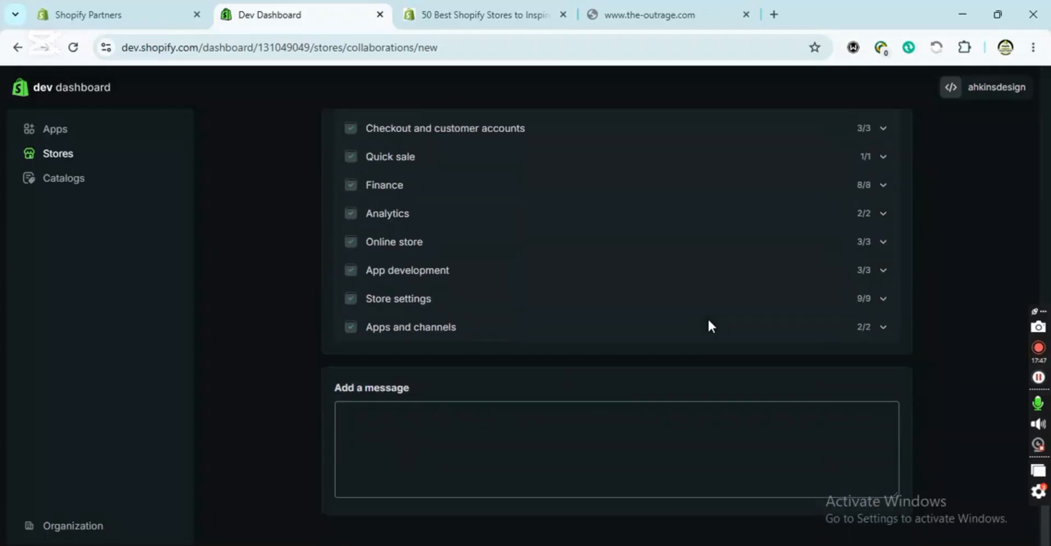
click(503, 458)
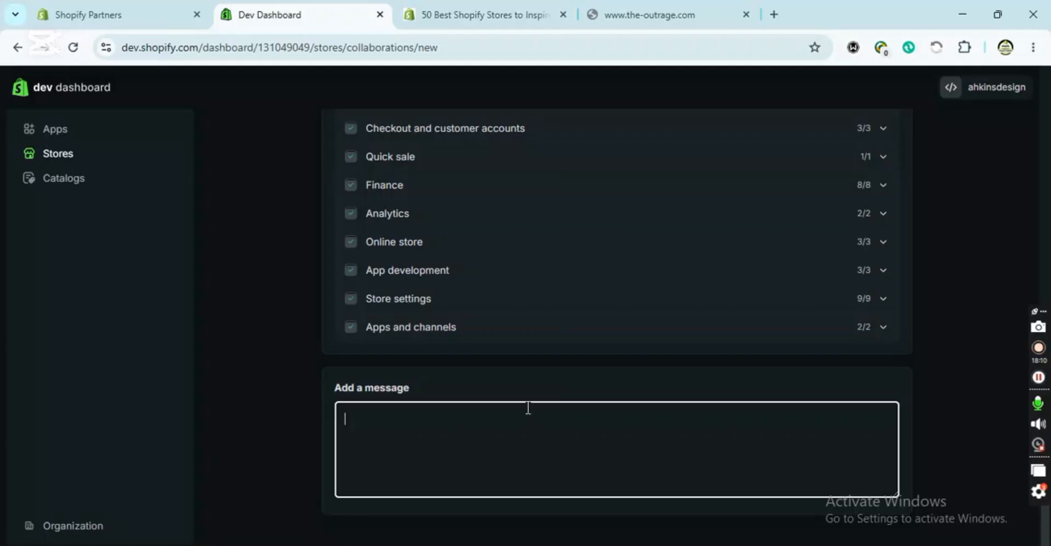
scroll(497, 380, up, 10)
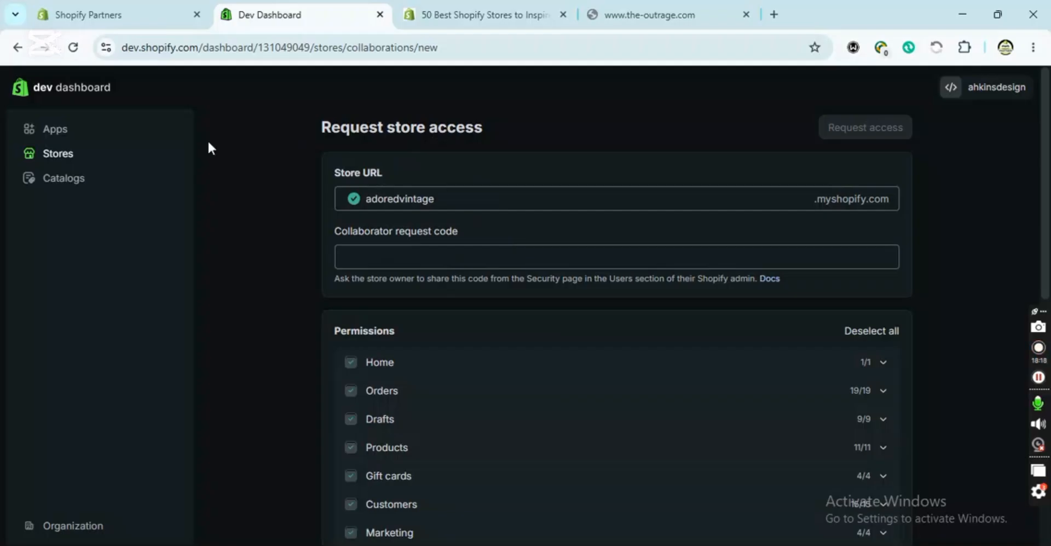
Step: Start a new Client transfer store named ahkinsboutique
click(59, 155)
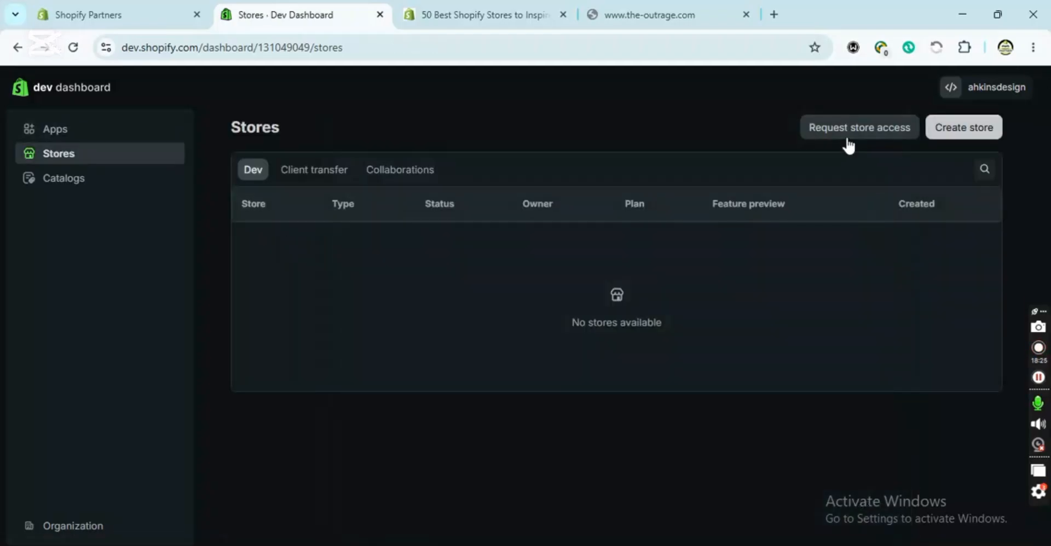
drag(774, 130, 916, 133)
click(955, 138)
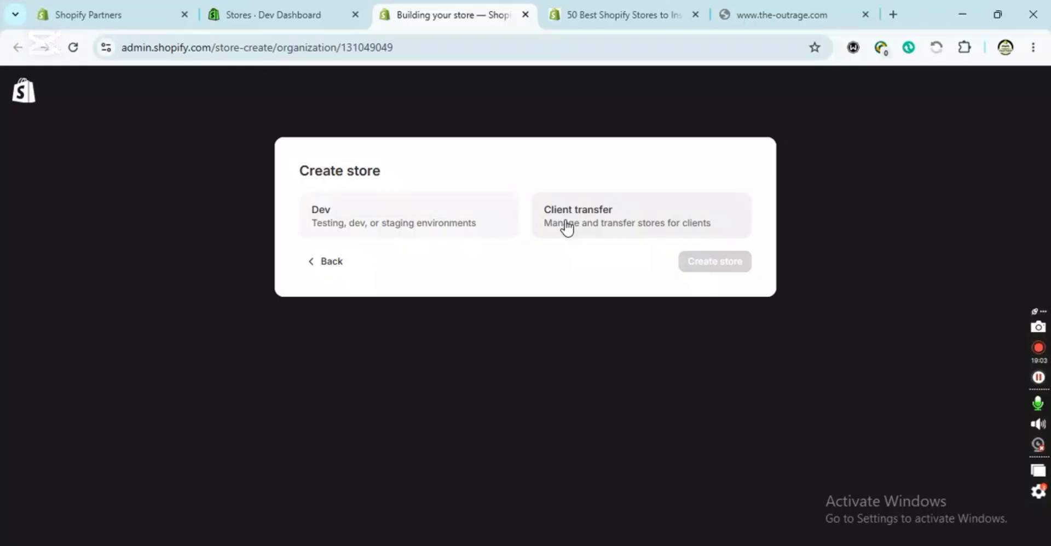
click(604, 225)
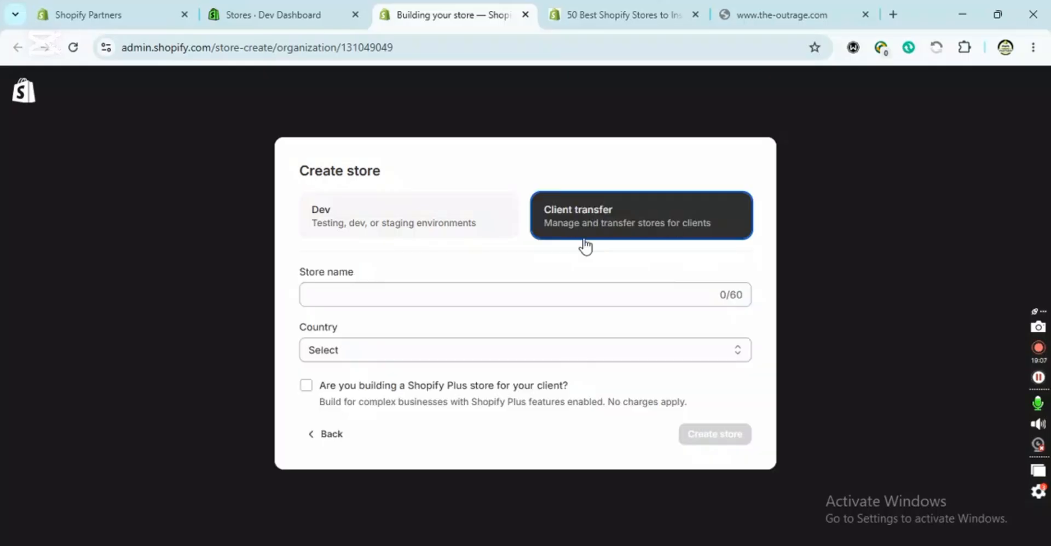
click(537, 294)
text(ahkinsdesig)
key(BackSpace)
key(BackSpace)
key(BackSpace)
key(BackSpace)
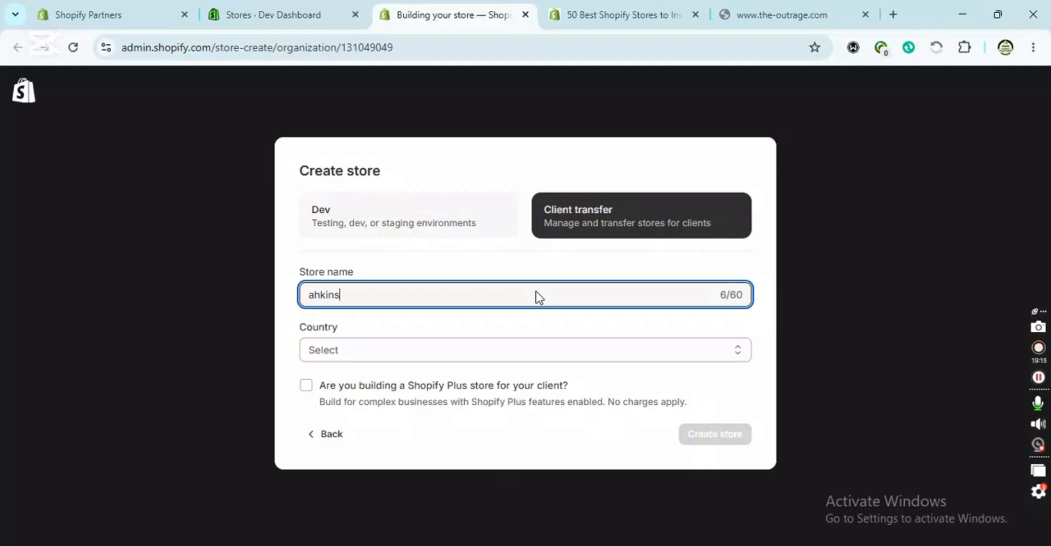
text(boutique)
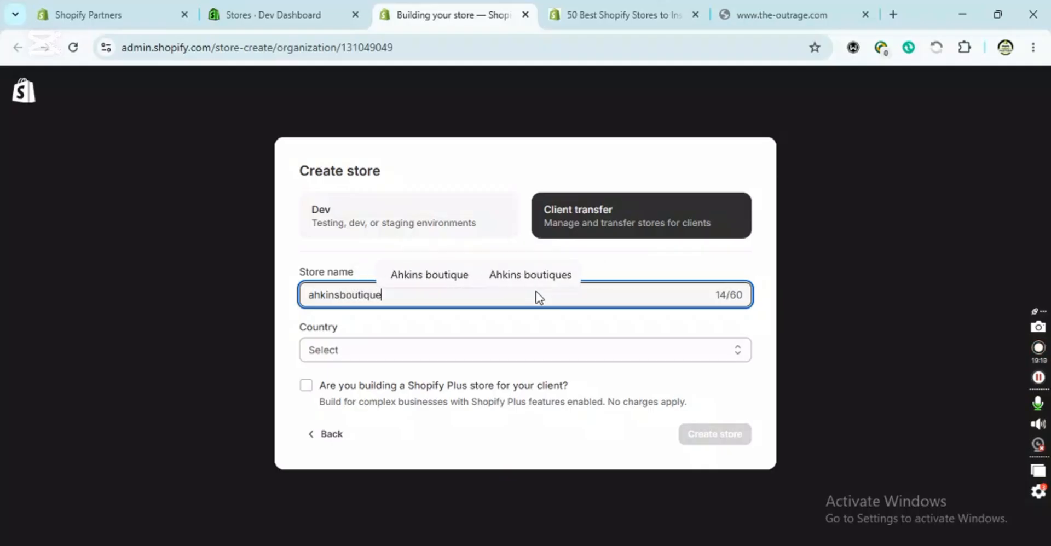
Step: Choose United States from the store's Country dropdown
click(398, 352)
scroll(307, 221, down, 20)
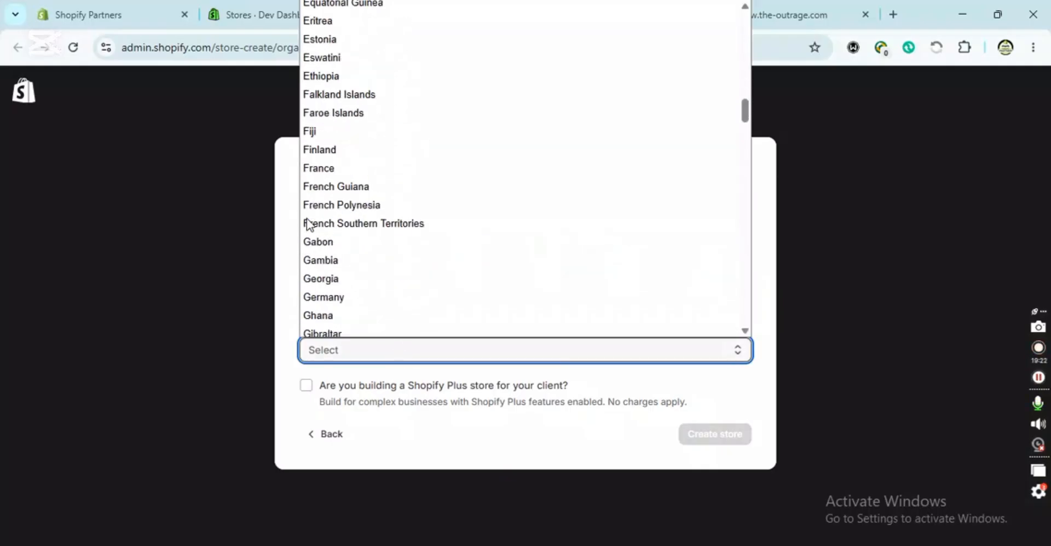
scroll(308, 224, down, 15)
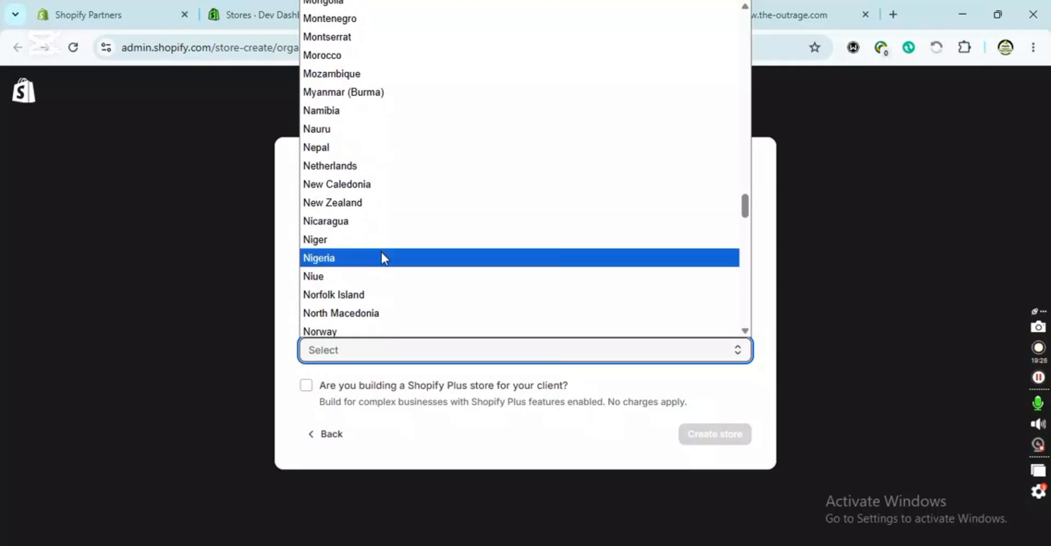
scroll(387, 211, down, 13)
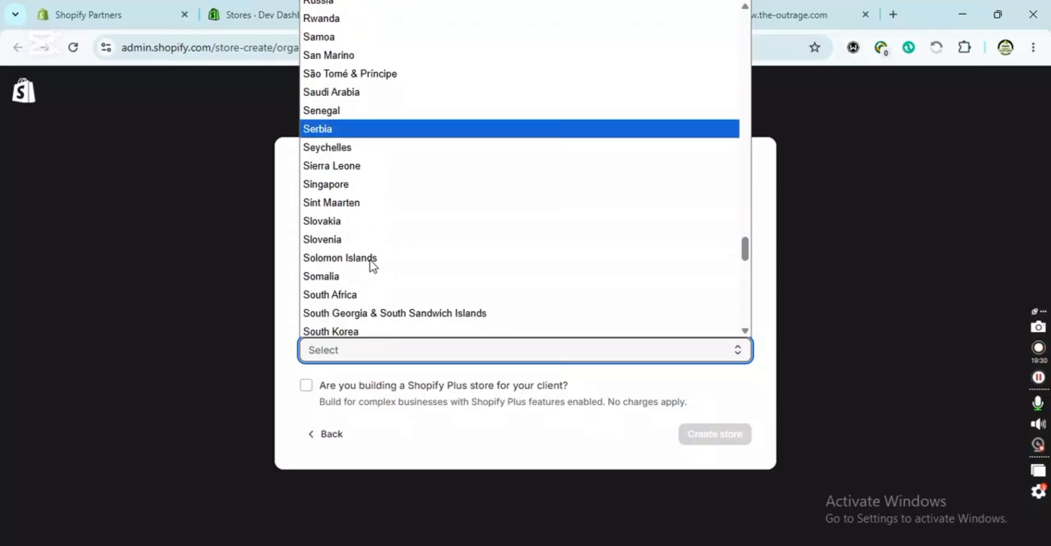
scroll(356, 232, down, 10)
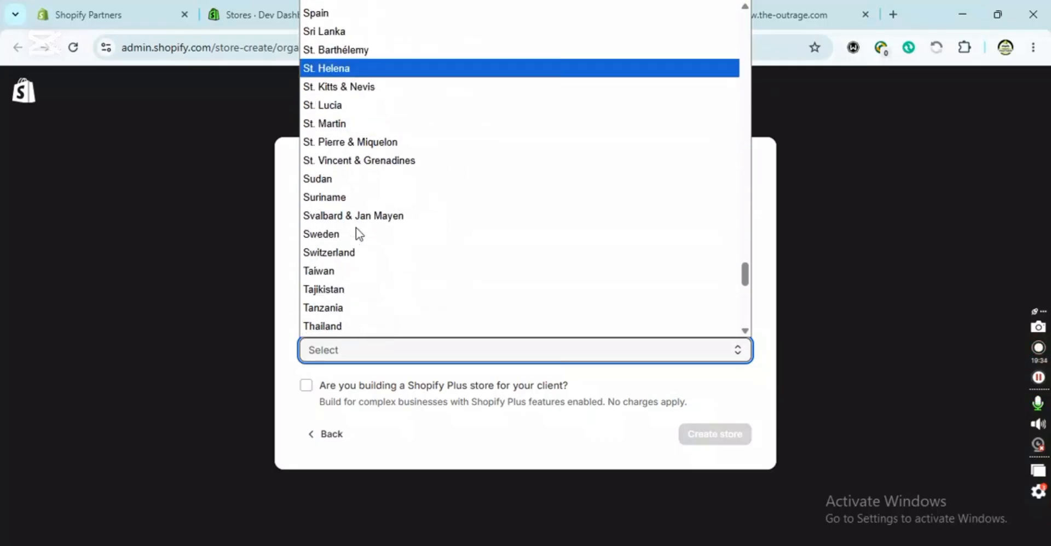
scroll(356, 232, down, 2)
click(357, 144)
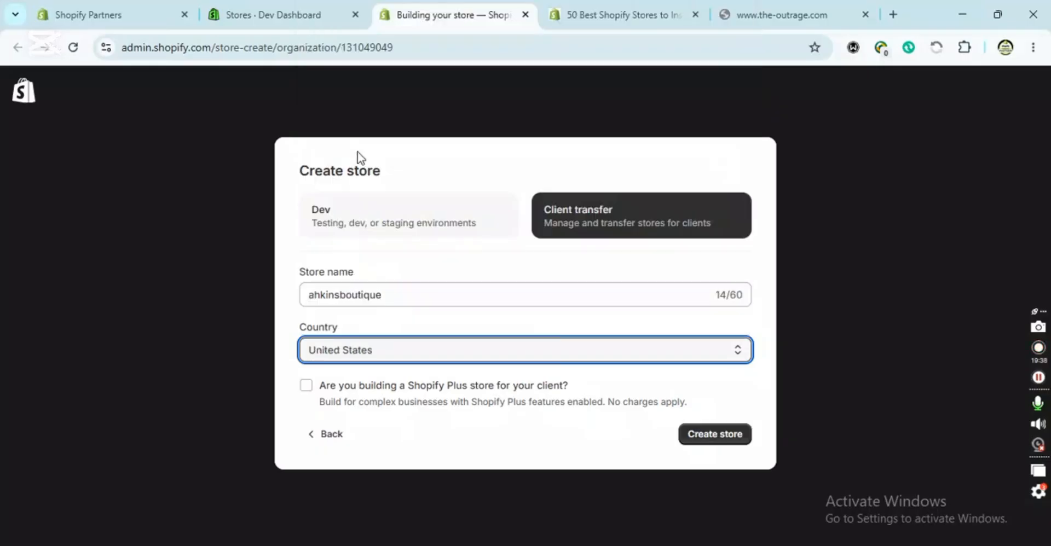
Step: Create the ahkinsboutique store with the partner account, skipping the passkey setup
click(703, 445)
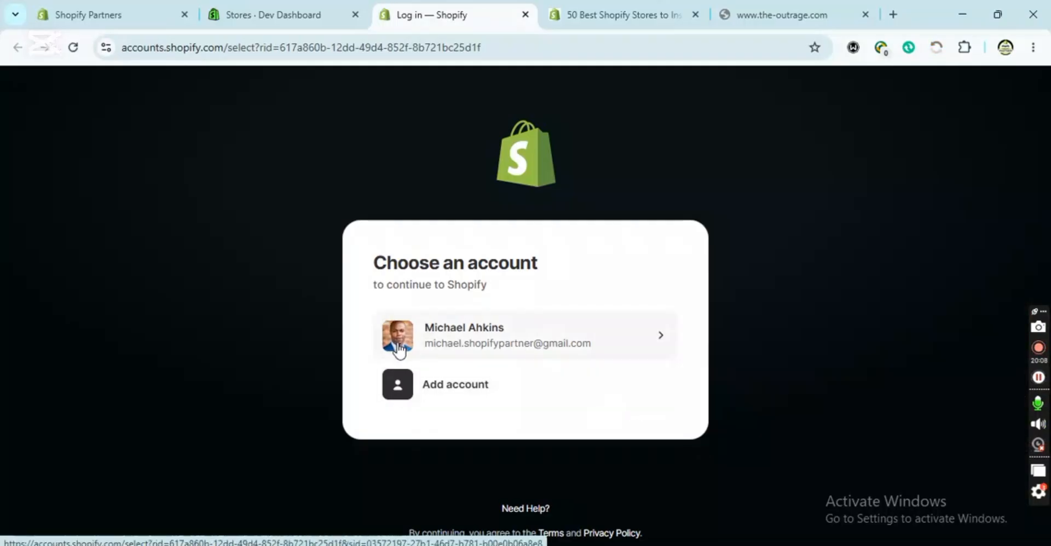
click(459, 328)
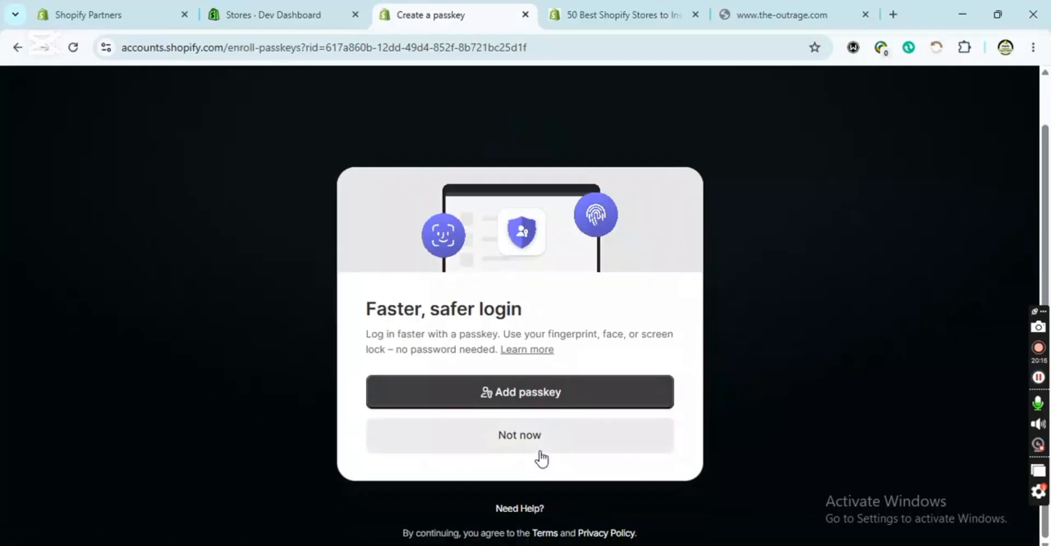
click(521, 449)
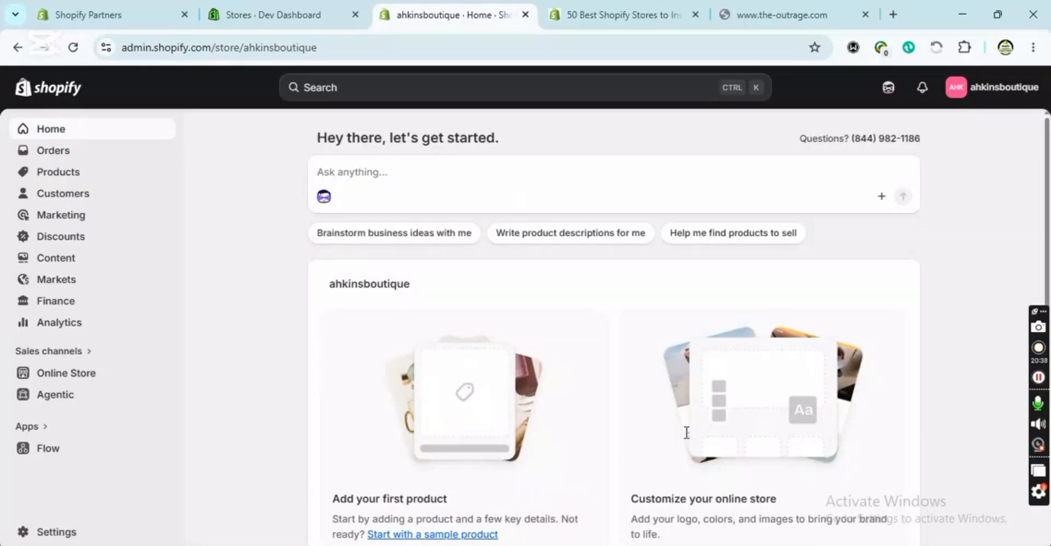
click(88, 15)
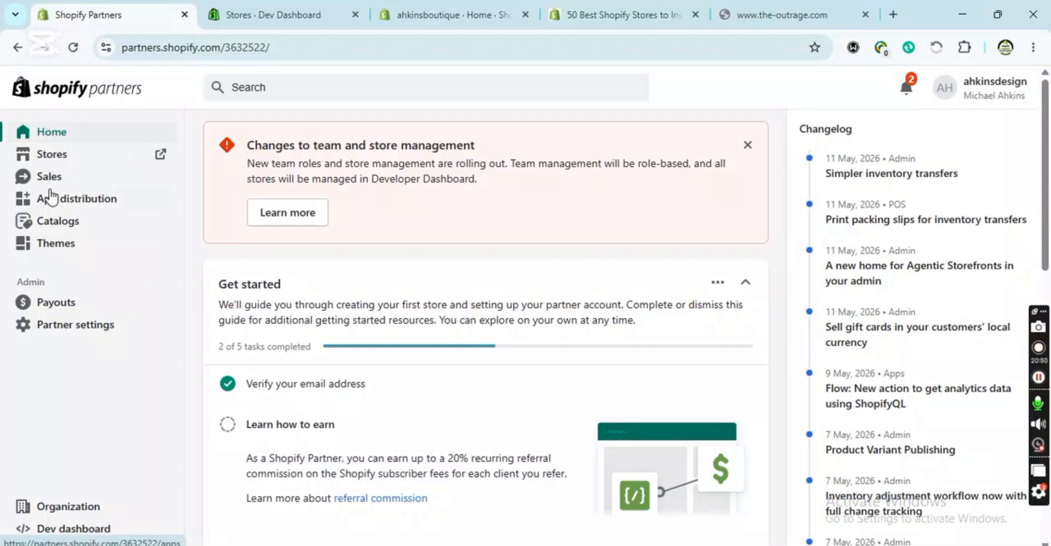
click(405, 17)
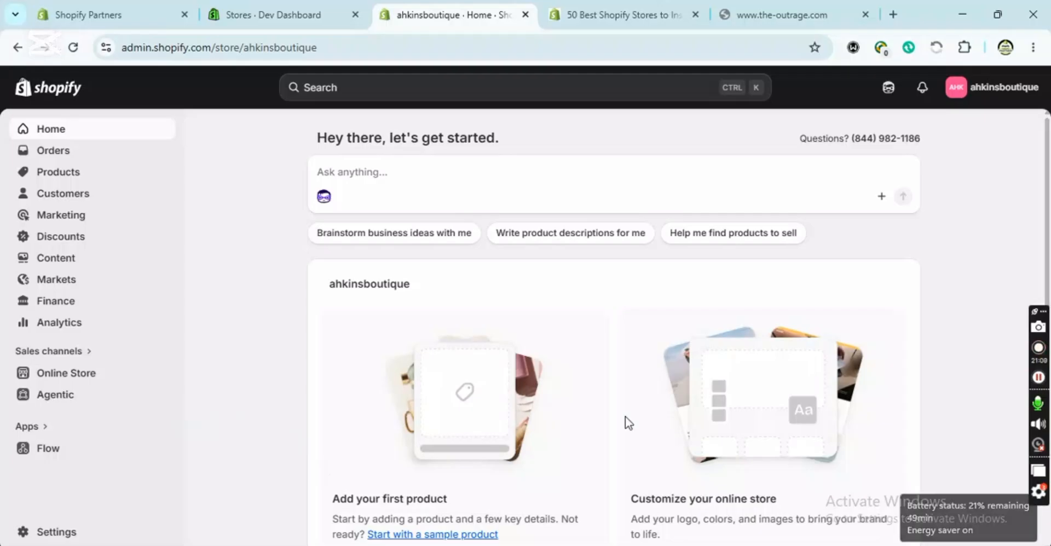
scroll(481, 348, down, 1)
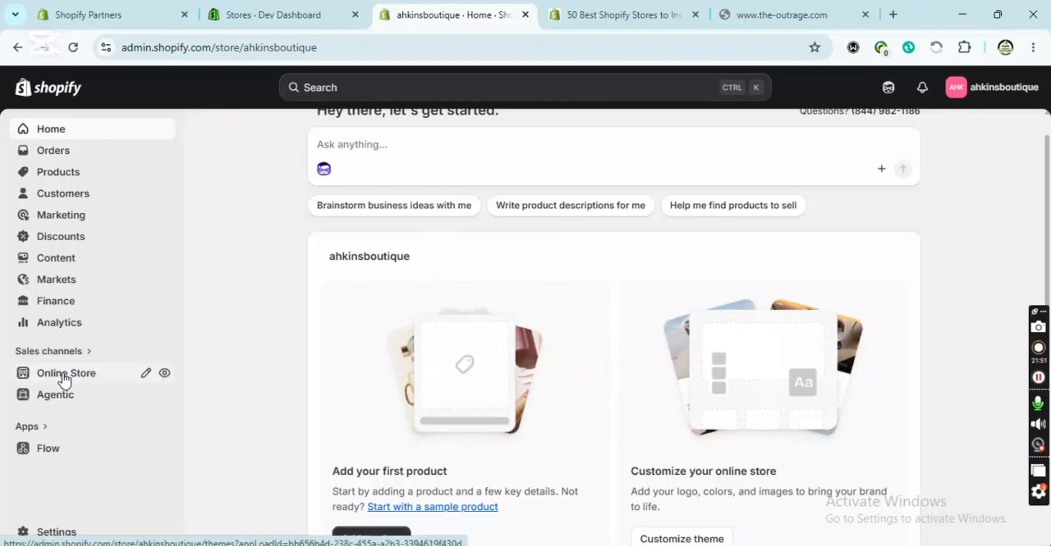
Step: Go from recommended apps to the Shopify App Store and search for 'cj droppshipping'
click(38, 429)
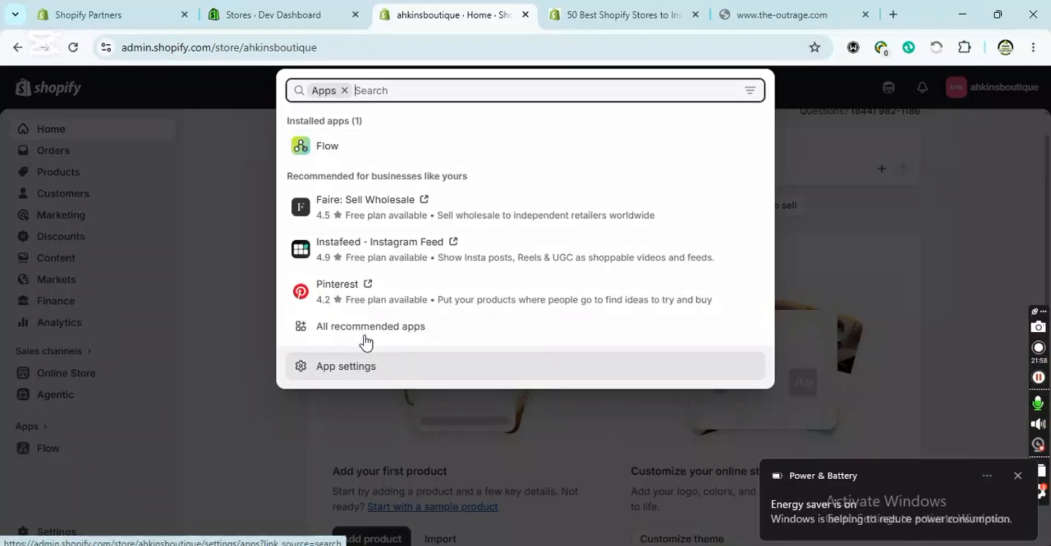
click(362, 328)
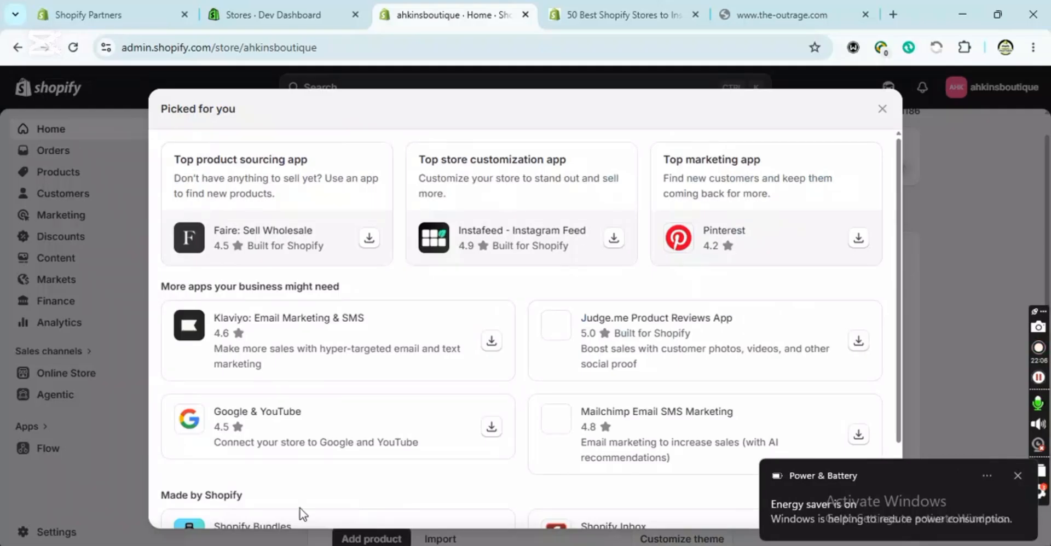
scroll(441, 413, down, 2)
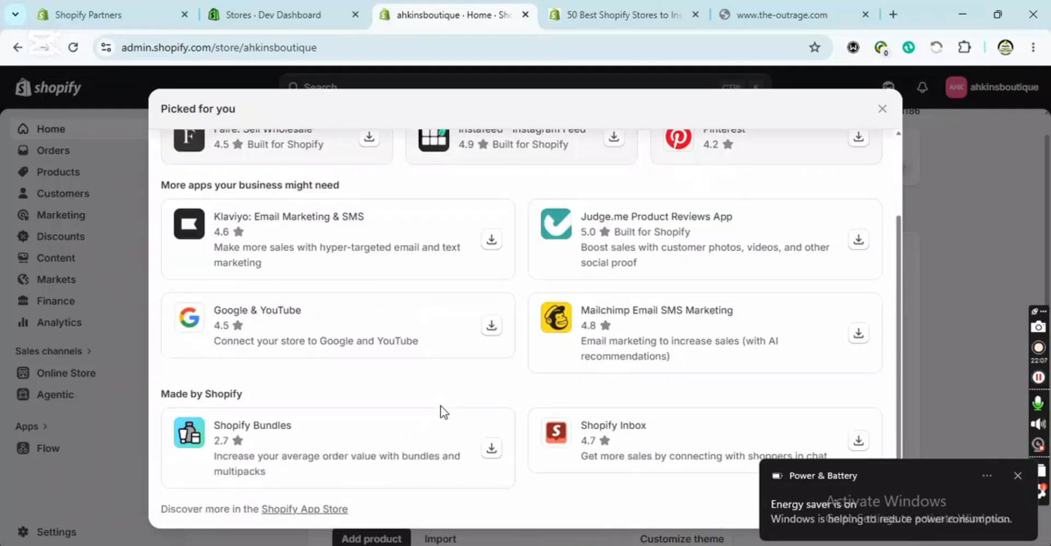
click(311, 520)
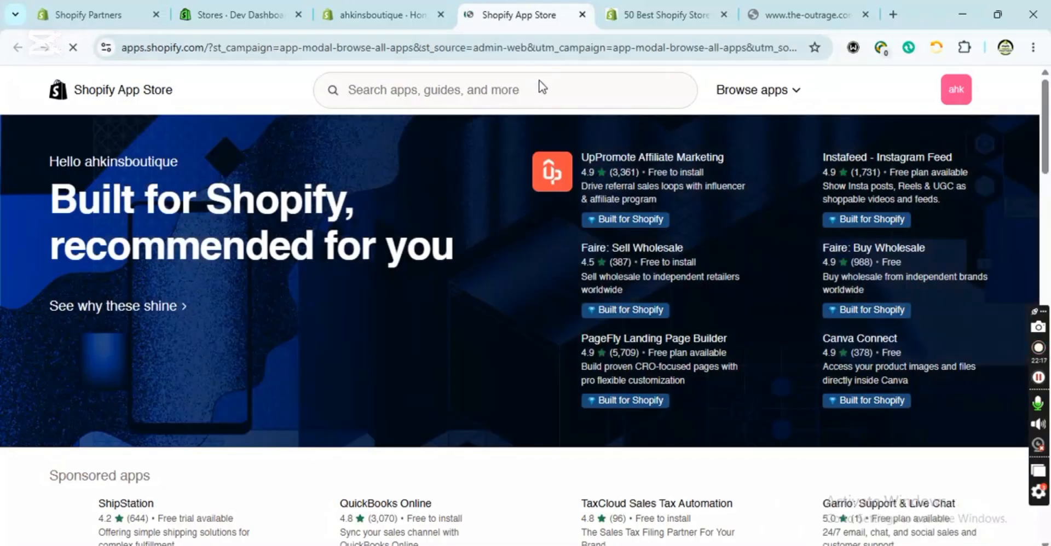
click(542, 97)
text(ci)
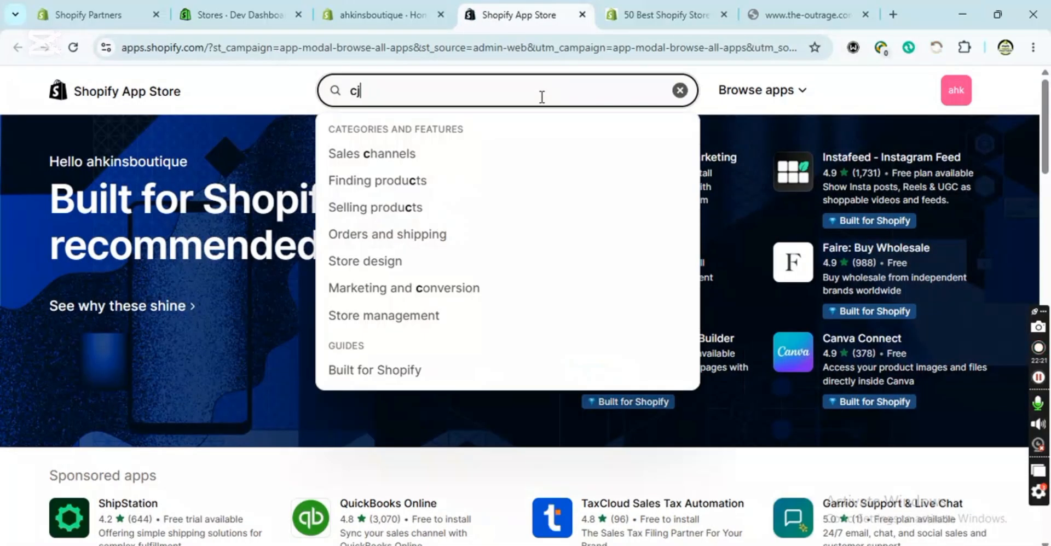
text( dr)
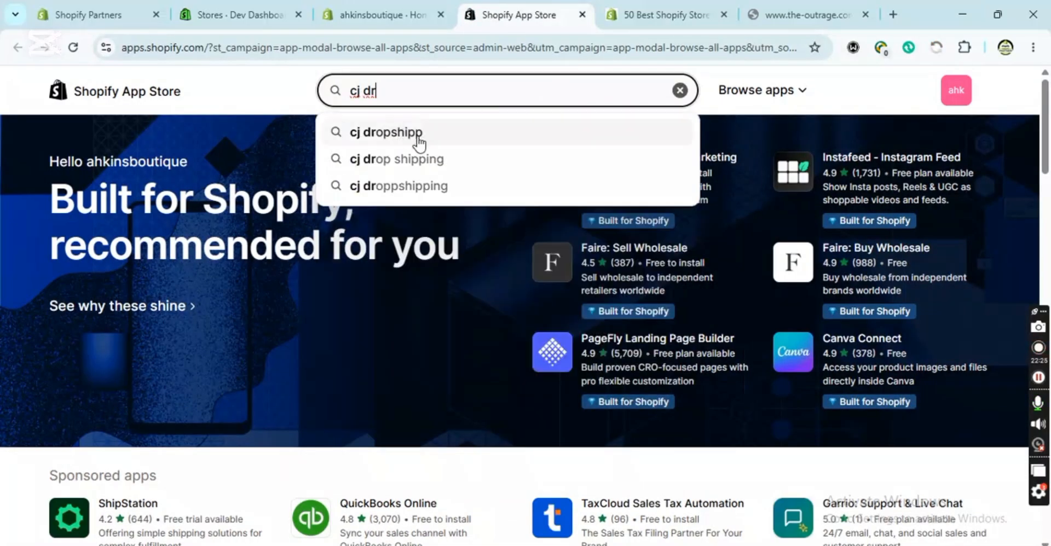
click(429, 189)
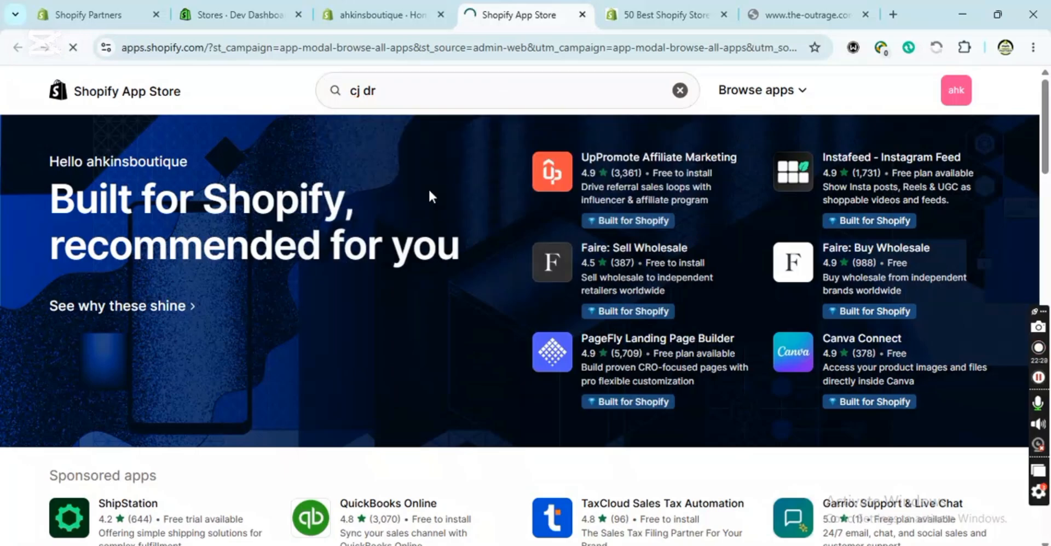
scroll(462, 248, down, 1)
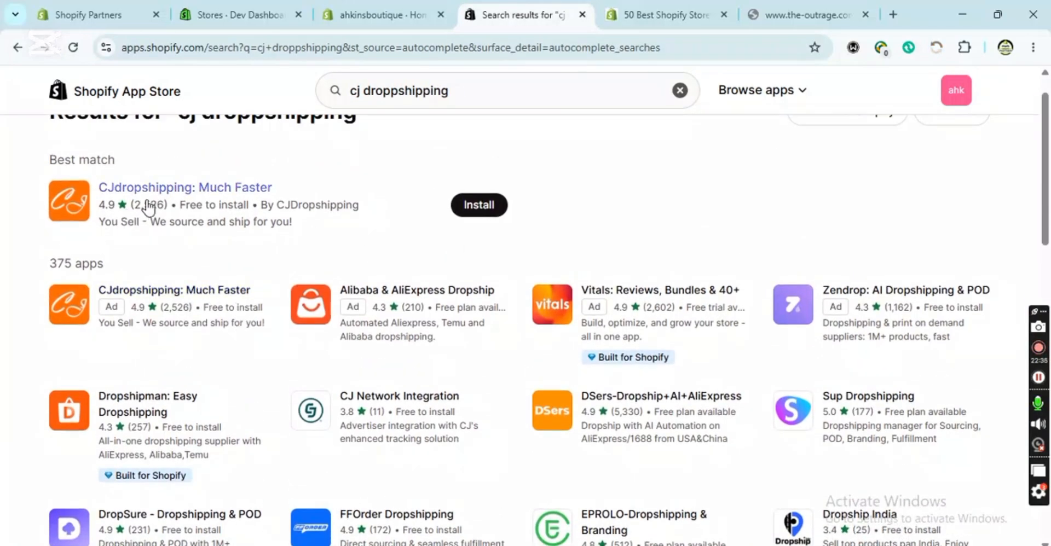
Step: Install CJdropshipping: Much Faster, approving its data access and passing the human verification check
click(486, 216)
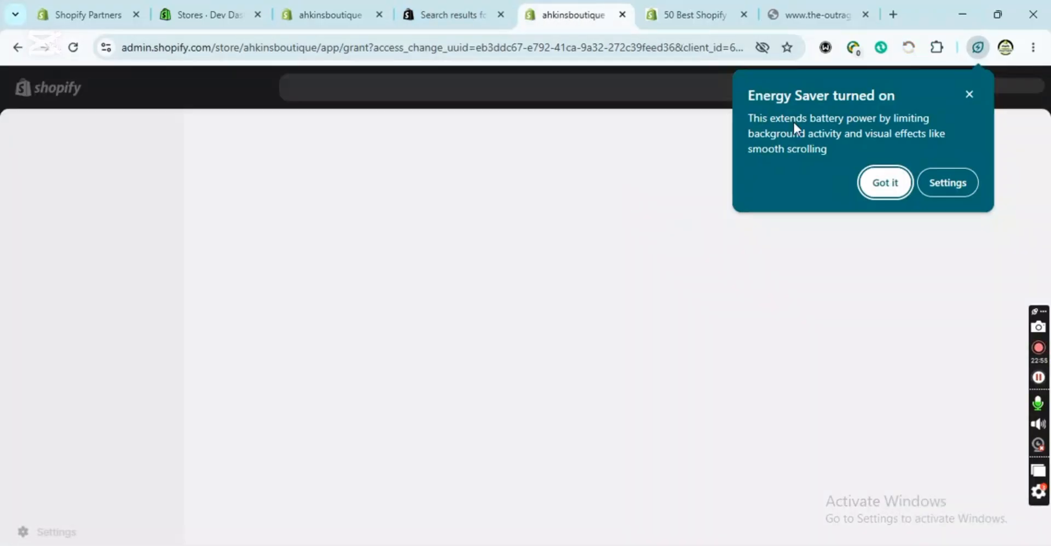
click(969, 94)
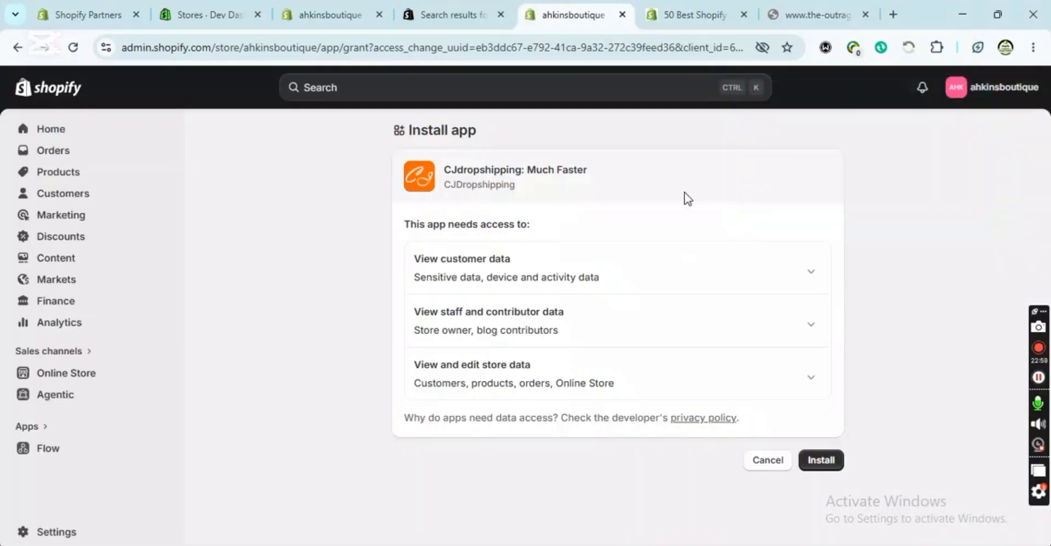
click(816, 465)
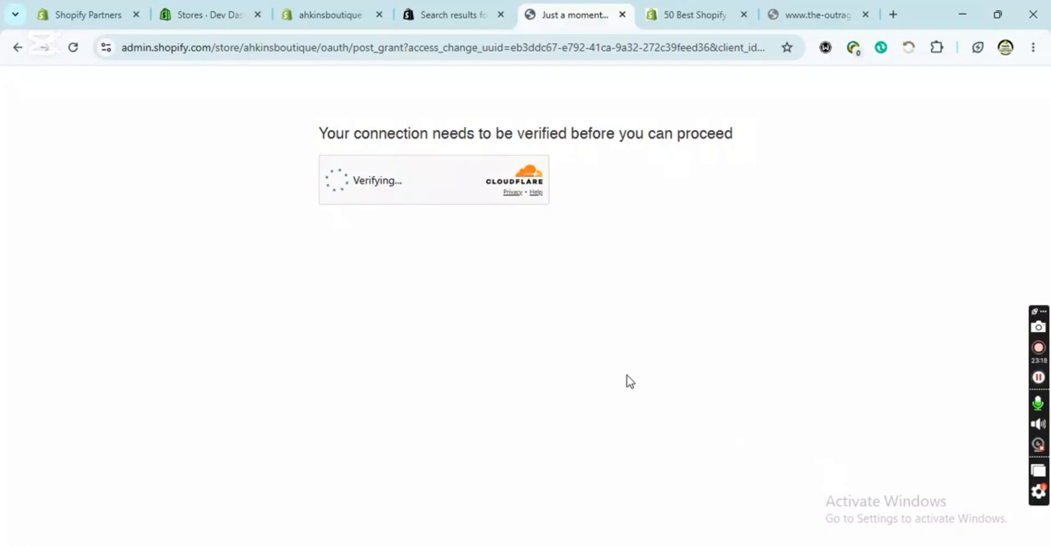
click(336, 183)
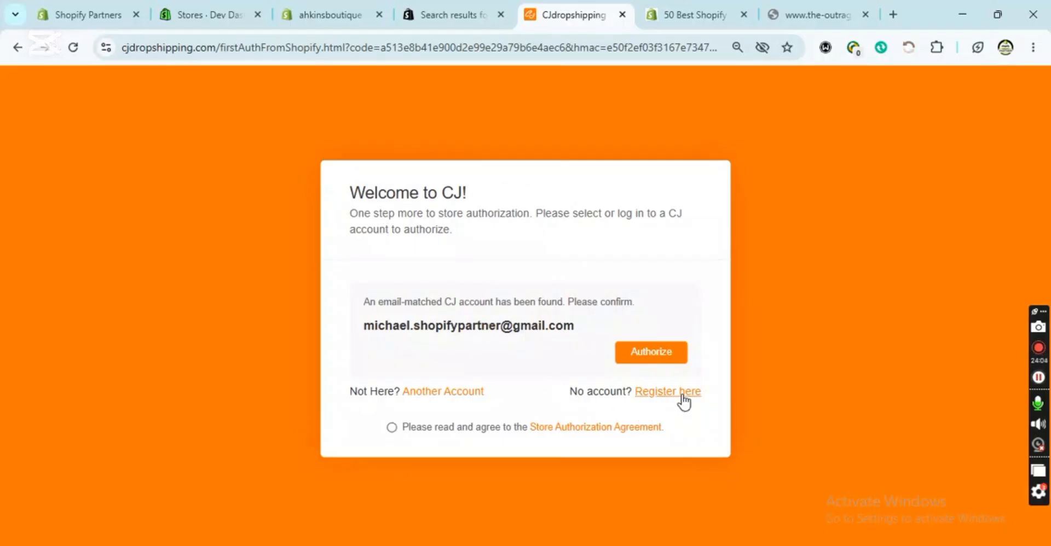
Step: Authorize the store with CJ, accepting the agreement, and sign in to CJ with a Google account
click(656, 356)
click(541, 344)
click(655, 356)
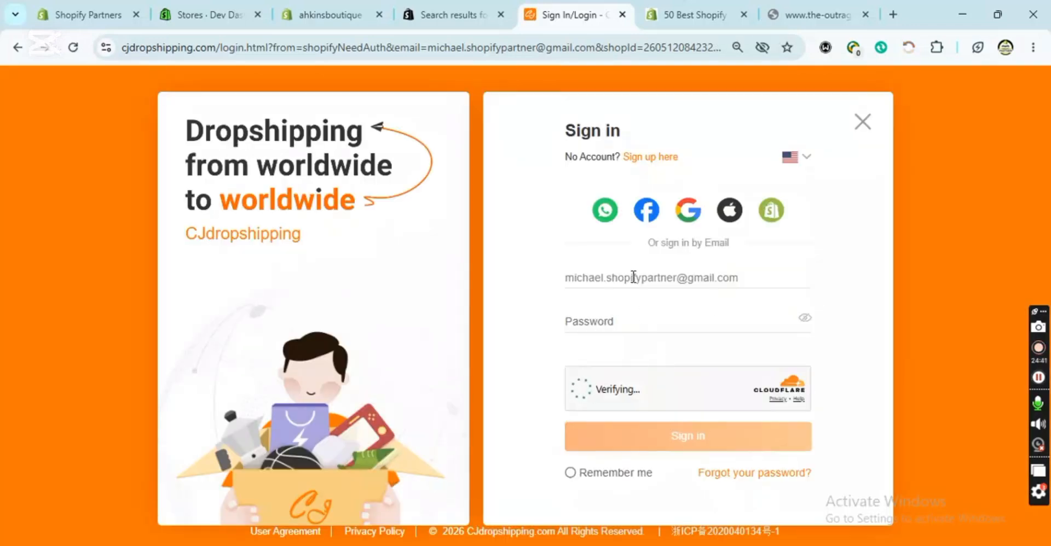
click(688, 210)
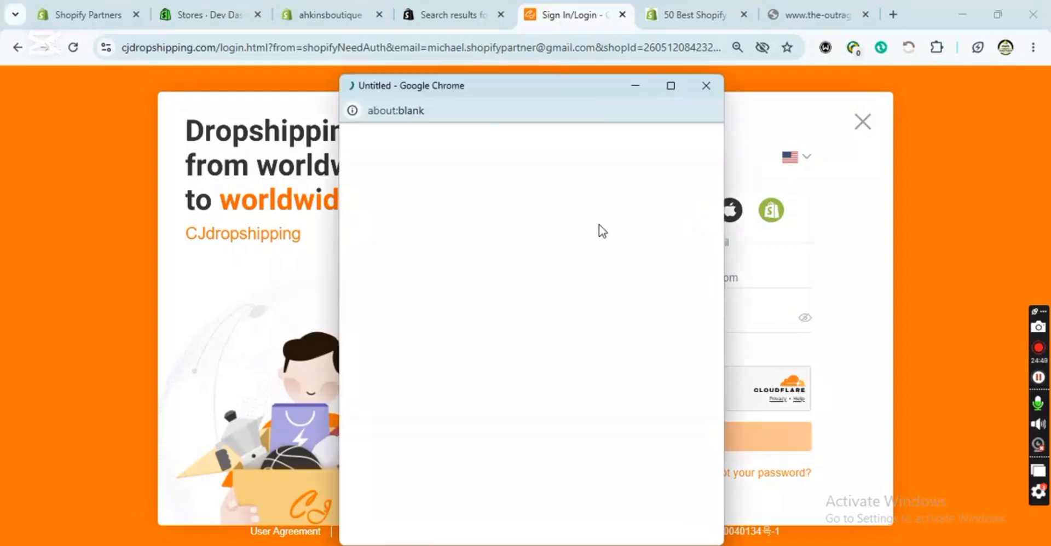
click(459, 357)
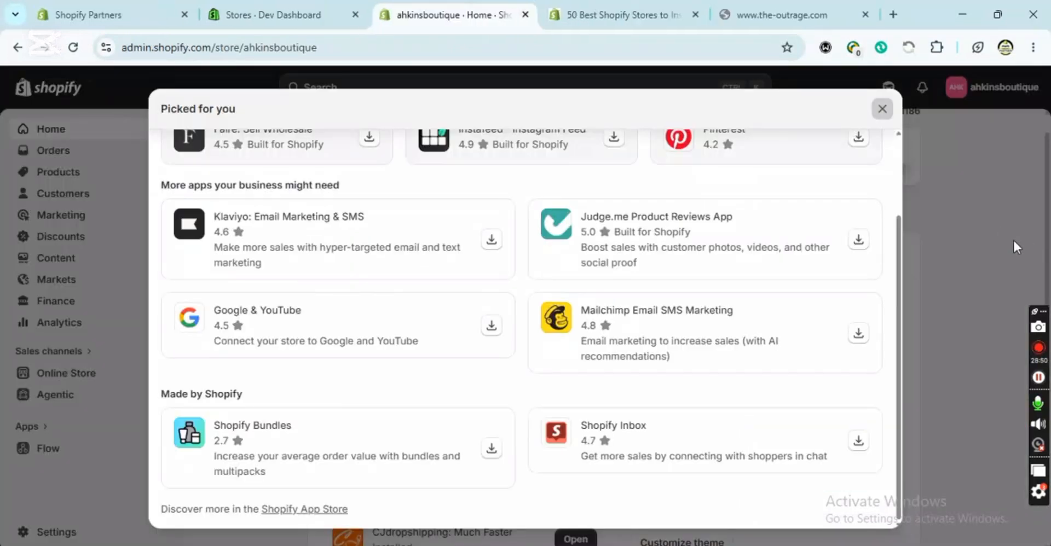
Step: Launch CJdropshipping from installed Apps and authorize the store, accepting the agreement
click(1014, 242)
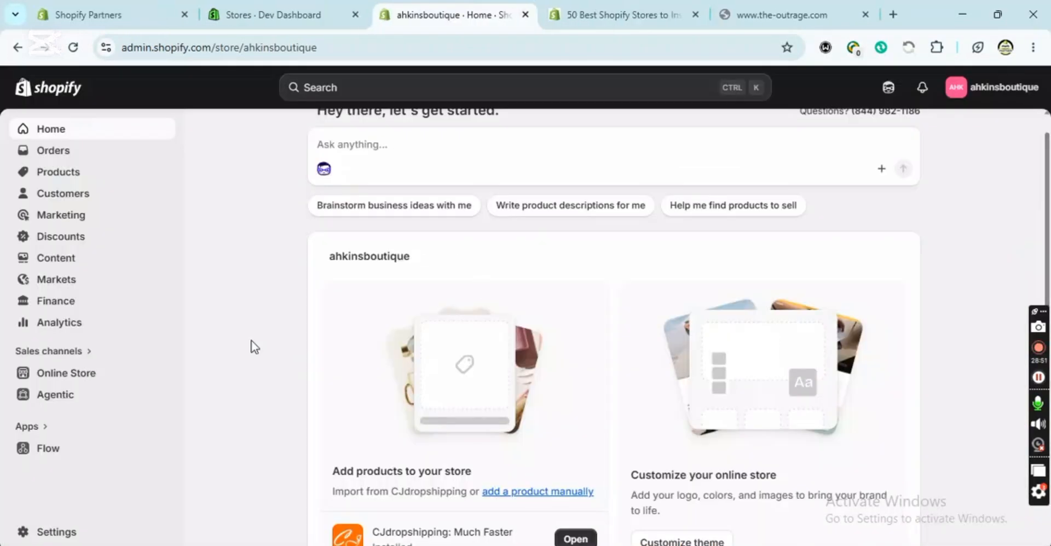
click(30, 427)
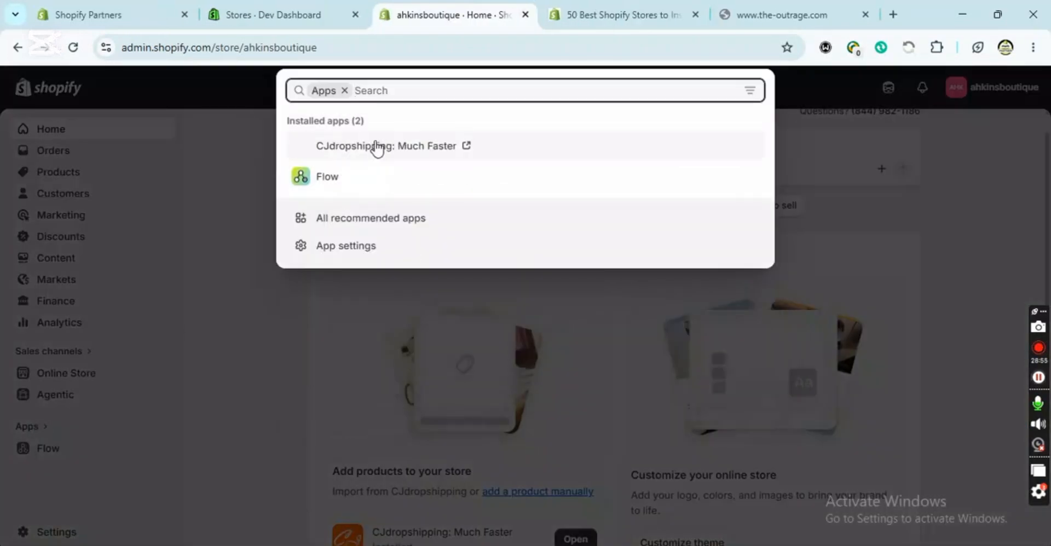
click(347, 158)
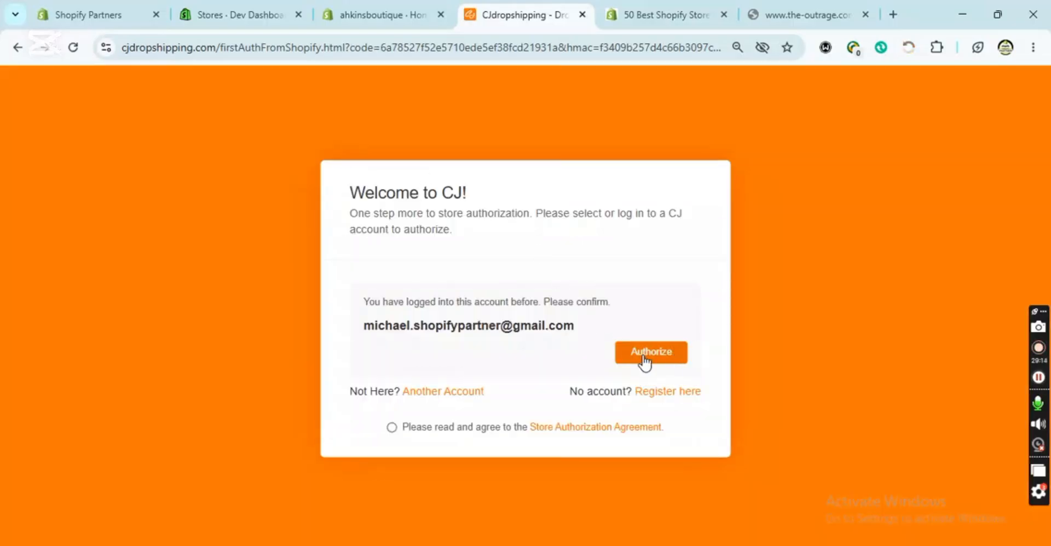
click(644, 359)
click(516, 347)
click(634, 355)
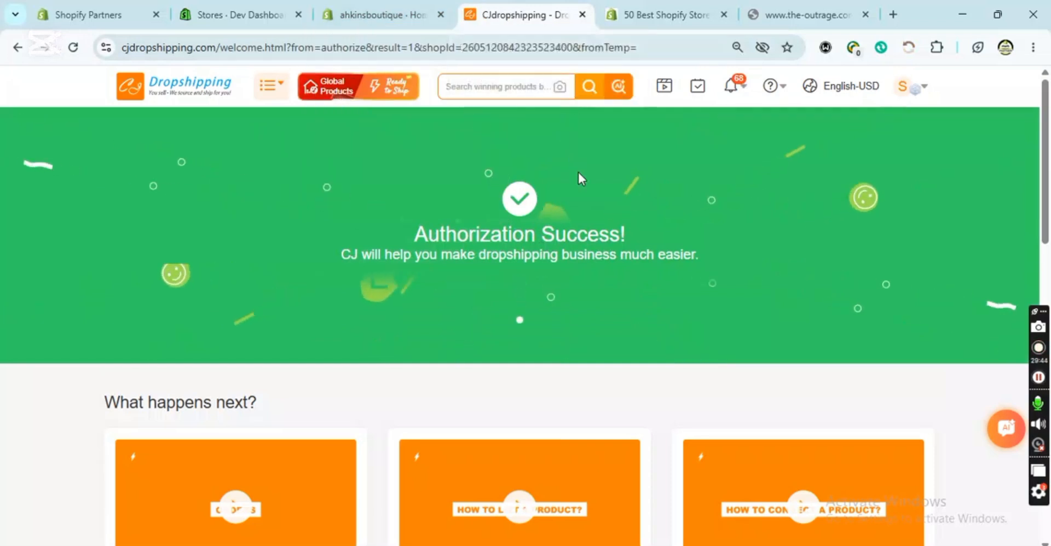
Step: Browse to the men's T-Shirts category in CJ's product categories
scroll(578, 341, down, 3)
scroll(578, 341, up, 3)
click(270, 87)
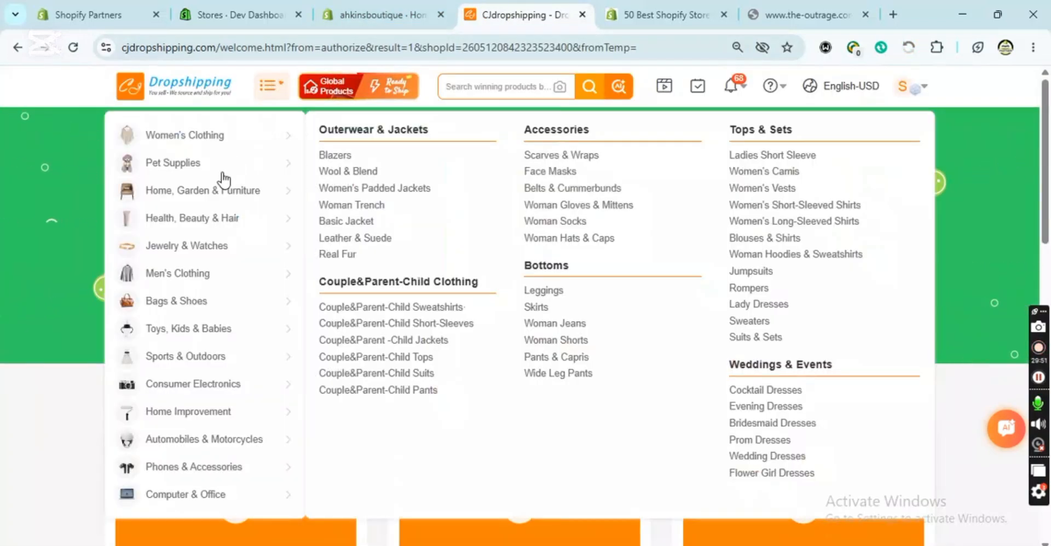
mouse_move(186, 272)
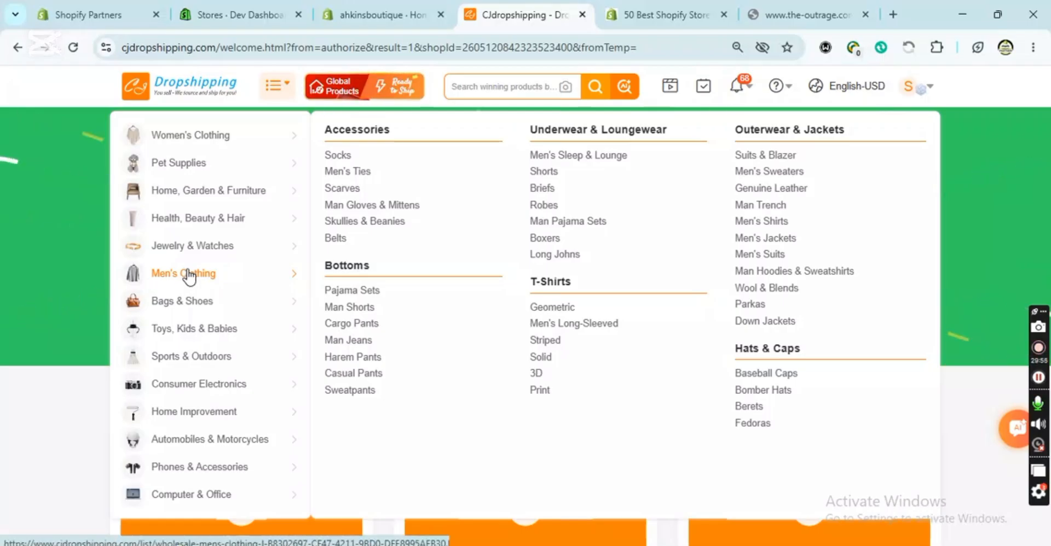
click(550, 283)
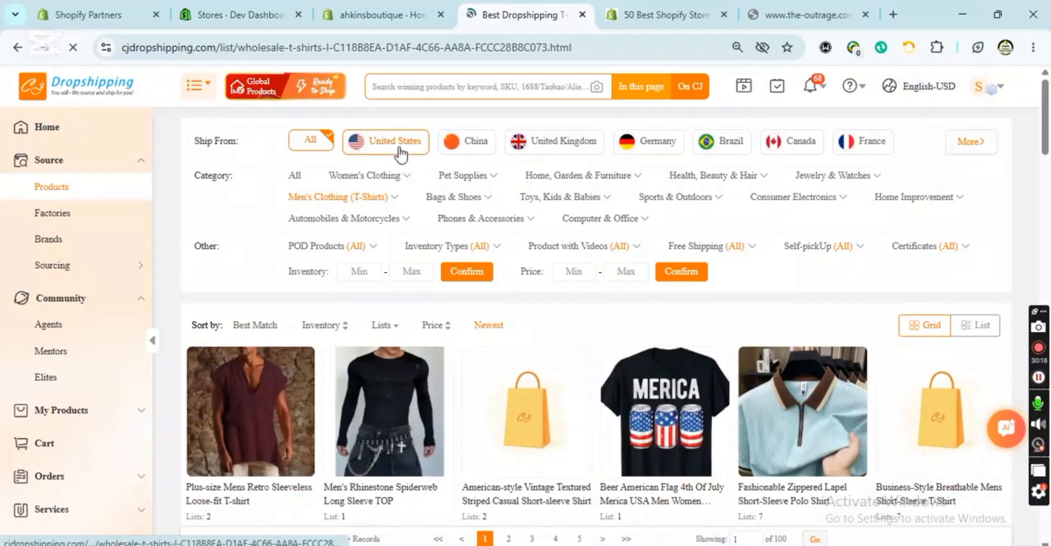
Step: Add the Plus-size Retro Sleeveless, Rhinestone Spiderweb, Vintage Striped and Zippered Lapel Polo shirts to My Products
scroll(380, 219, down, 3)
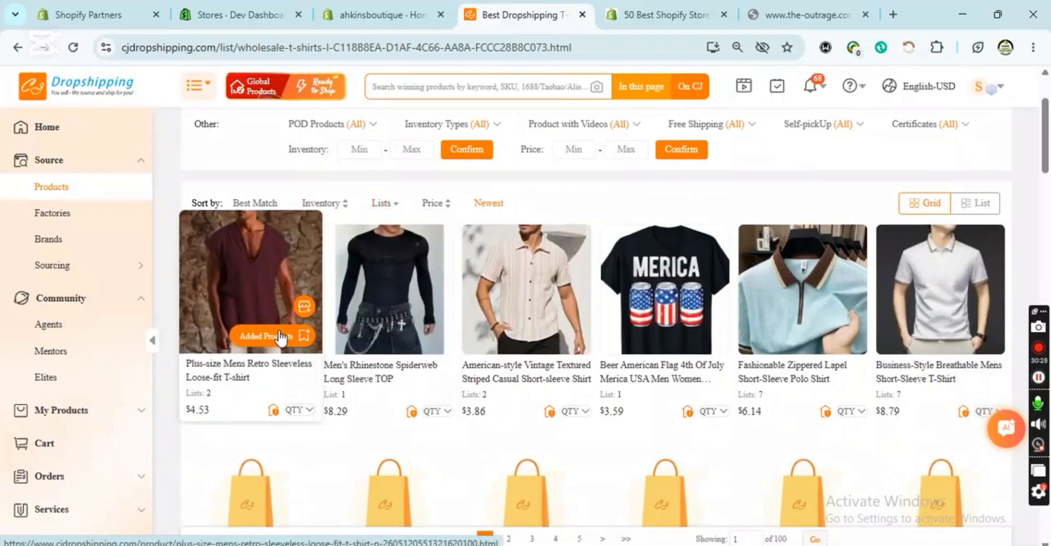
click(280, 336)
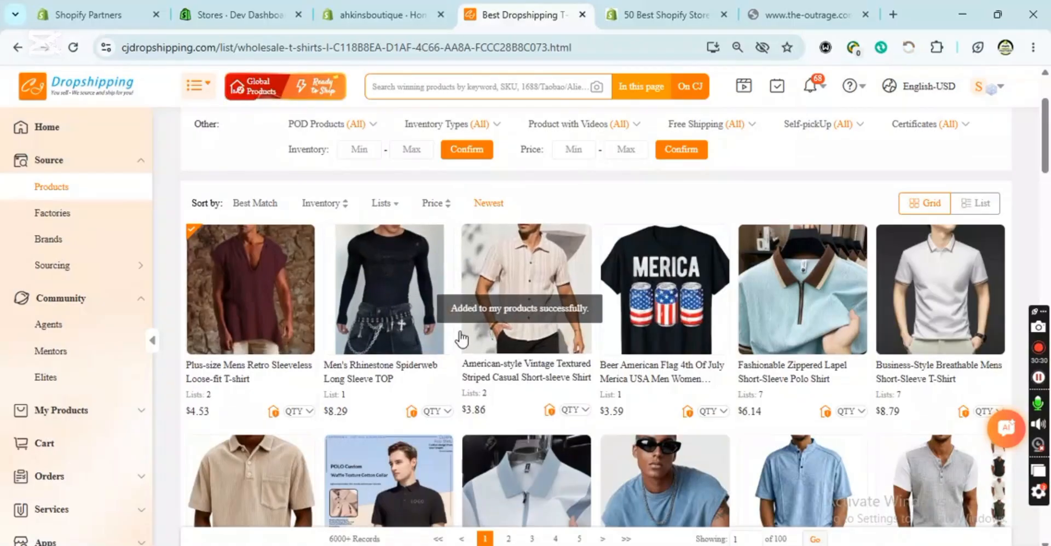
click(431, 335)
click(569, 337)
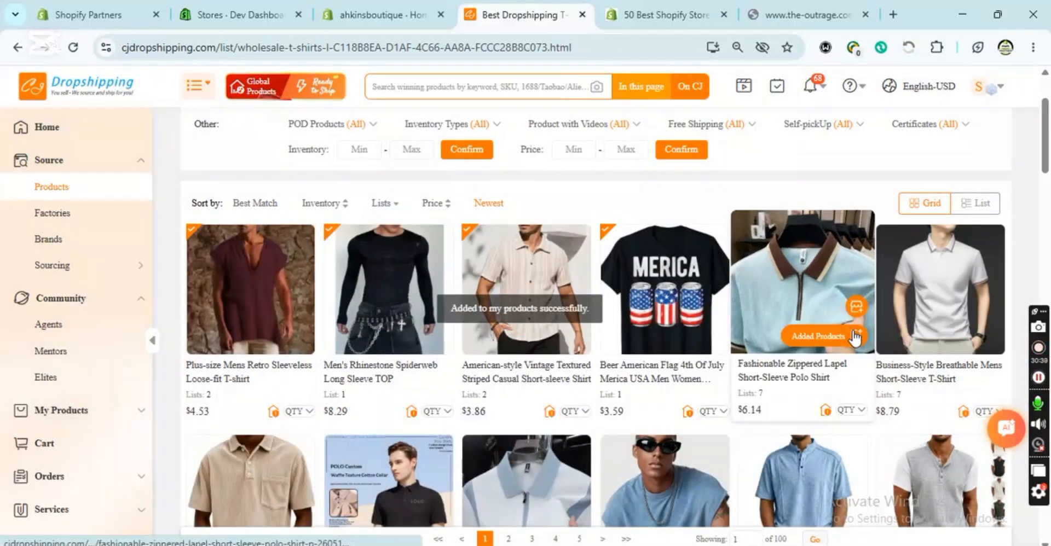
click(854, 336)
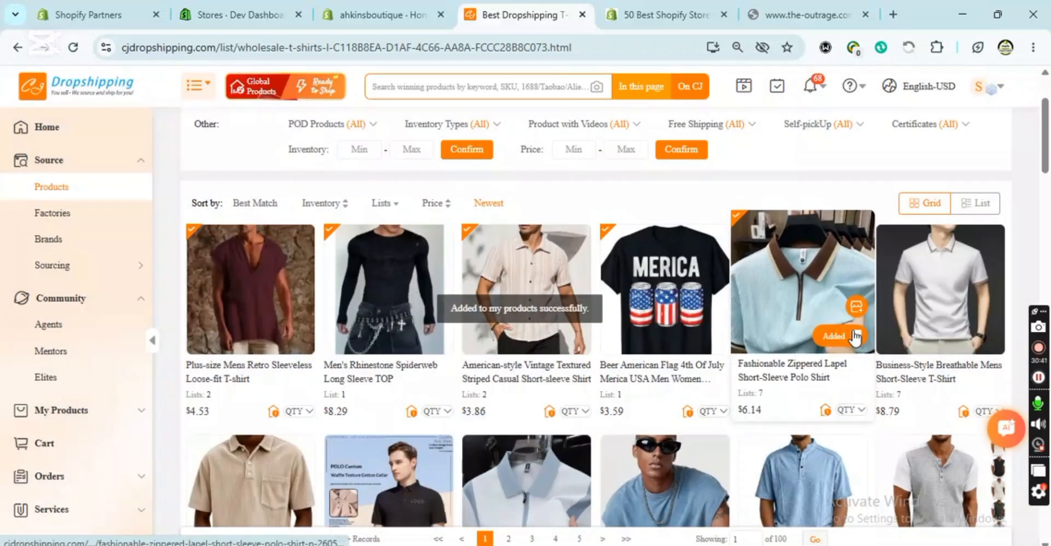
scroll(854, 335, down, 6)
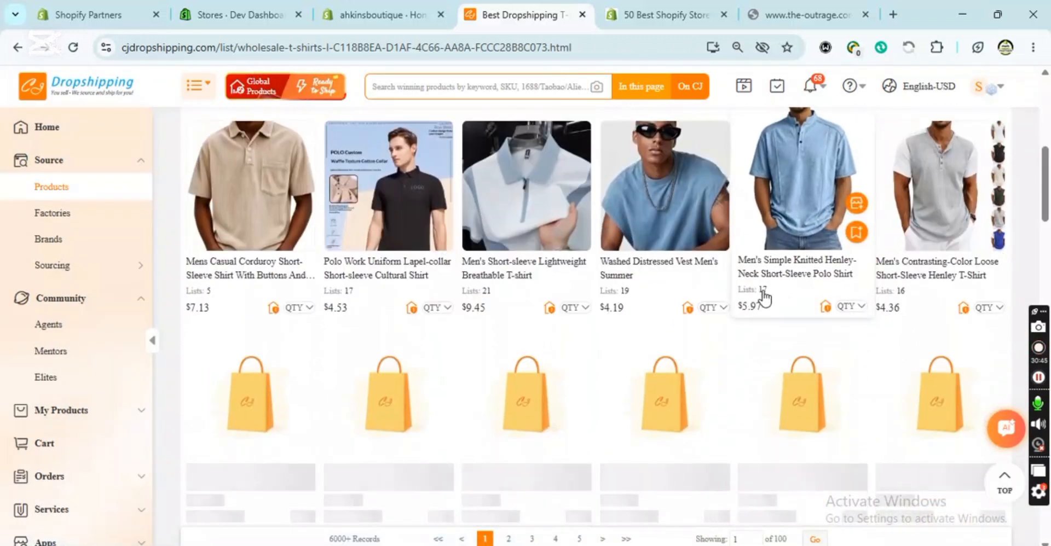
scroll(215, 411, up, 6)
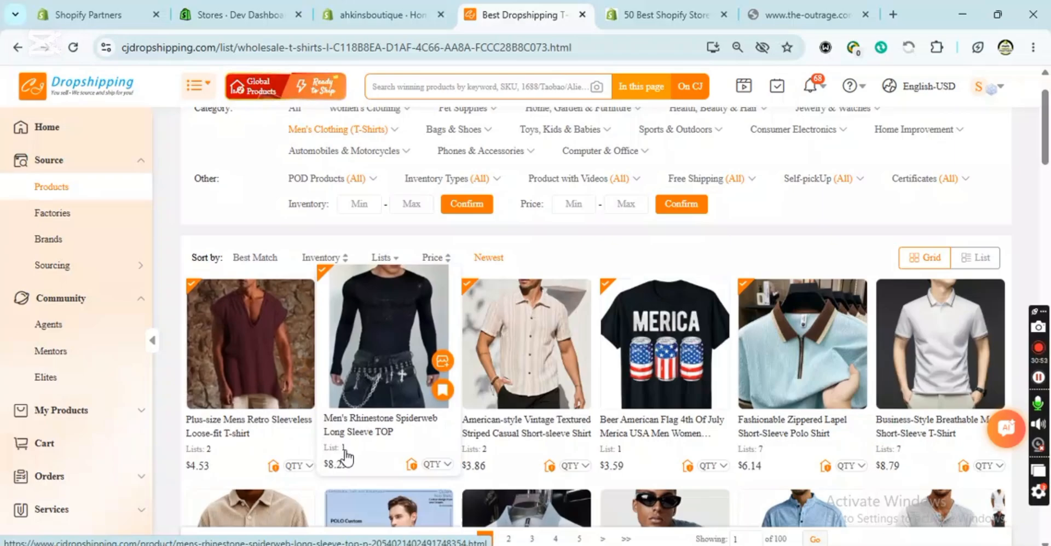
scroll(372, 438, down, 10)
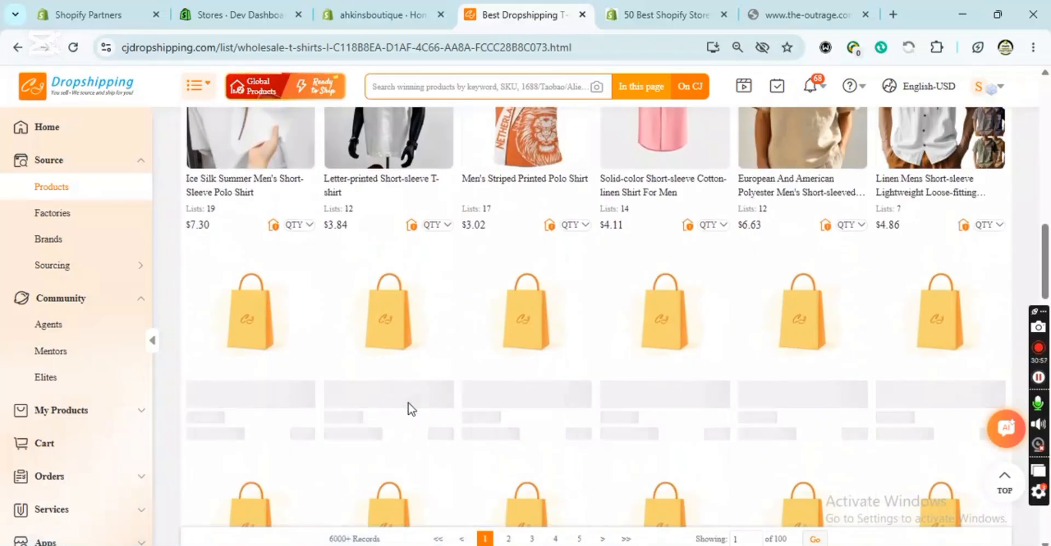
scroll(408, 408, up, 10)
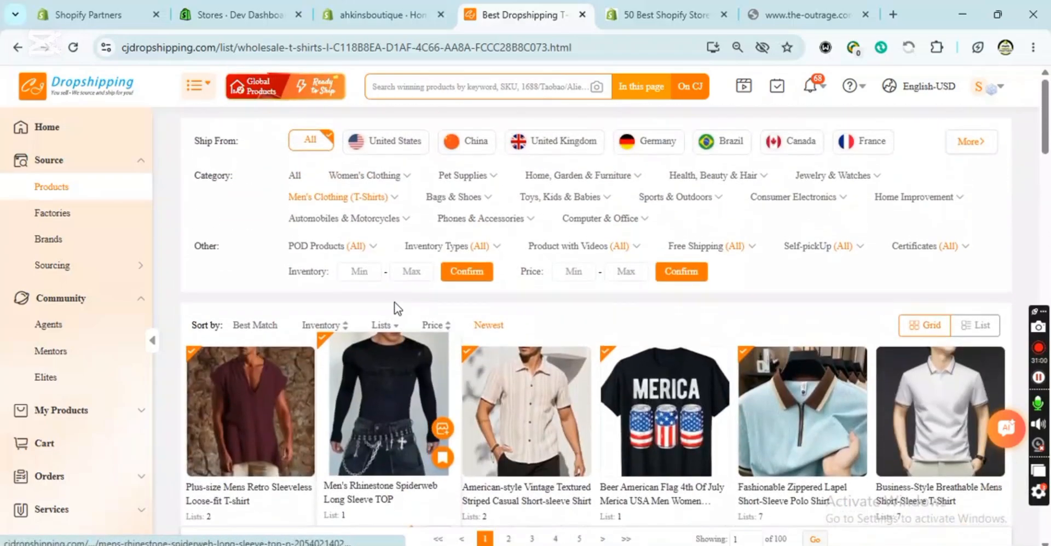
Step: Open the Women's Clothing product listing
mouse_move(348, 182)
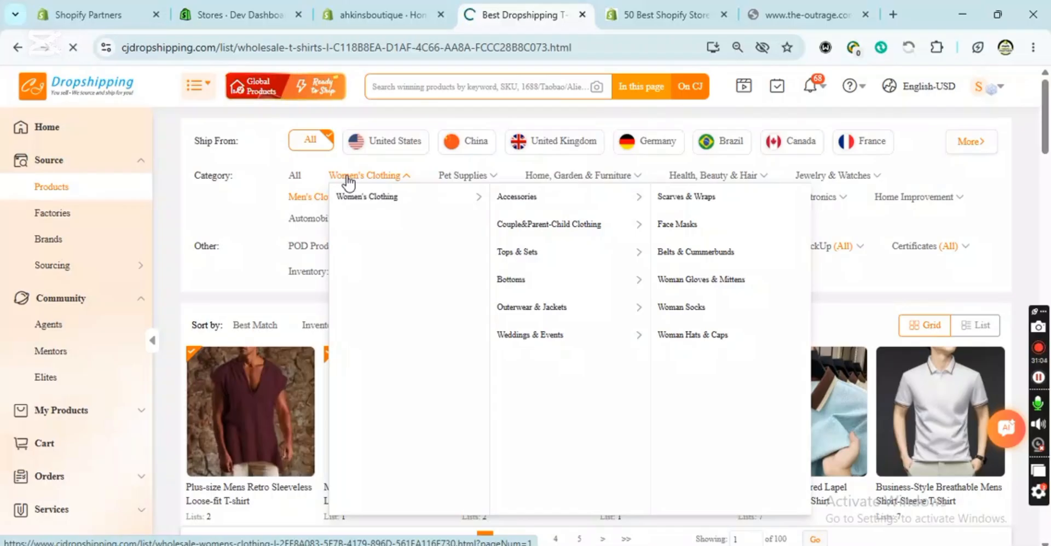
click(348, 182)
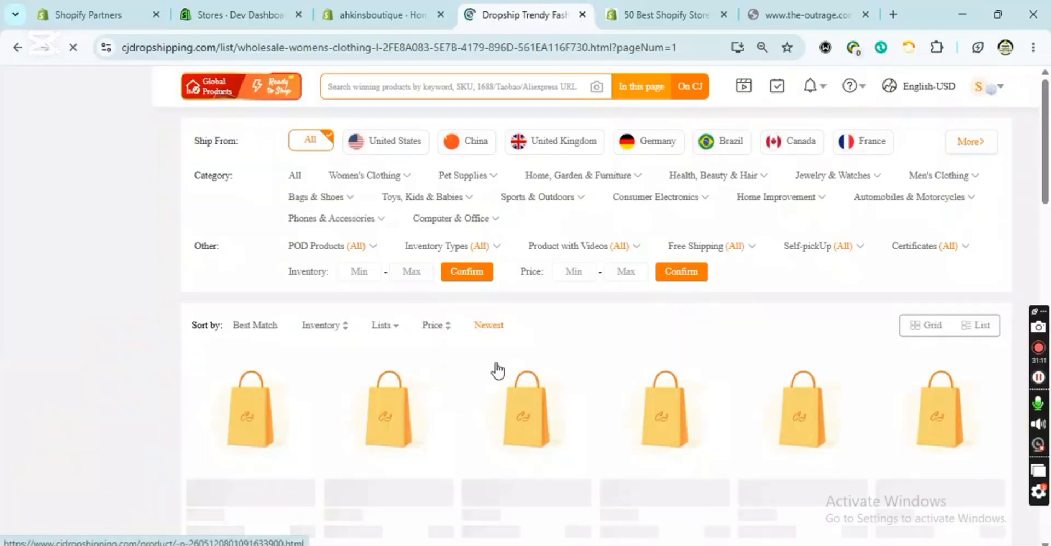
scroll(497, 370, down, 1)
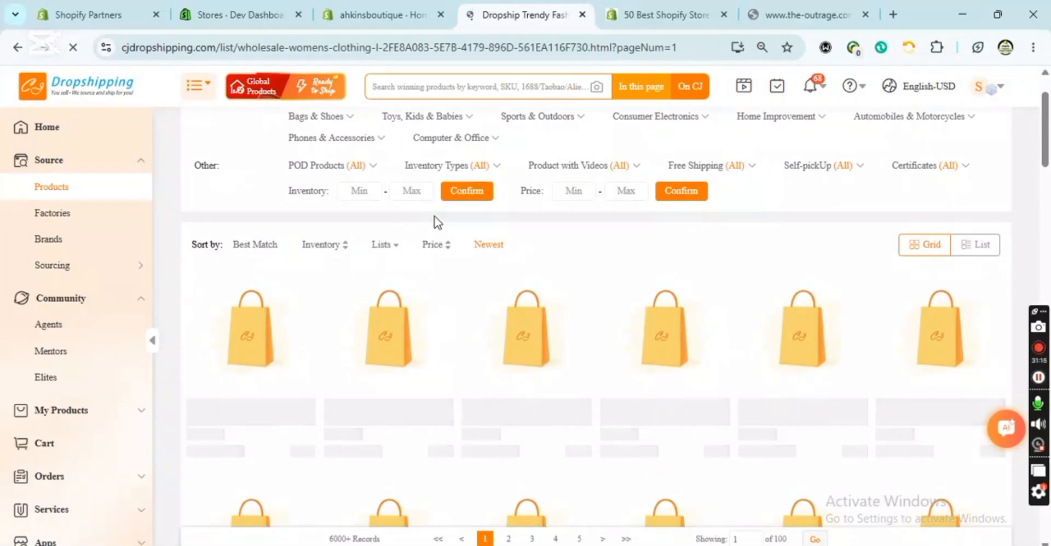
scroll(375, 215, down, 2)
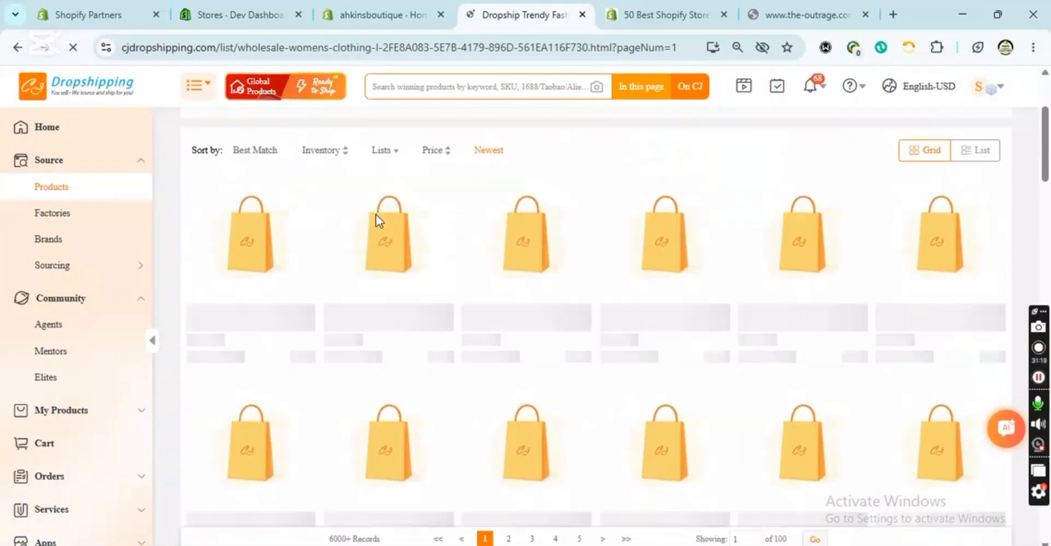
scroll(375, 219, up, 1)
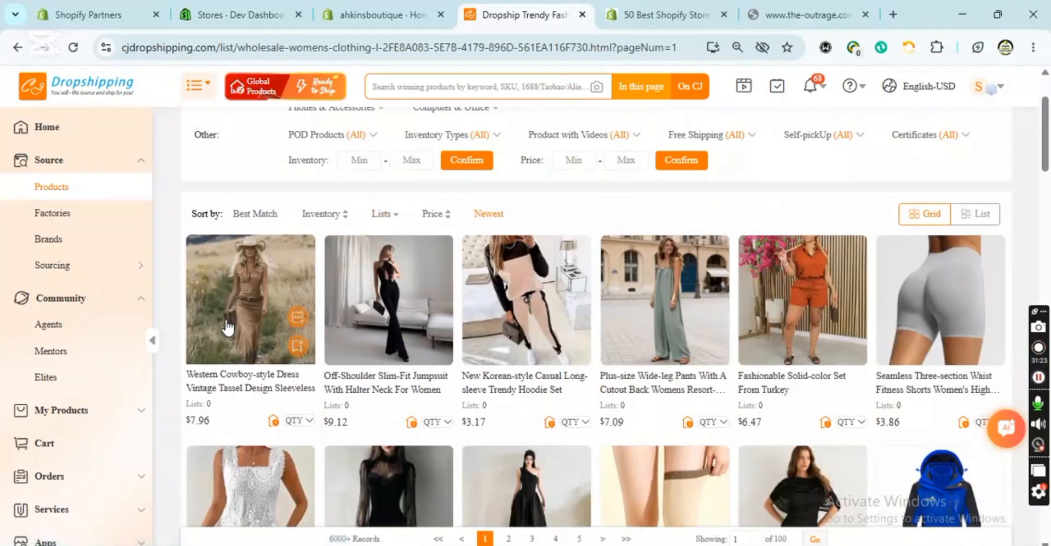
Step: Add the Western Cowboy Dress, Off-Shoulder jumpsuit, Korean hoodie set, Wide-leg Pants and Solid-color Set
click(295, 346)
click(438, 346)
click(566, 344)
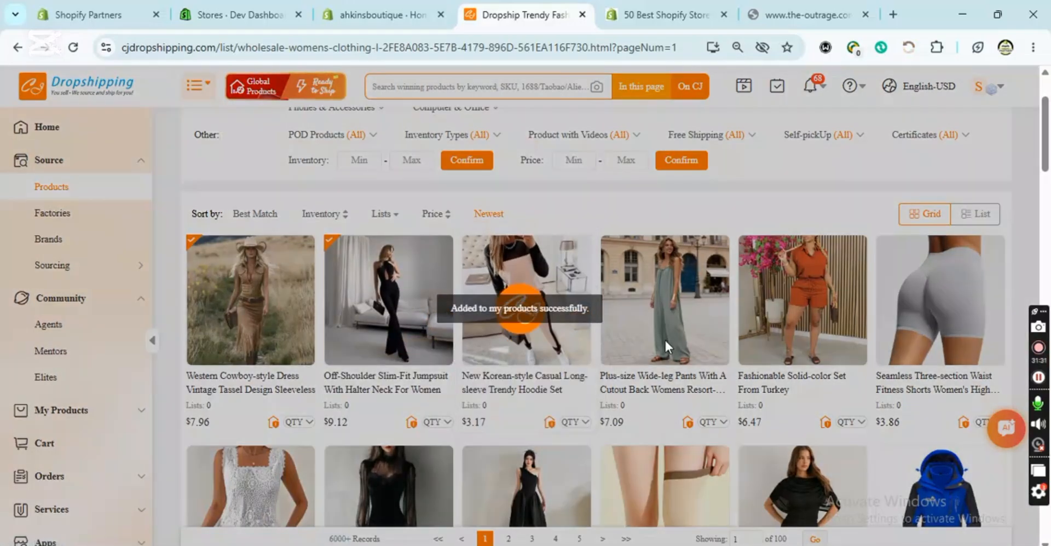
click(717, 345)
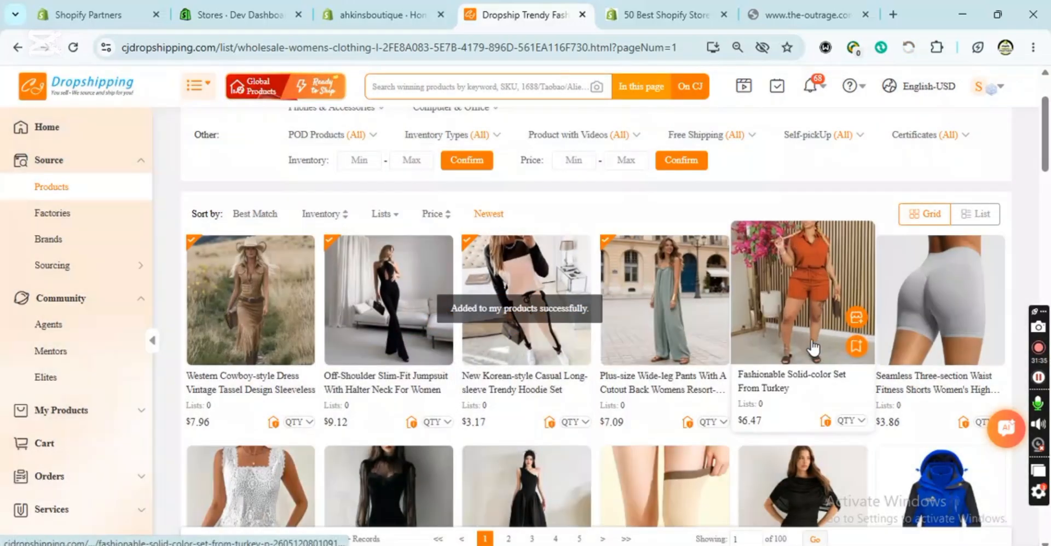
click(855, 346)
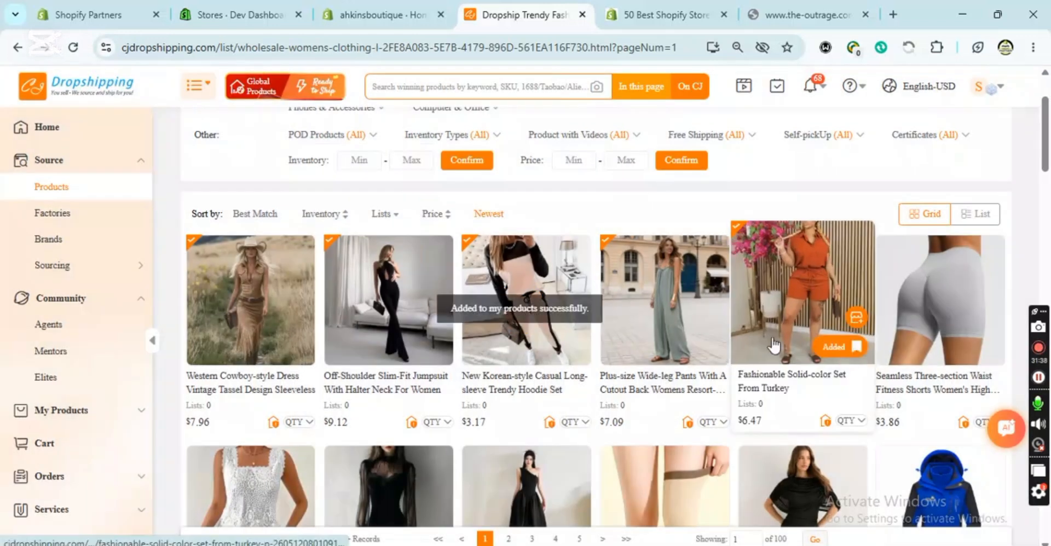
scroll(41, 342, down, 3)
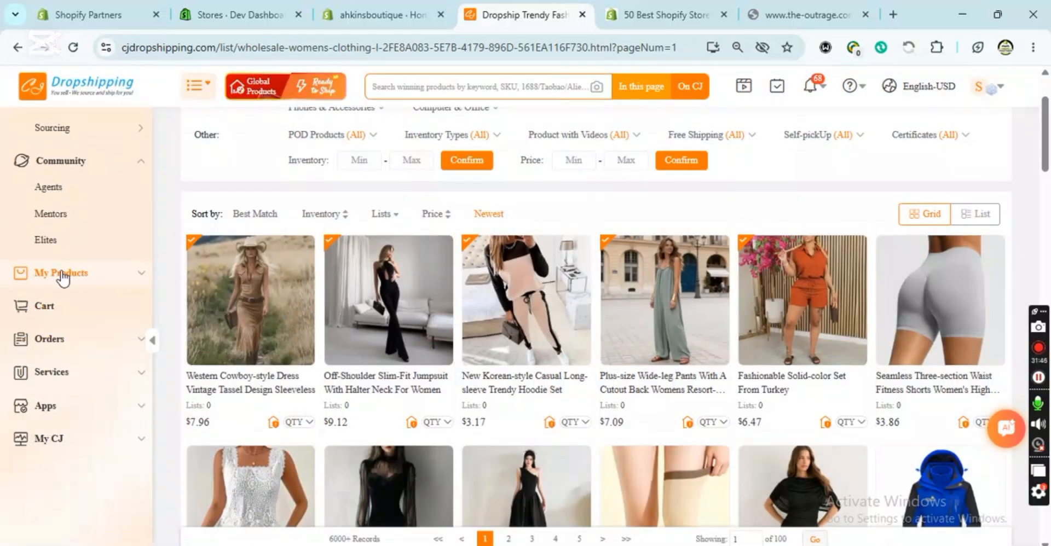
Step: Open My Products > Added Products, confirm the user agreement, and review the 14 saved products
click(63, 273)
click(77, 309)
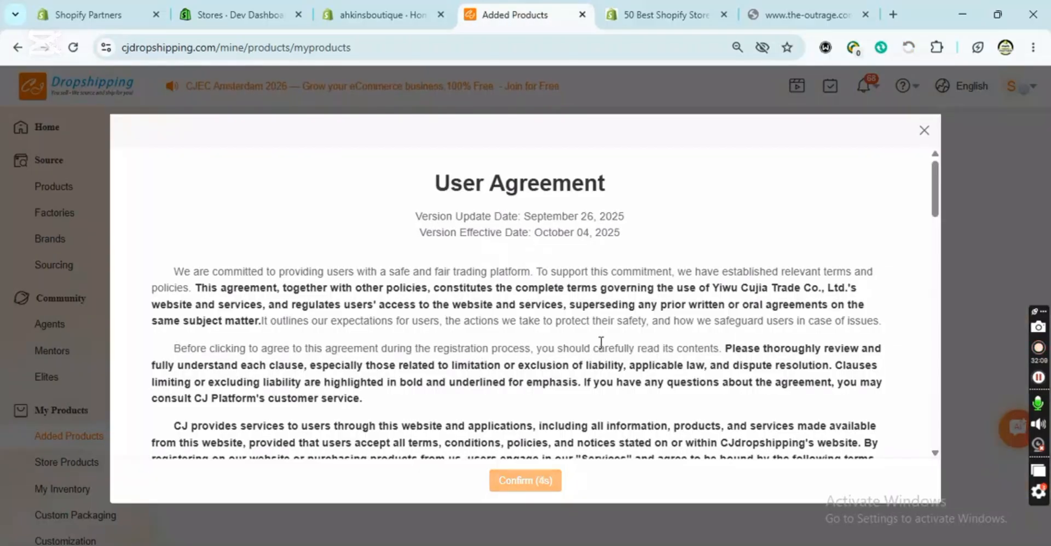
scroll(600, 342, down, 15)
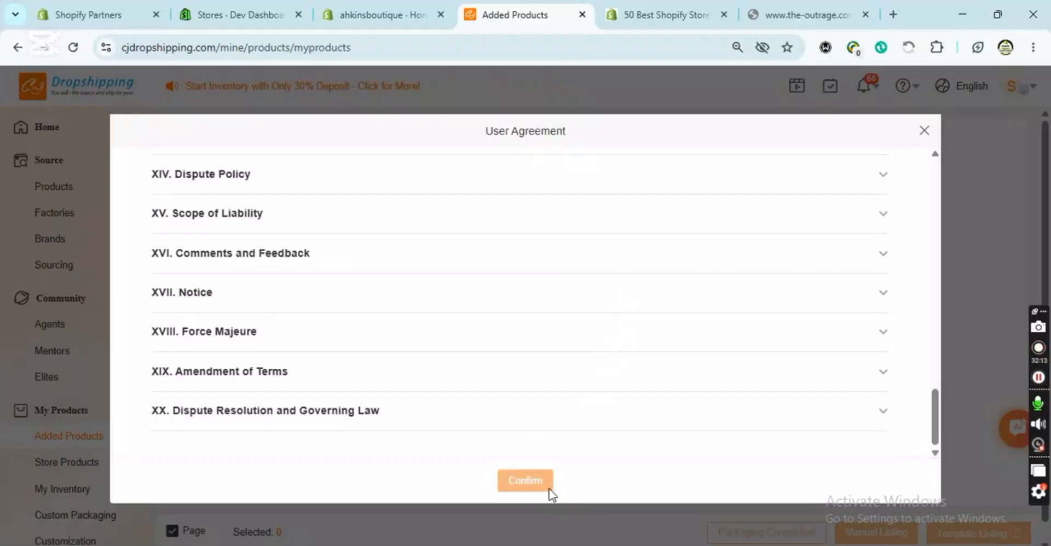
click(530, 490)
scroll(499, 409, down, 10)
scroll(499, 409, up, 10)
scroll(499, 409, down, 8)
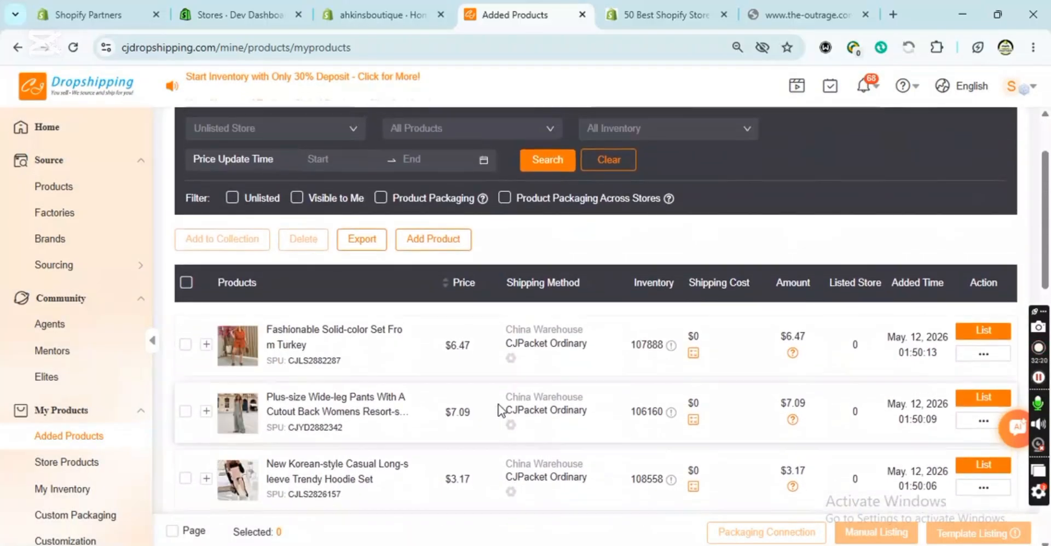
scroll(500, 409, down, 4)
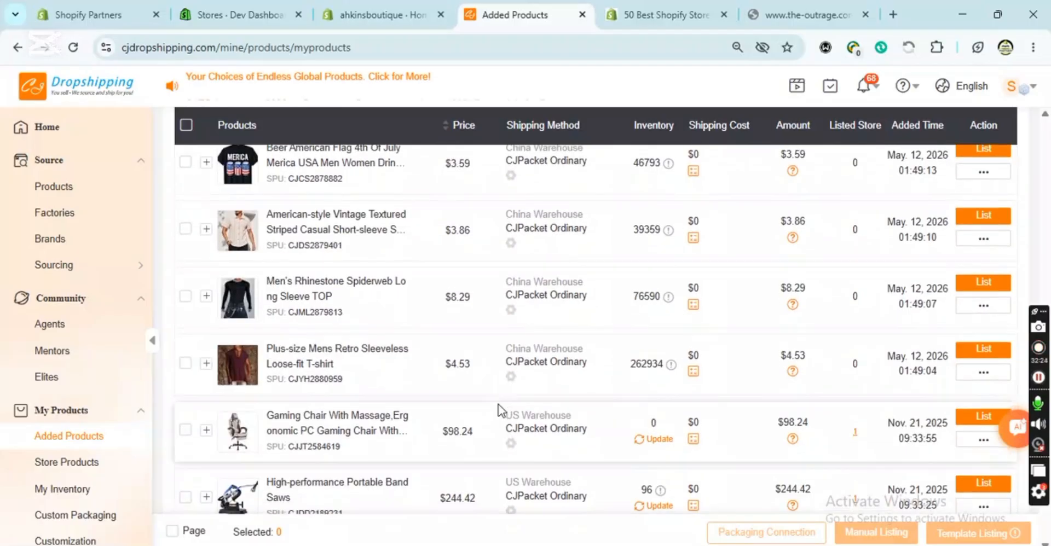
scroll(191, 365, down, 4)
scroll(189, 367, up, 10)
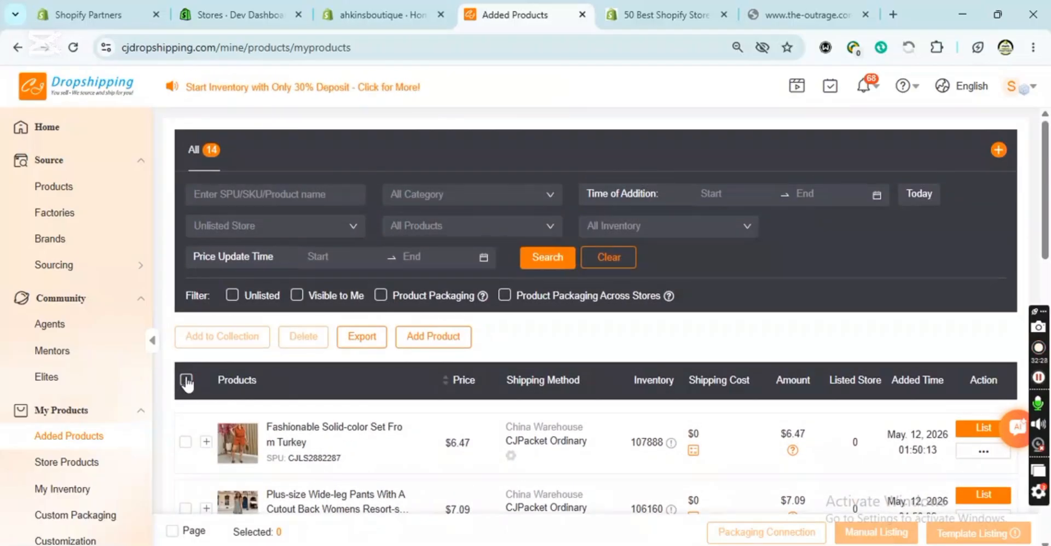
Step: Select all products except Pet Feeder, both gaming chairs and Band Saws, then start Manual Listing
click(186, 380)
scroll(186, 328, down, 2)
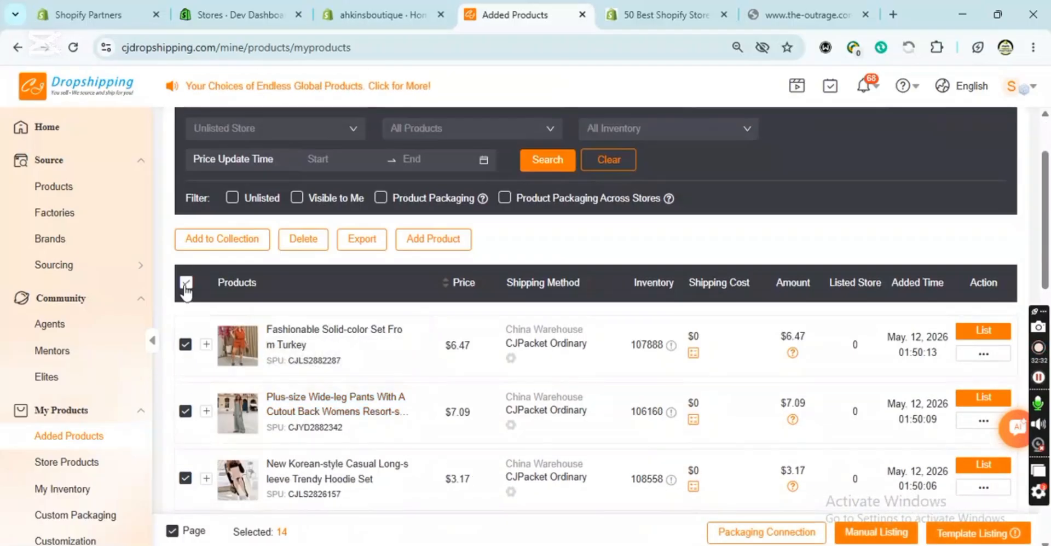
scroll(369, 402, down, 5)
click(185, 416)
click(185, 350)
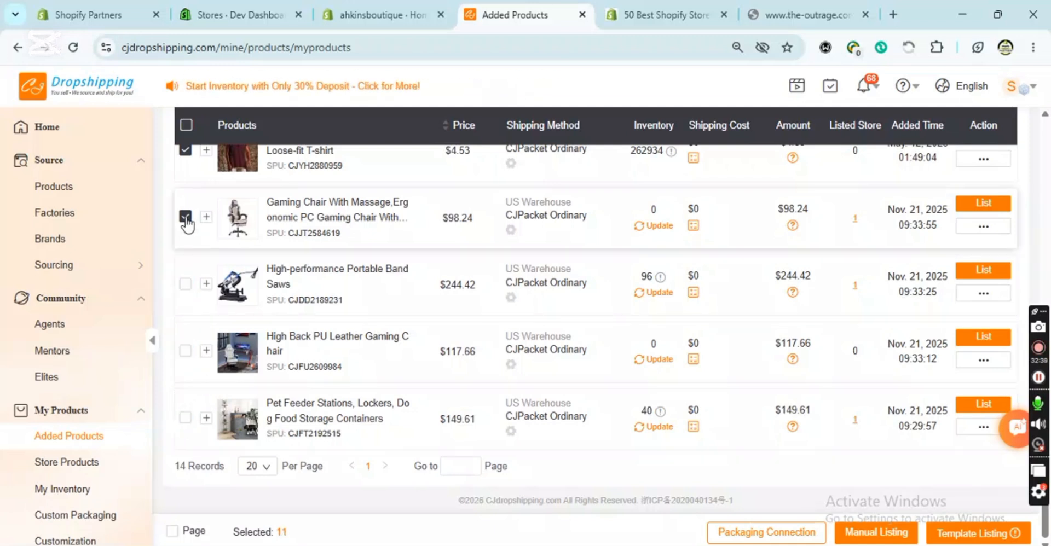
click(185, 216)
click(185, 283)
scroll(306, 273, up, 2)
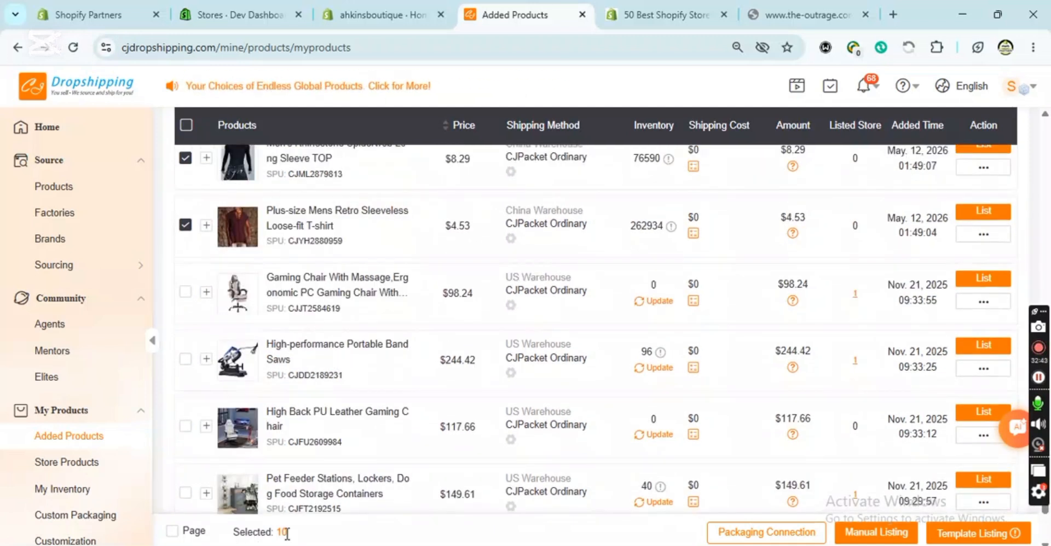
drag(287, 534, 236, 531)
click(315, 541)
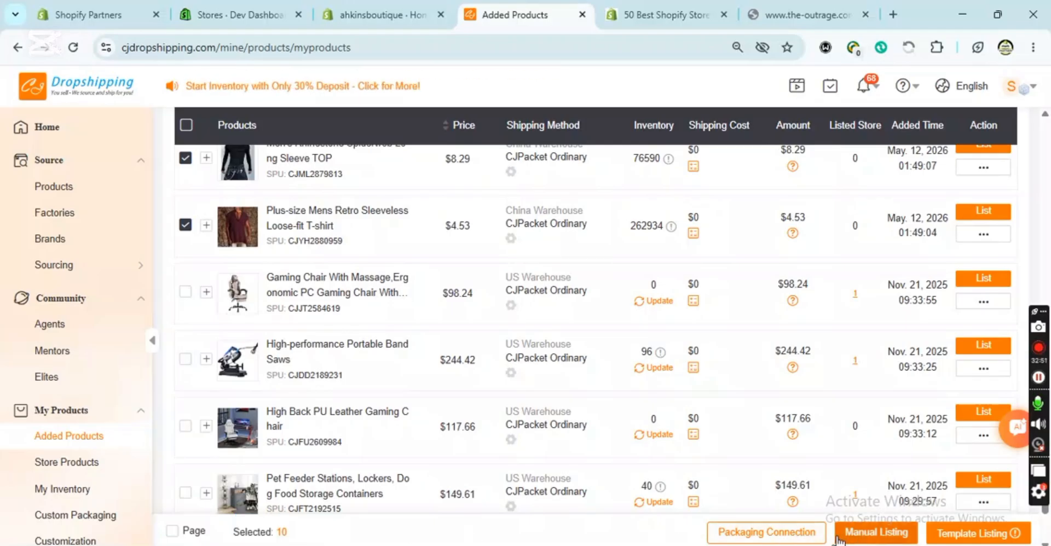
click(861, 538)
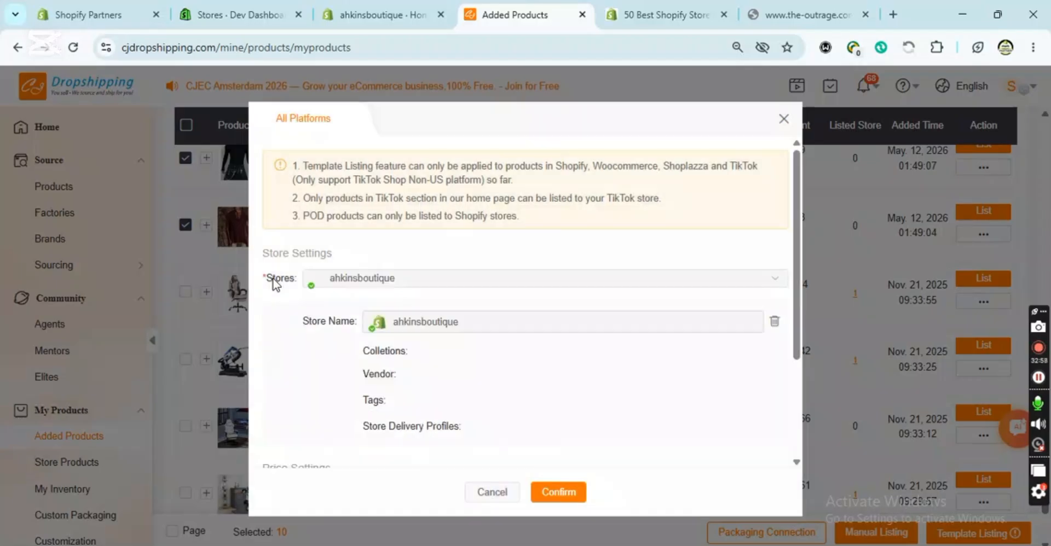
Step: Target the ahkinsboutique store, leave Collections empty, and keep × as the CJ Price operator
click(315, 280)
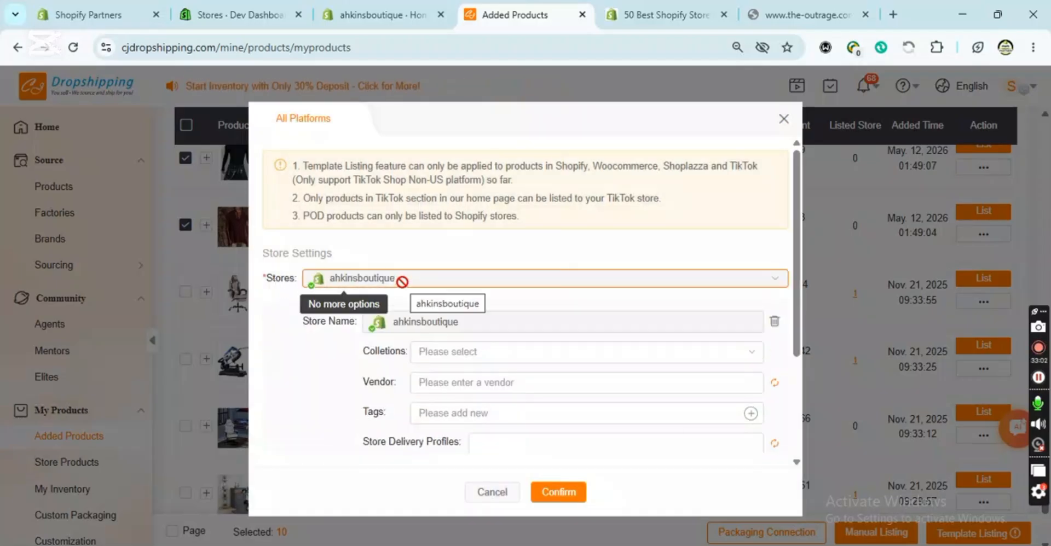
click(482, 330)
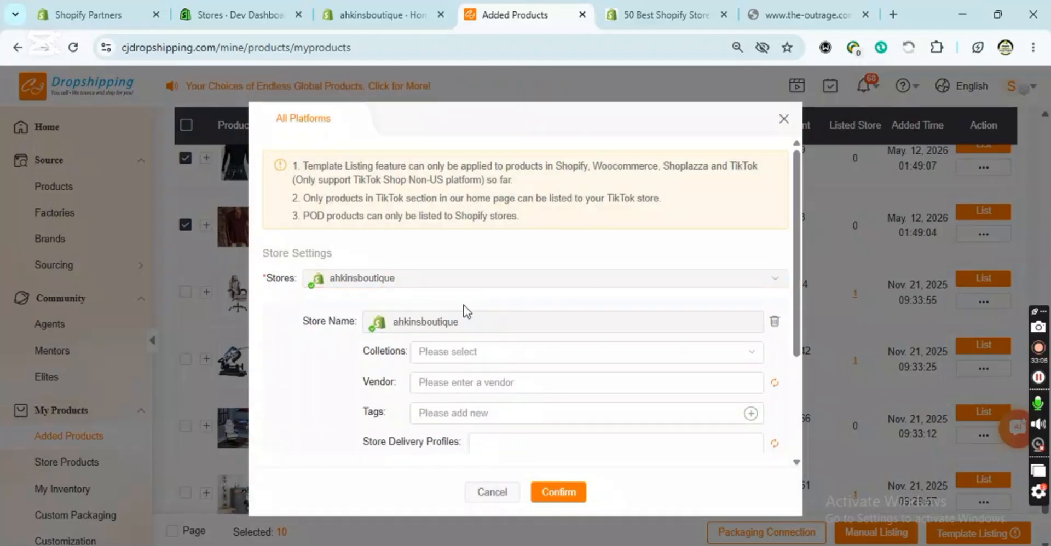
scroll(427, 257, down, 2)
click(440, 252)
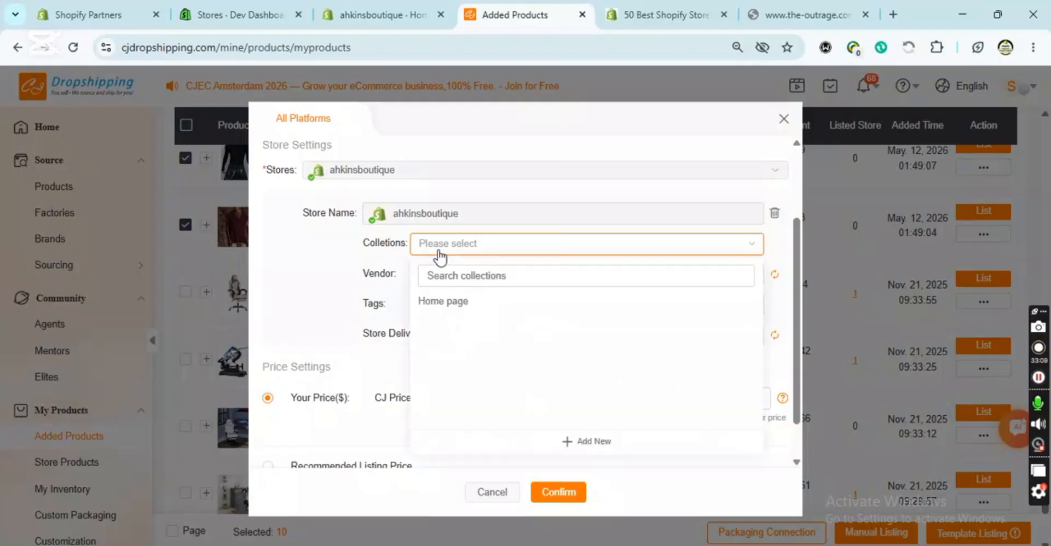
click(439, 255)
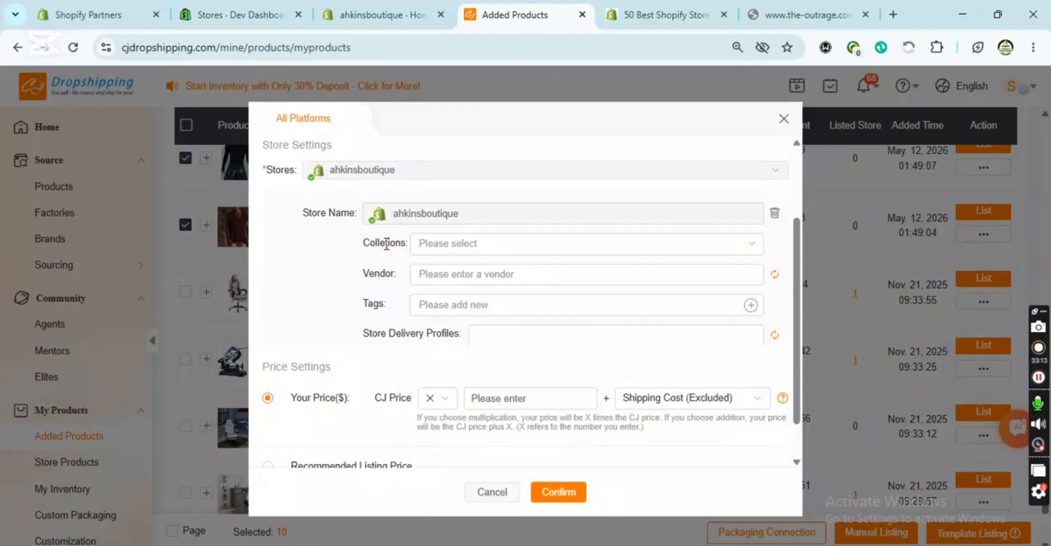
scroll(445, 329, down, 1)
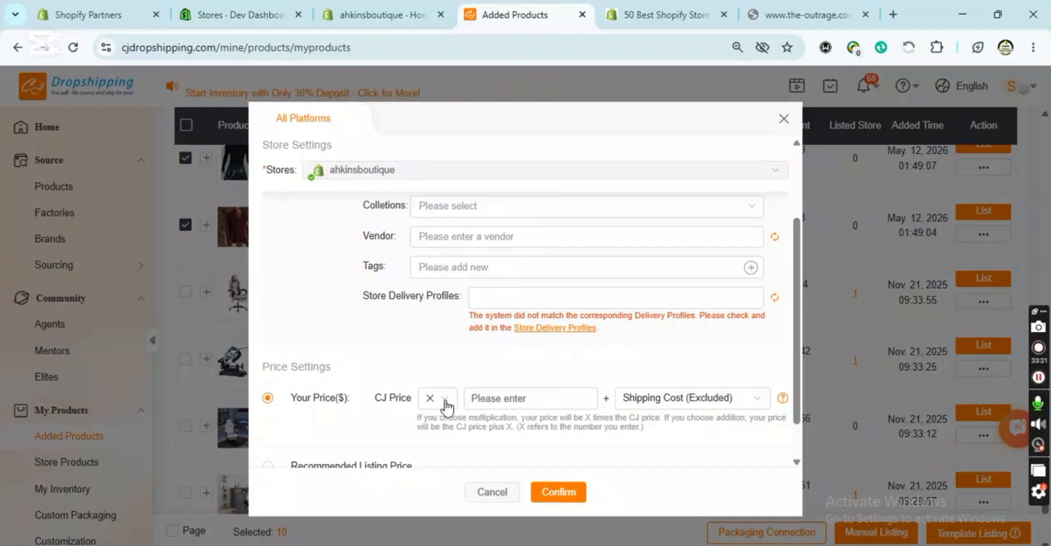
click(444, 401)
click(444, 401)
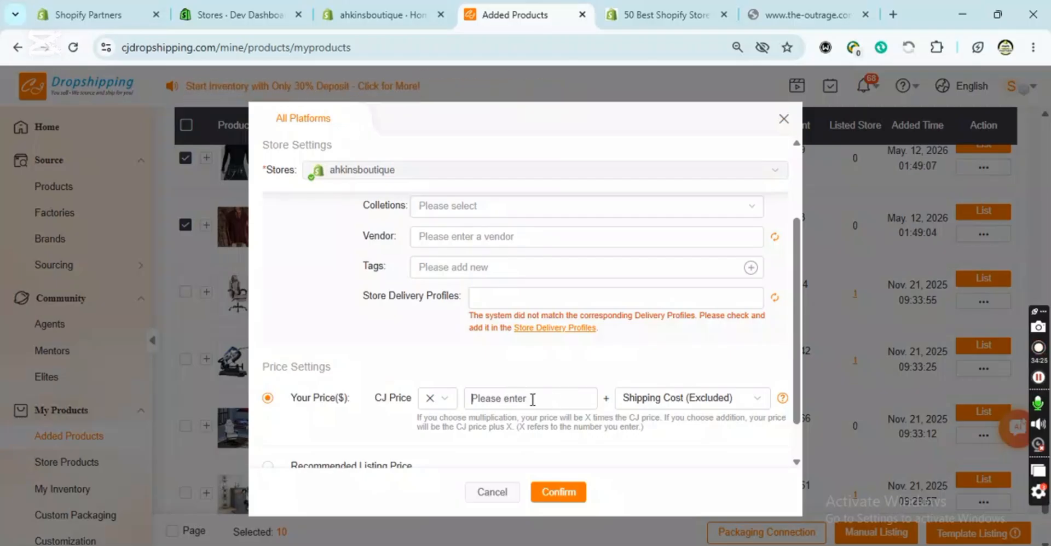
Step: Set the price to CJ price × 2.5 with Shipping Cost (Included) and submit
text(2.5)
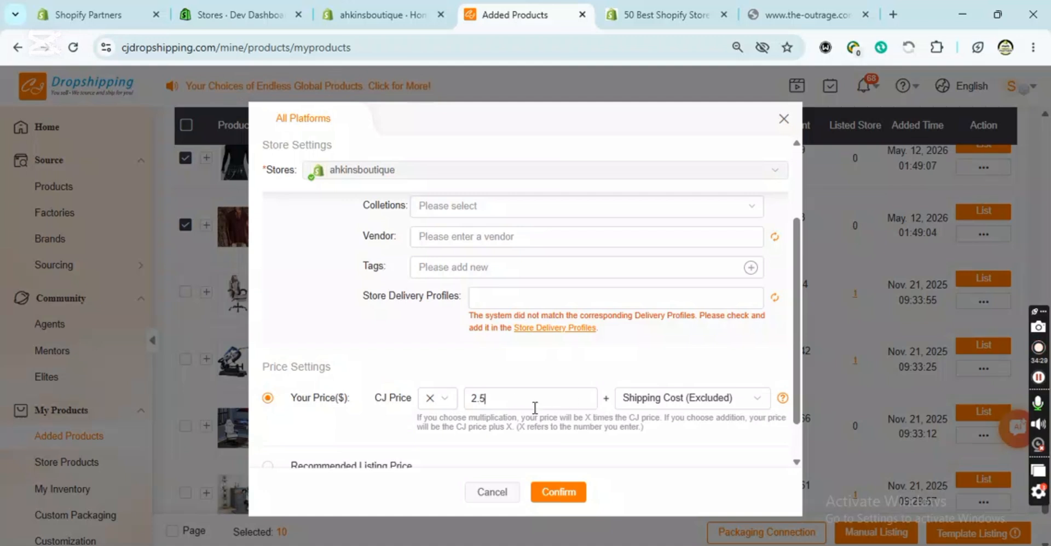
click(682, 409)
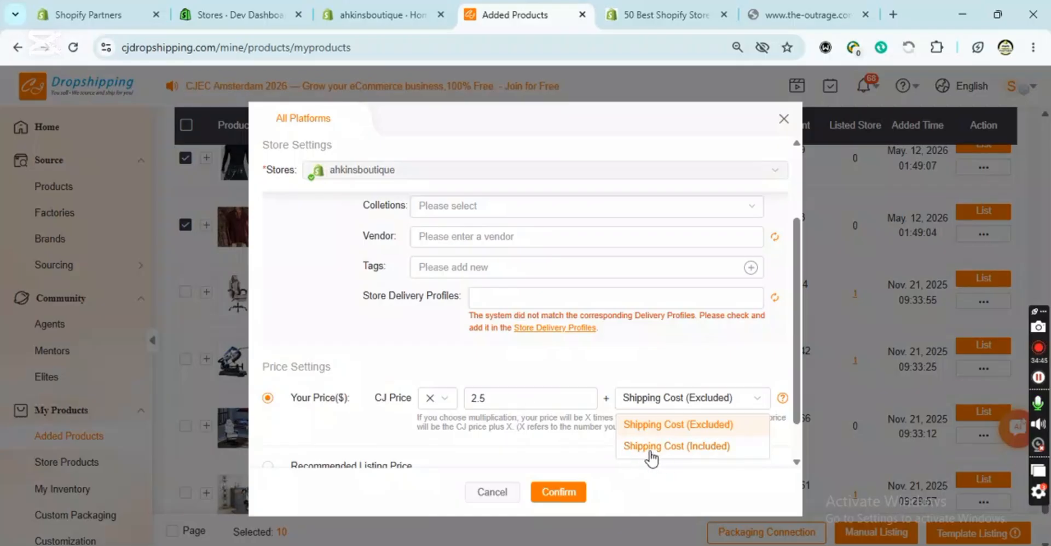
click(676, 446)
scroll(527, 447, down, 2)
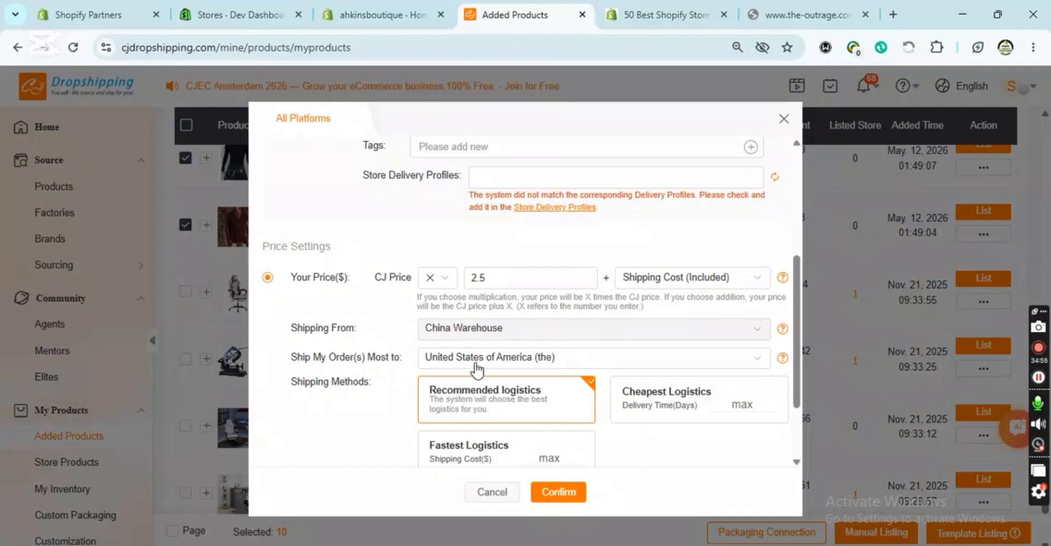
scroll(518, 365, down, 1)
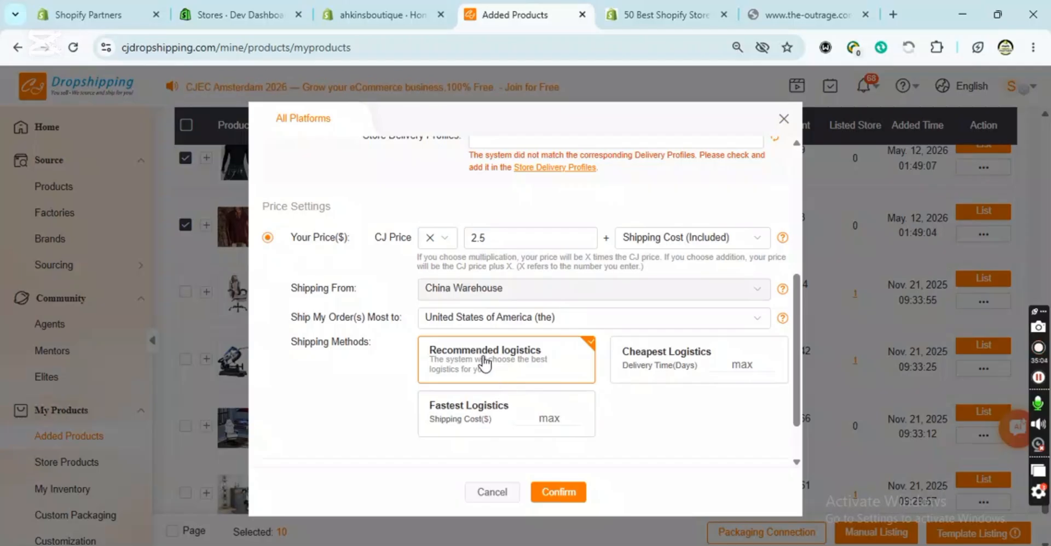
scroll(480, 364, down, 2)
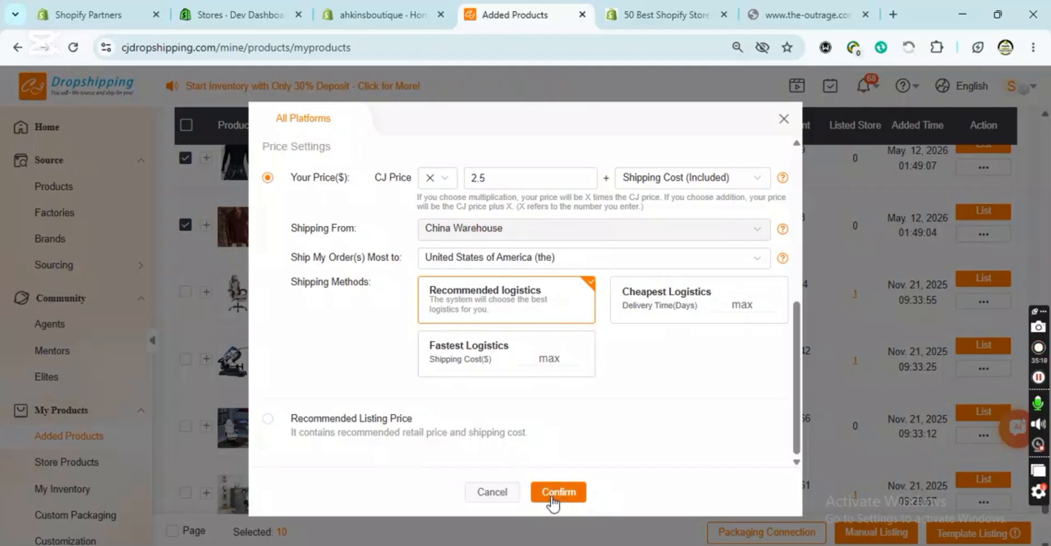
click(552, 496)
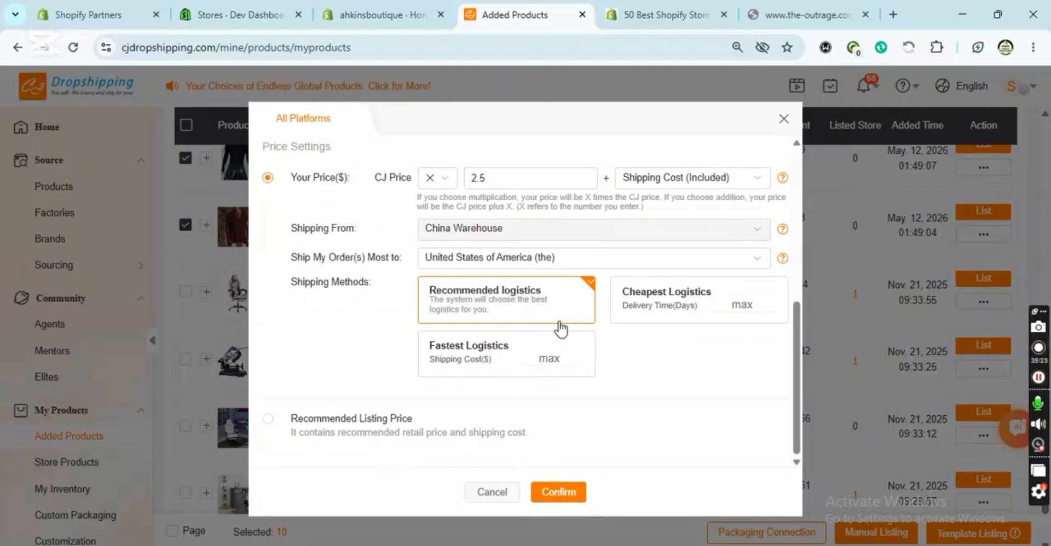
Step: Check the Store Delivery Profiles field and find no profiles available
scroll(561, 329, up, 7)
scroll(530, 321, down, 2)
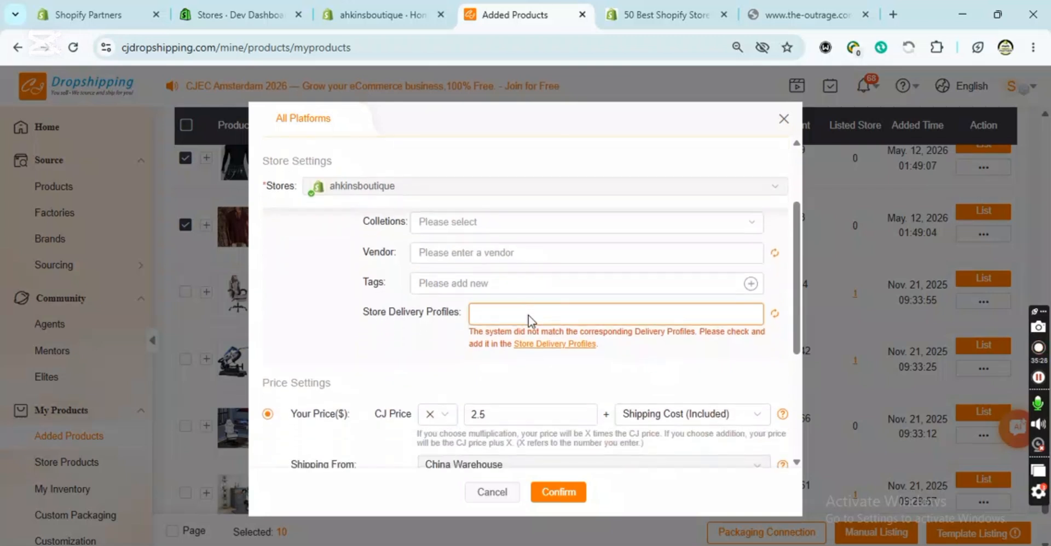
scroll(529, 320, down, 1)
click(485, 269)
click(503, 275)
click(502, 275)
click(495, 271)
Step: Auto-generate a free-shipping General delivery profile covering All Zones and sync it to Shopify
click(547, 300)
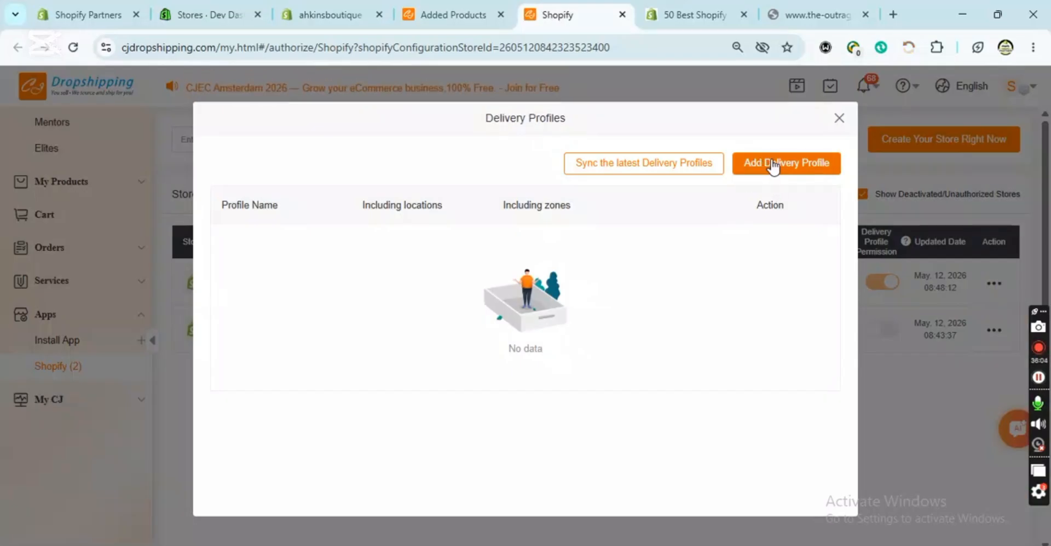
click(767, 161)
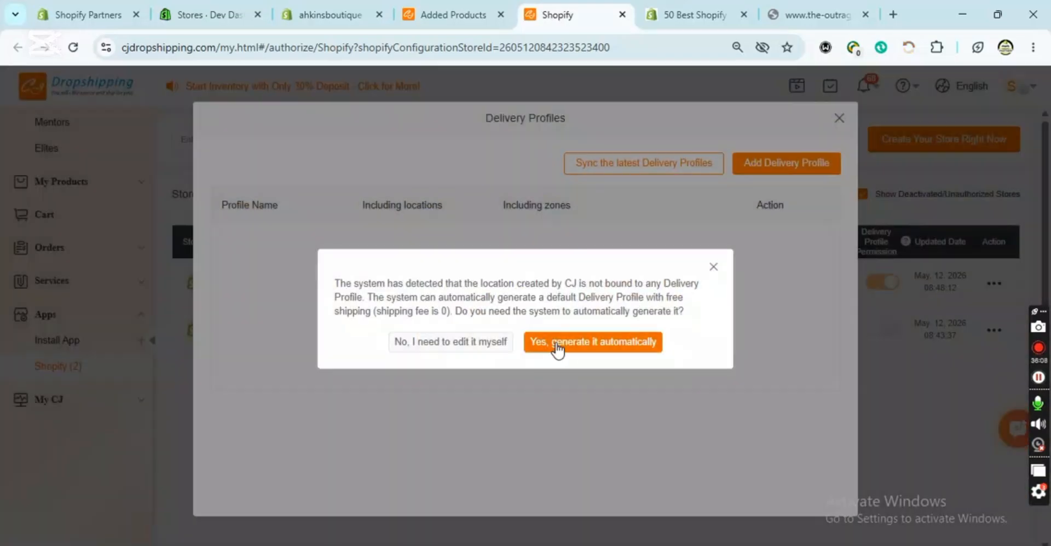
click(573, 344)
click(572, 382)
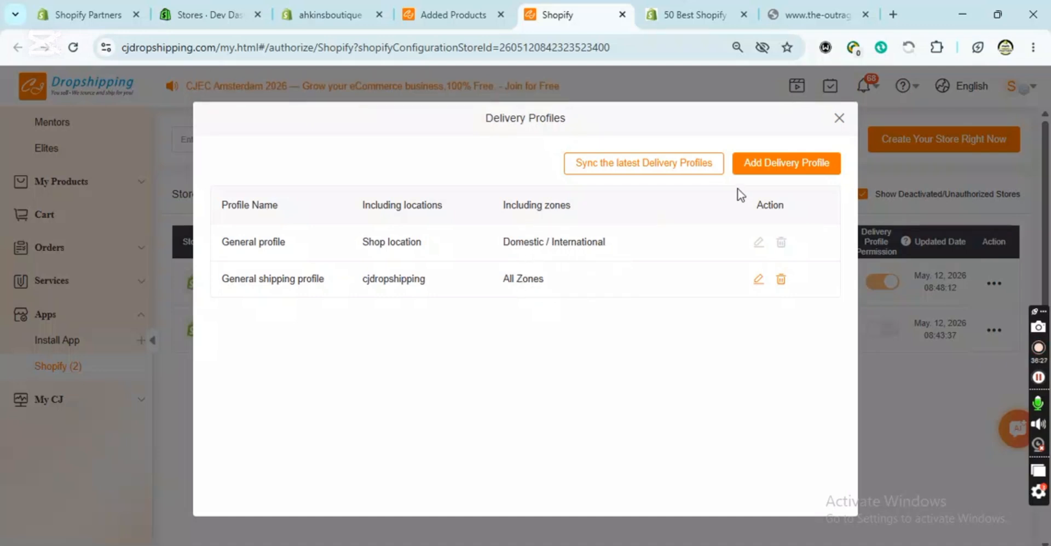
click(838, 119)
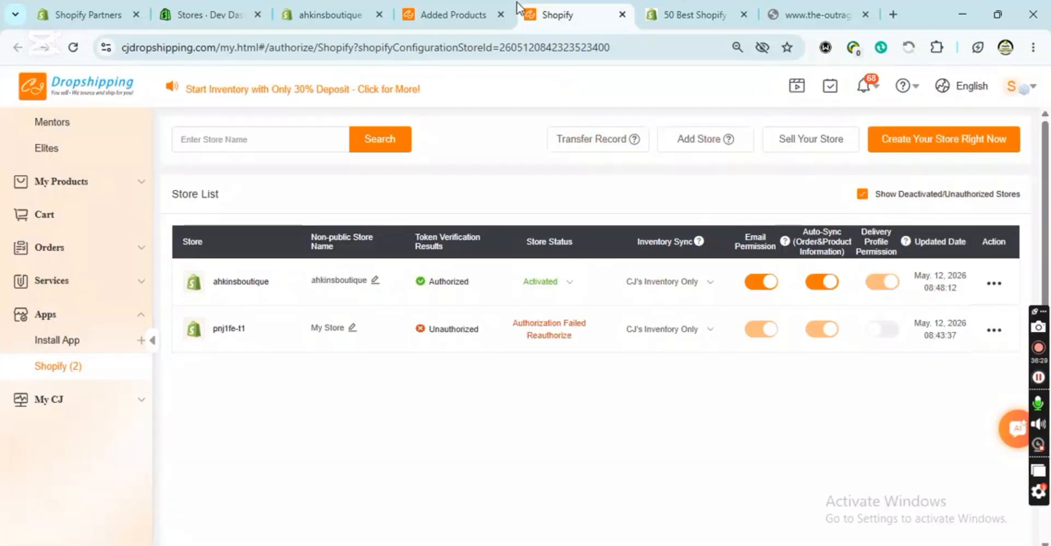
Step: Submit the ten selected products to ahkinsboutique using the General shipping profile
click(623, 15)
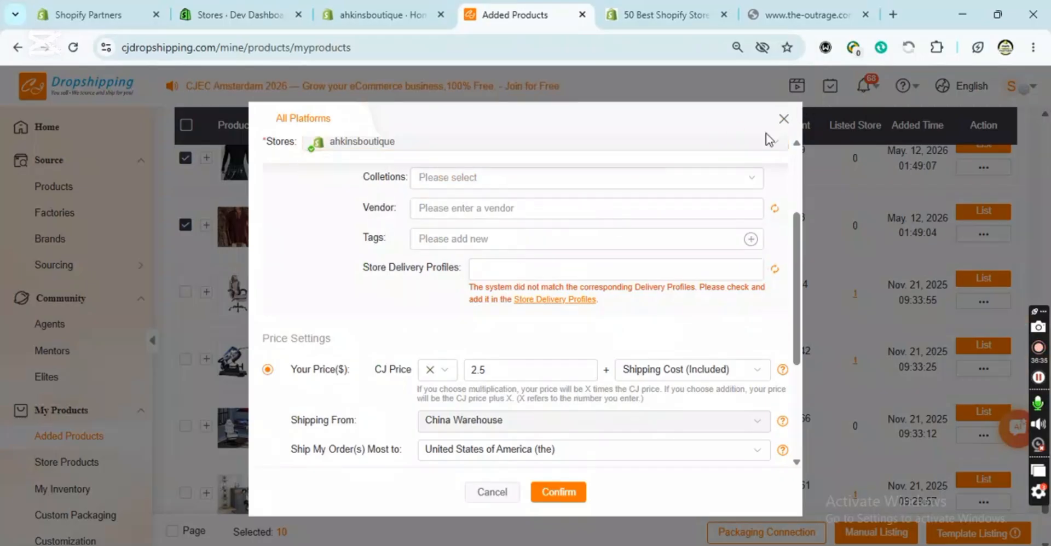
click(680, 273)
click(775, 269)
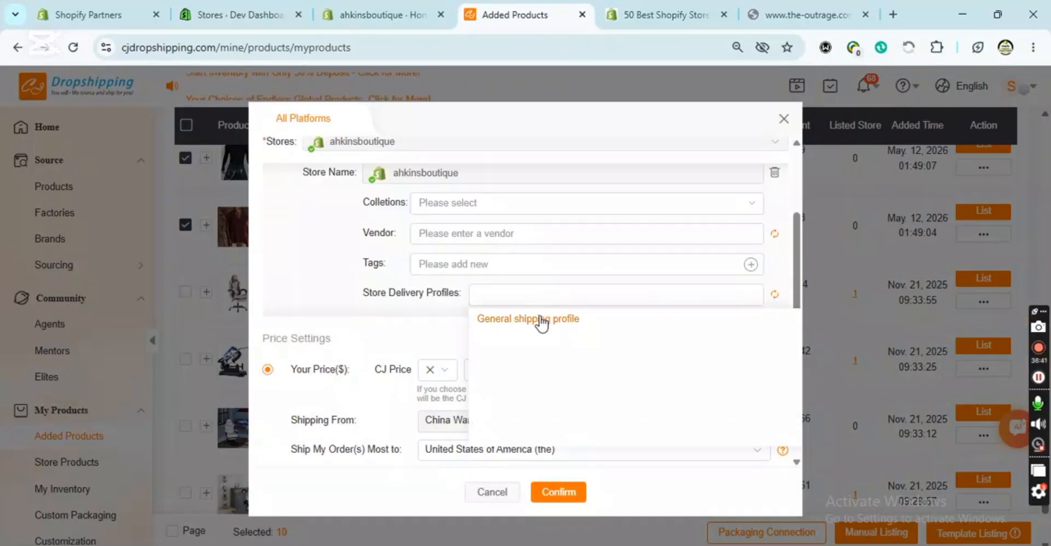
click(540, 318)
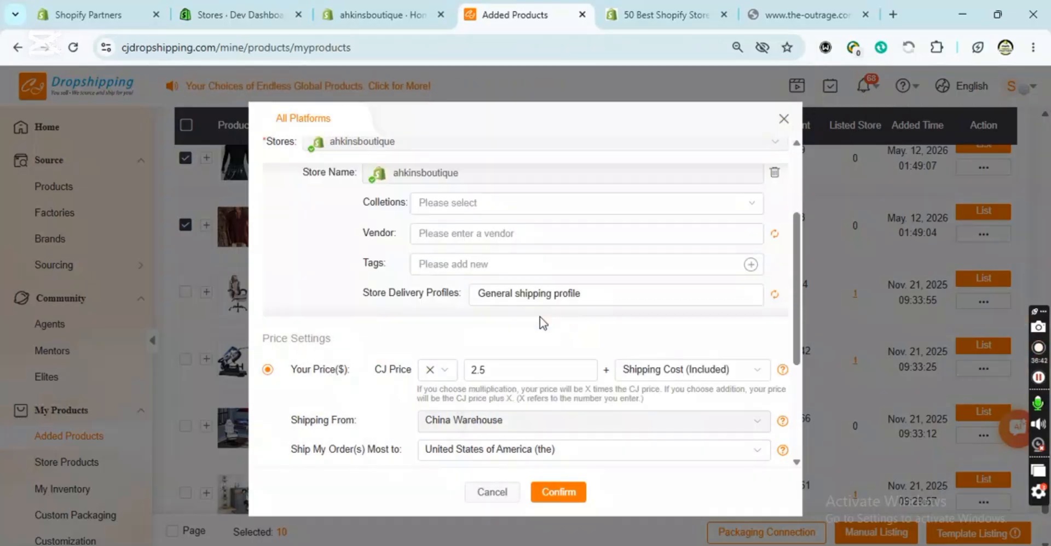
scroll(542, 329, down, 4)
click(566, 493)
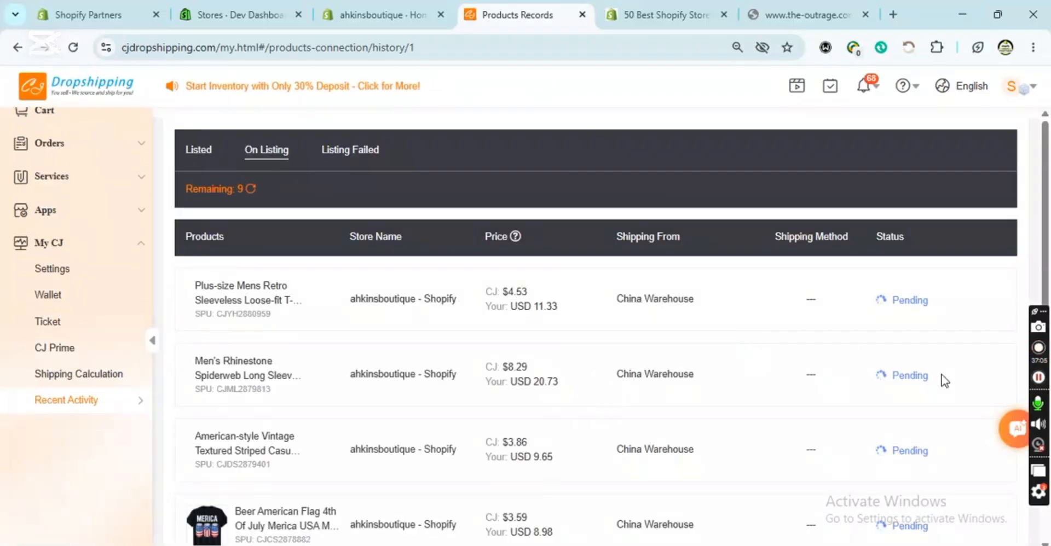
Step: Switch to the ahkinsboutique Shopify admin and reload its Home page
click(331, 22)
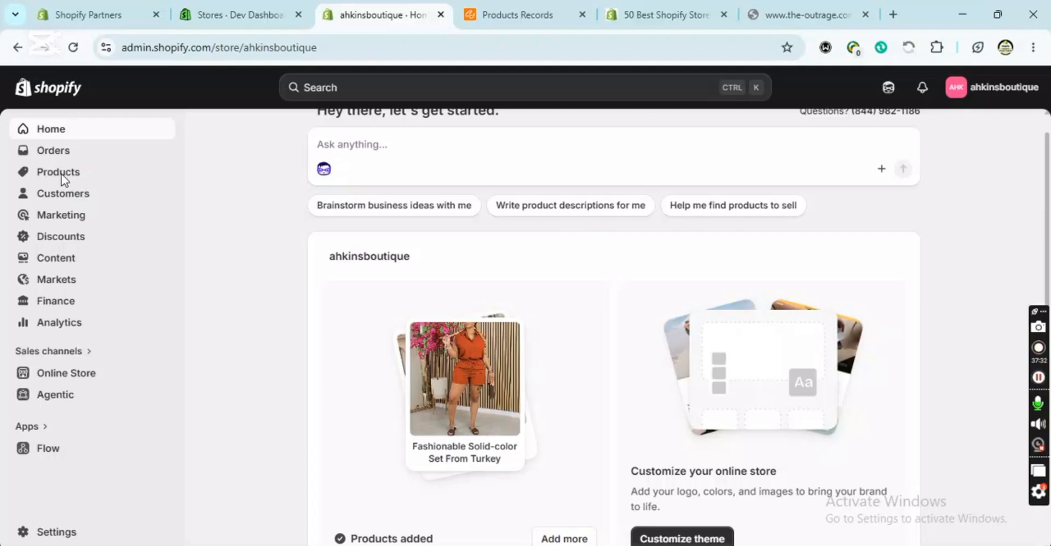
click(73, 47)
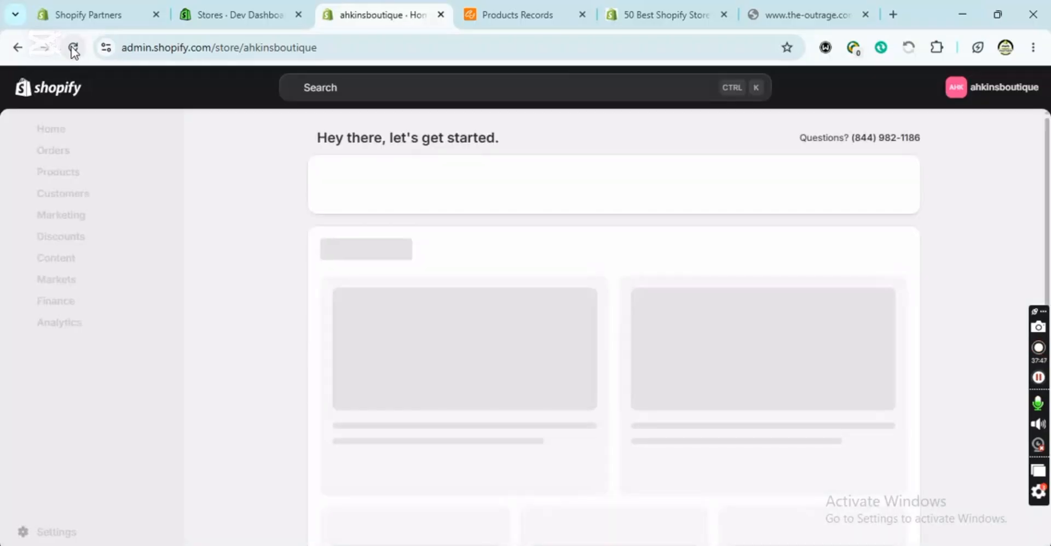
Step: Compare CJ's Products Records with the Shopify Products list, now showing six Active CJ items
click(530, 13)
scroll(519, 308, down, 3)
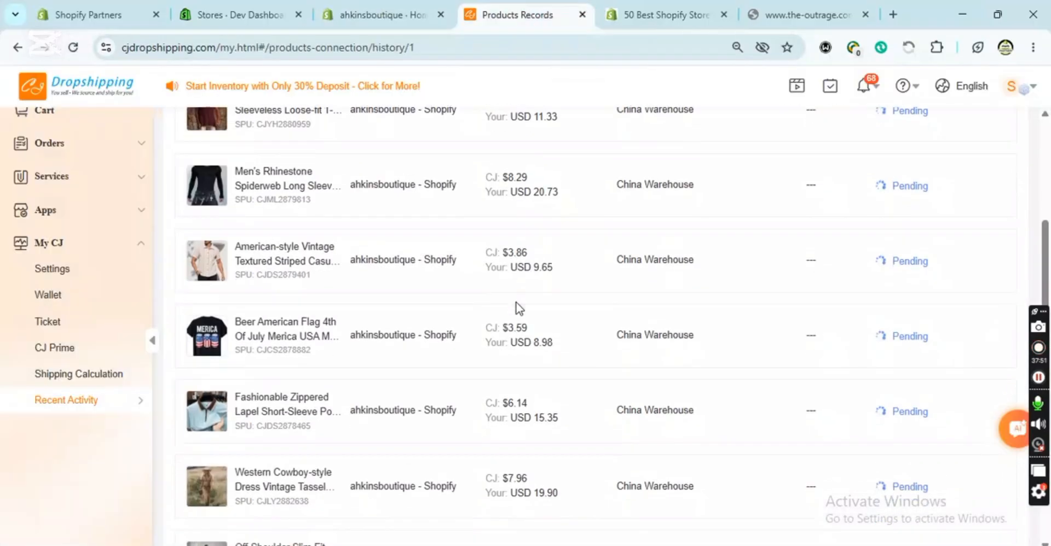
scroll(519, 308, down, 5)
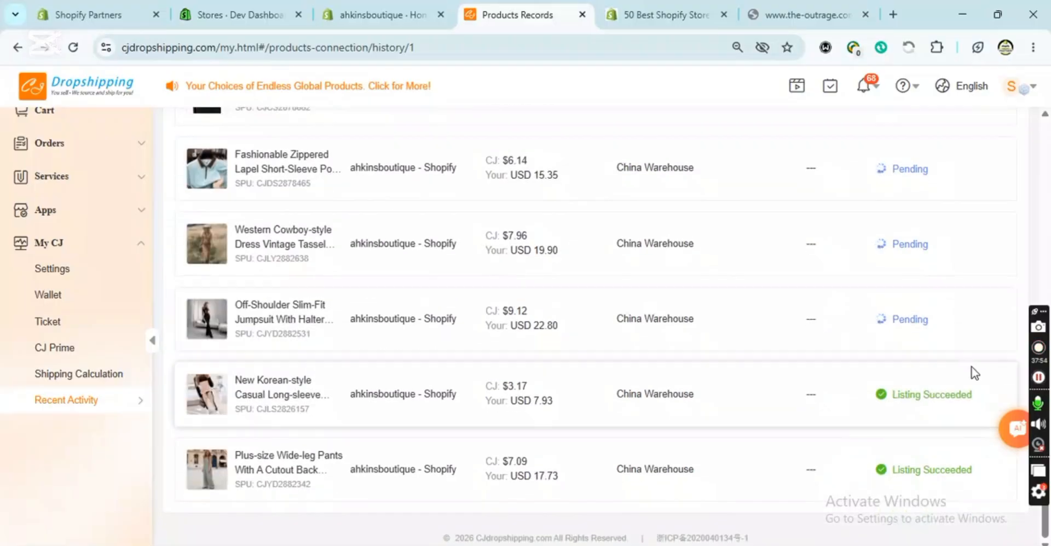
click(350, 16)
click(61, 173)
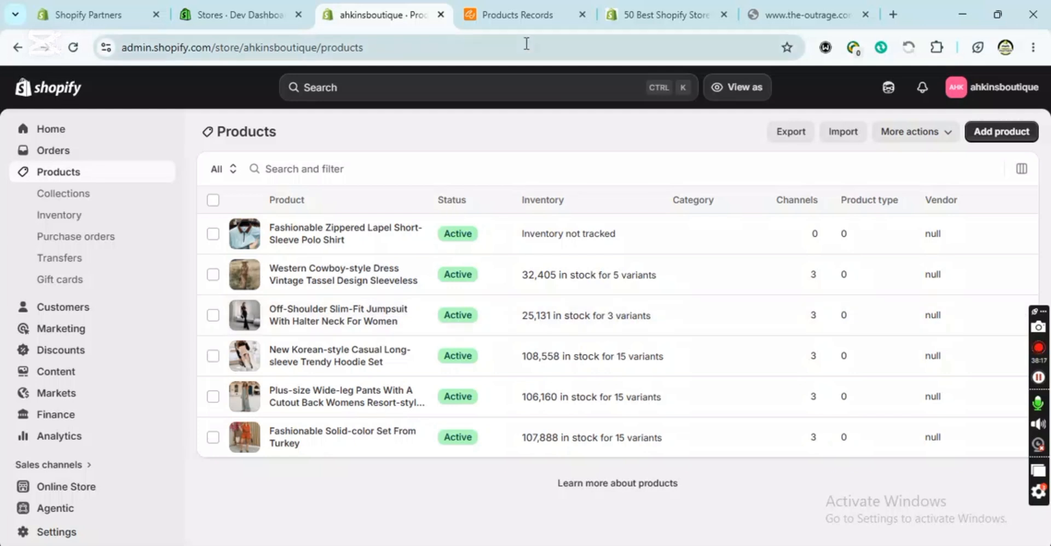
click(520, 15)
scroll(696, 339, up, 4)
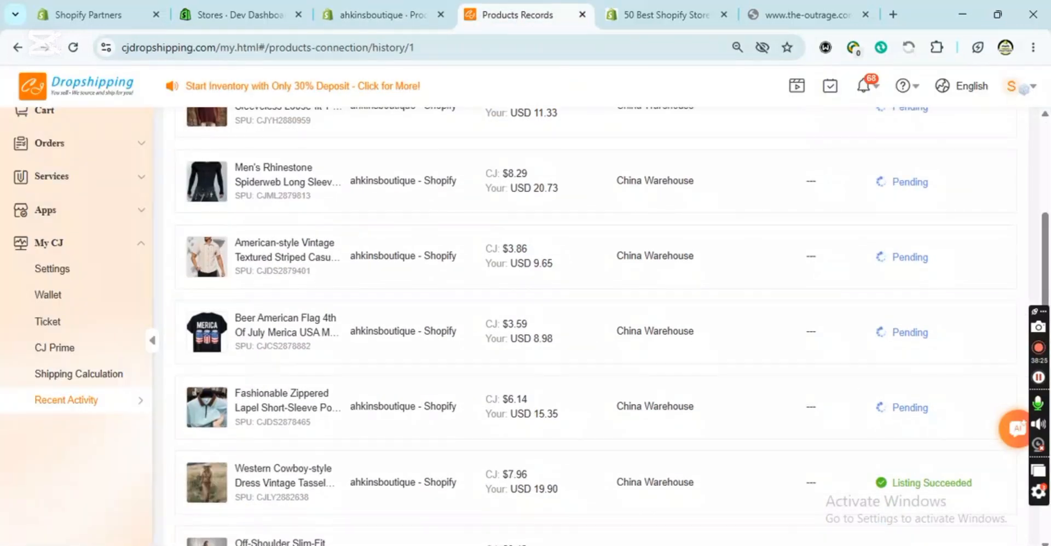
scroll(518, 324, up, 3)
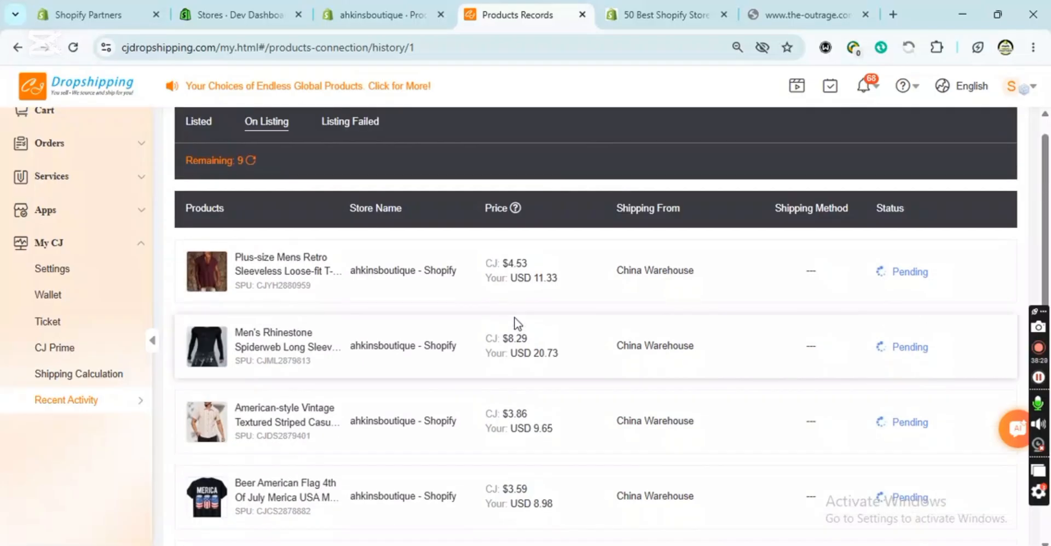
scroll(517, 324, down, 3)
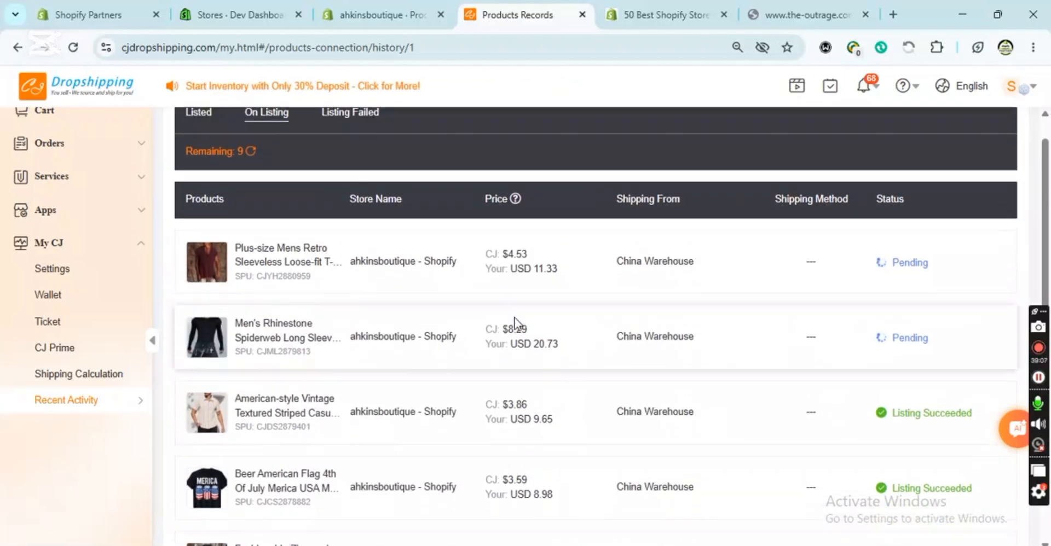
click(383, 17)
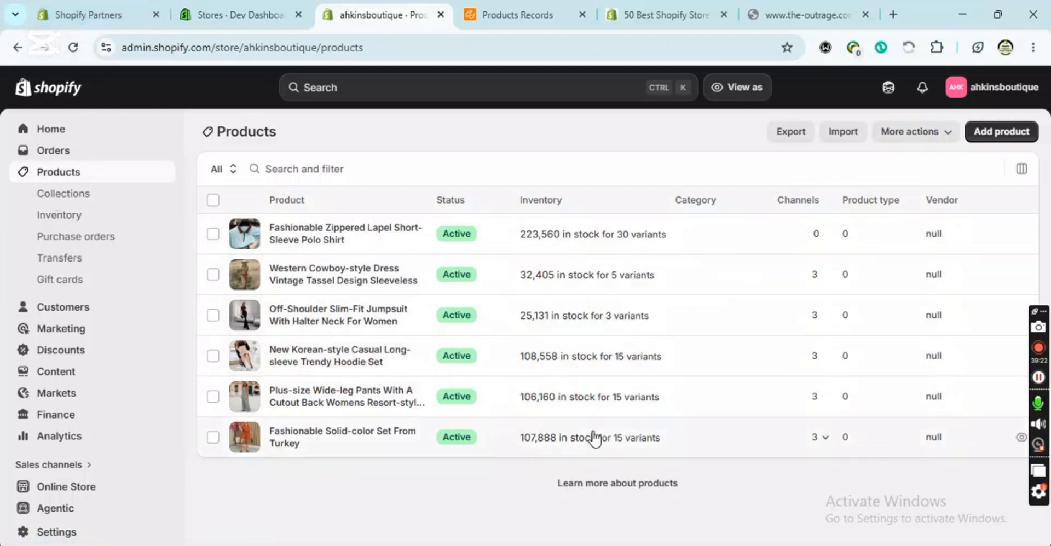
Step: Start a new collection titled 'Male Wears'
click(112, 199)
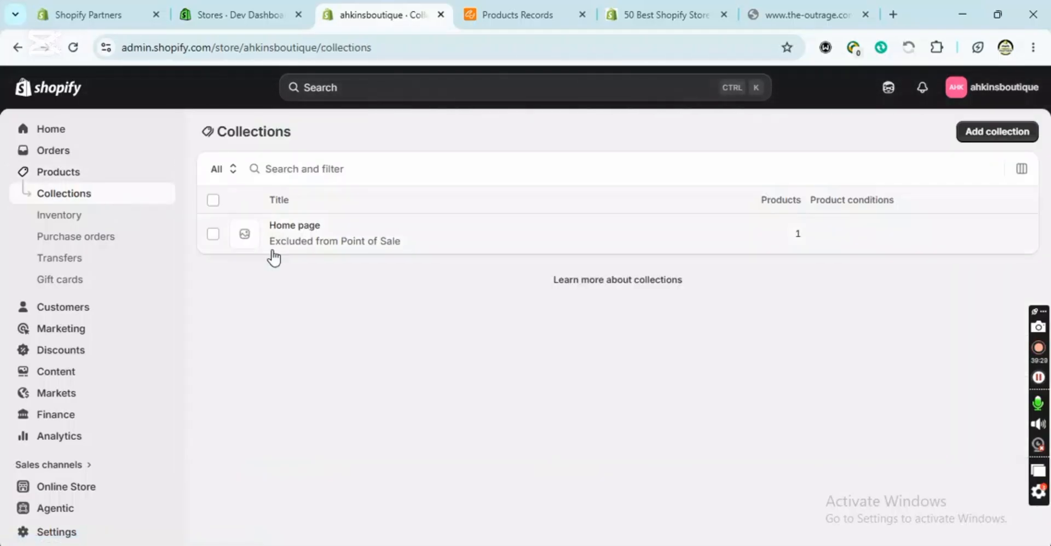
click(1016, 137)
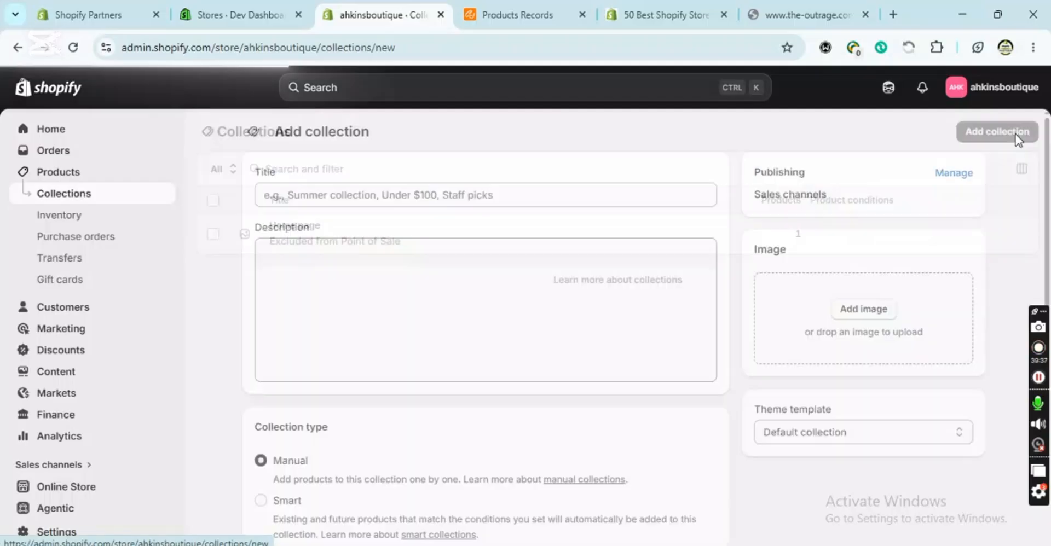
click(574, 195)
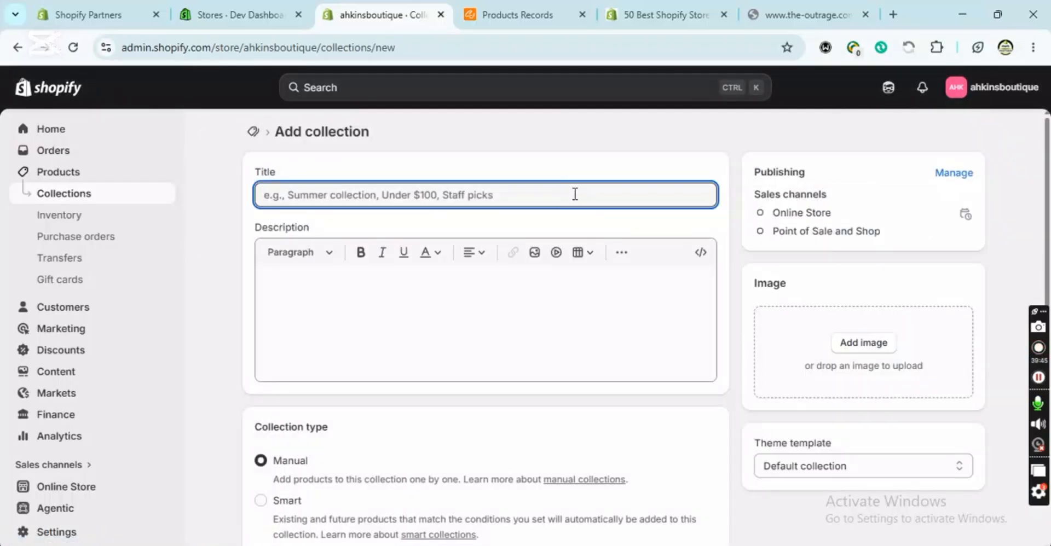
text(Male)
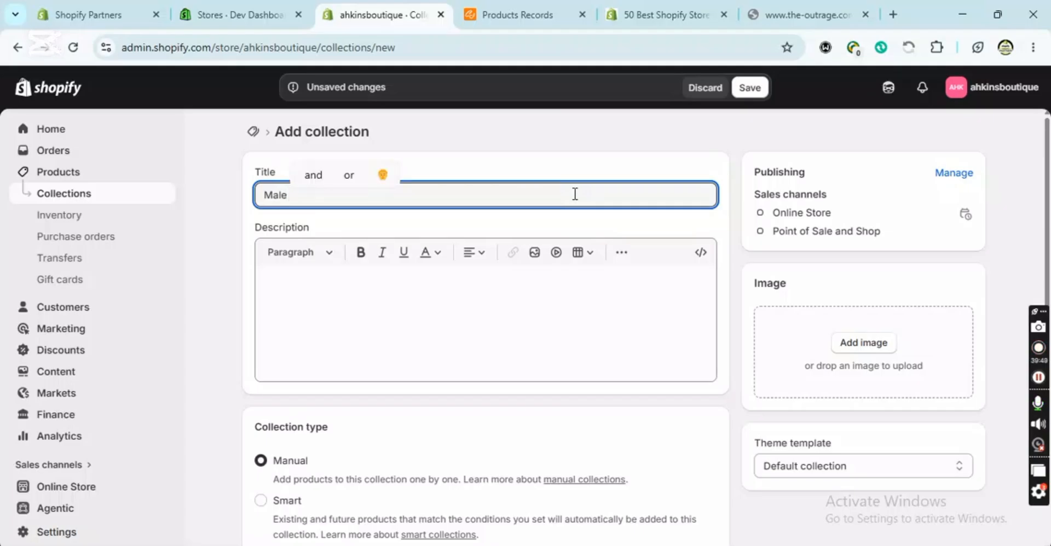
text( Wears)
scroll(474, 411, down, 2)
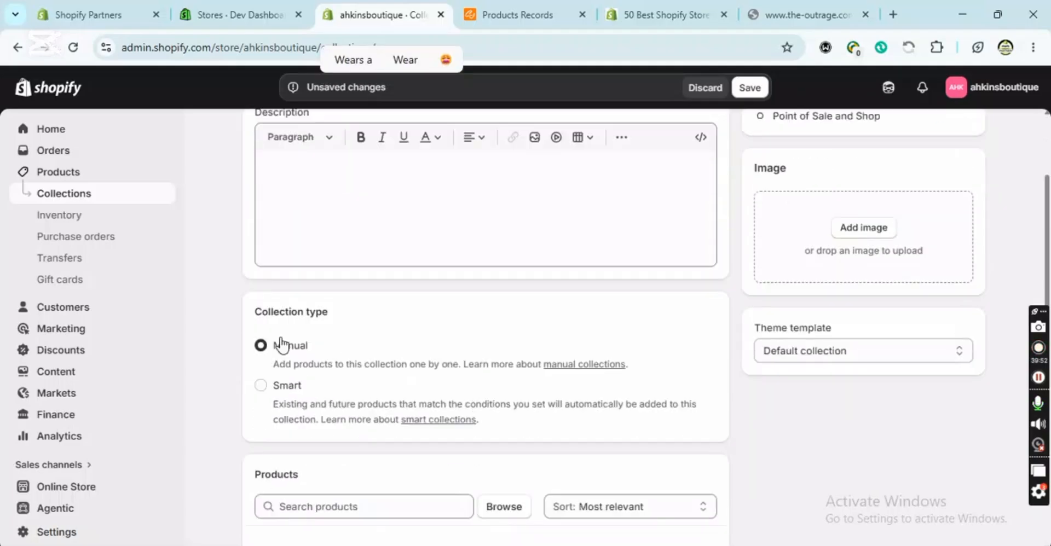
scroll(433, 424, down, 2)
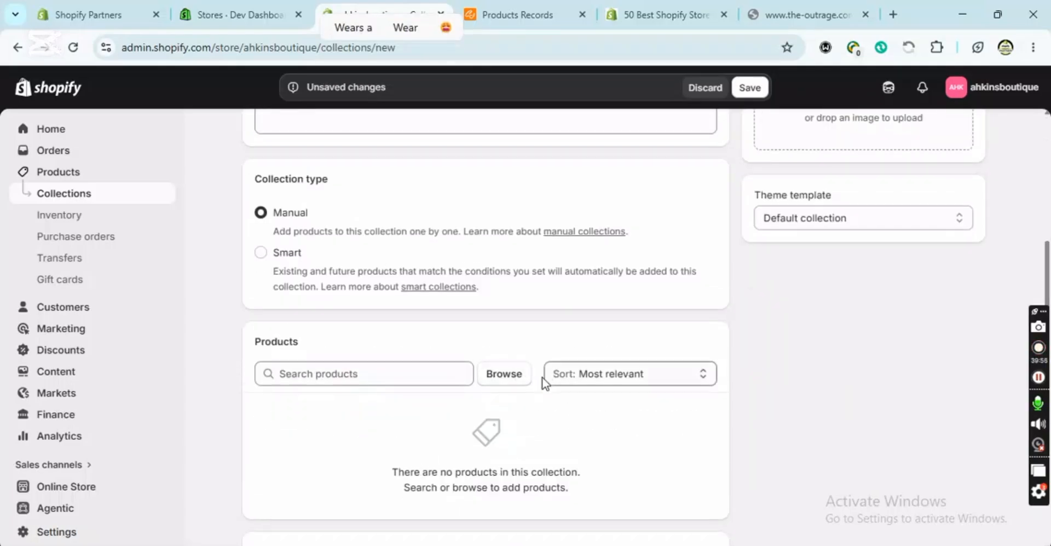
Step: Add five menswear products, including the Beer American Flag shirt and Korean-style hoodie set
click(514, 377)
scroll(591, 403, down, 3)
scroll(436, 268, up, 3)
click(364, 237)
click(394, 282)
click(414, 364)
scroll(394, 416, down, 3)
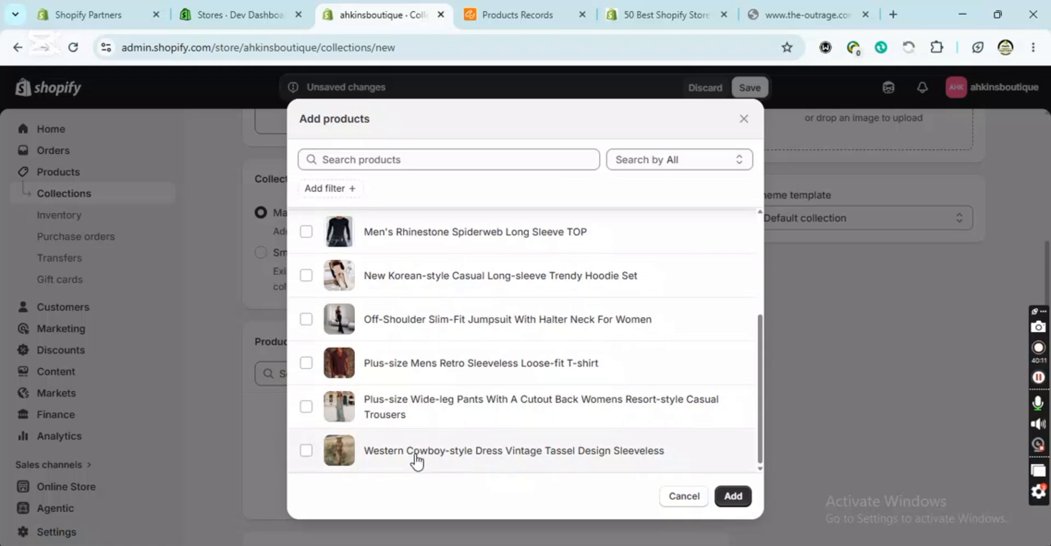
click(430, 364)
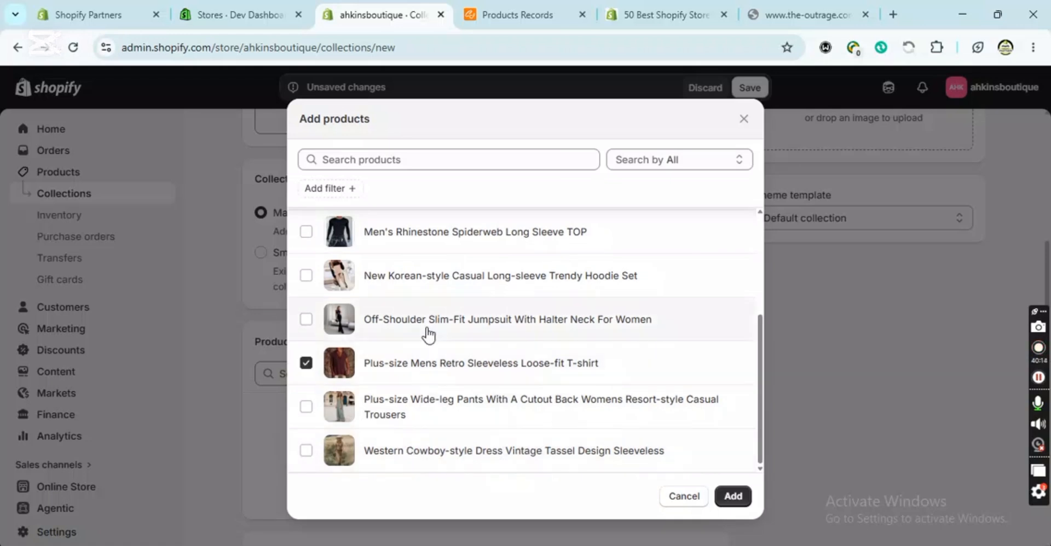
click(405, 277)
click(733, 496)
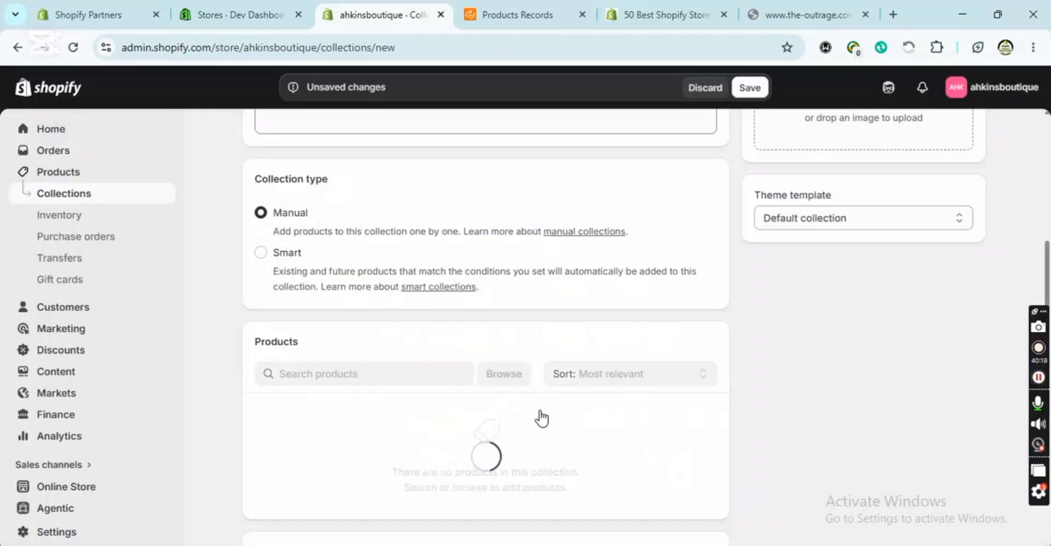
scroll(432, 403, down, 3)
scroll(962, 204, up, 7)
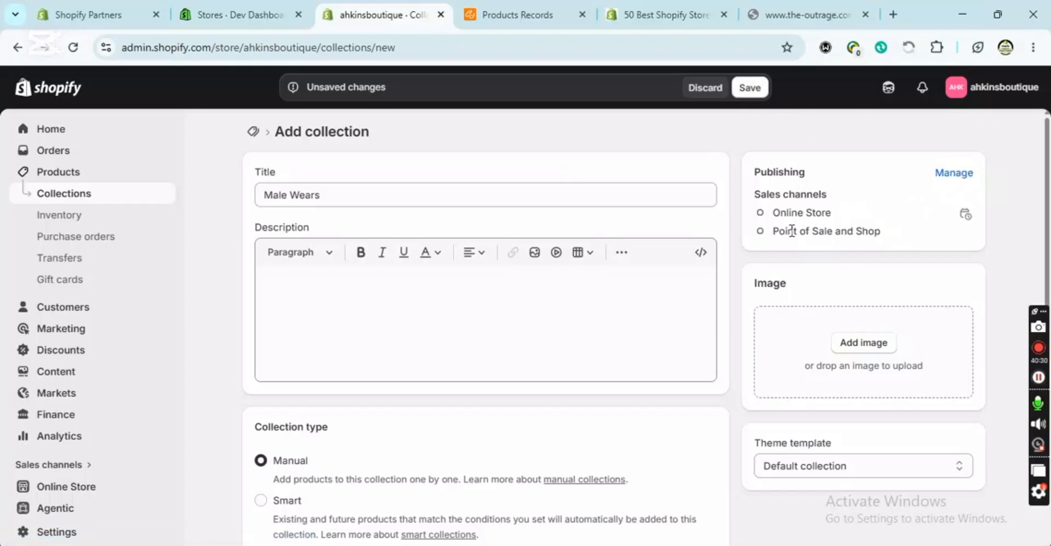
Step: Publish the Male Wears collection to the Online Store channel only
click(940, 176)
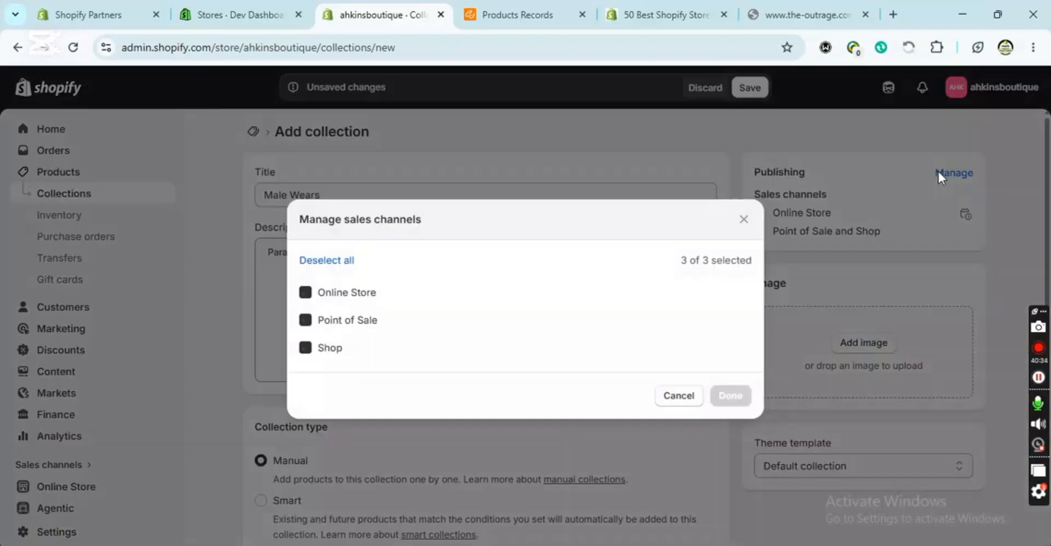
click(305, 322)
click(305, 348)
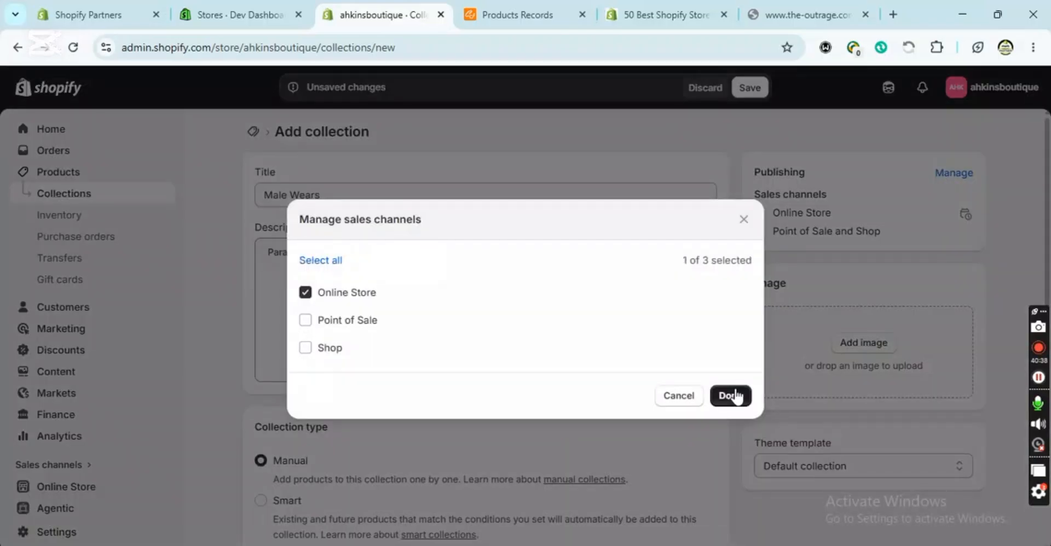
click(729, 395)
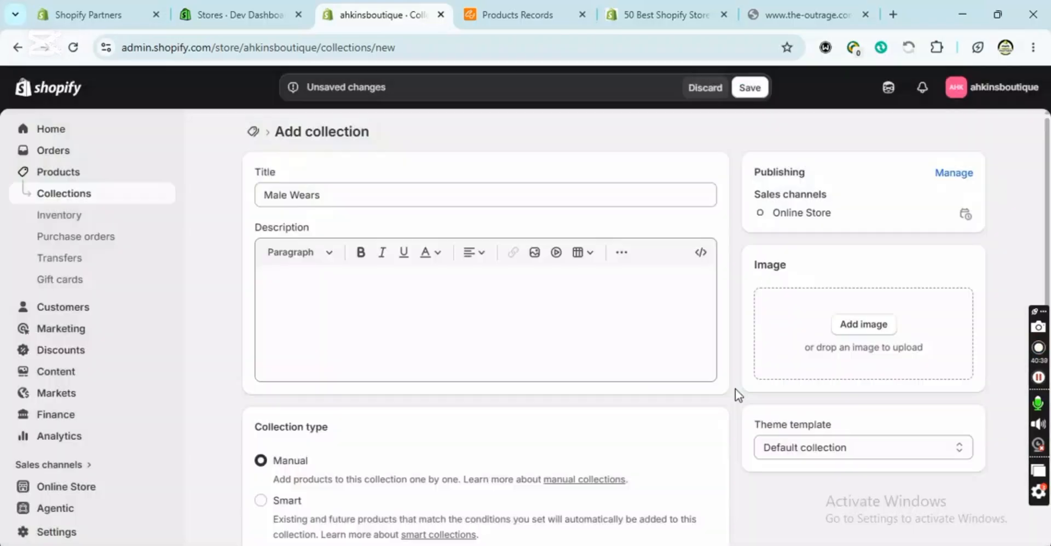
Step: Generate an AI collection image from the prompt 'male wears store'
click(848, 326)
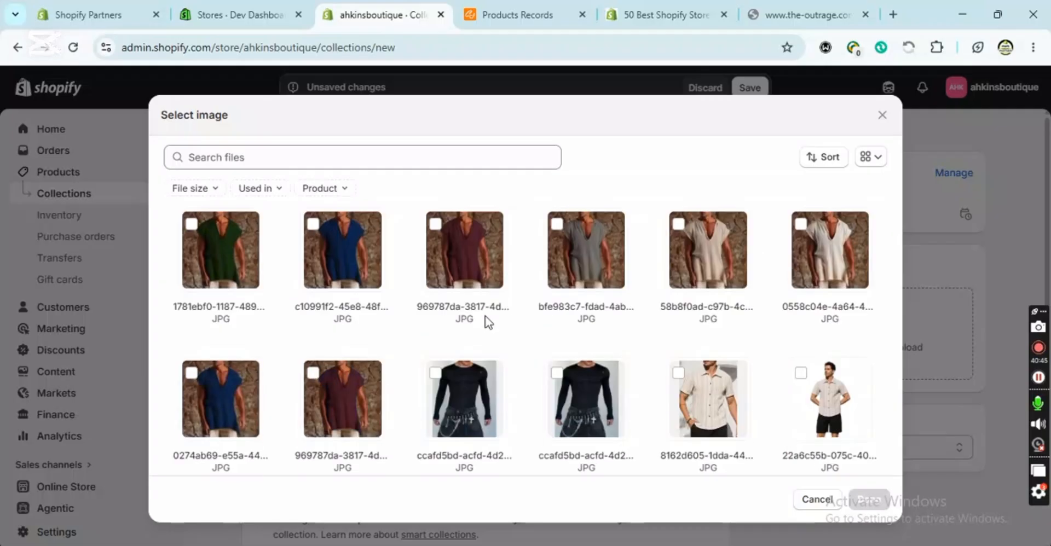
scroll(484, 317, down, 15)
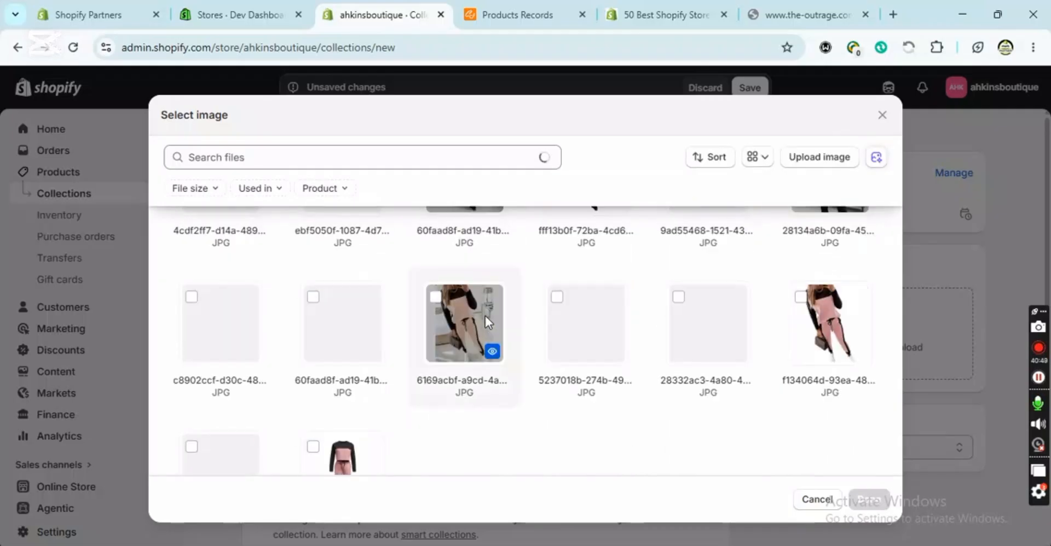
scroll(484, 316, down, 5)
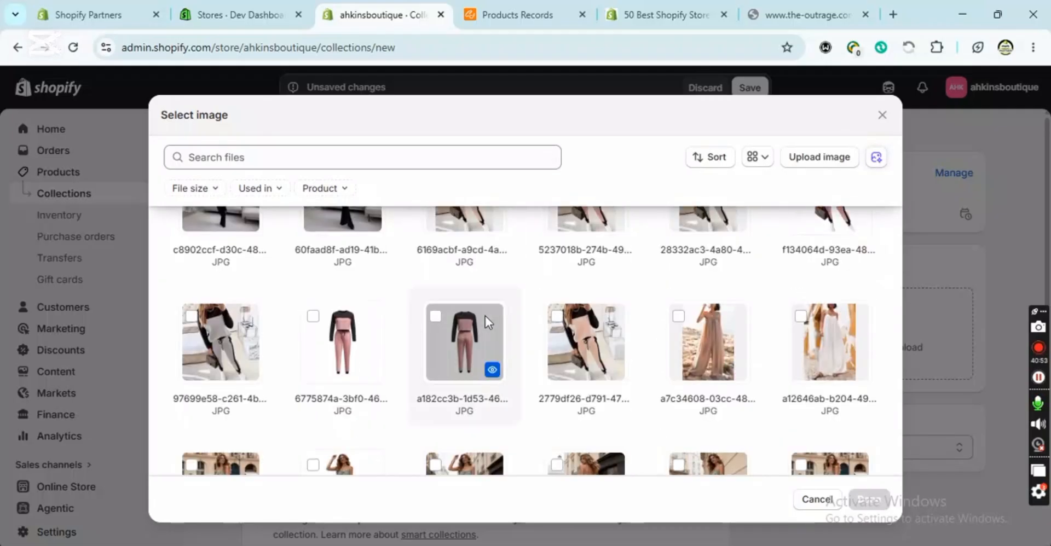
scroll(485, 316, down, 10)
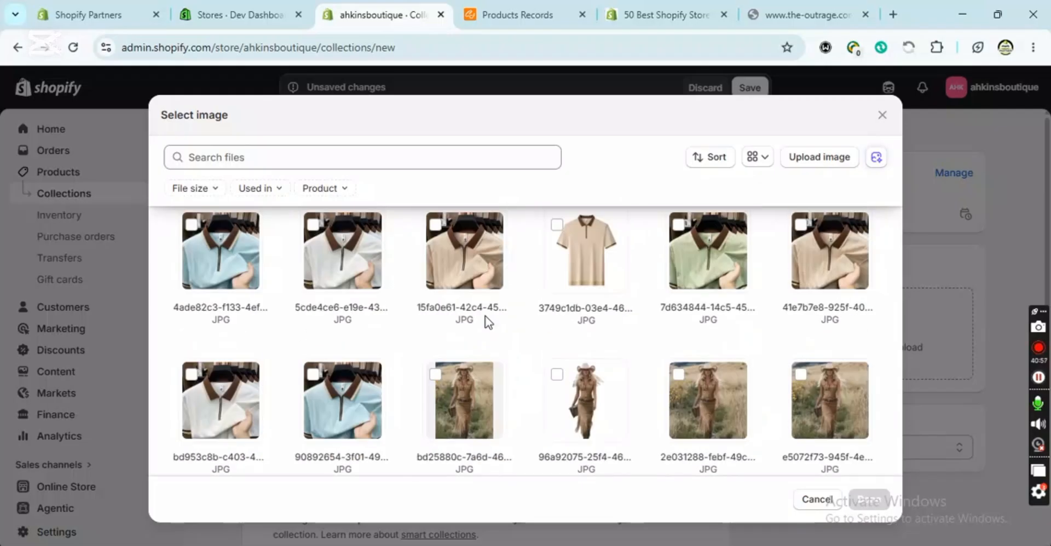
scroll(484, 316, up, 20)
click(553, 255)
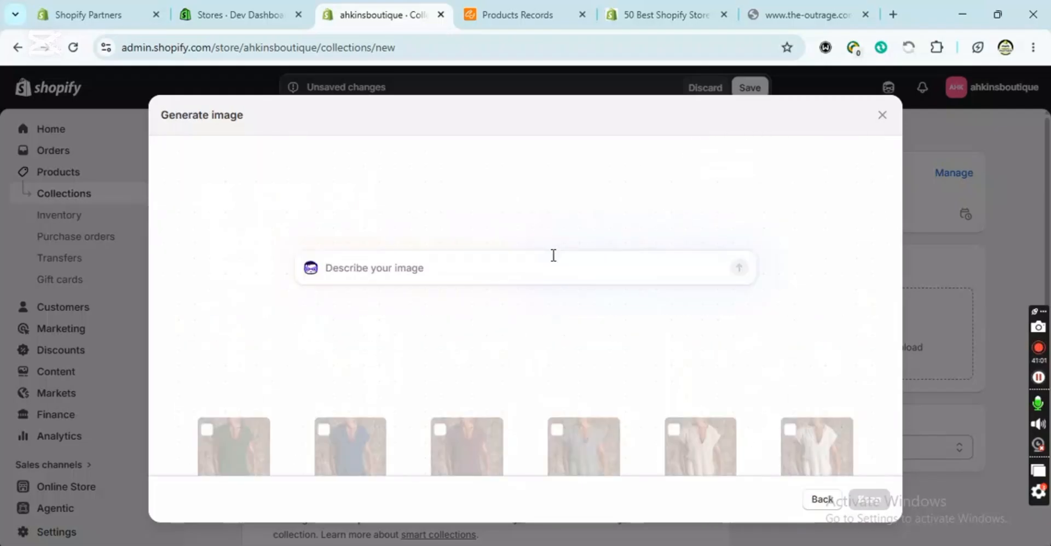
text(male s)
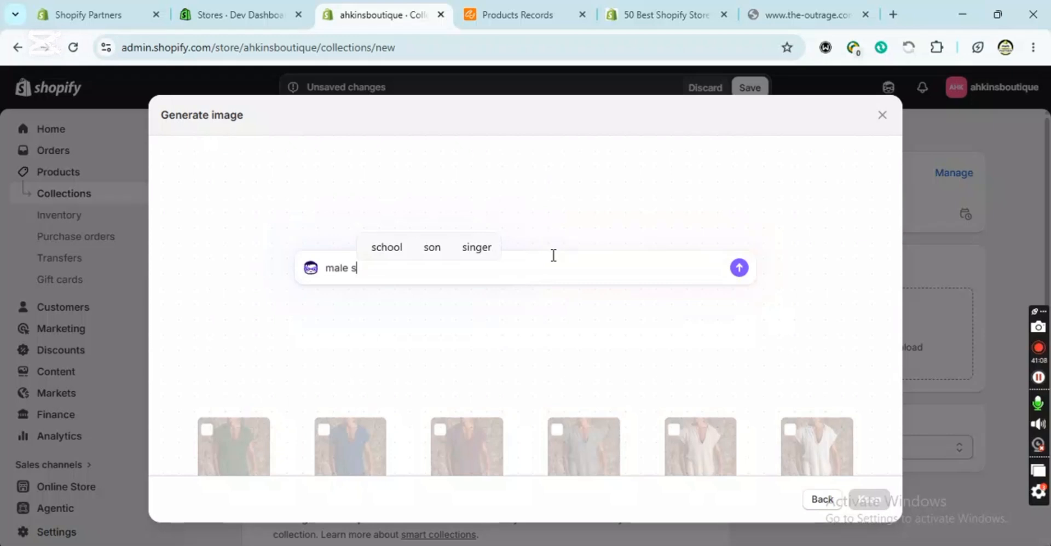
key(BackSpace)
text(weastore)
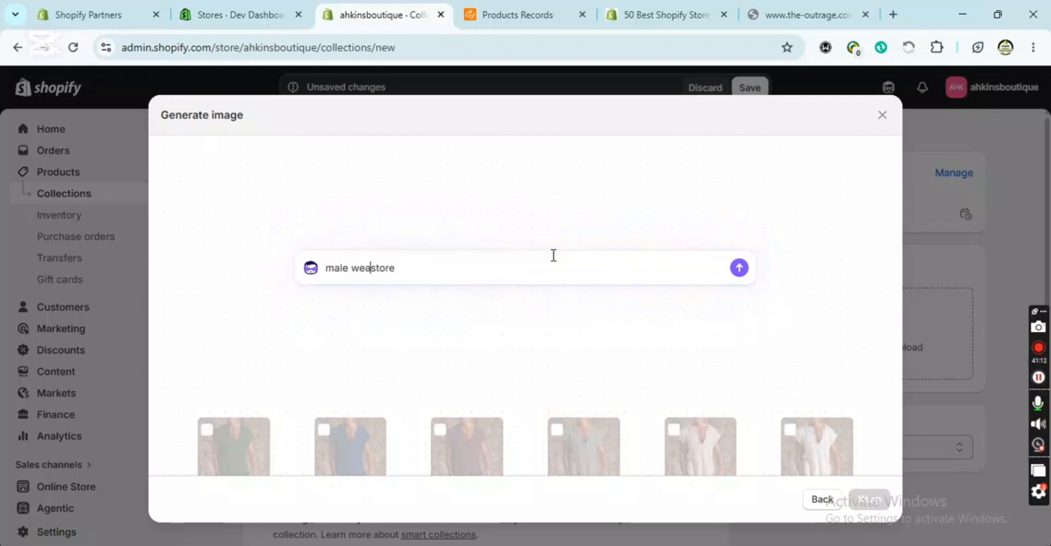
text(wears)
key(Return)
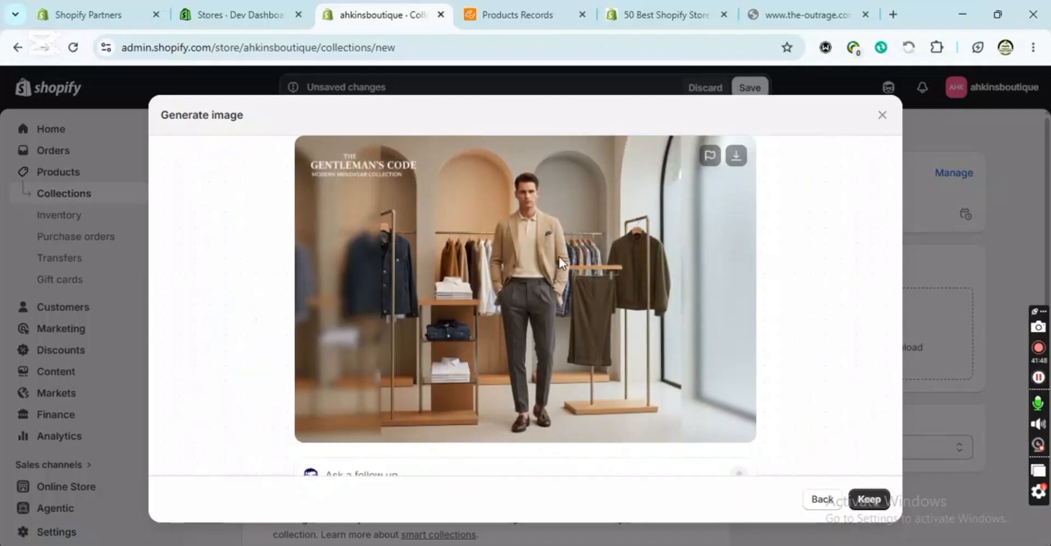
click(869, 499)
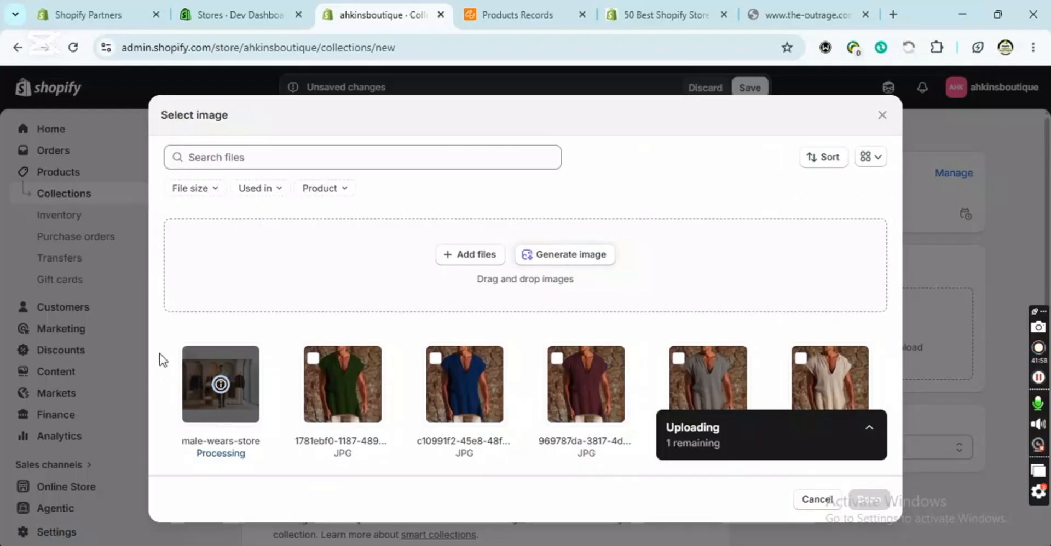
Step: Apply the generated menswear store picture as the collection image
click(869, 500)
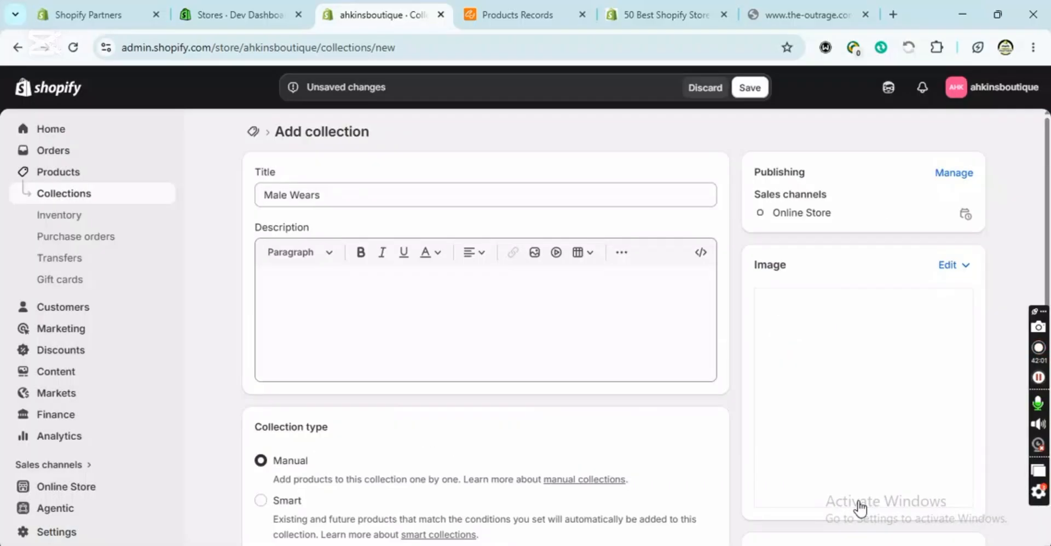
scroll(641, 424, down, 5)
scroll(644, 424, up, 5)
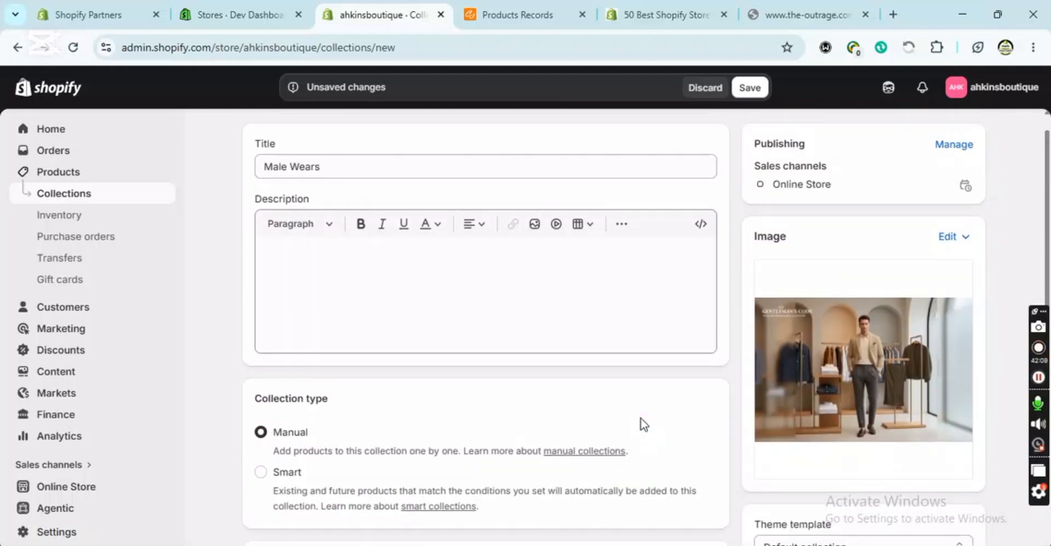
scroll(644, 424, down, 3)
scroll(643, 425, down, 5)
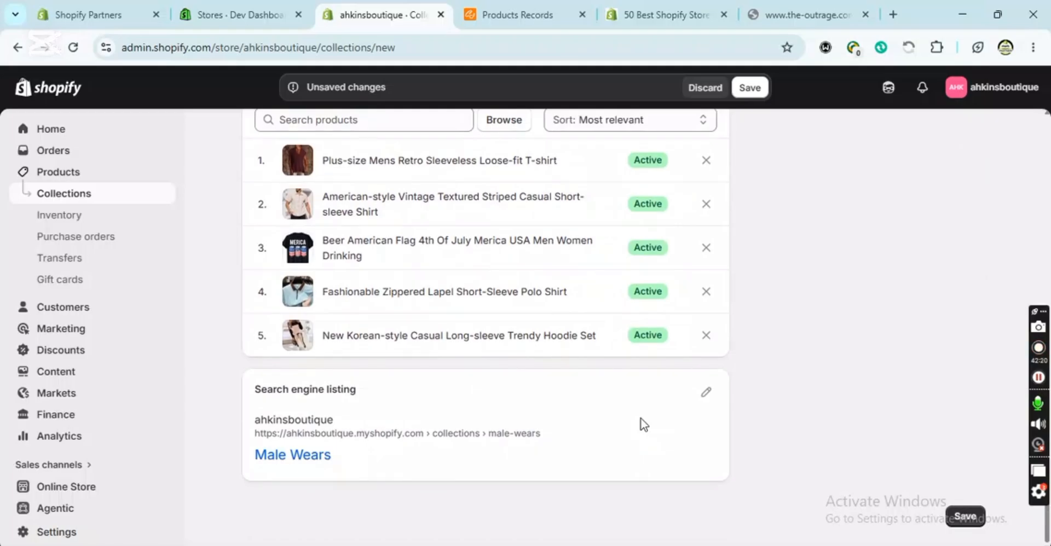
scroll(633, 251, up, 9)
scroll(656, 323, down, 2)
scroll(812, 342, up, 2)
Step: Save Male Wears and return to the Collections list
click(747, 88)
scroll(298, 218, down, 6)
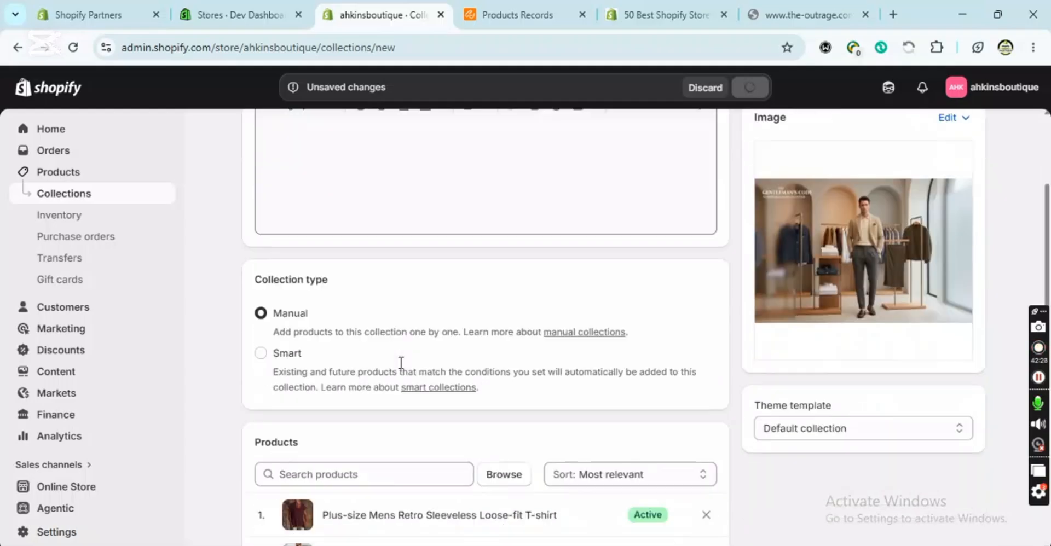
scroll(251, 244, up, 2)
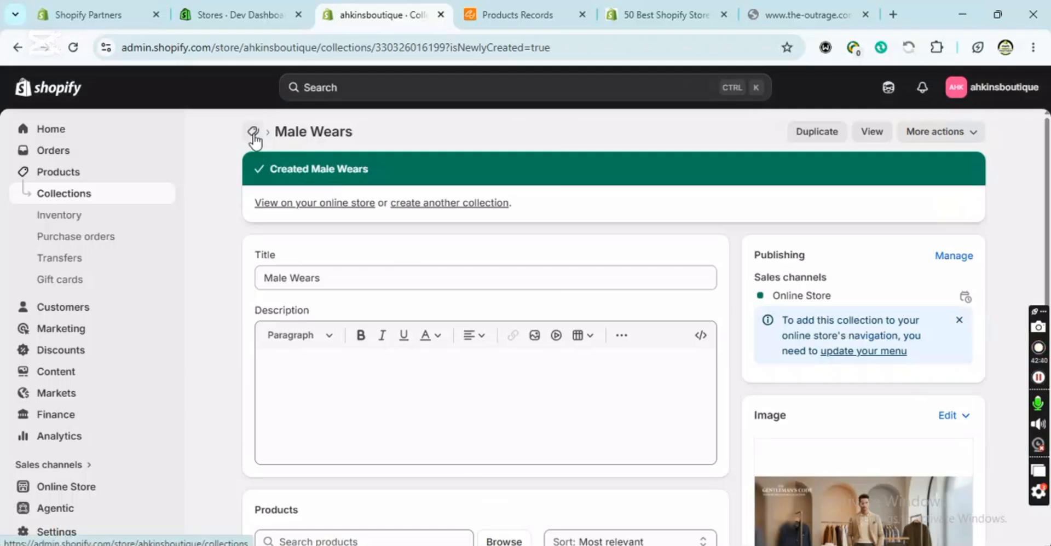
click(253, 134)
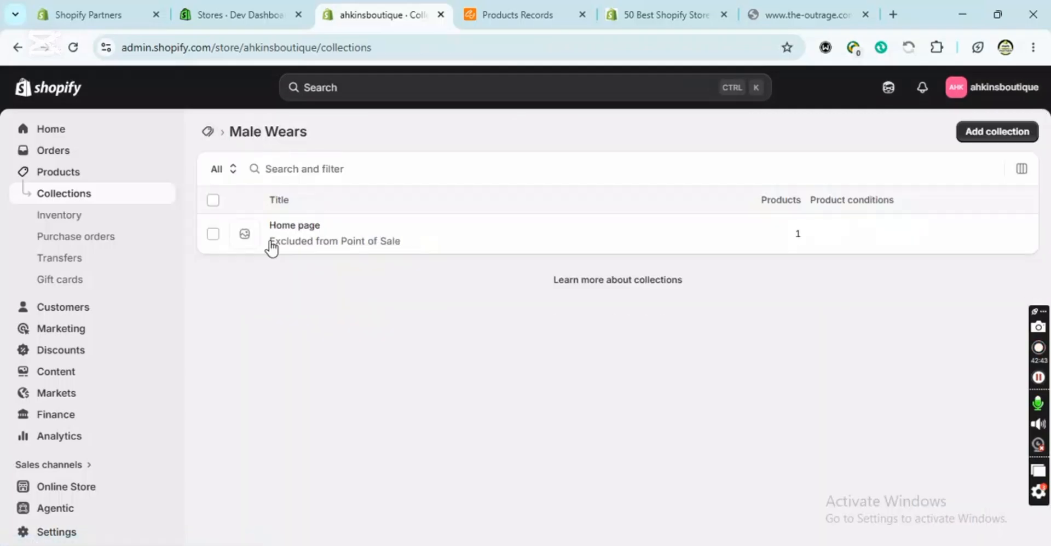
Step: Add and save a Female Wears collection with five products and an AI womenswear image
click(992, 137)
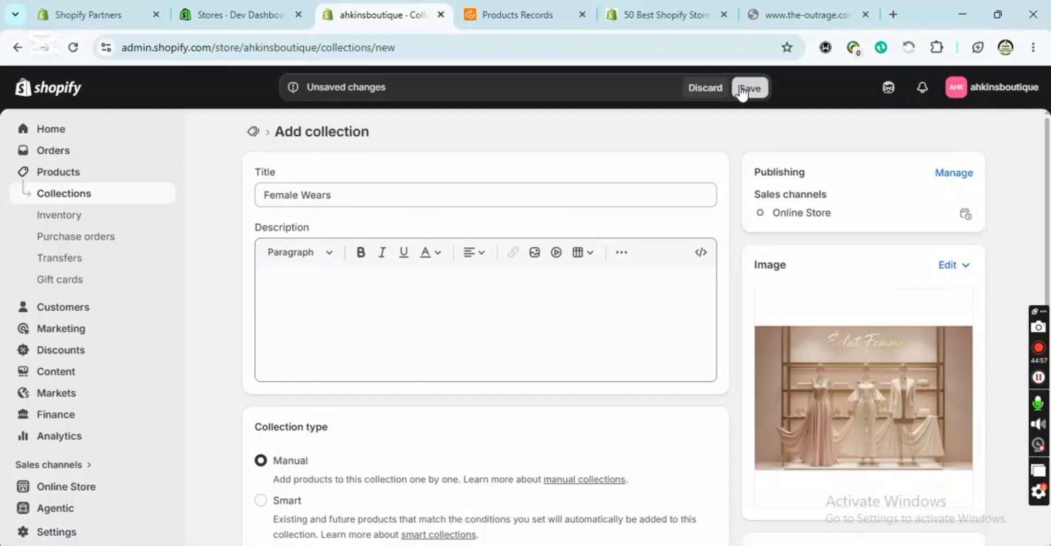
click(742, 90)
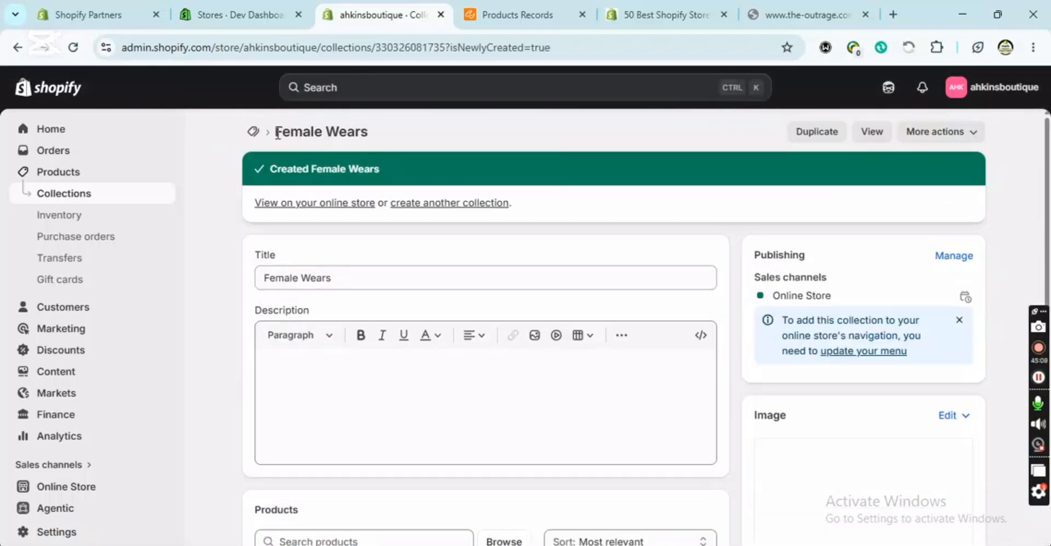
click(253, 134)
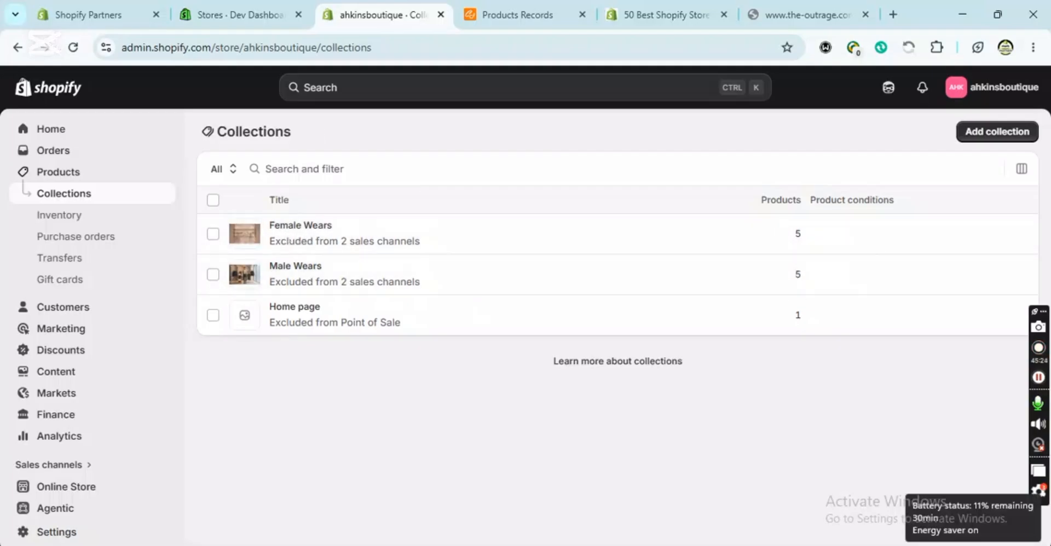
Step: Start another collection titled 'Newly Arrival'
click(1003, 131)
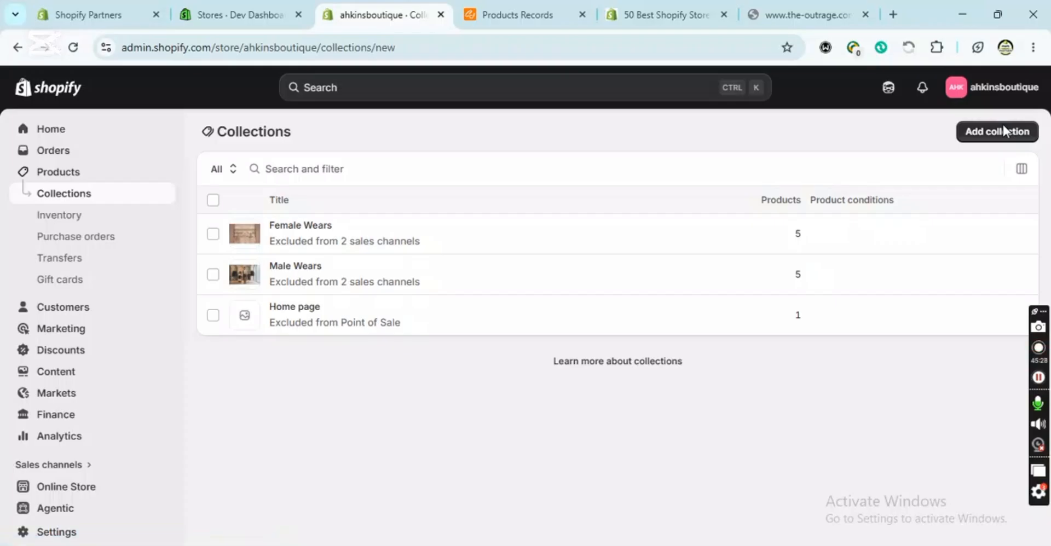
click(659, 195)
text(Newly A)
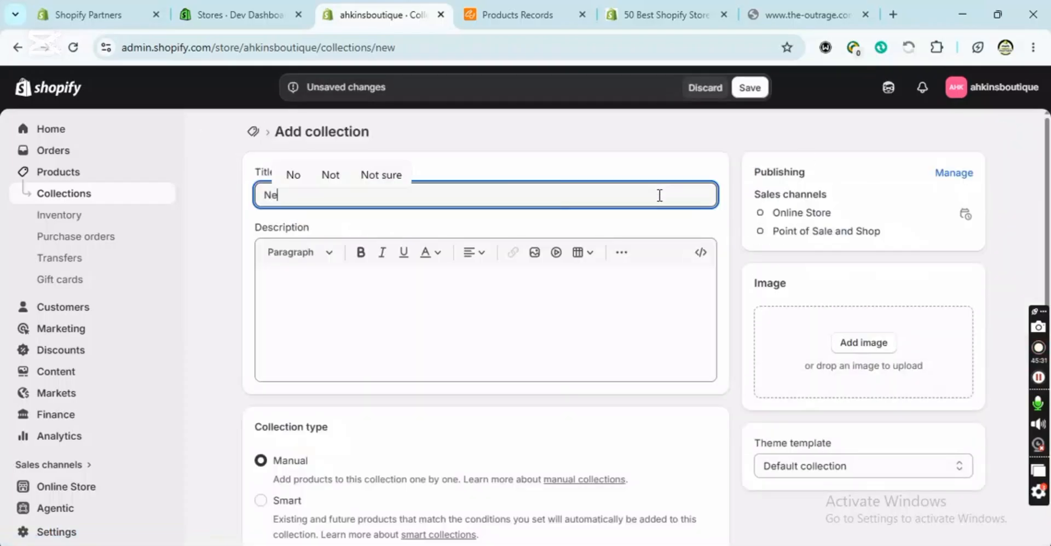
text(rriva)
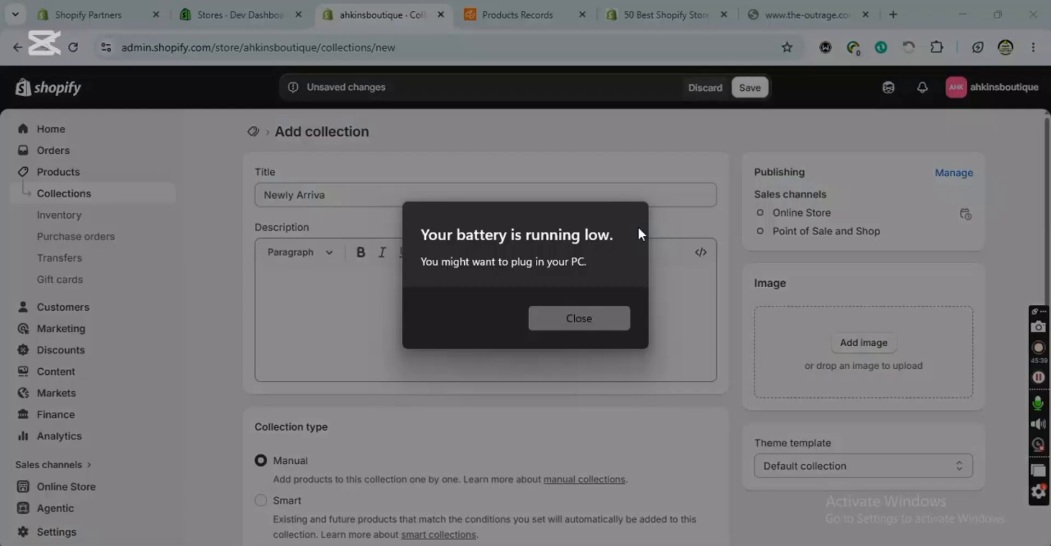
click(582, 320)
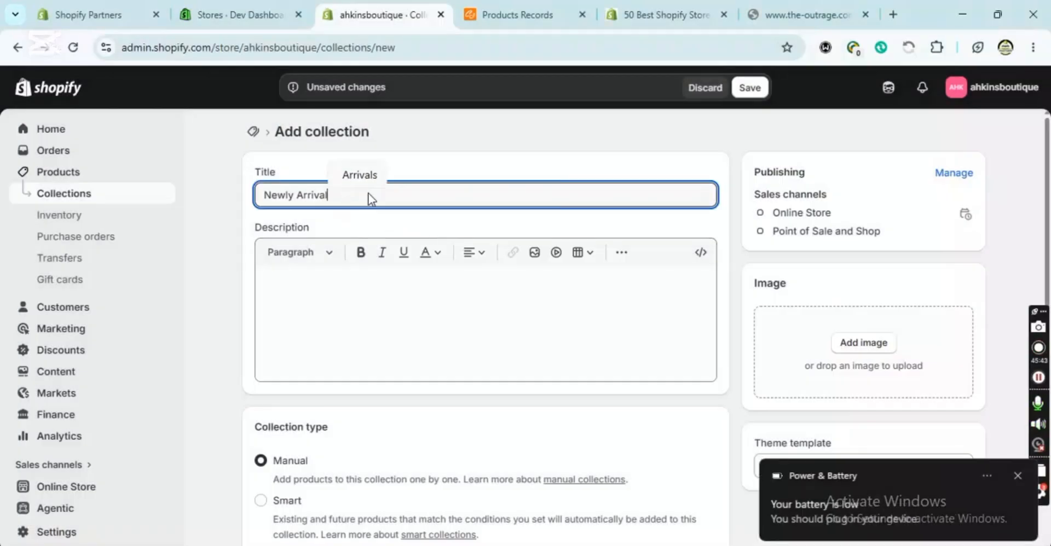
scroll(474, 439, down, 3)
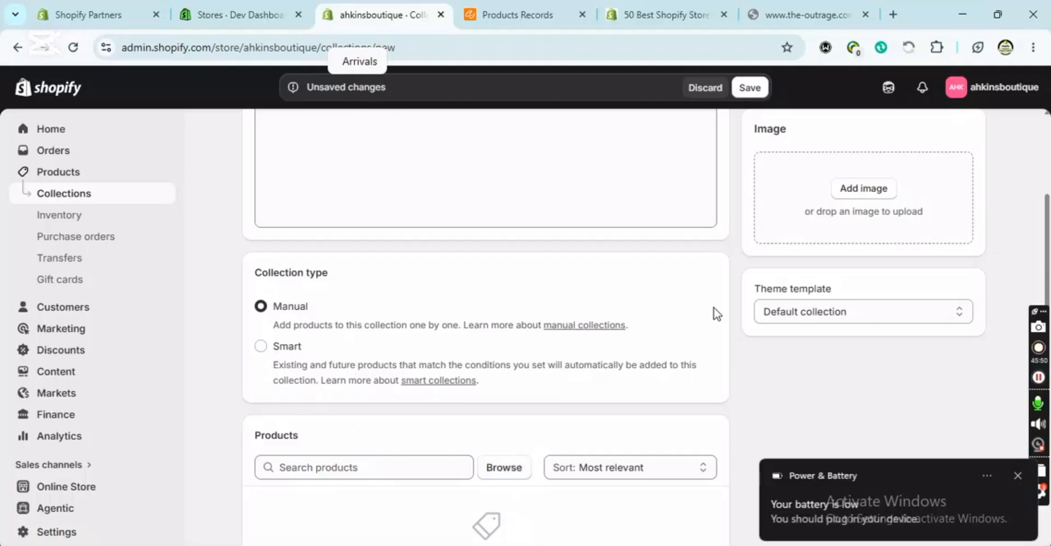
scroll(717, 314, up, 3)
Step: Remove Point of Sale and Shop so it publishes to Online Store only
click(955, 172)
click(305, 321)
click(306, 345)
click(731, 395)
Step: Add five products including the Beer American Flag shirt and tassel dress, then save the collection
scroll(497, 462, down, 4)
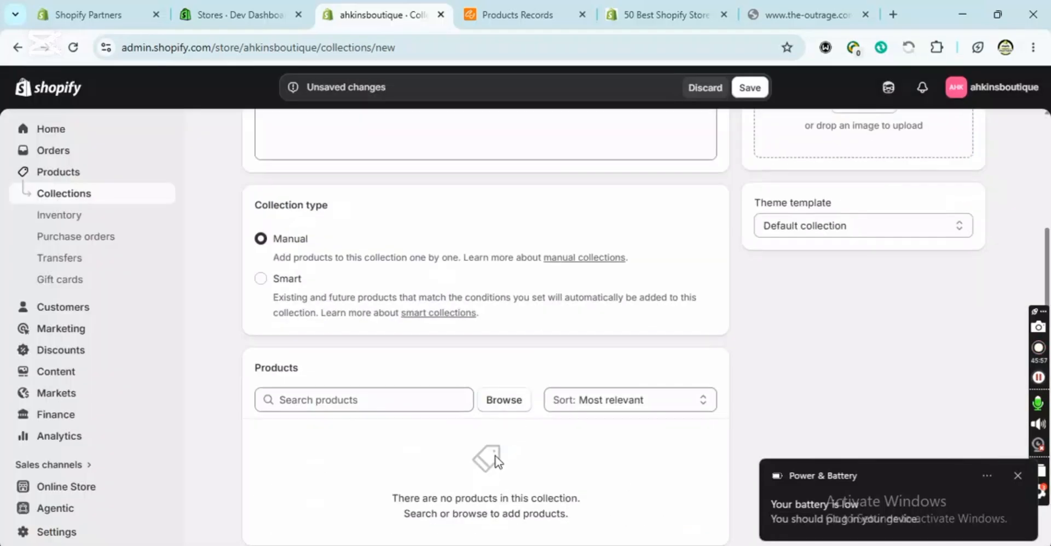
click(511, 412)
click(410, 268)
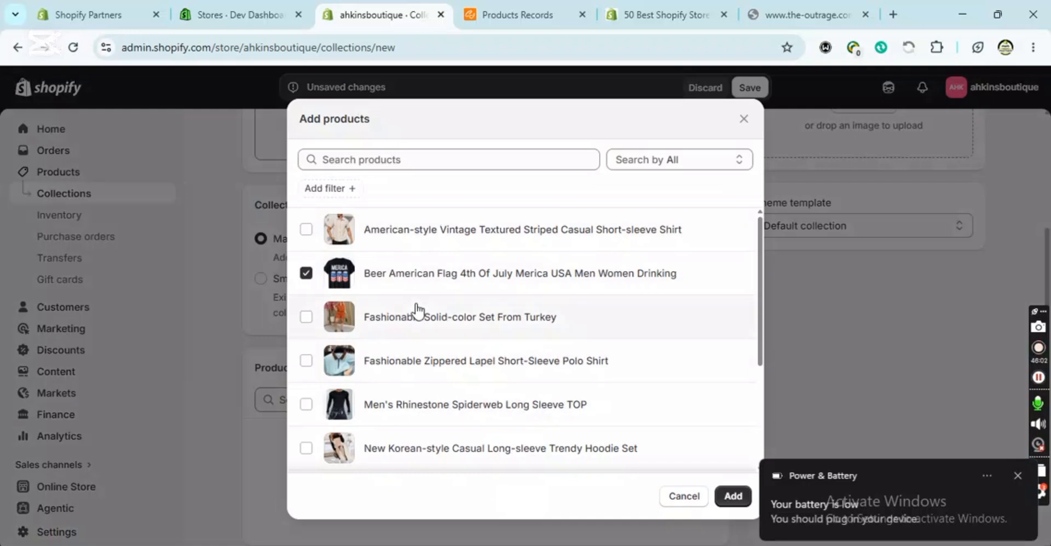
click(429, 398)
scroll(429, 399, down, 3)
click(431, 398)
scroll(432, 398, down, 1)
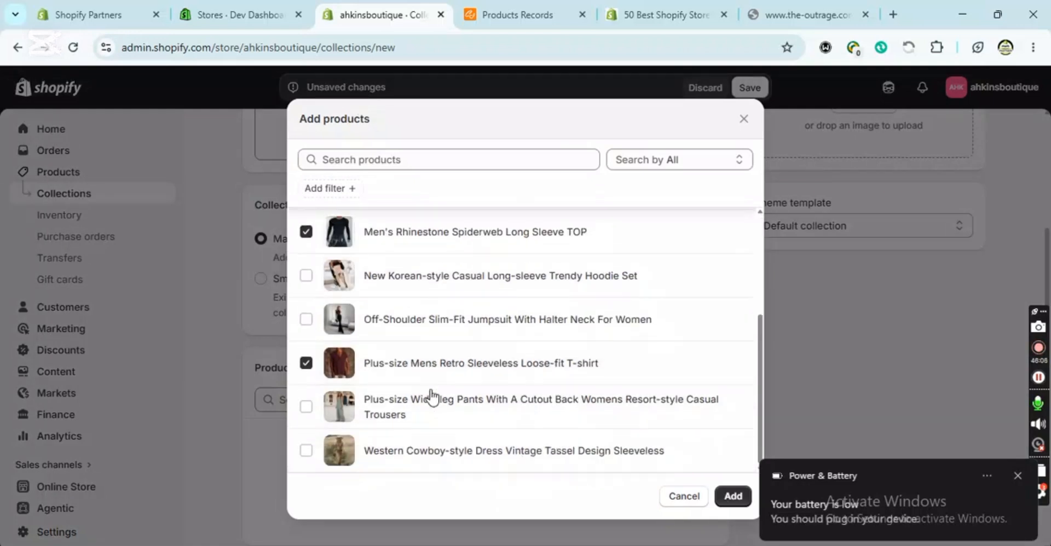
click(427, 449)
click(458, 276)
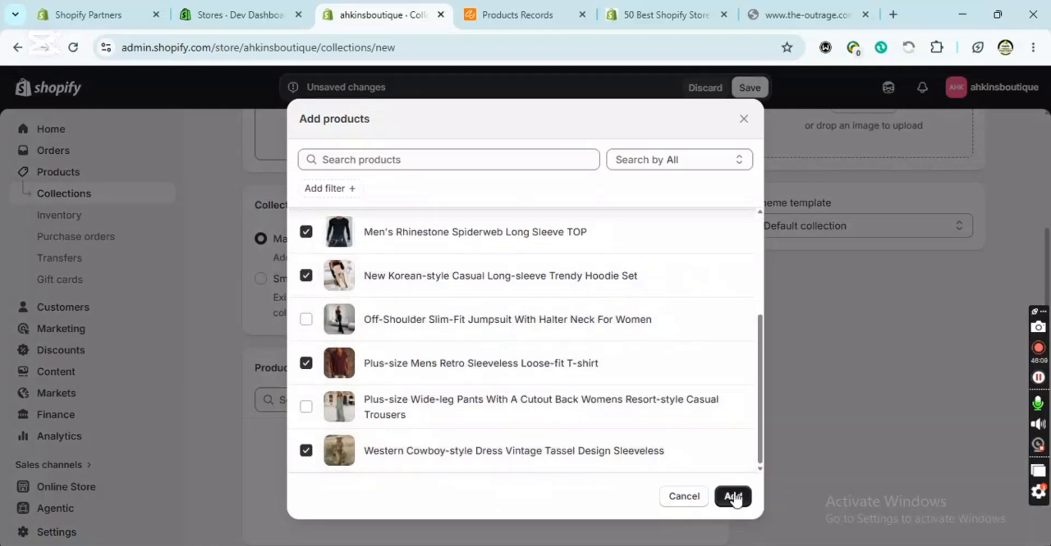
click(733, 496)
scroll(868, 194, up, 2)
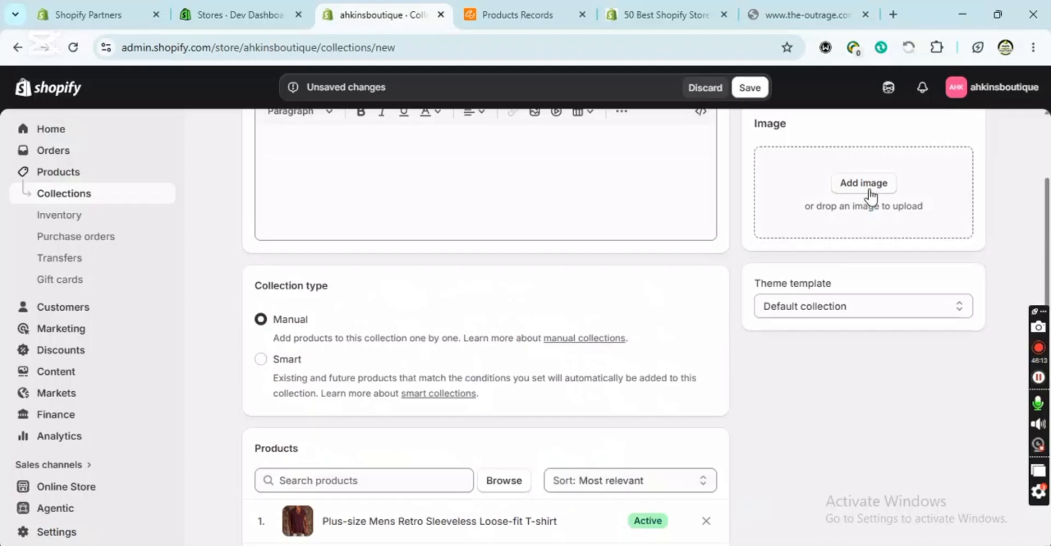
scroll(870, 195, up, 3)
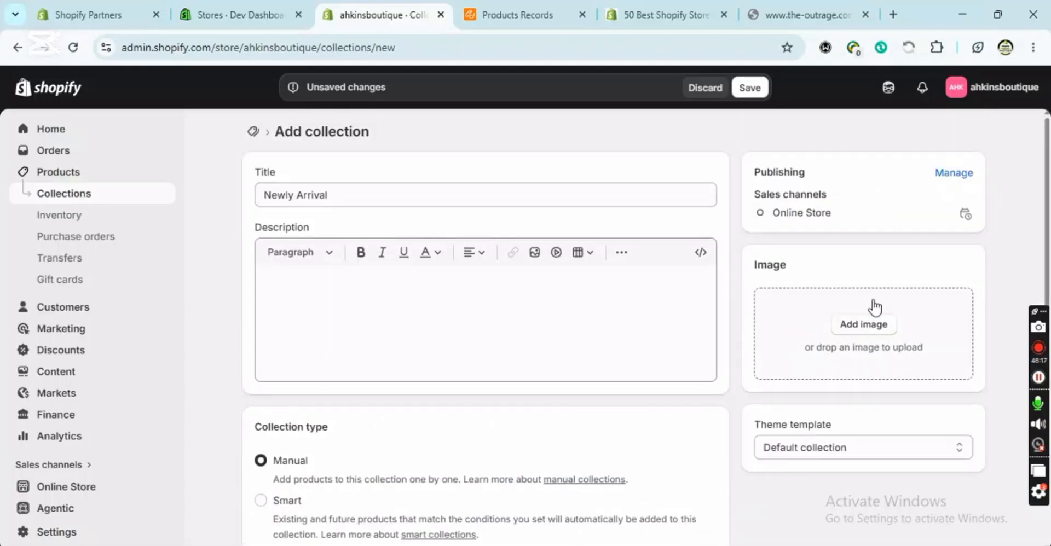
click(757, 90)
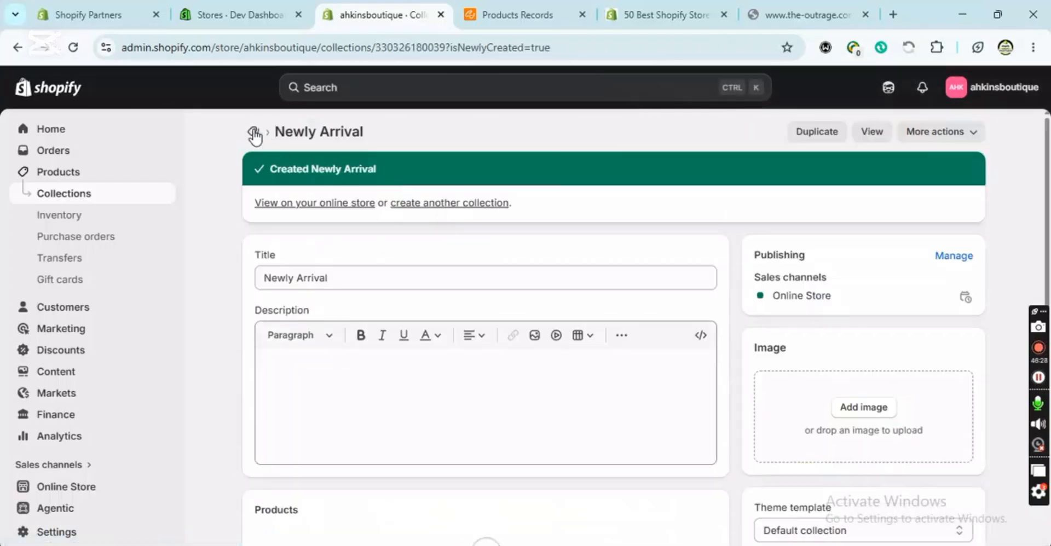
click(254, 132)
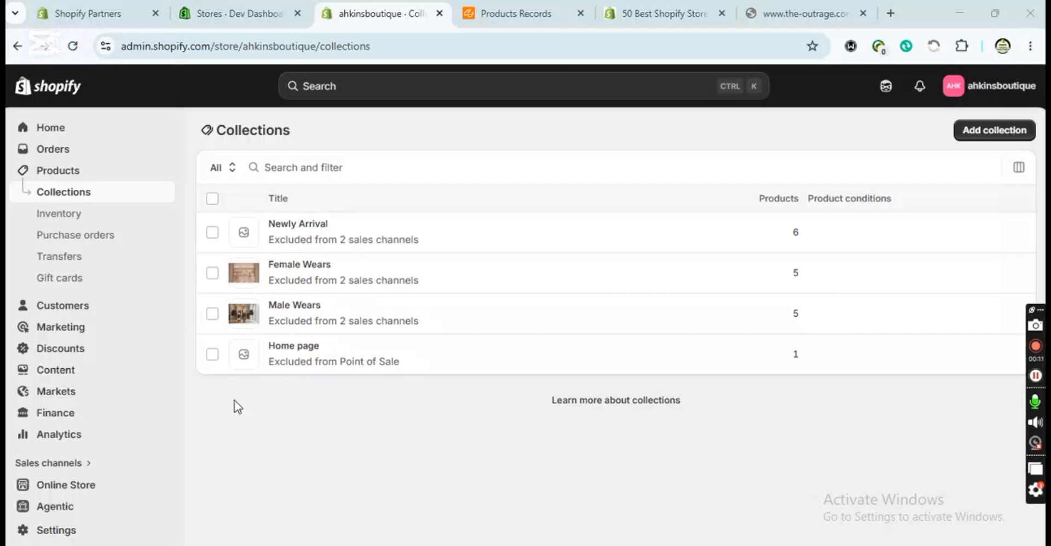
scroll(72, 466, down, 2)
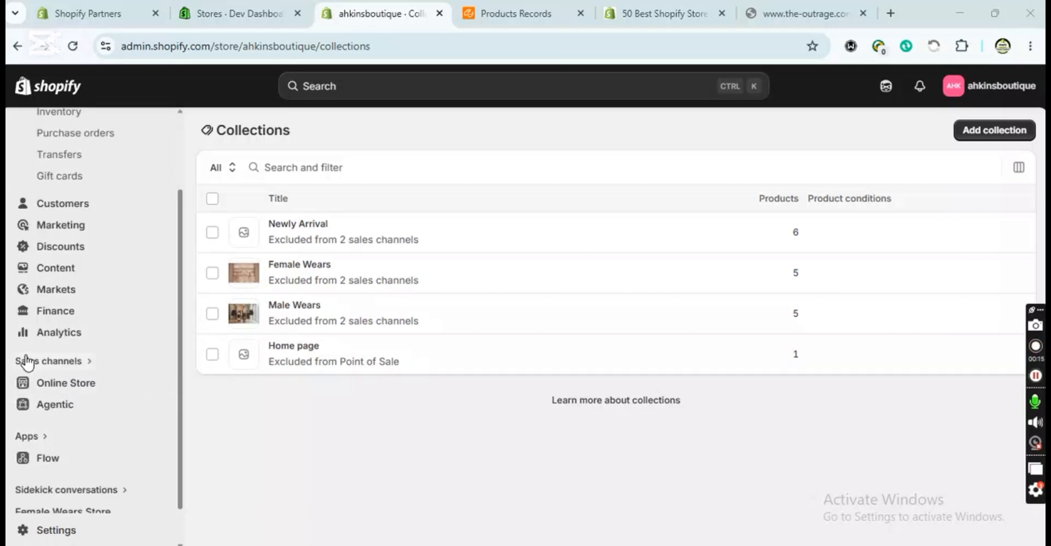
Step: Open Online Store themes, with Horizon 3.5.1 current, and browse the popular free themes
click(71, 384)
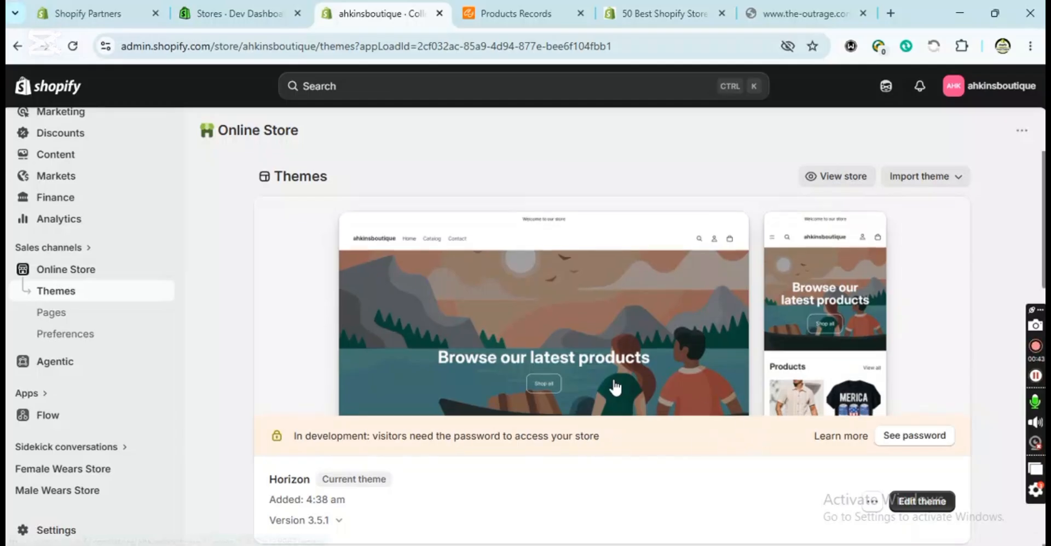
scroll(591, 341, down, 2)
scroll(575, 280, down, 1)
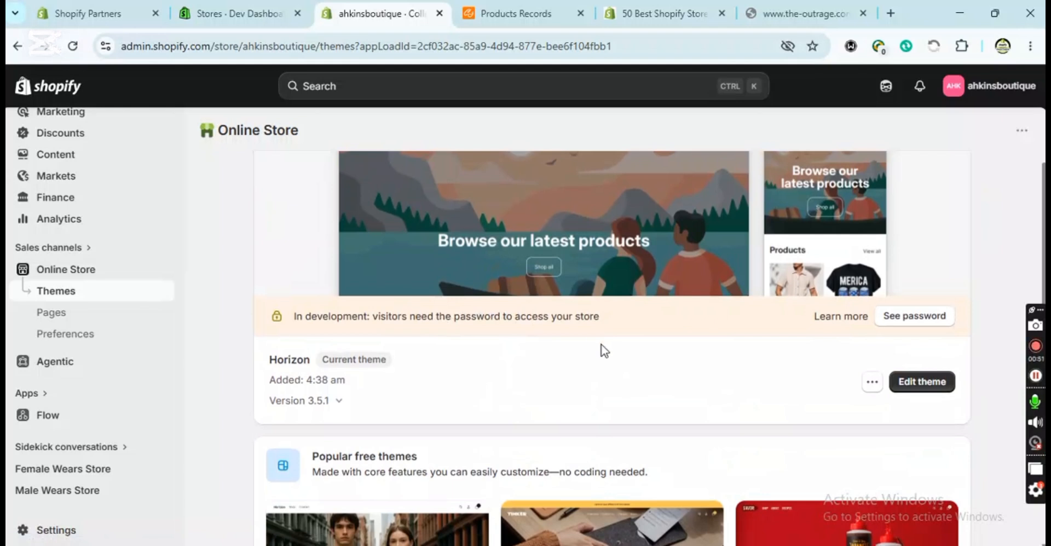
scroll(605, 350, down, 2)
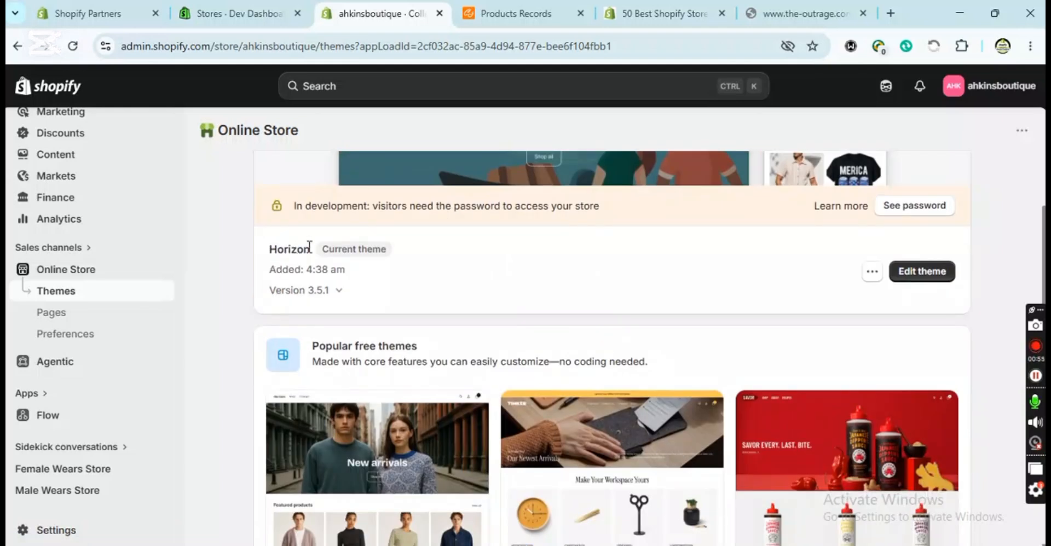
scroll(500, 298, down, 6)
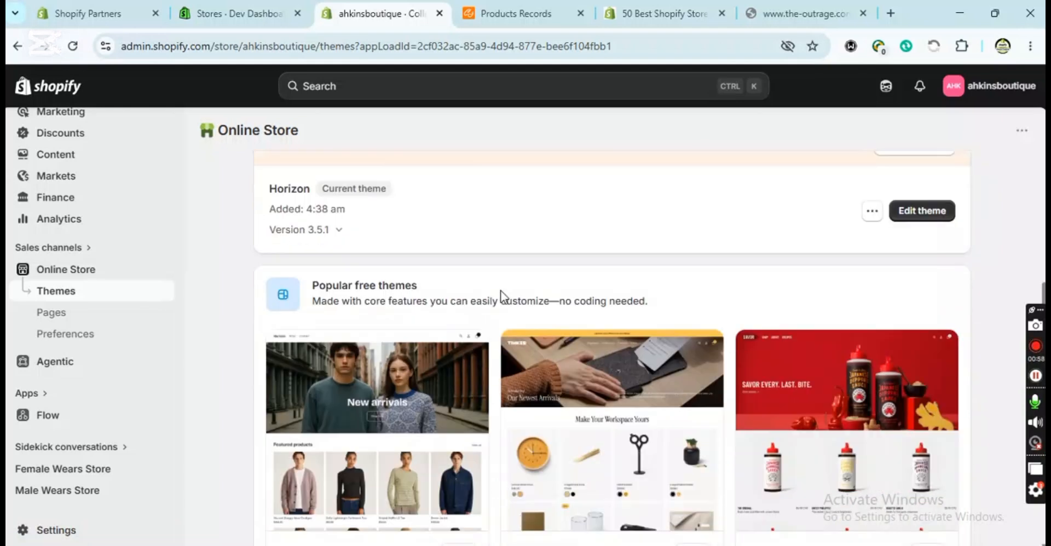
scroll(500, 298, up, 3)
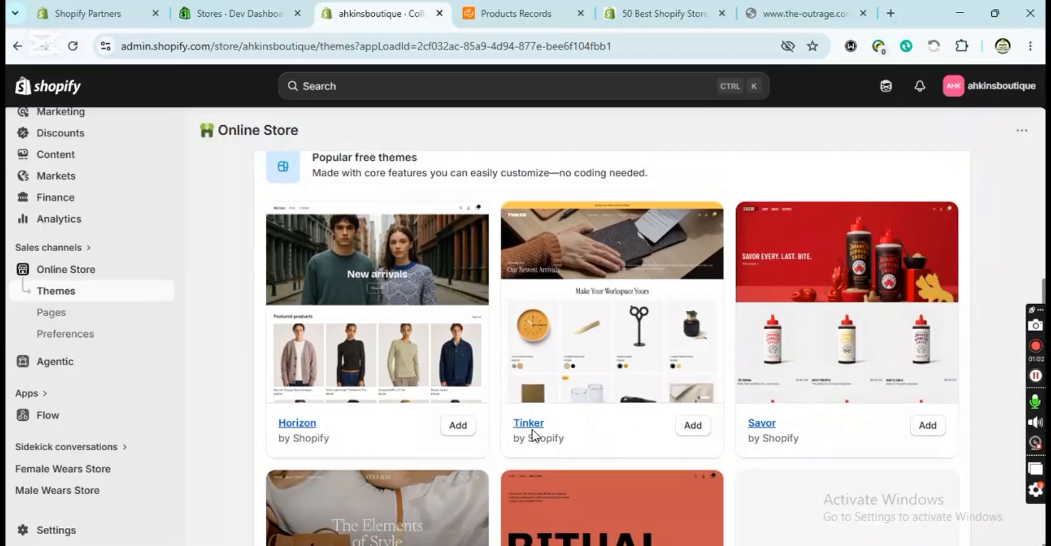
scroll(615, 410, down, 4)
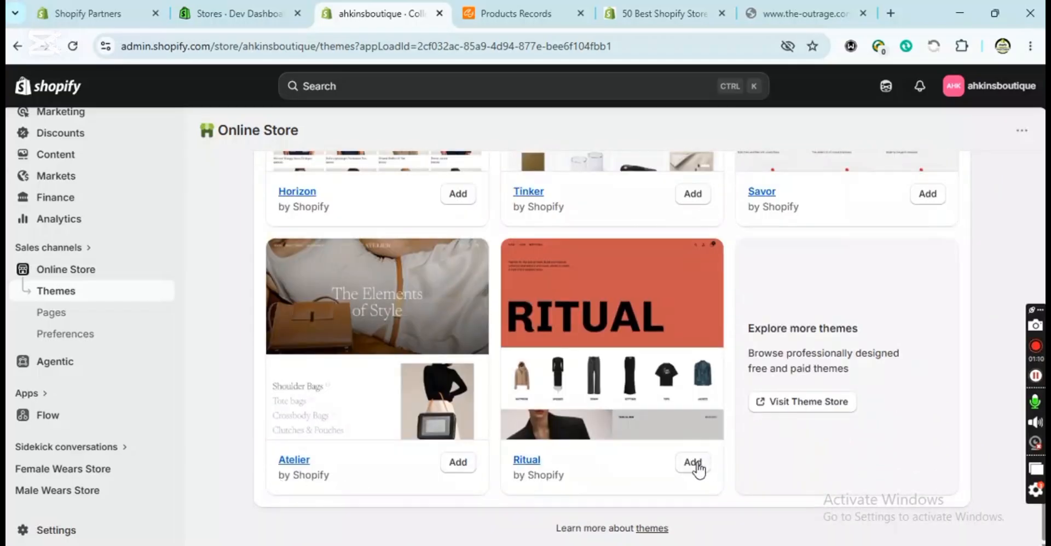
scroll(695, 465, up, 4)
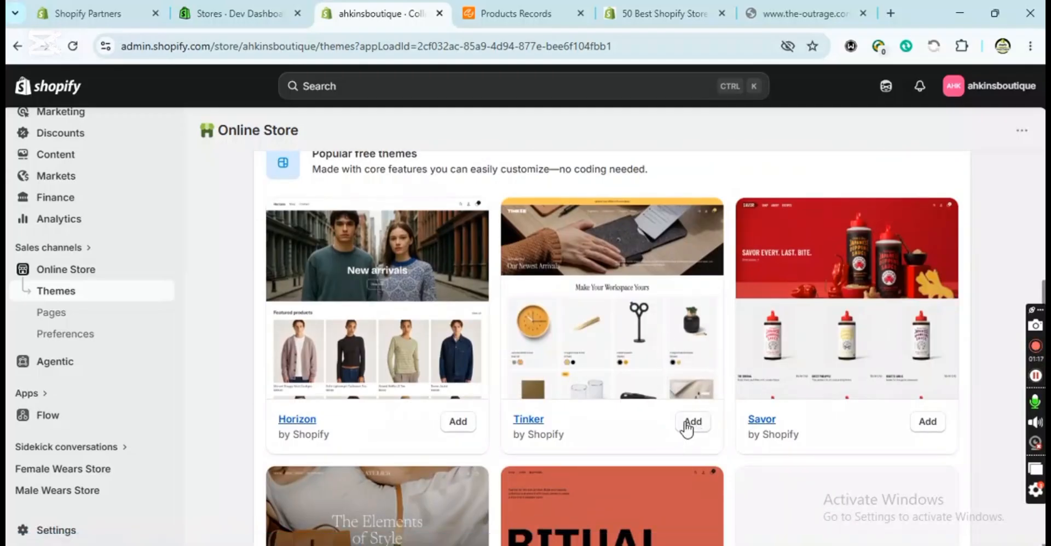
Step: Add the free Tinker 3.5.1 theme to the library as a draft theme
click(692, 424)
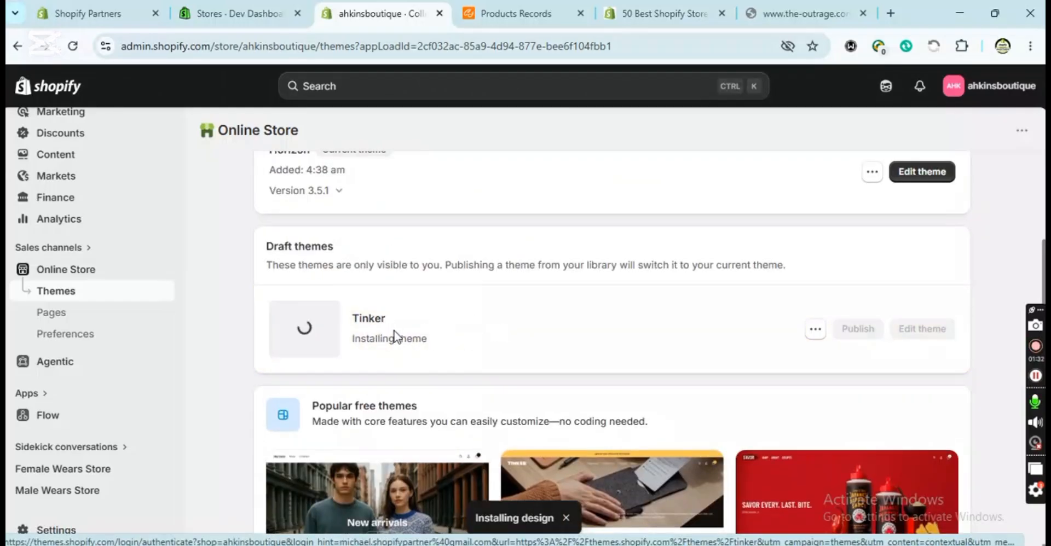
scroll(615, 339, down, 3)
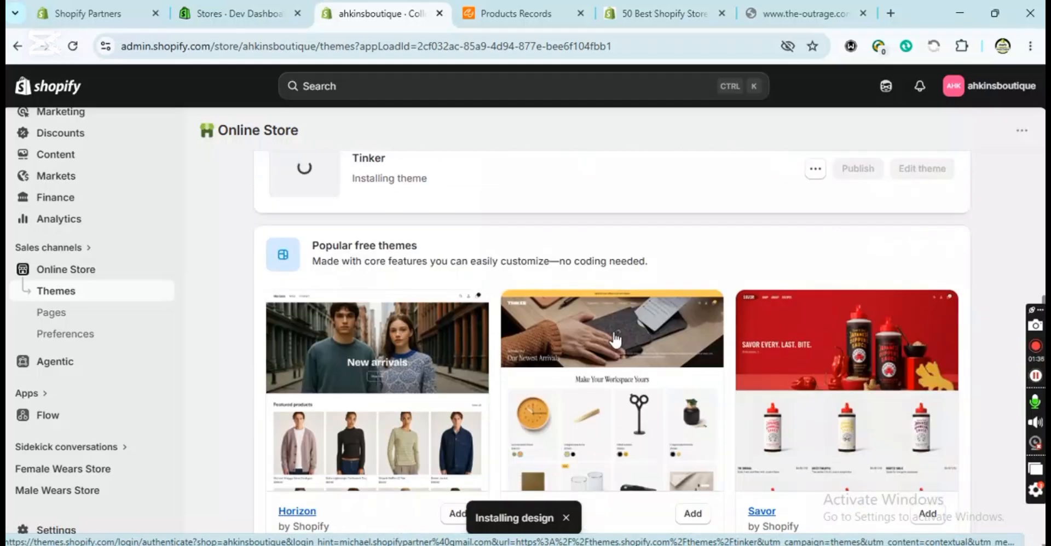
scroll(615, 338, up, 5)
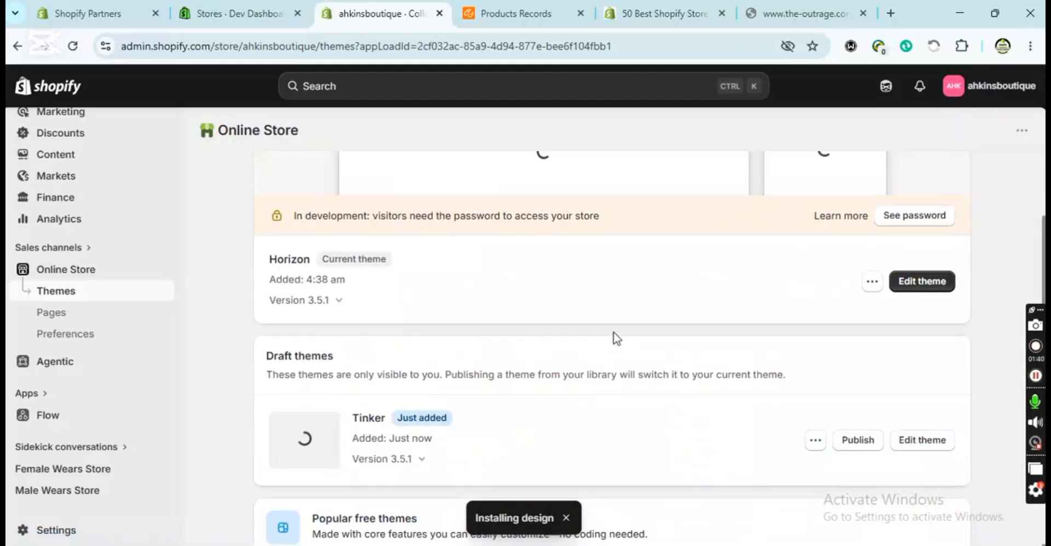
scroll(616, 338, down, 1)
scroll(616, 339, down, 1)
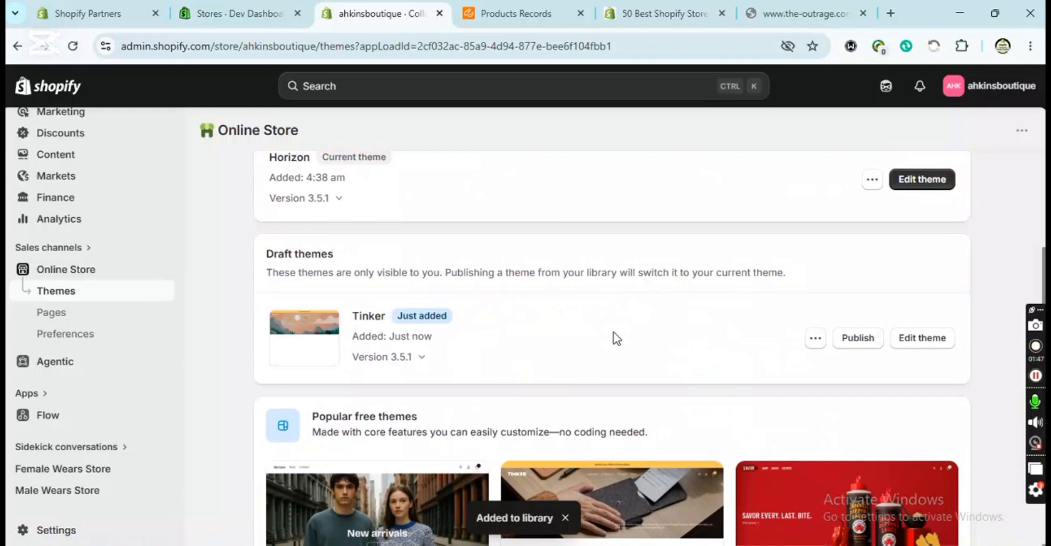
scroll(616, 338, up, 1)
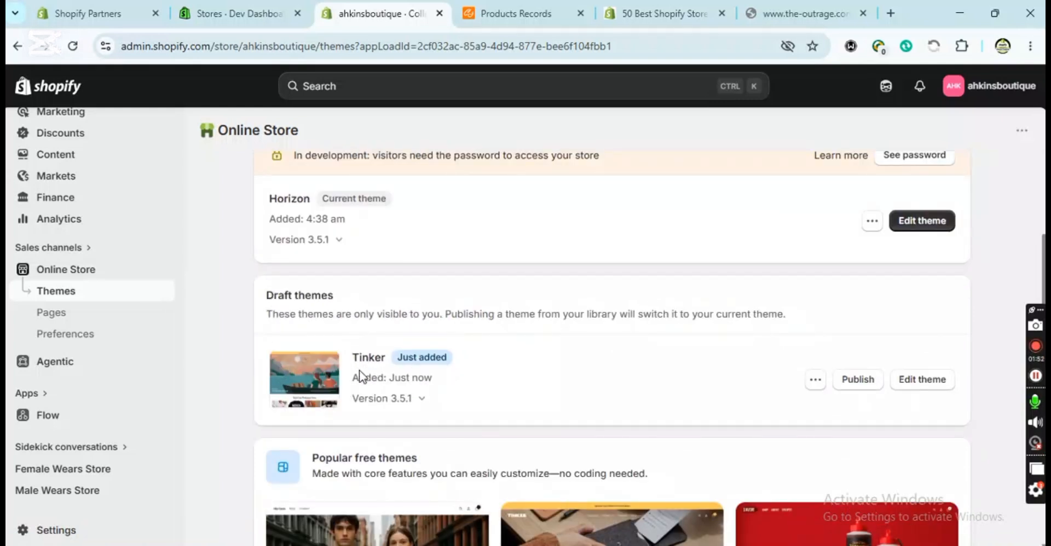
scroll(411, 377, up, 5)
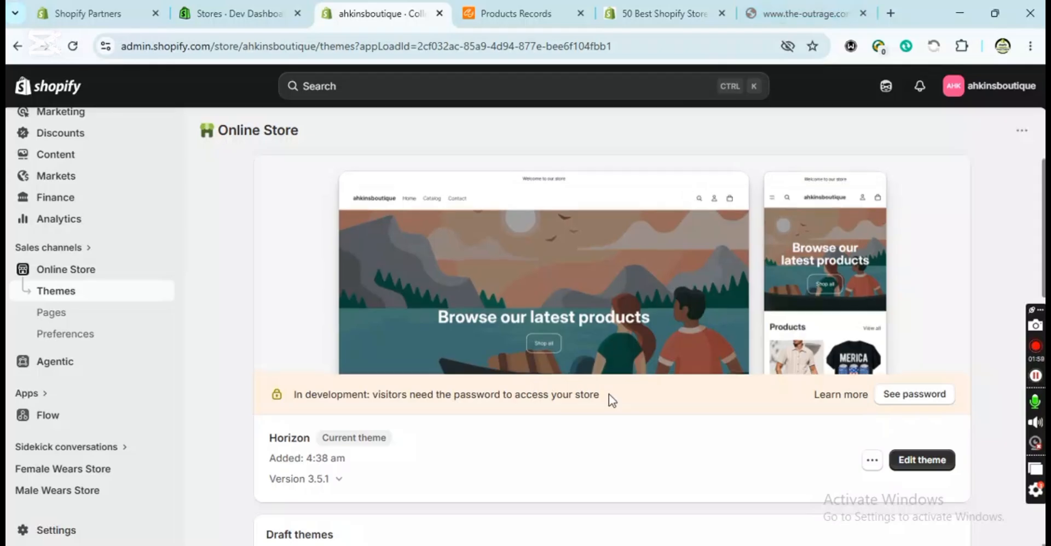
Step: Look through the browser profile list, then close it
click(1002, 48)
scroll(898, 375, down, 10)
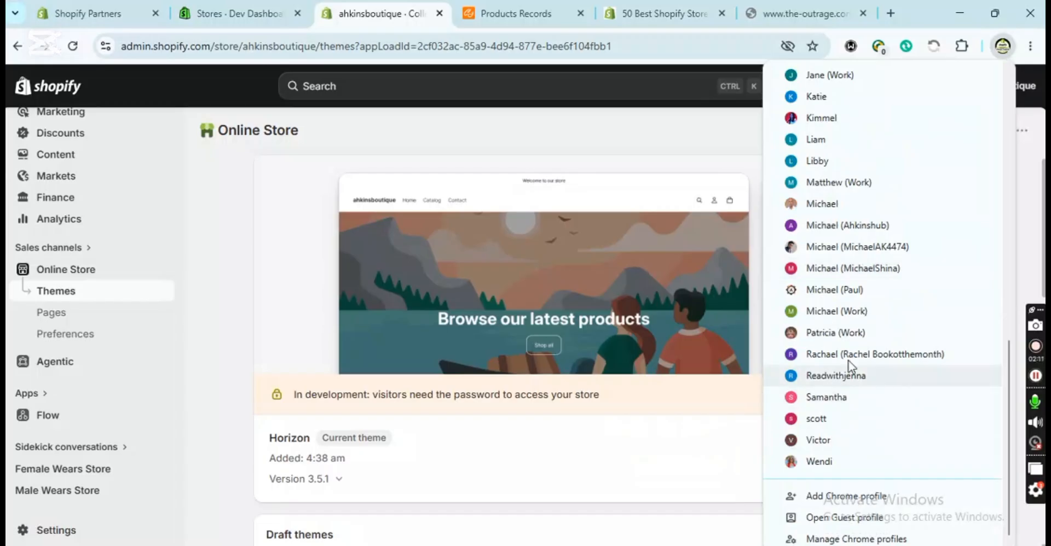
scroll(851, 310, up, 1)
scroll(851, 310, down, 1)
click(704, 122)
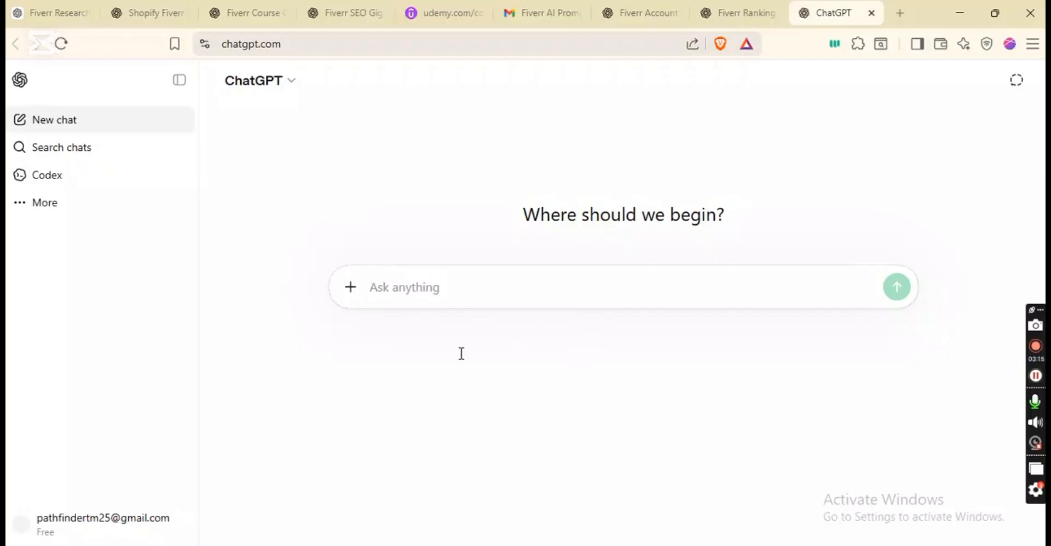
Step: Start the prompt: a mission to customize a Shopify landing page for ahkinsboutique
text(hello a, i a on a ission to create a shop)
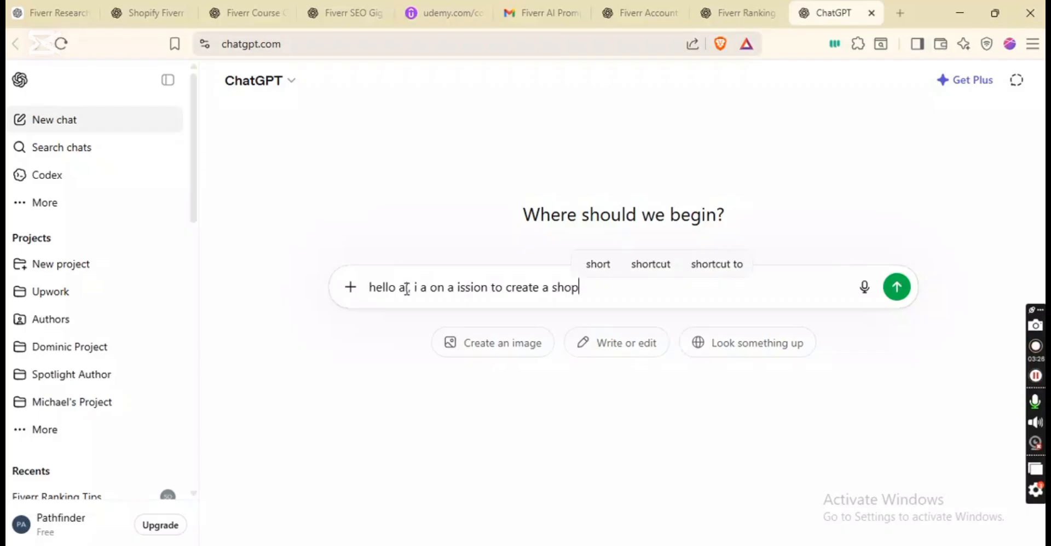
key(ctrl+shift+Left)
key(ctrl+shift+Left)
key(ctrl+shift+Left)
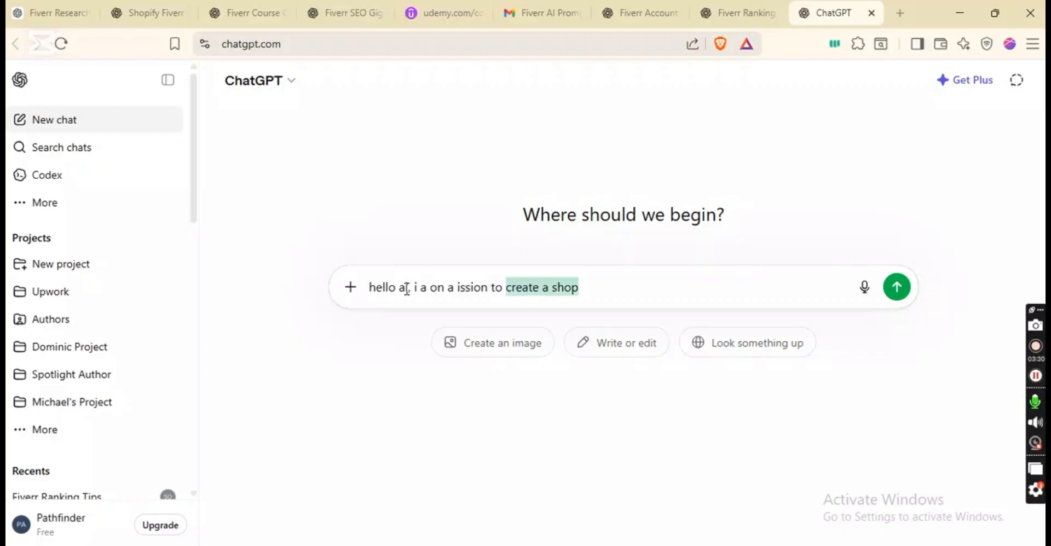
text(custoize )
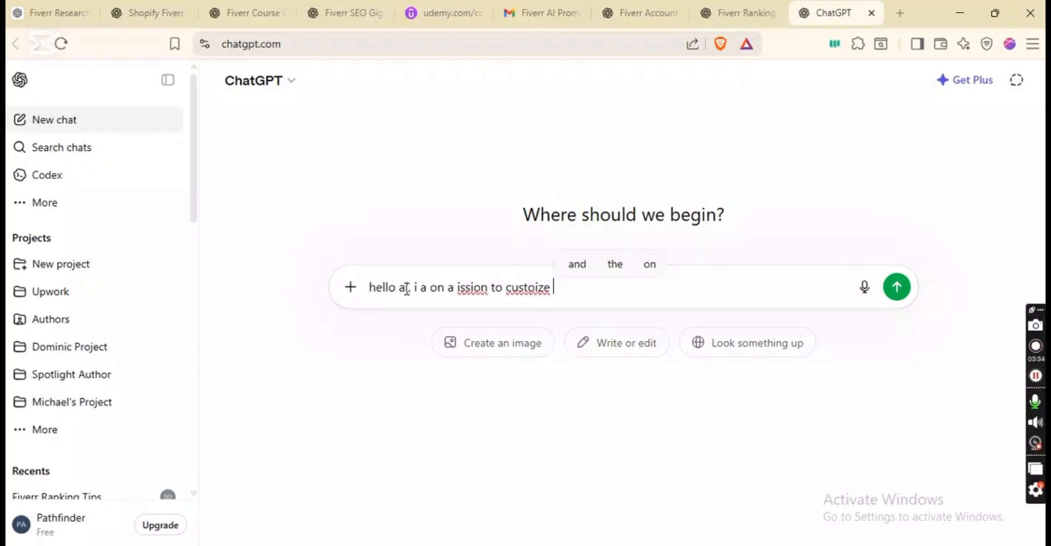
text(shopify)
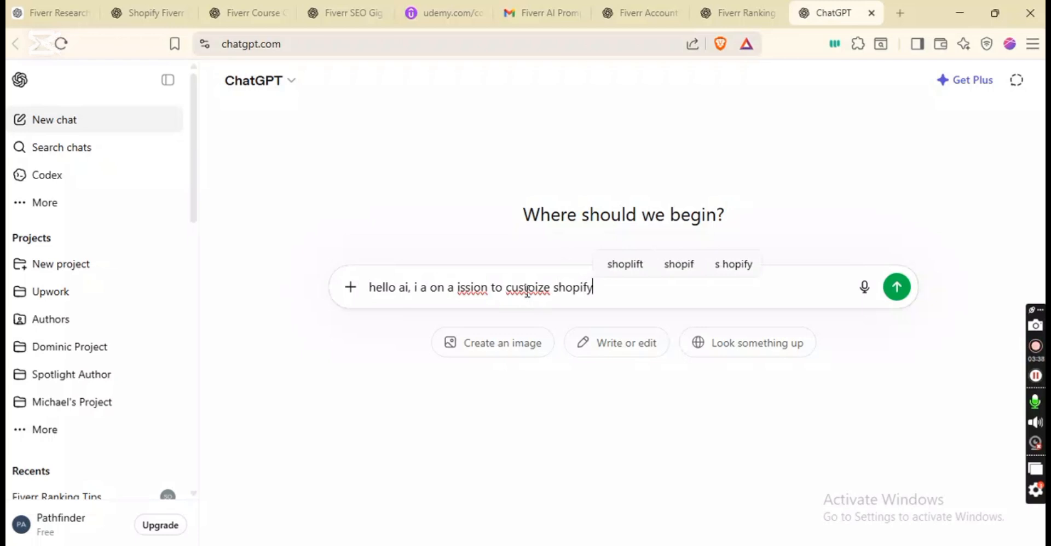
right_click(527, 292)
click(561, 309)
text(landing page)
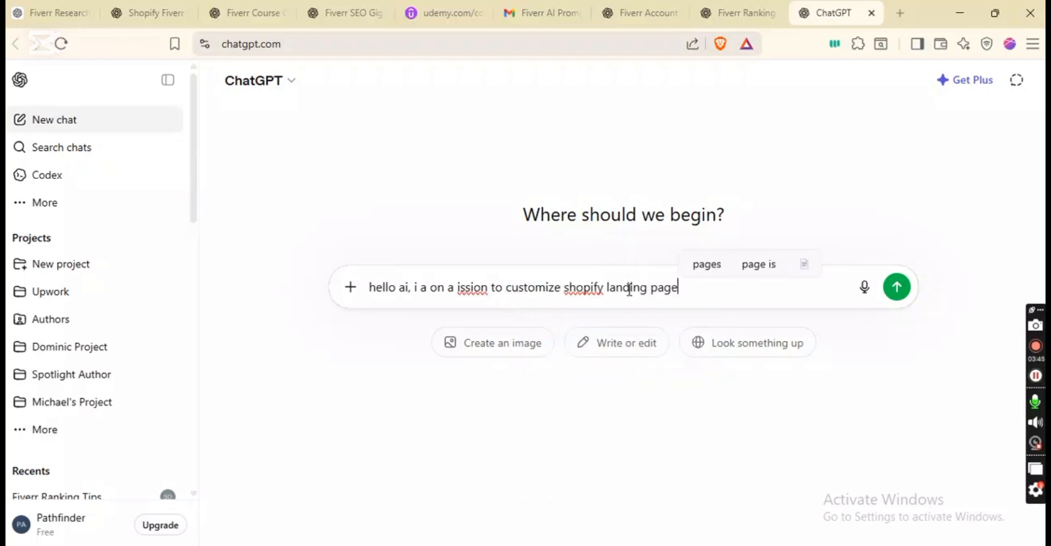
text(, ind i need you to generate )
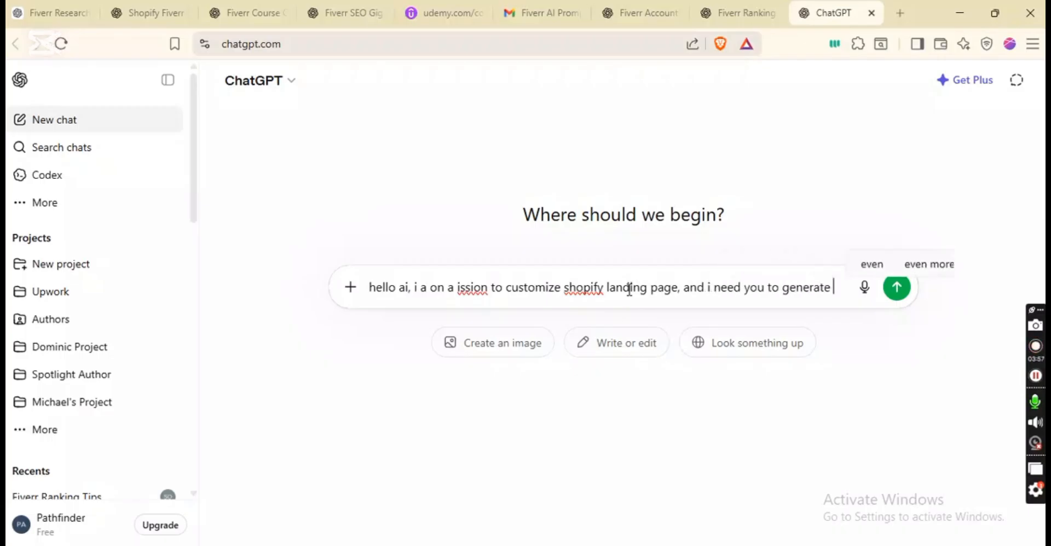
text(everything the landing pag)
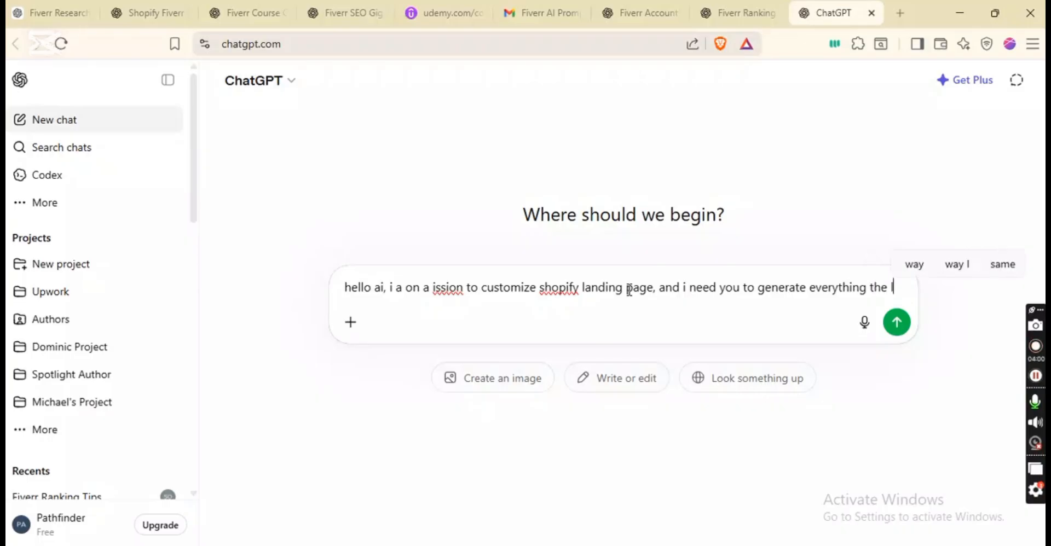
text(e wil)
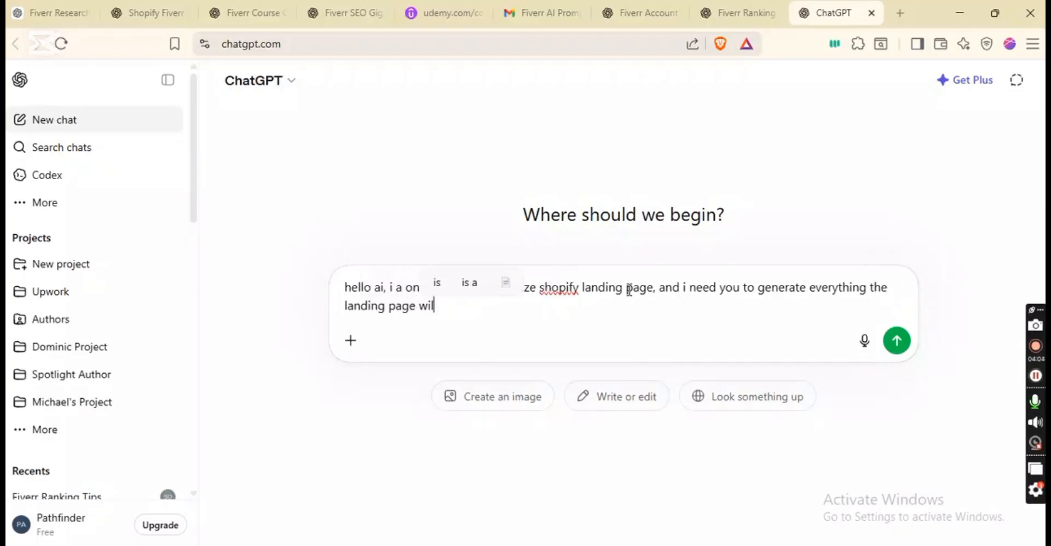
text(l need. y)
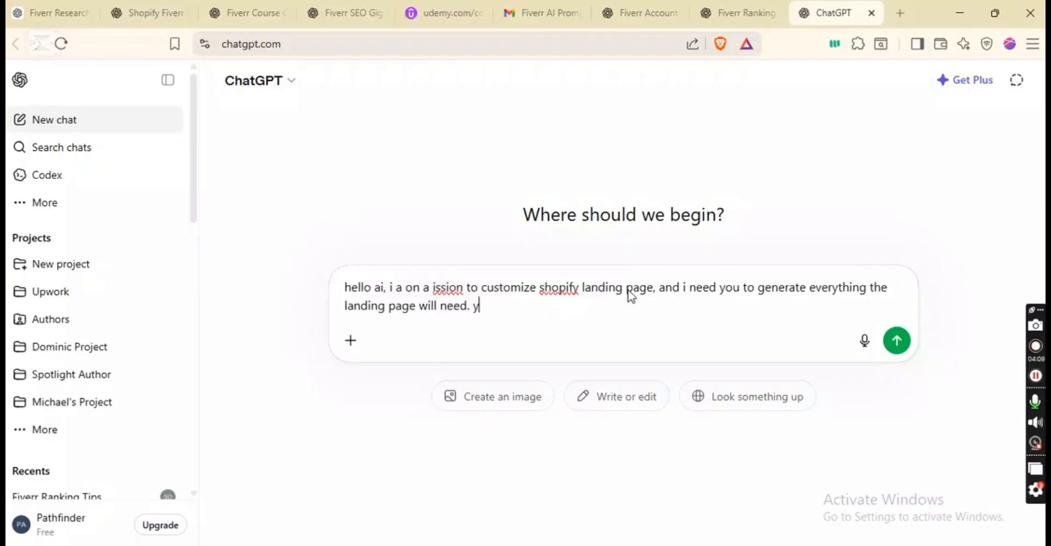
key(BackSpace)
text(My store name is)
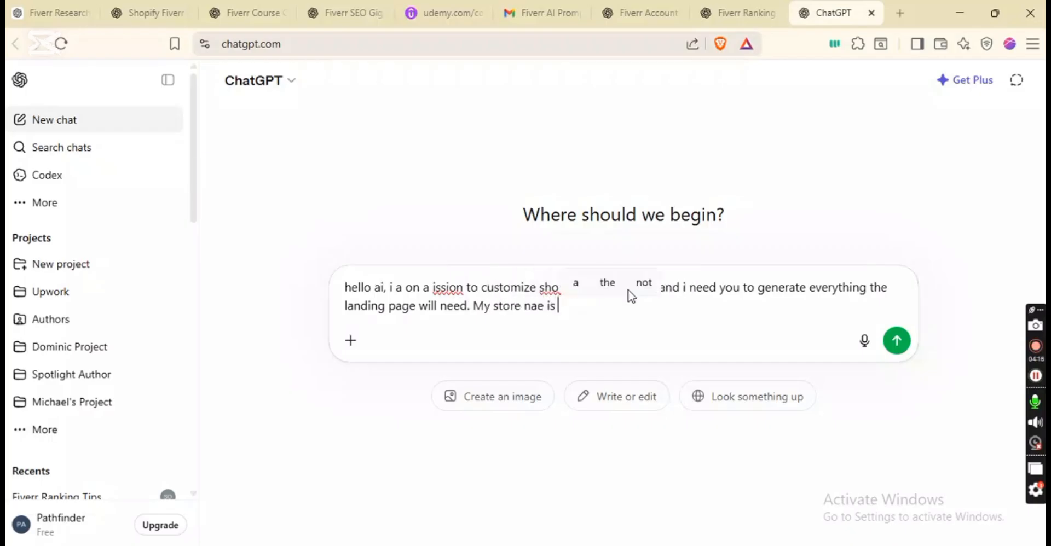
text( ahkinsboutique and i sell)
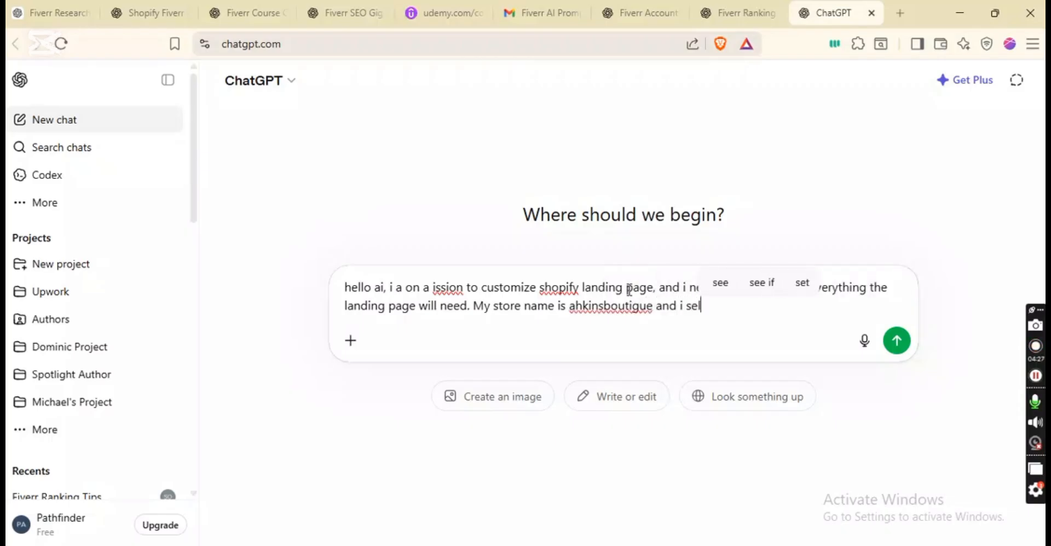
click(639, 311)
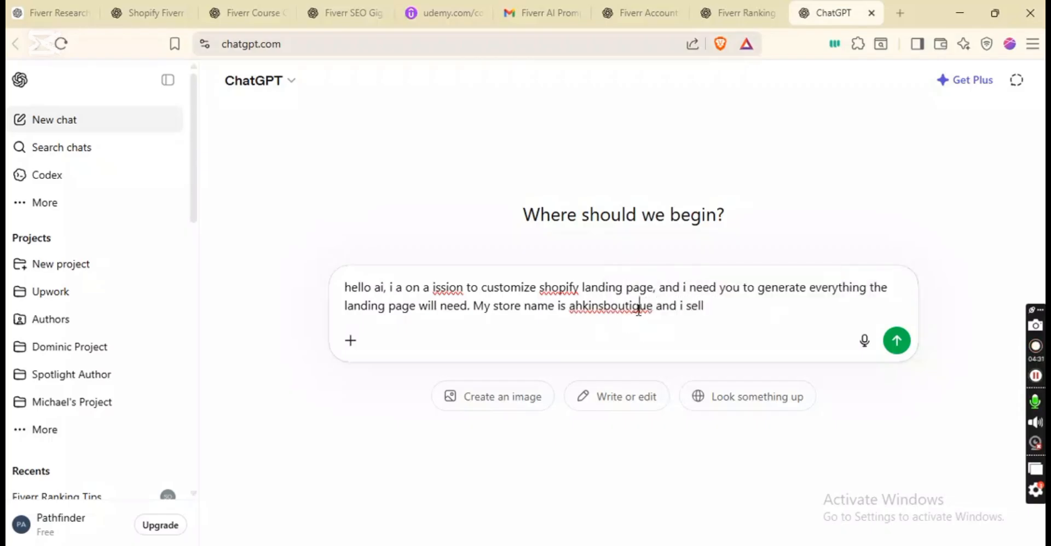
click(731, 308)
Step: Add male and female wears, request everything from announcement bar to footer, fix typos, and send
text(wea)
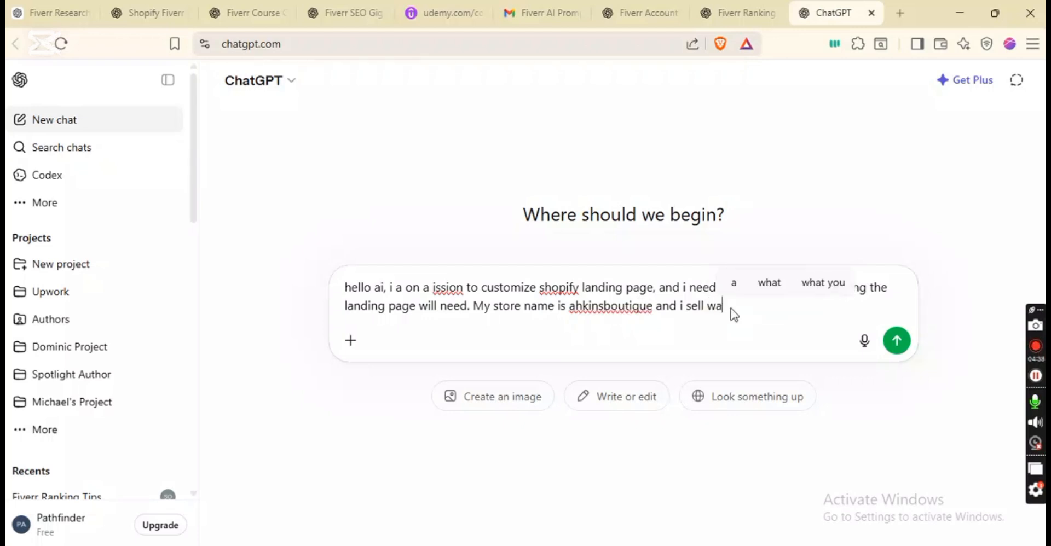
text(rs for male an)
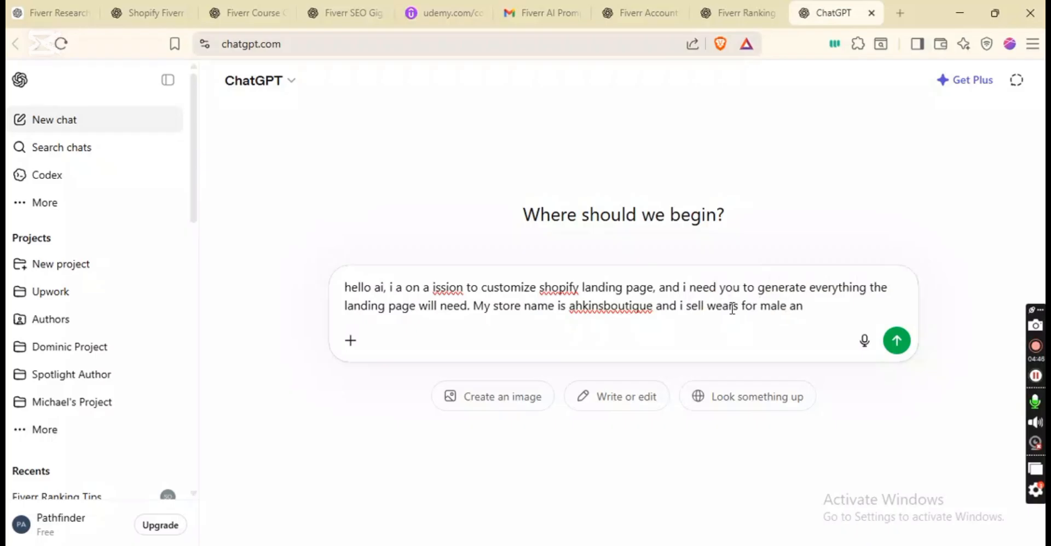
text(d feale)
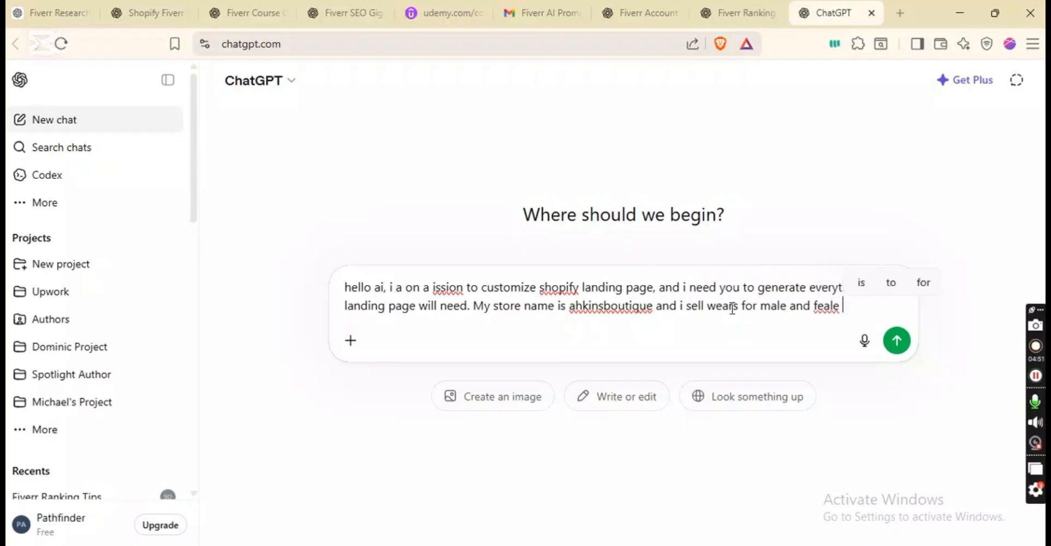
key(Left)
text(wears)
key(shift+Return)
text(generate ev)
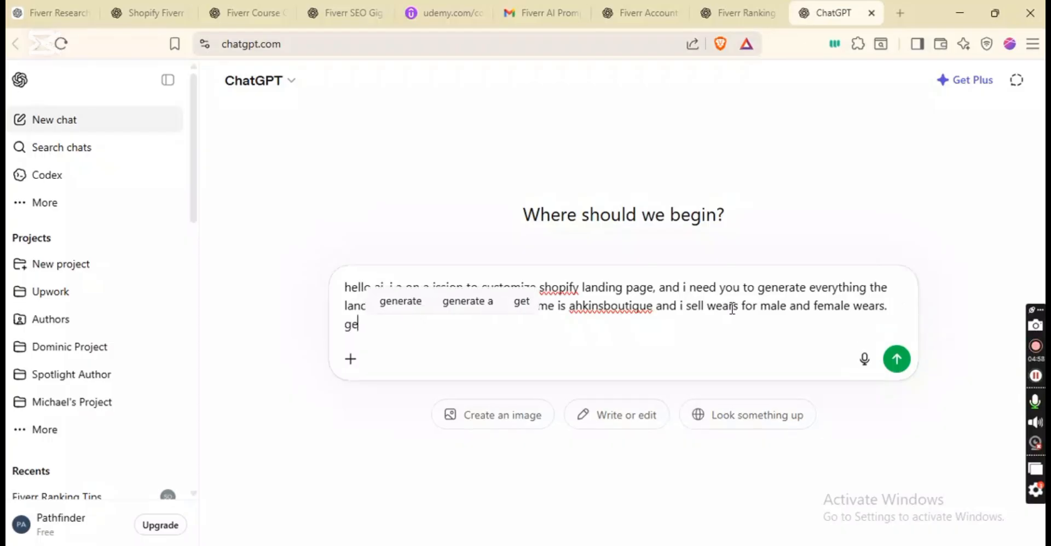
text(erything )
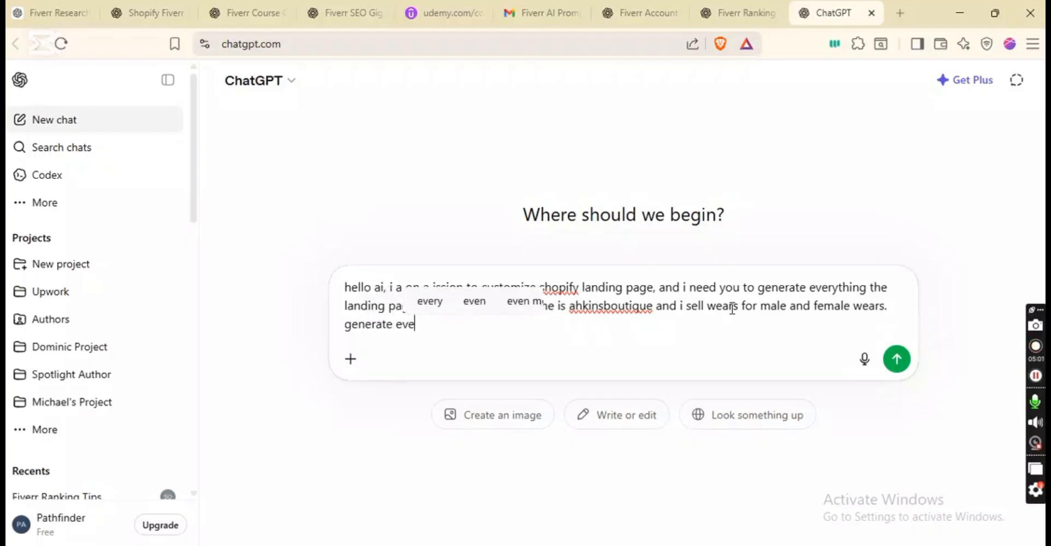
text(i n)
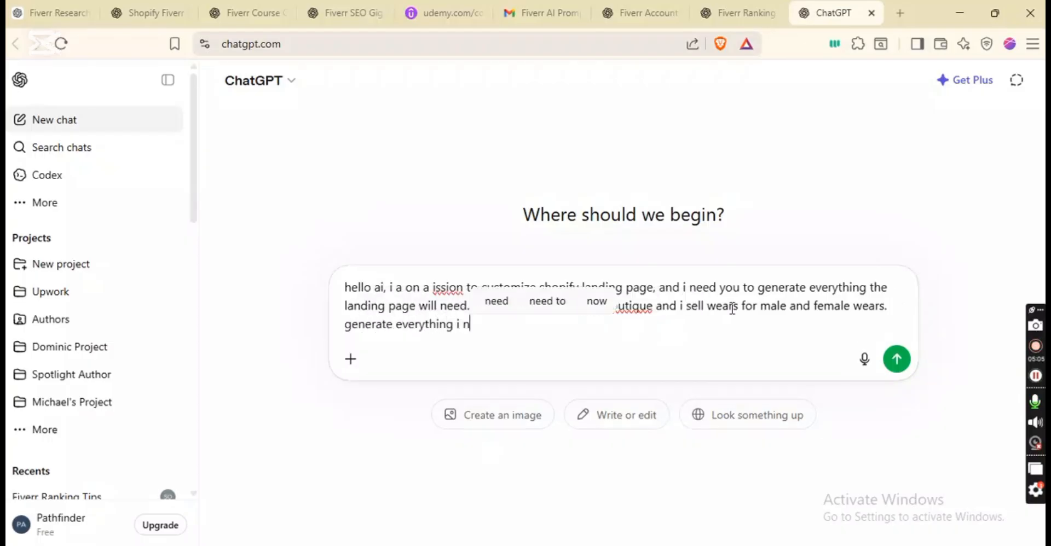
text(eed from annou)
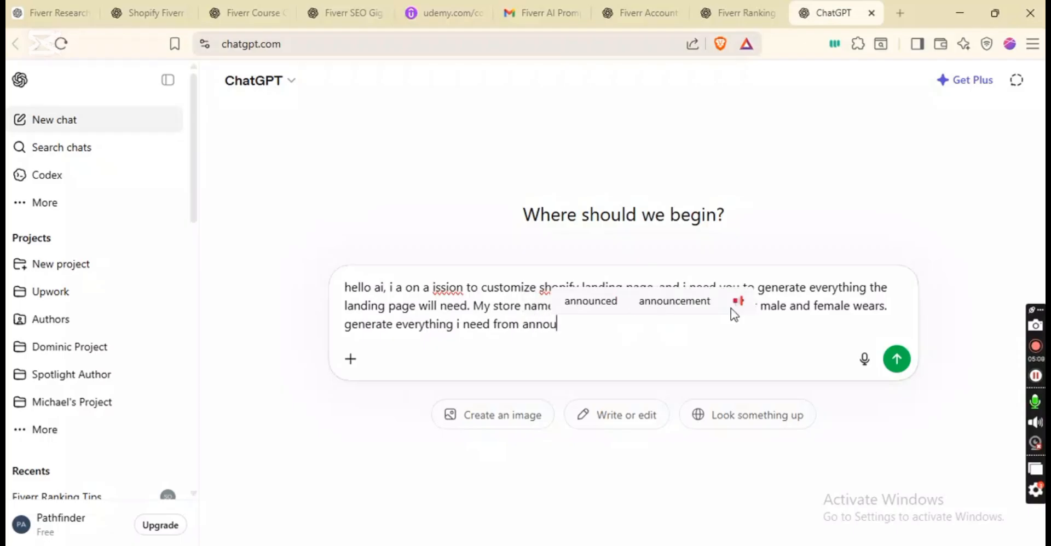
text(nceent ba)
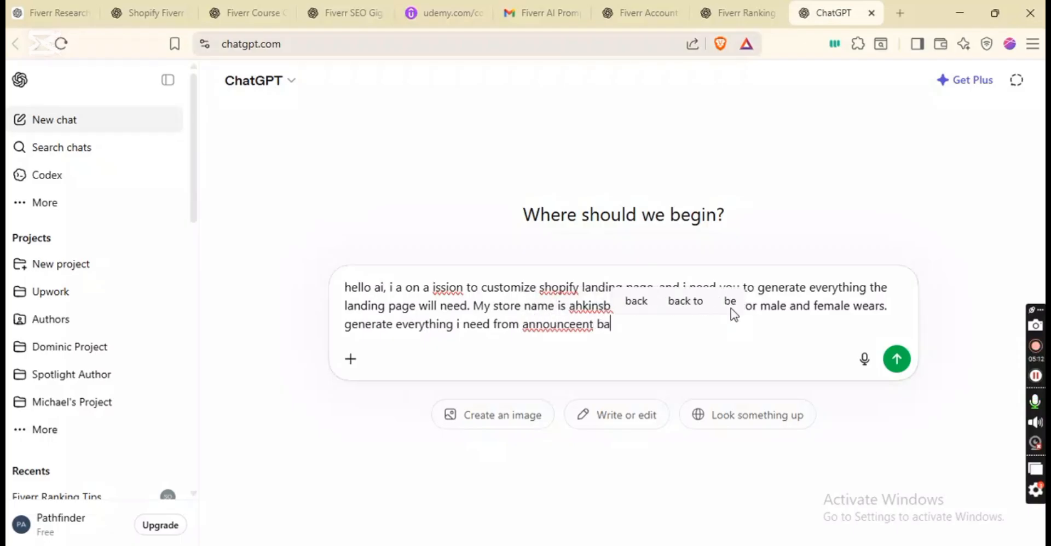
text(r to footer session)
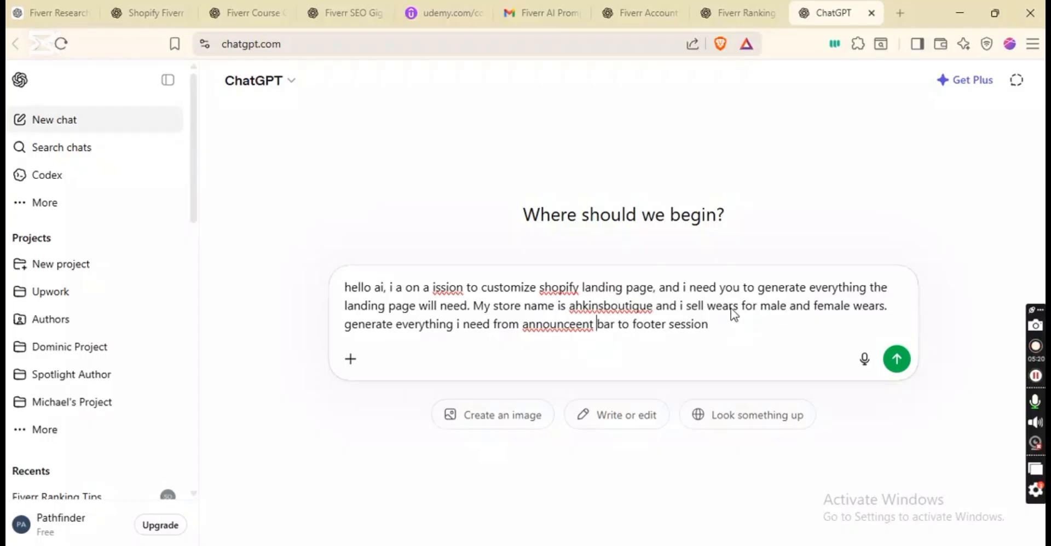
text(m)
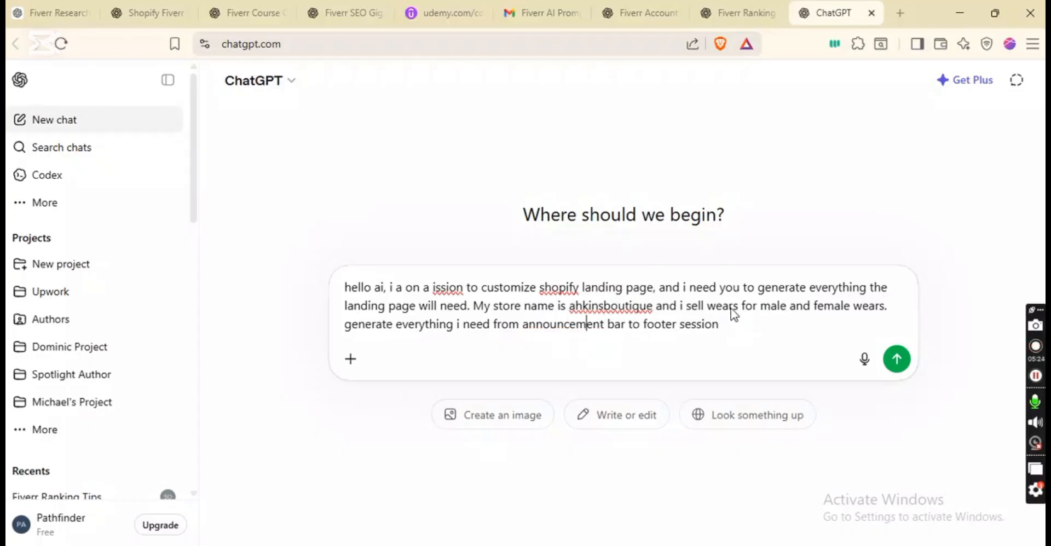
click(403, 288)
text(m)
key(Right)
key(Right)
key(Right)
key(Right)
key(Right)
key(Right)
text(m)
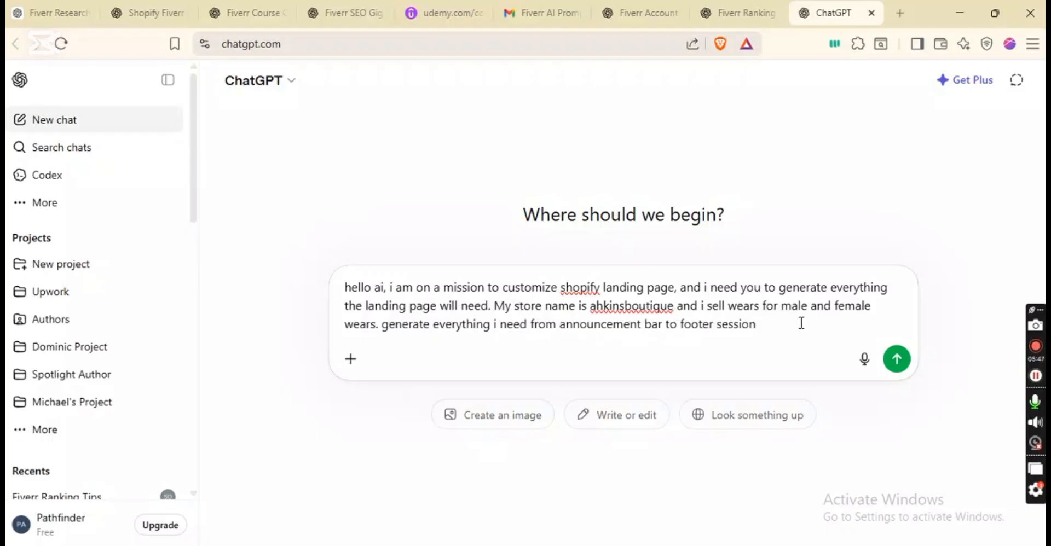
key(Return)
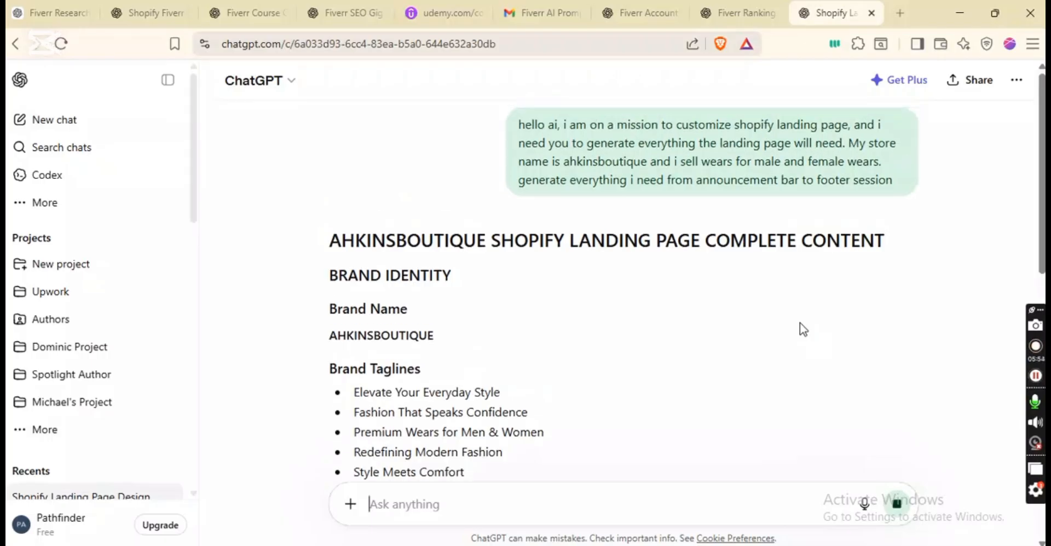
Step: Scroll through ChatGPT's landing-page reply, selecting the Header Navigation and Hero Banner items
scroll(547, 319, down, 3)
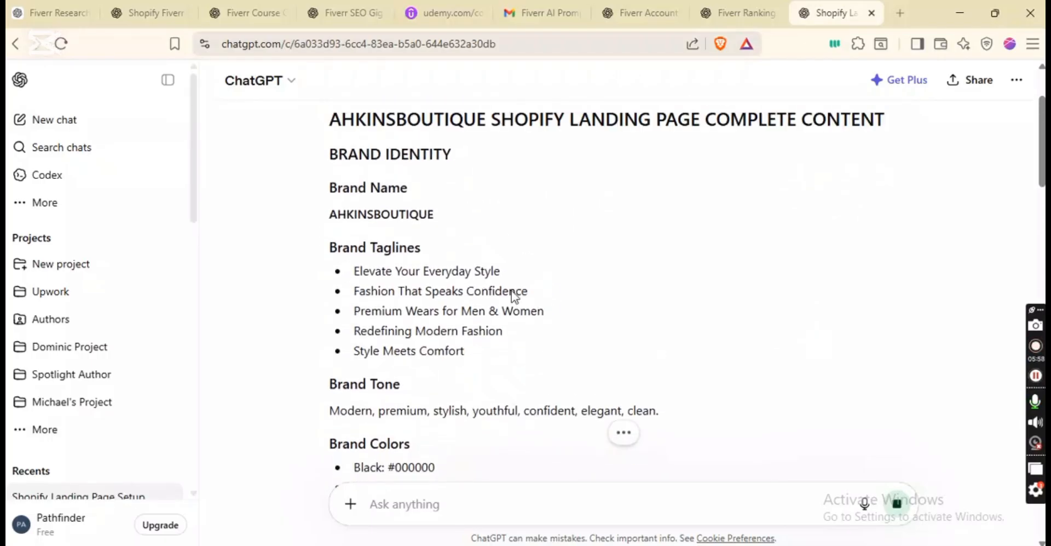
scroll(368, 336, down, 2)
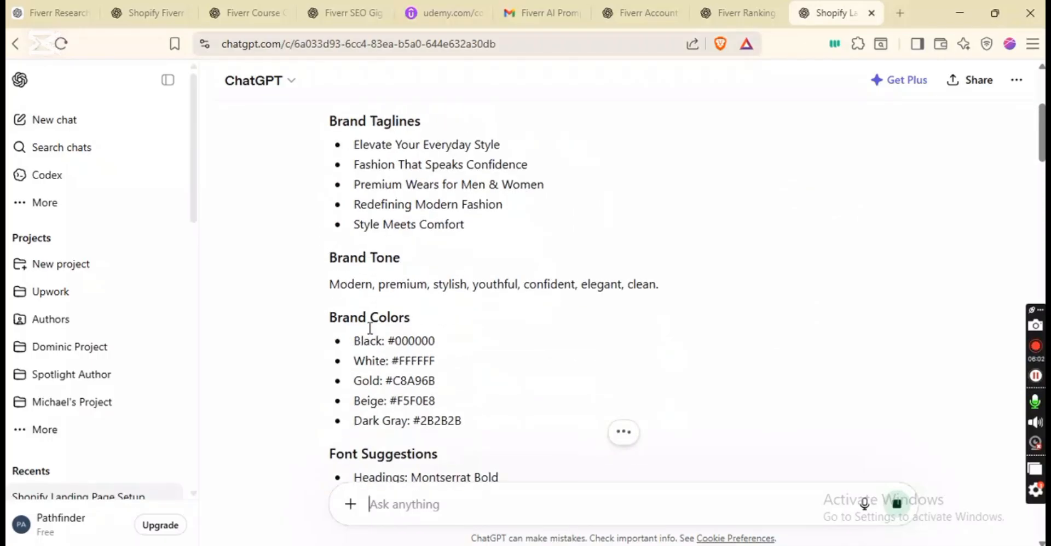
scroll(437, 343, down, 3)
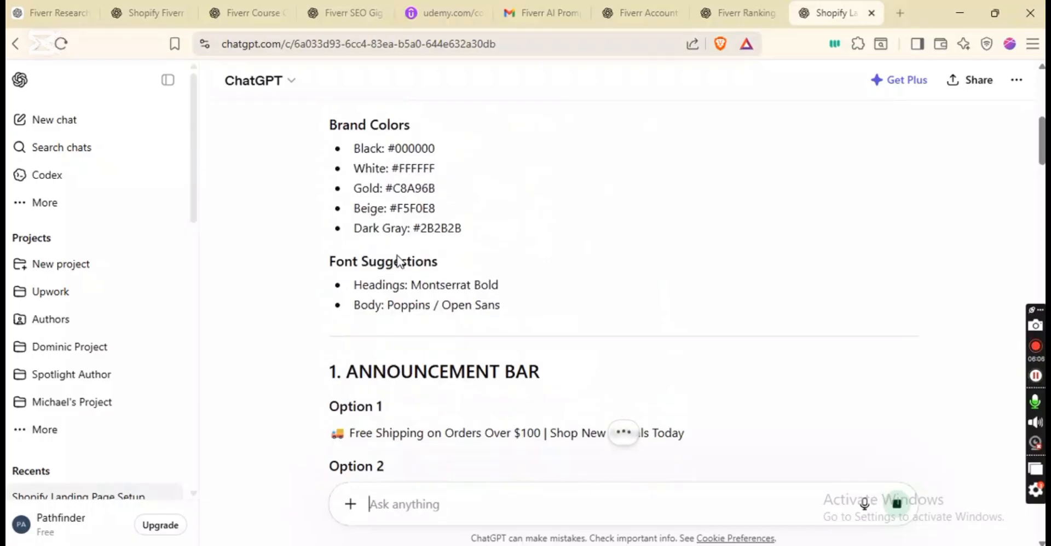
scroll(422, 334, down, 2)
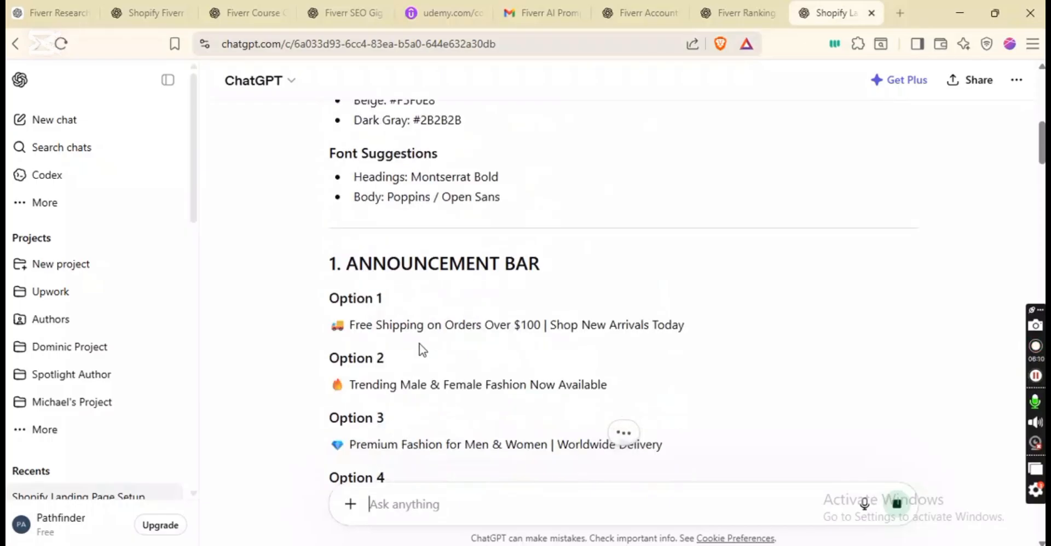
scroll(422, 350, down, 2)
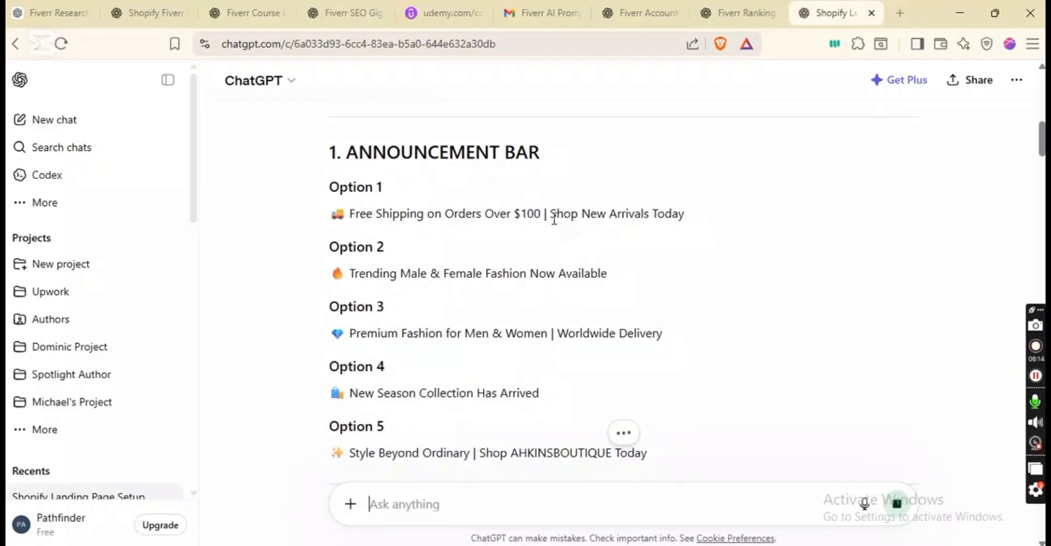
scroll(582, 220, down, 5)
scroll(582, 220, up, 4)
scroll(582, 220, down, 7)
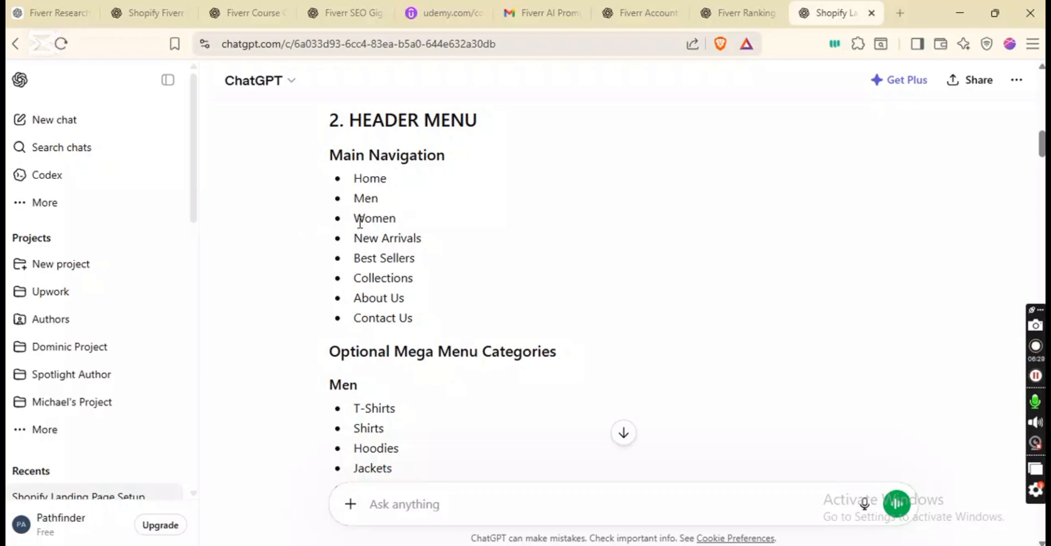
scroll(376, 216, down, 1)
scroll(392, 239, down, 10)
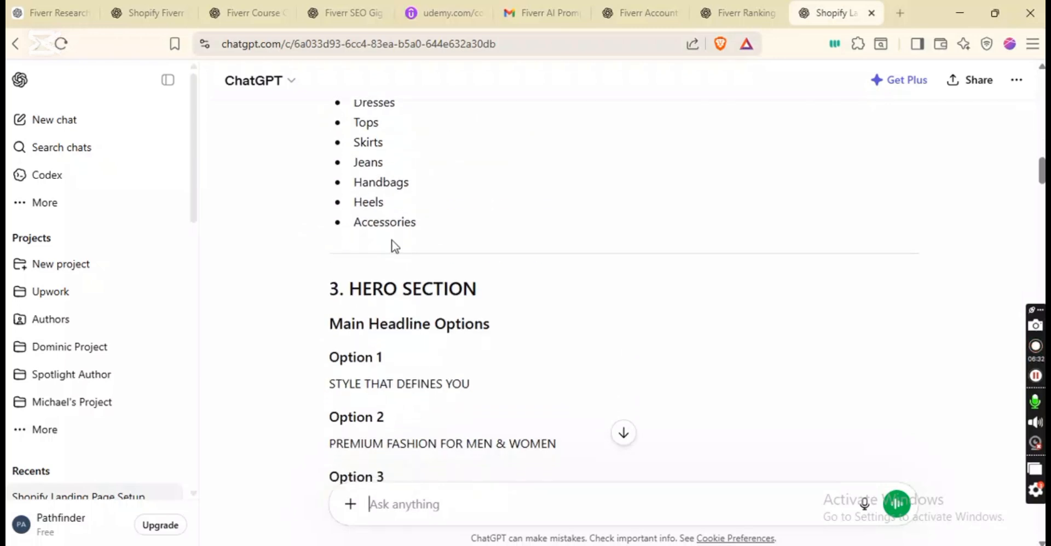
scroll(393, 244, up, 10)
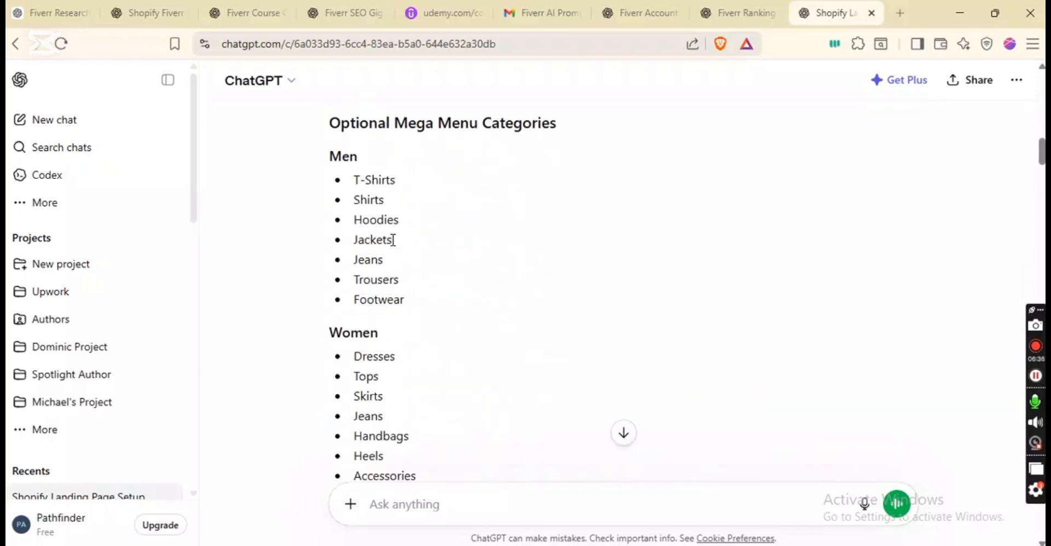
scroll(393, 240, up, 4)
scroll(364, 237, down, 15)
scroll(438, 254, down, 12)
scroll(472, 364, down, 13)
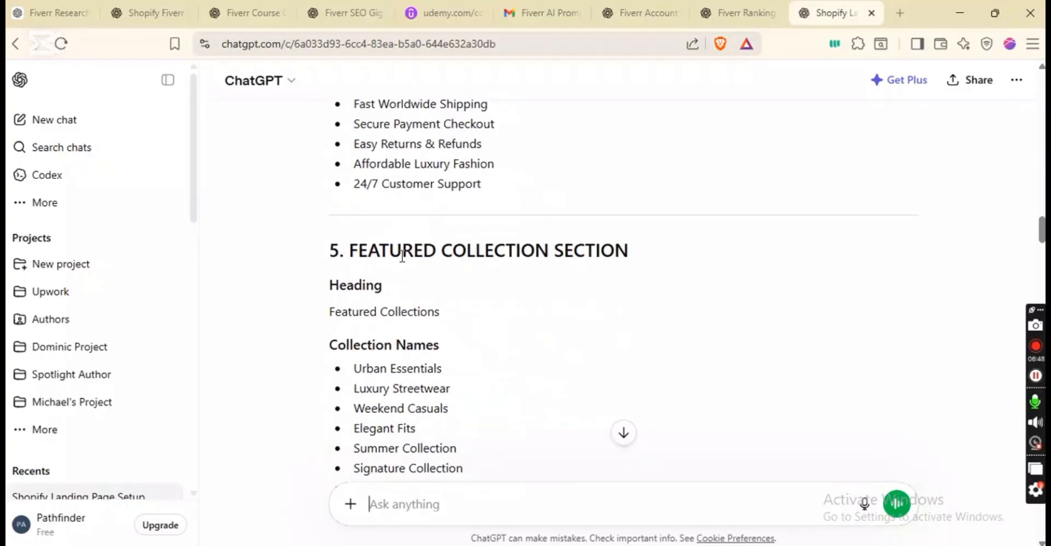
scroll(446, 260, down, 3)
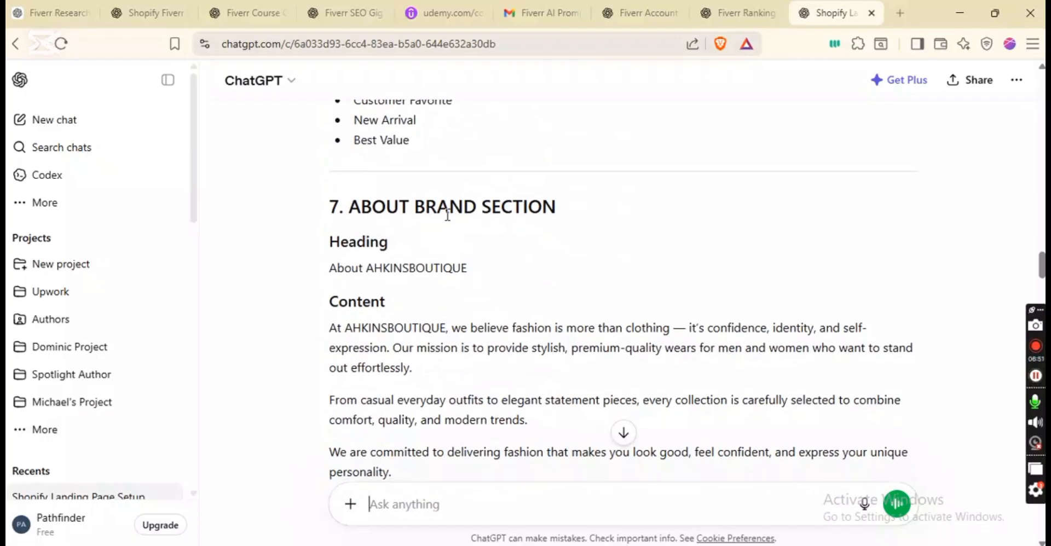
scroll(413, 320, down, 7)
scroll(440, 392, down, 4)
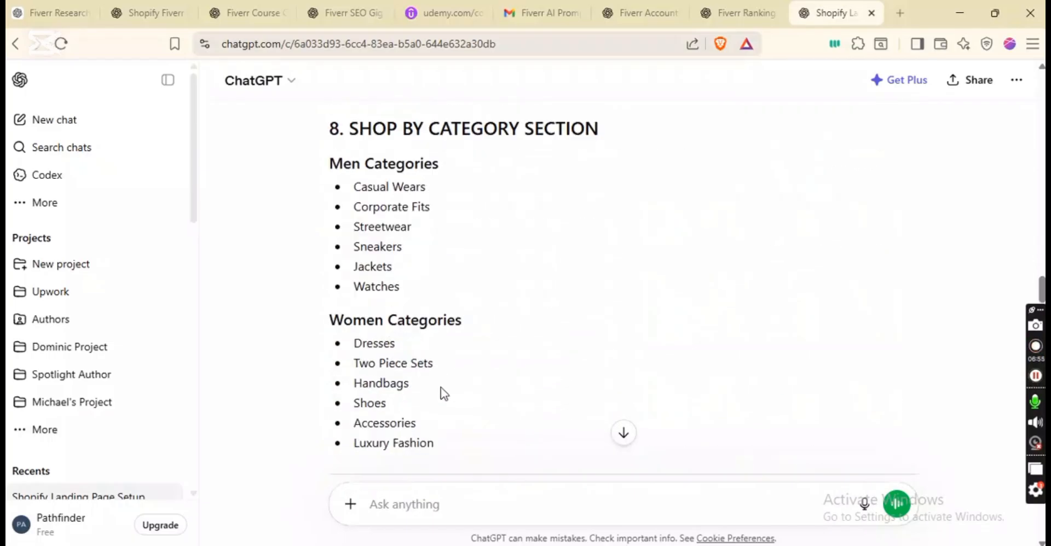
scroll(399, 416, down, 4)
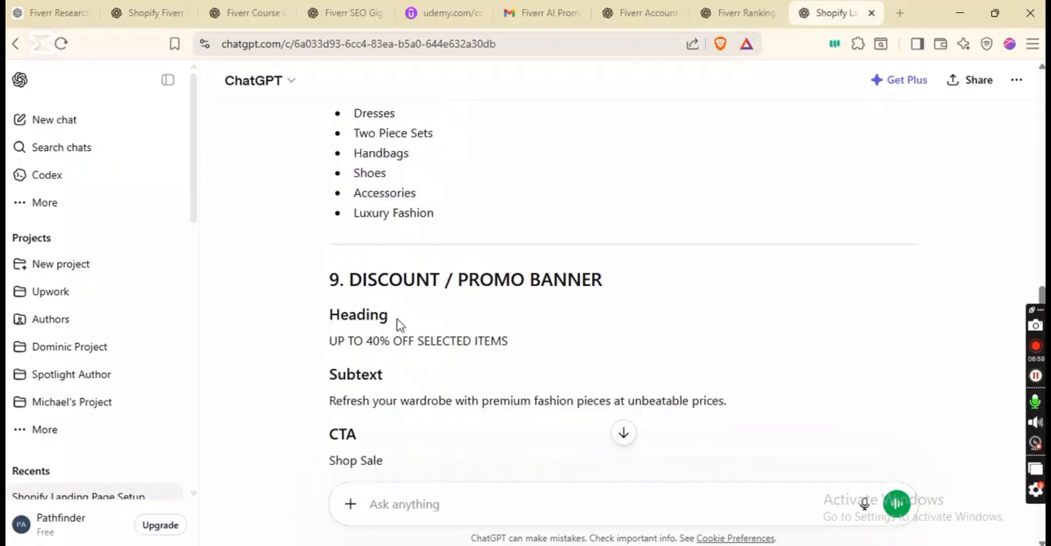
scroll(375, 366, down, 3)
scroll(372, 366, down, 10)
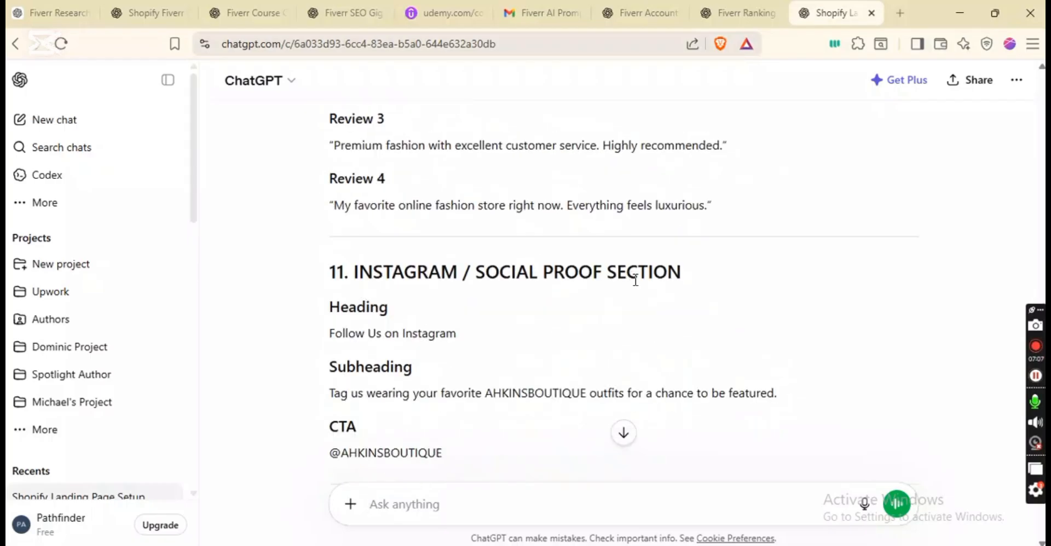
scroll(635, 284, down, 15)
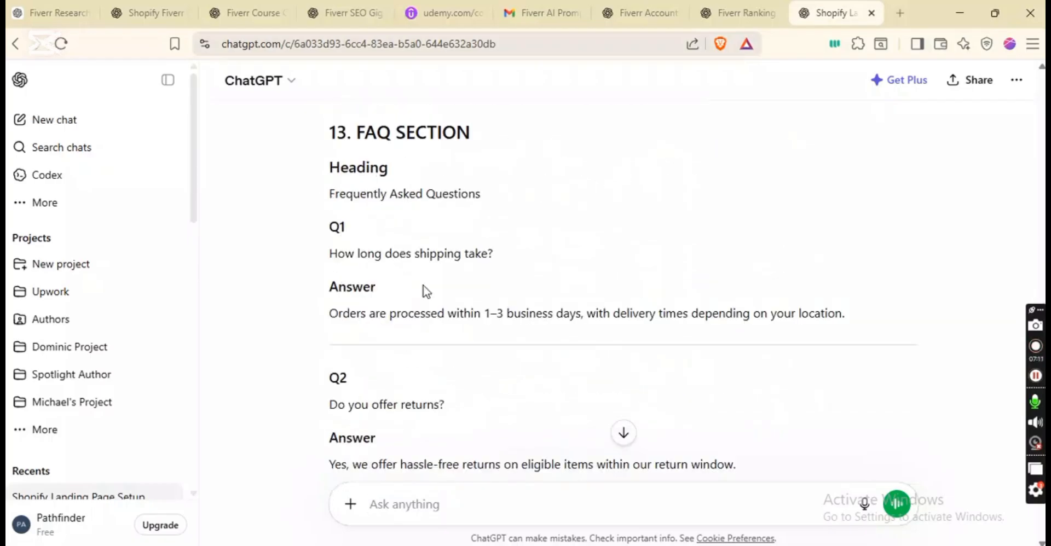
scroll(424, 291, down, 14)
scroll(406, 229, up, 2)
scroll(437, 224, down, 7)
scroll(415, 241, up, 2)
scroll(344, 266, down, 12)
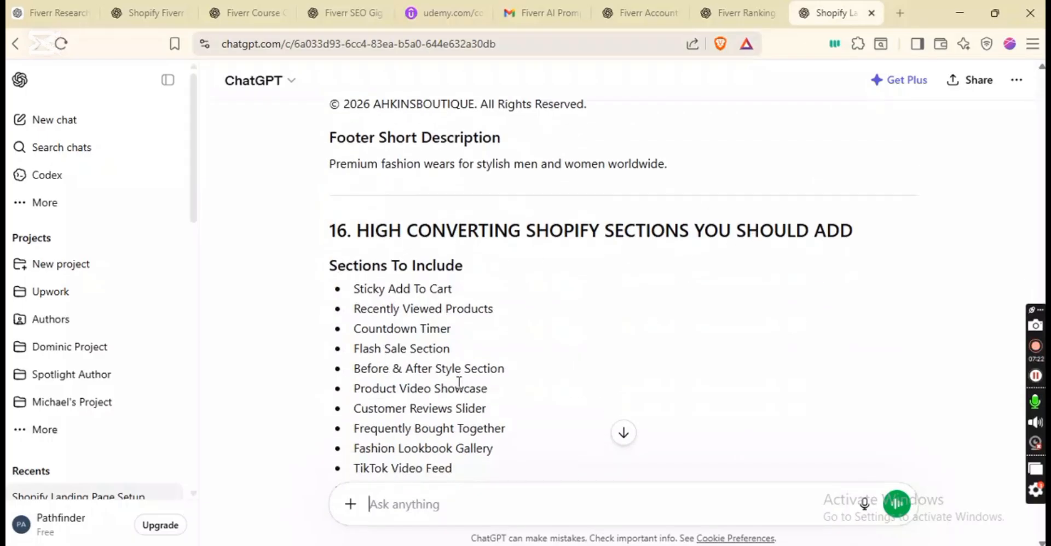
scroll(397, 371, down, 1)
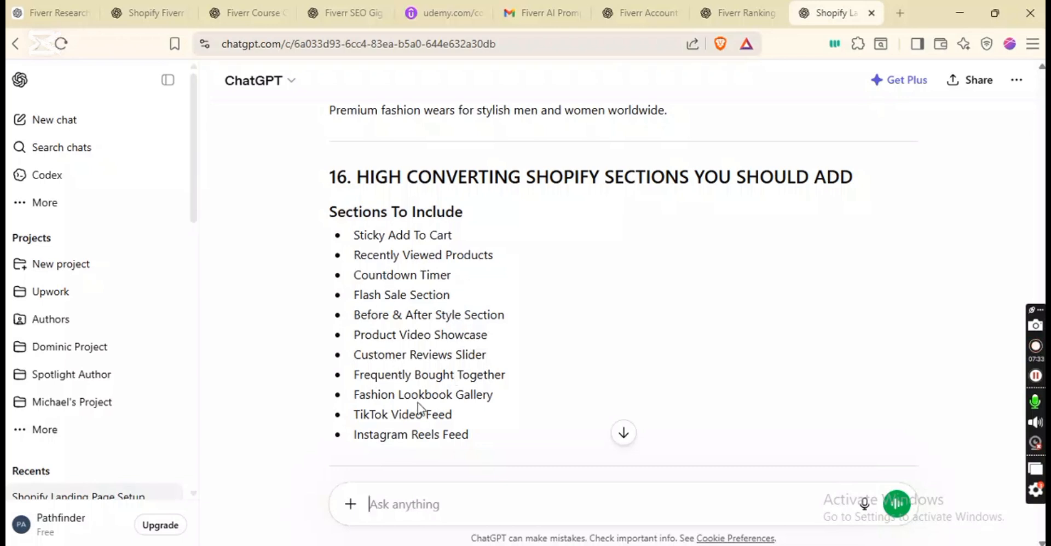
scroll(417, 420, down, 5)
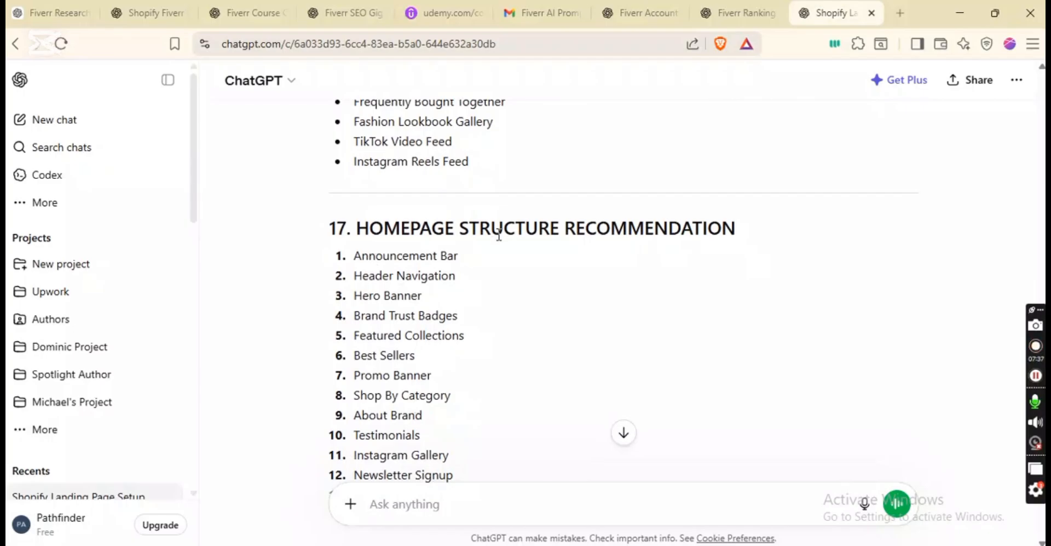
scroll(414, 356, down, 1)
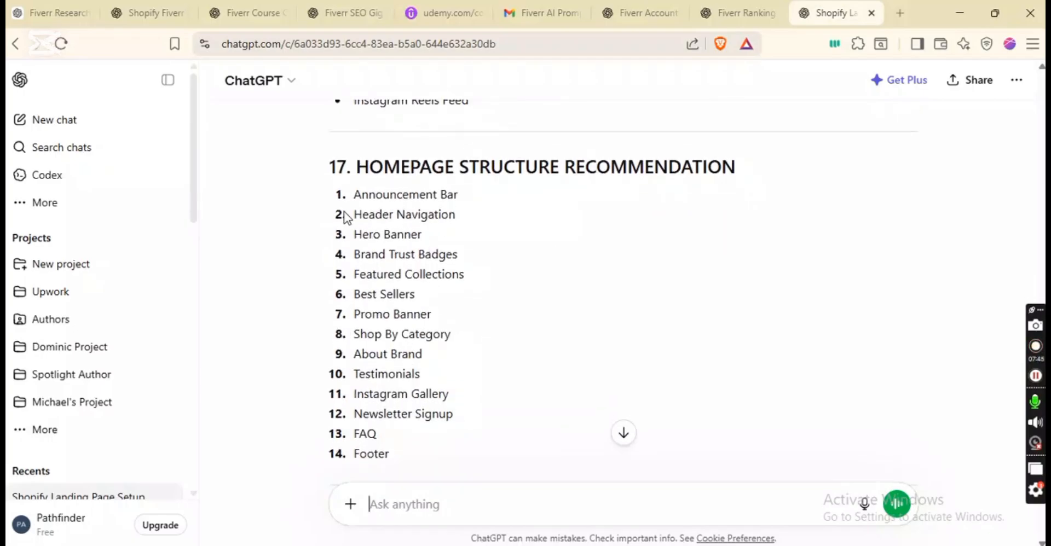
drag(346, 216, 455, 215)
drag(404, 236, 354, 239)
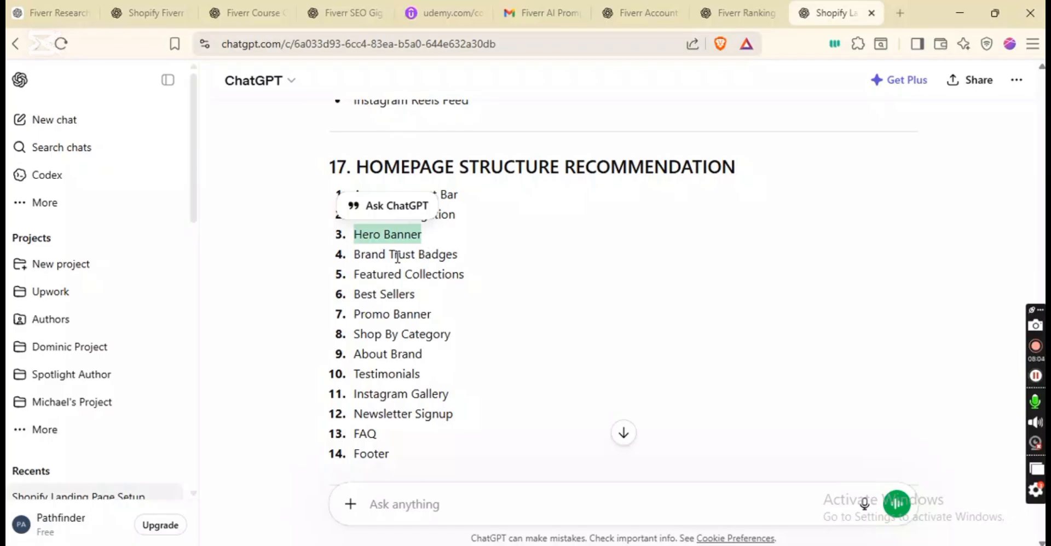
Step: Select the 'Free Shipping on Orders Over $100 | Shop New Arrivals Today' announcement line
scroll(416, 355, down, 5)
scroll(417, 353, up, 15)
scroll(419, 350, up, 20)
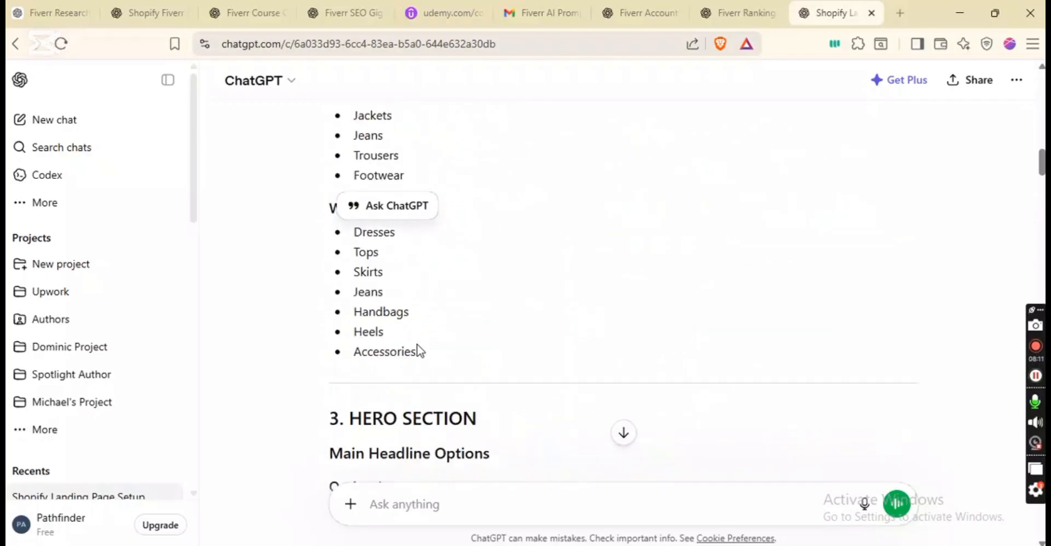
scroll(417, 350, up, 2)
scroll(418, 344, down, 10)
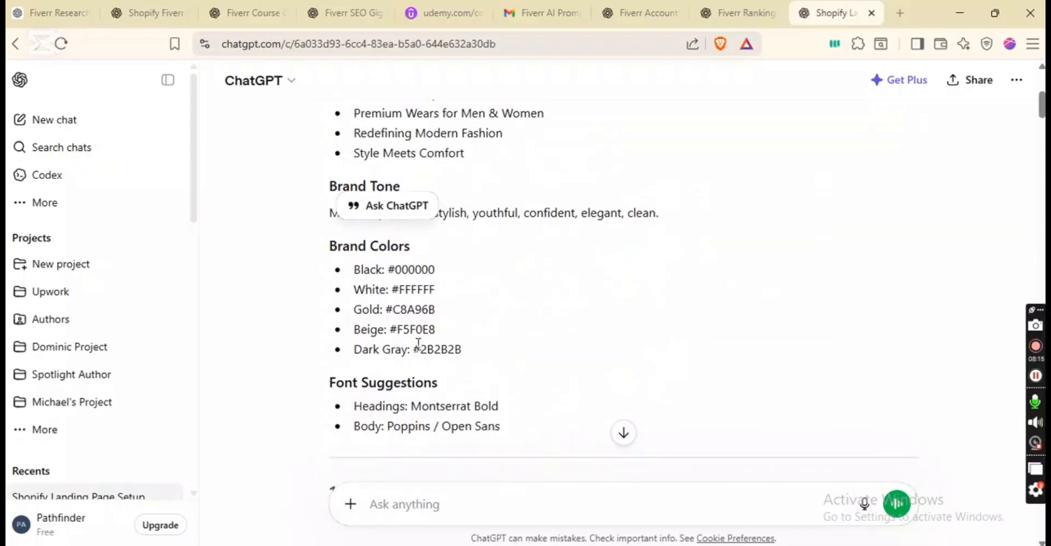
drag(697, 342, 326, 343)
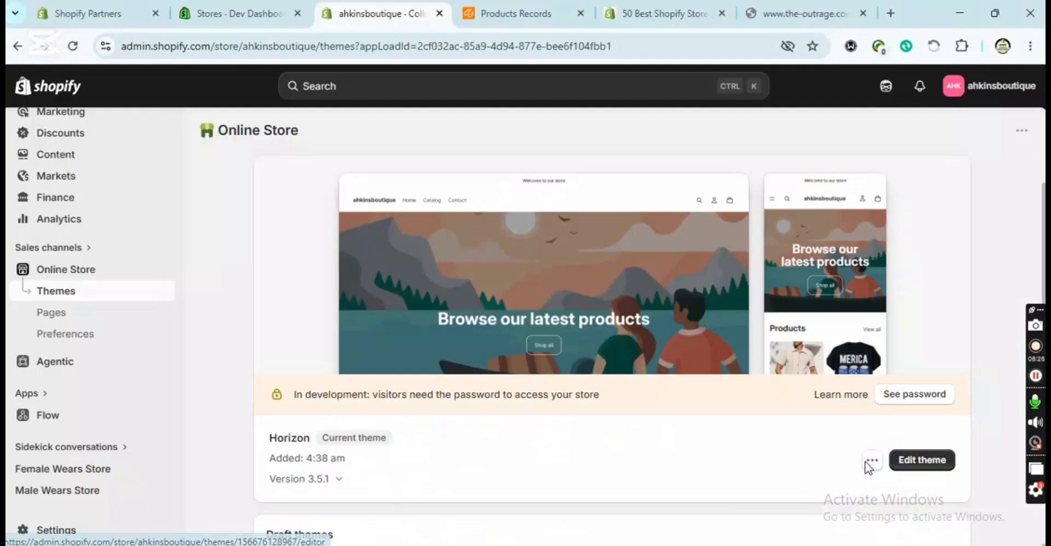
Step: Duplicate the Horizon theme, creating a Copy of Horizon draft theme
scroll(878, 416, down, 2)
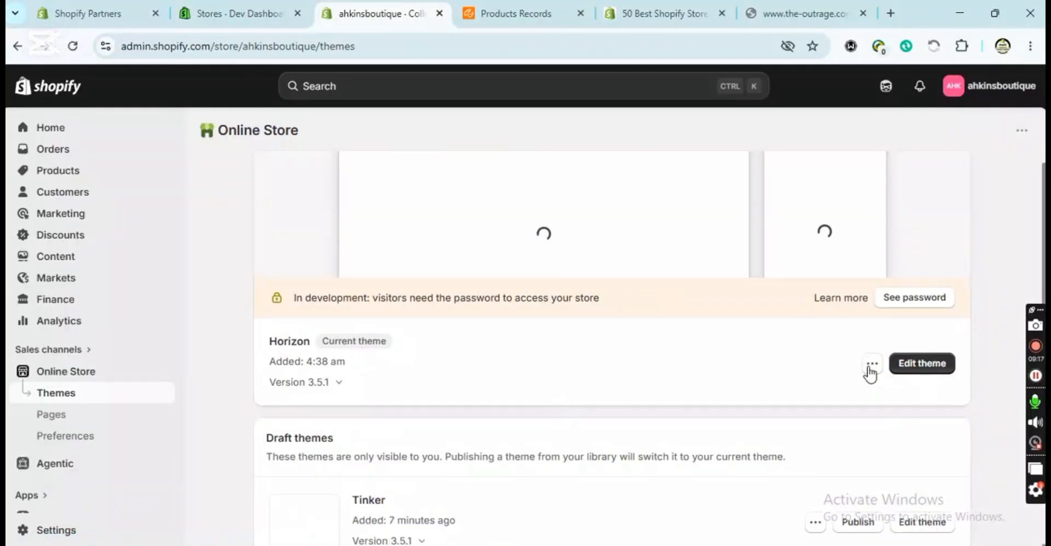
click(871, 366)
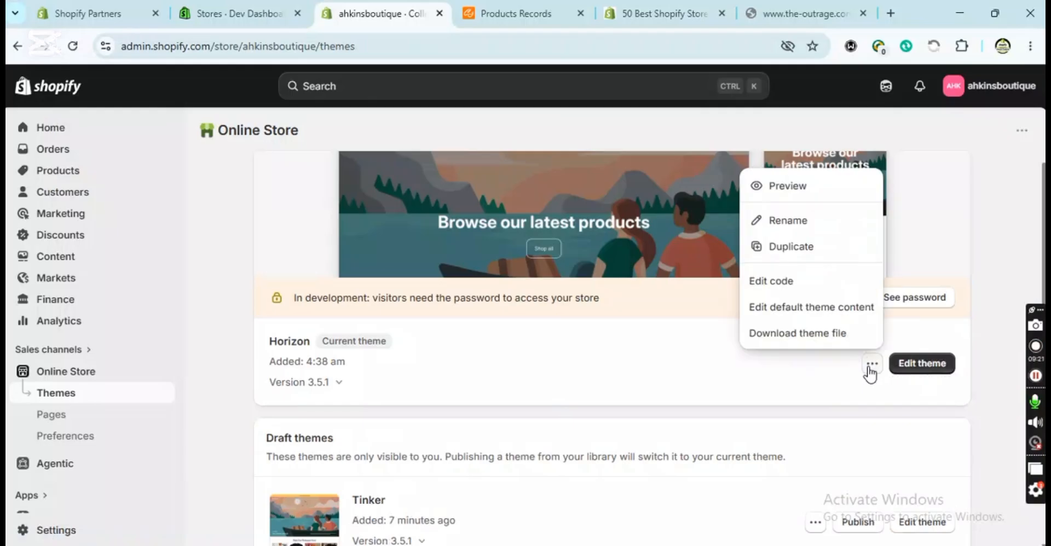
click(792, 249)
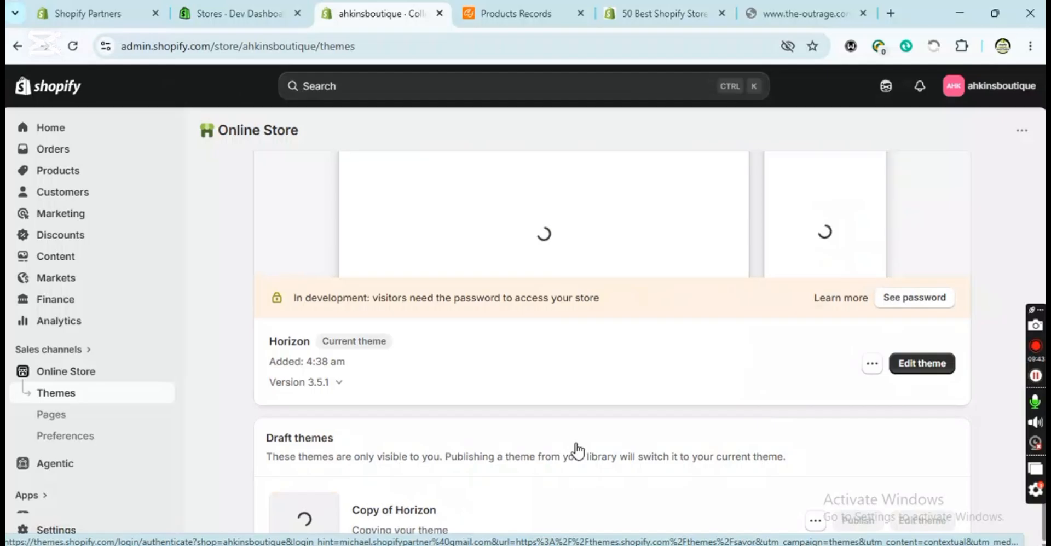
scroll(577, 451, down, 14)
scroll(575, 447, up, 9)
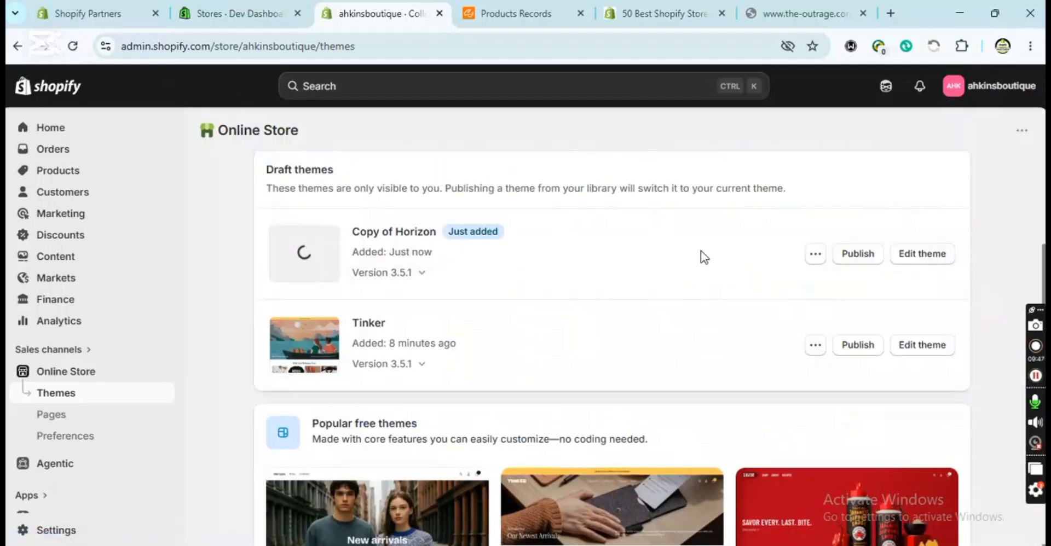
scroll(707, 208, up, 2)
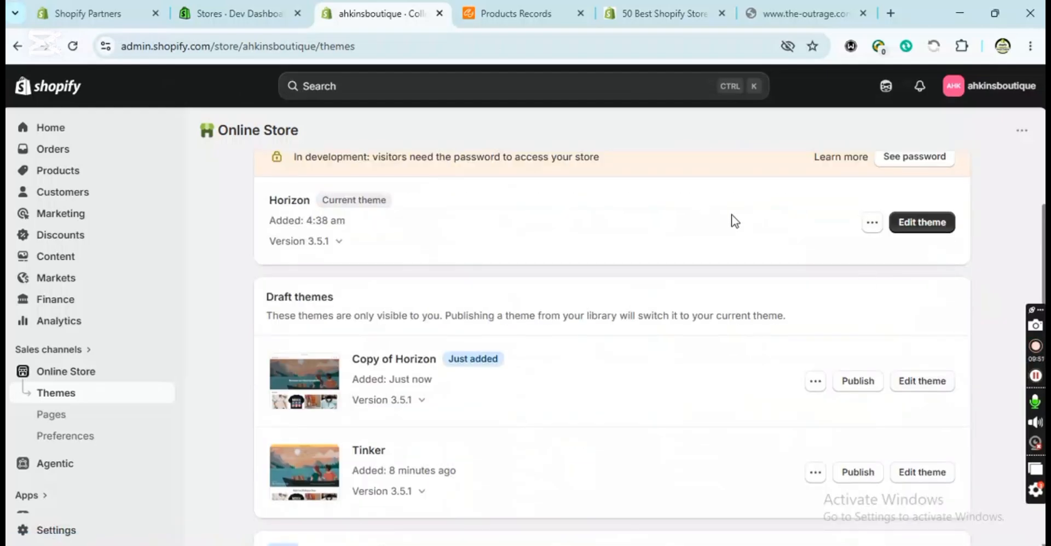
Step: Edit Copy of Horizon and paste the free-shipping line over the announcement text
click(936, 382)
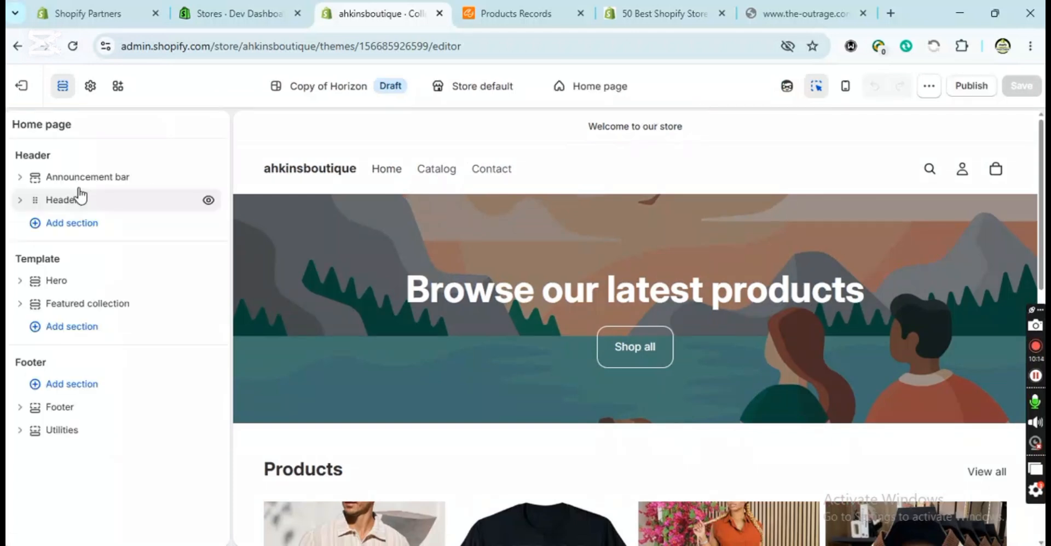
click(618, 130)
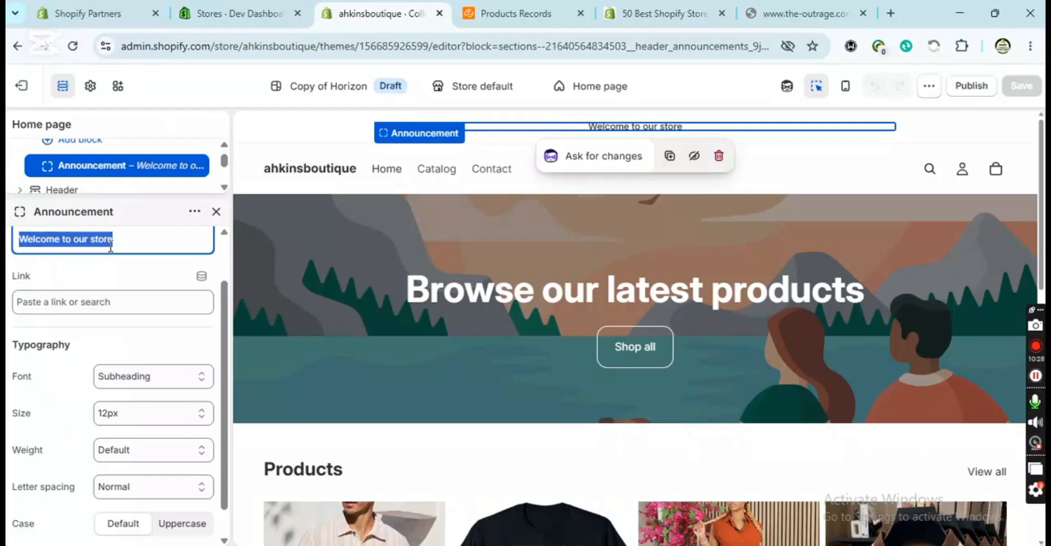
click(148, 244)
key(ctrl+a)
key(ctrl+v)
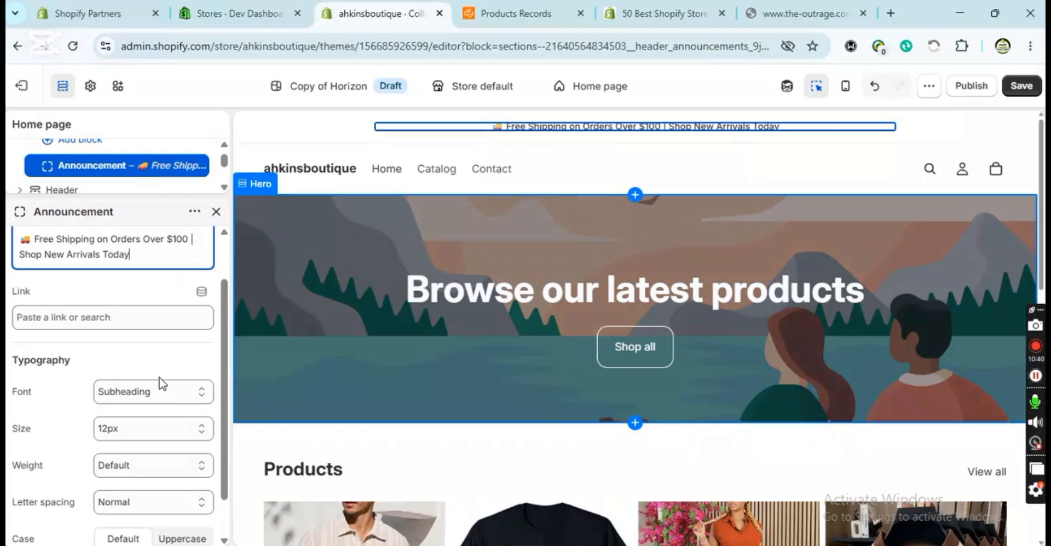
Step: Link the announcement to the Contact page, preview it, then remove the link
click(105, 321)
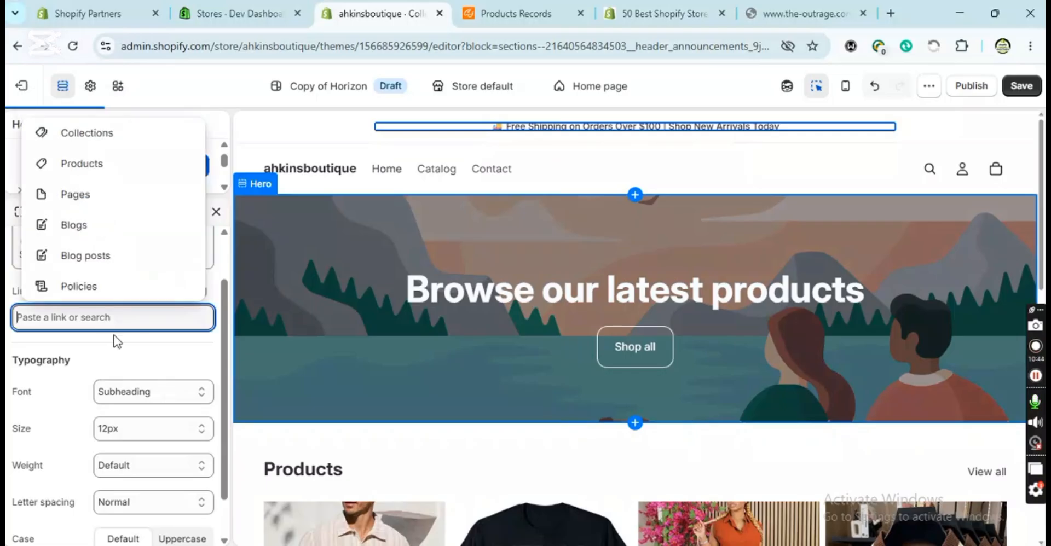
click(116, 343)
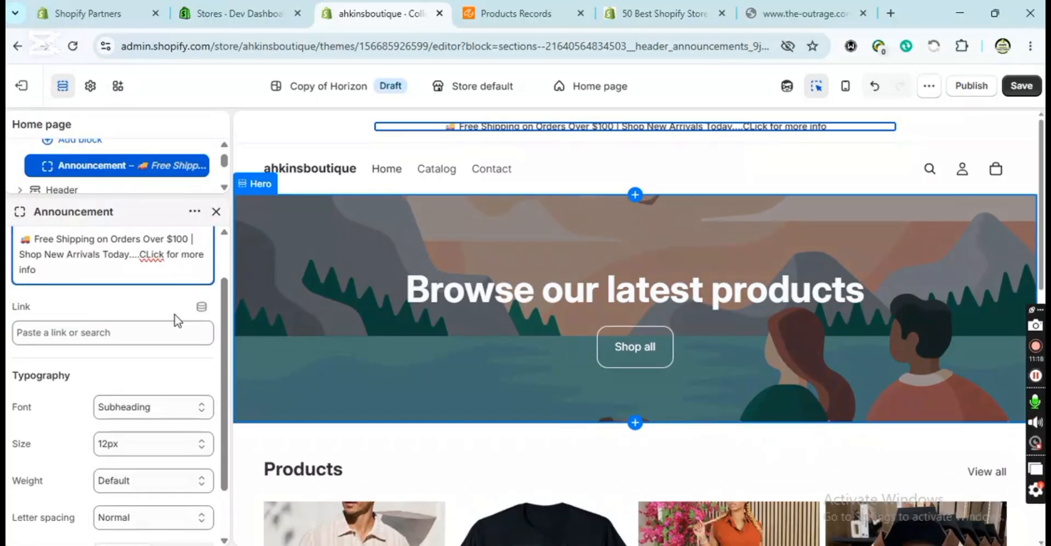
click(178, 334)
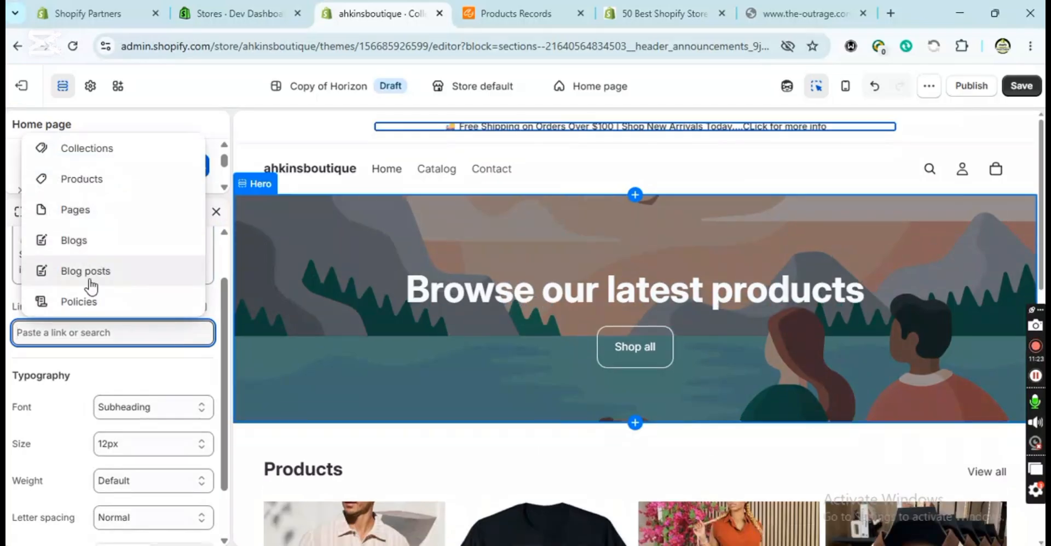
click(83, 218)
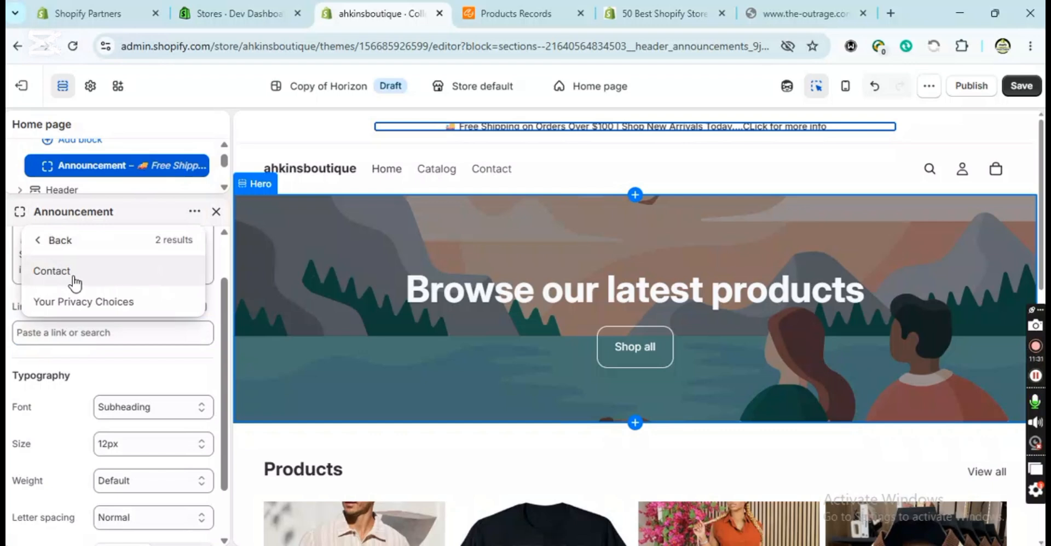
click(75, 283)
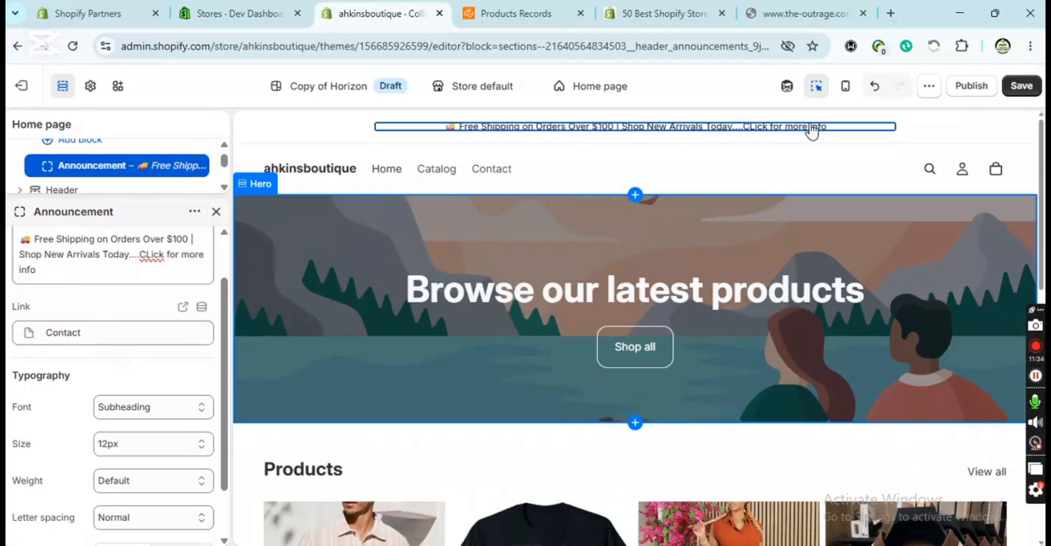
click(766, 132)
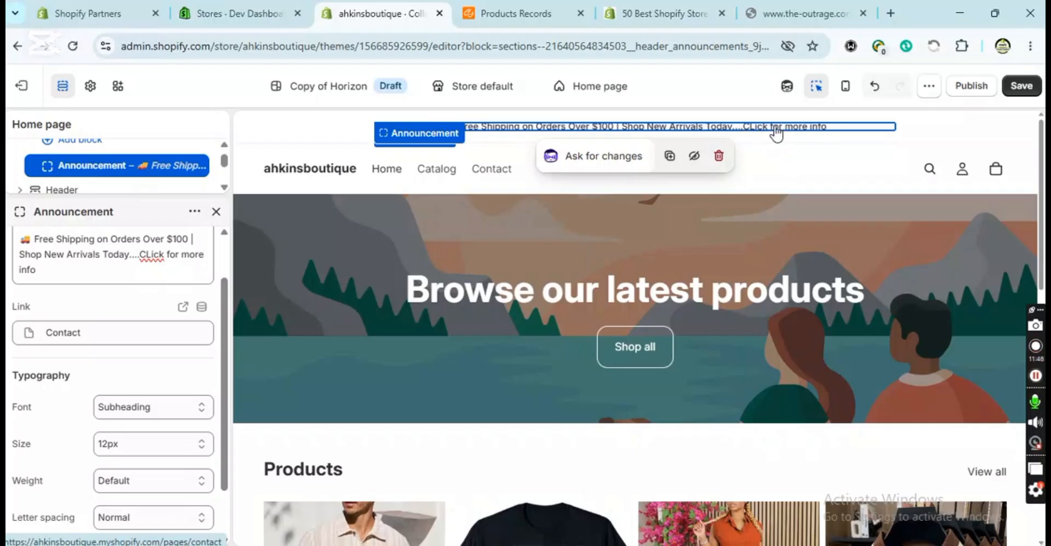
click(110, 333)
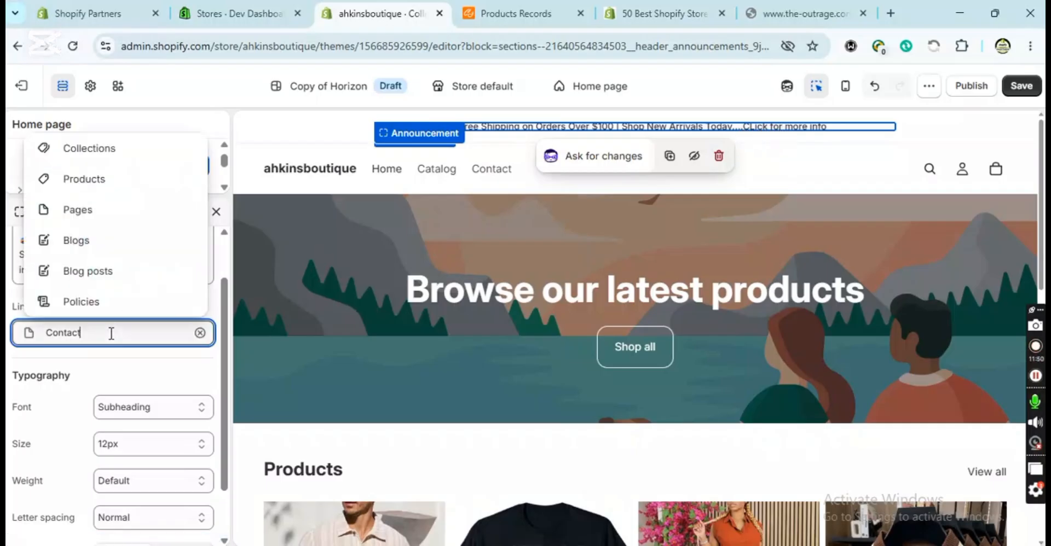
click(200, 334)
click(200, 334)
click(206, 361)
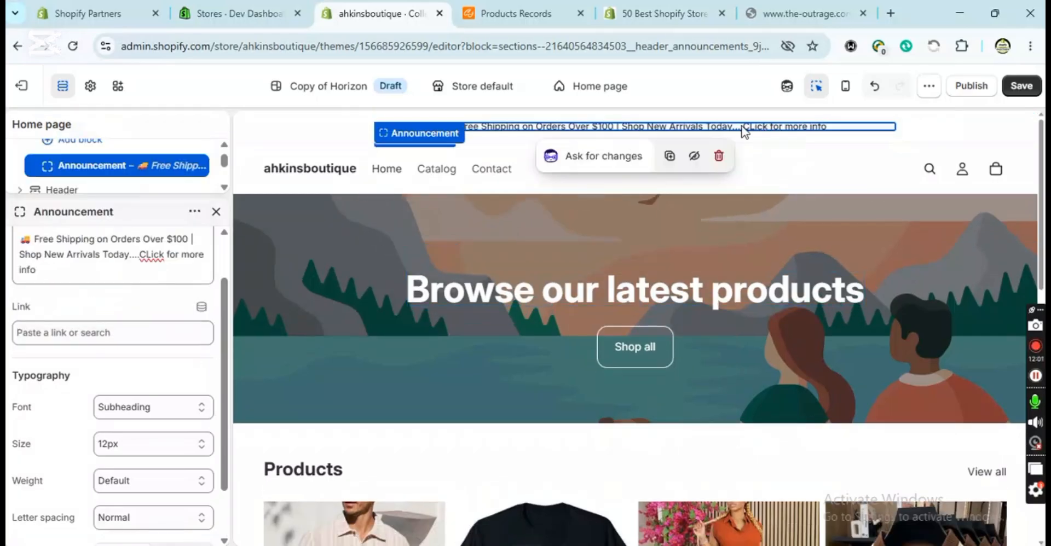
Step: Delete the extra wording from the announcement and save the theme
drag(130, 256, 157, 284)
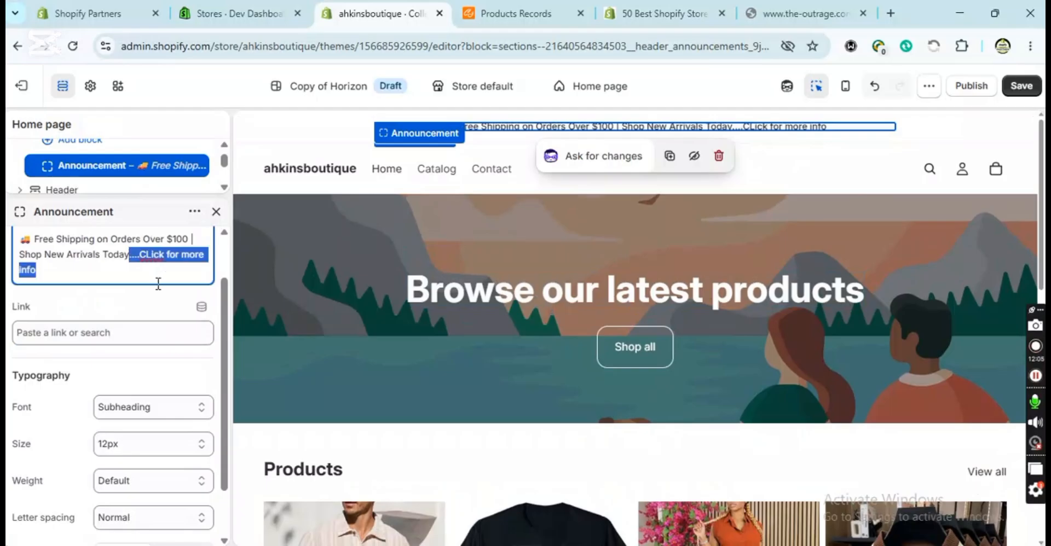
key(BackSpace)
scroll(169, 342, down, 1)
scroll(169, 345, up, 1)
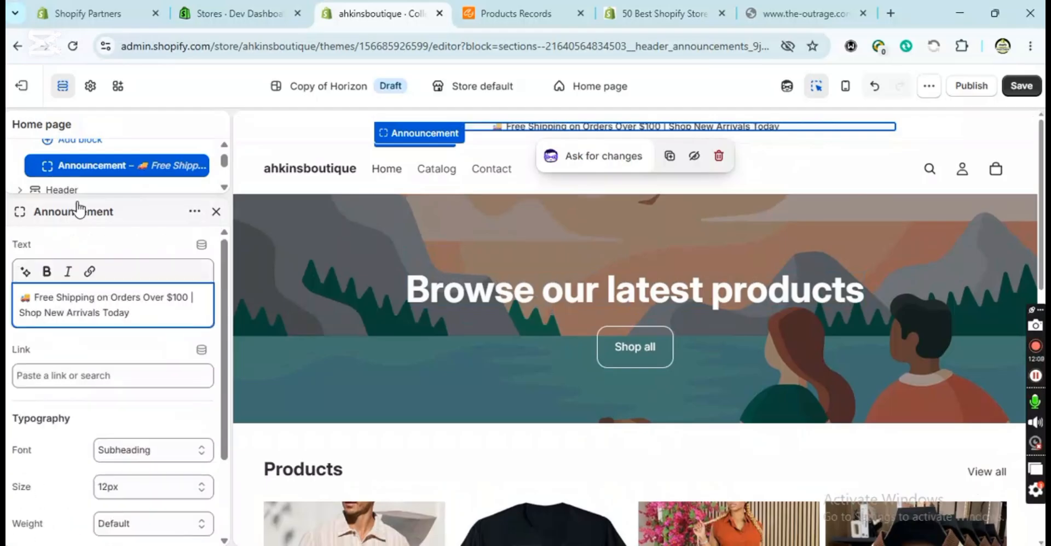
click(1019, 86)
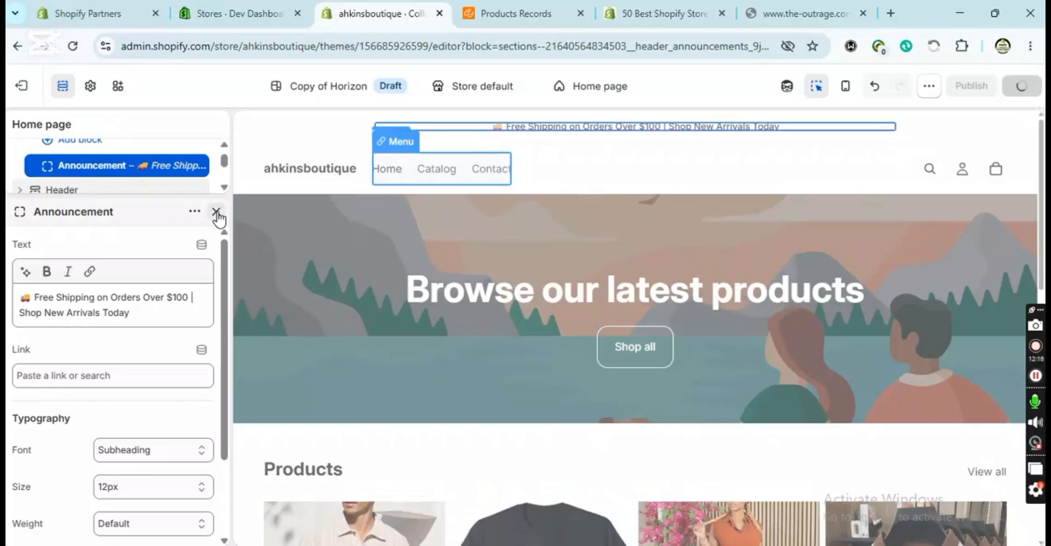
click(216, 212)
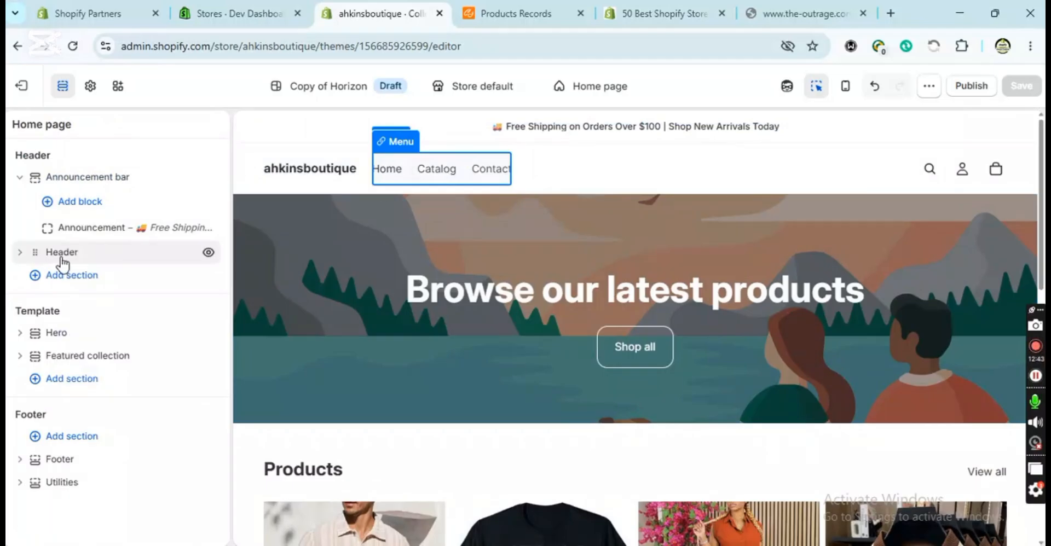
Step: Switch the header menu to Footer menu, then back to Main menu
click(20, 254)
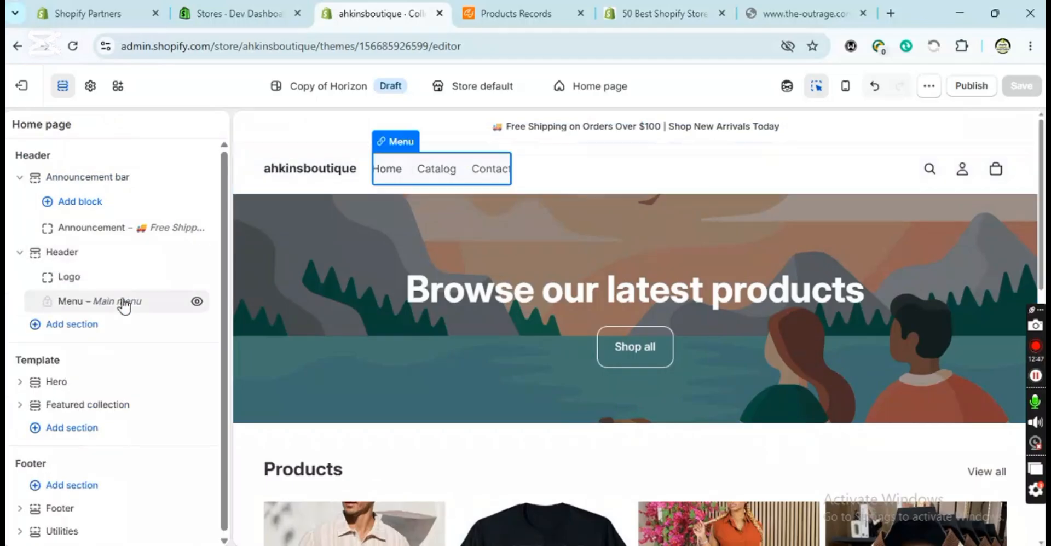
click(124, 305)
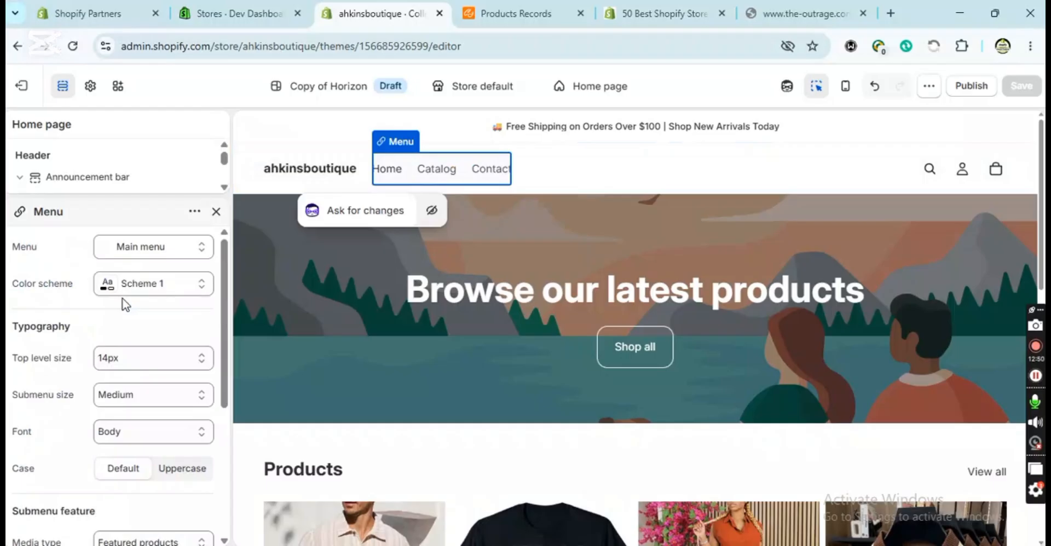
click(151, 253)
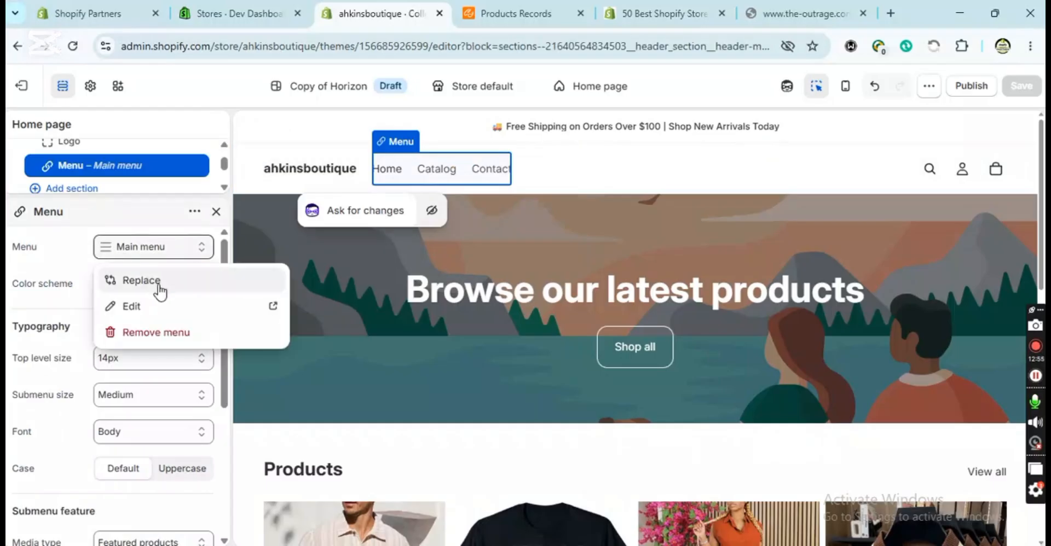
click(141, 280)
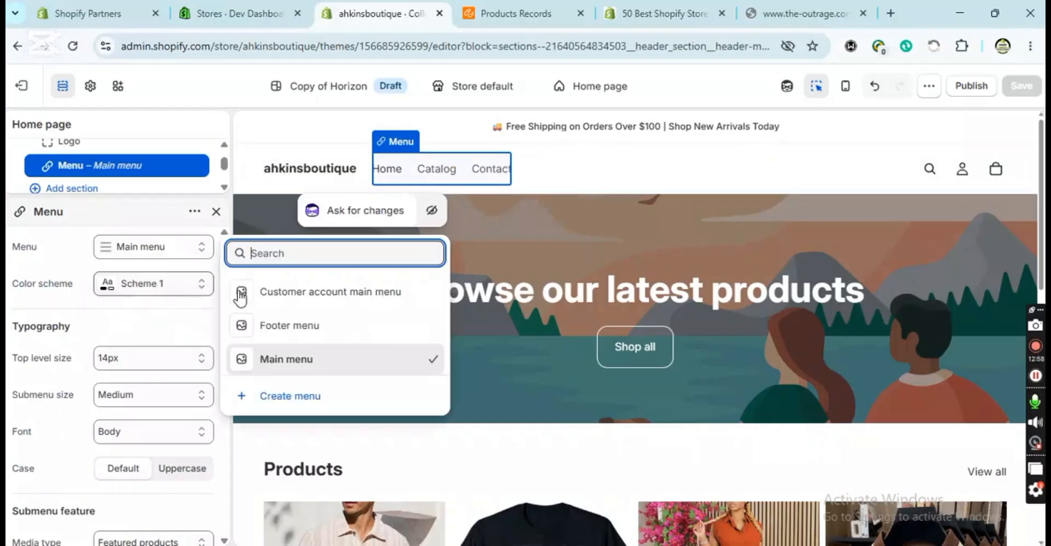
click(290, 327)
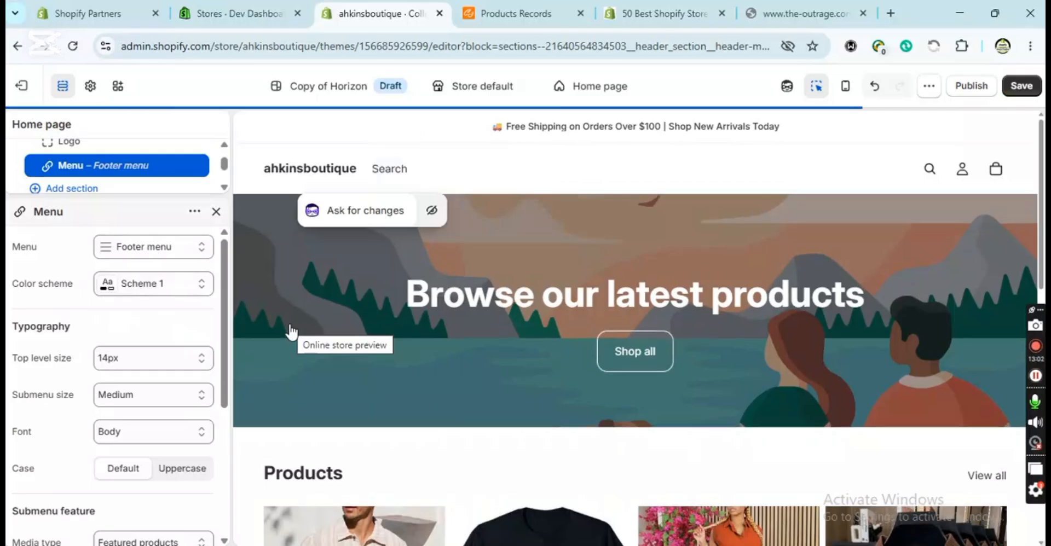
click(174, 255)
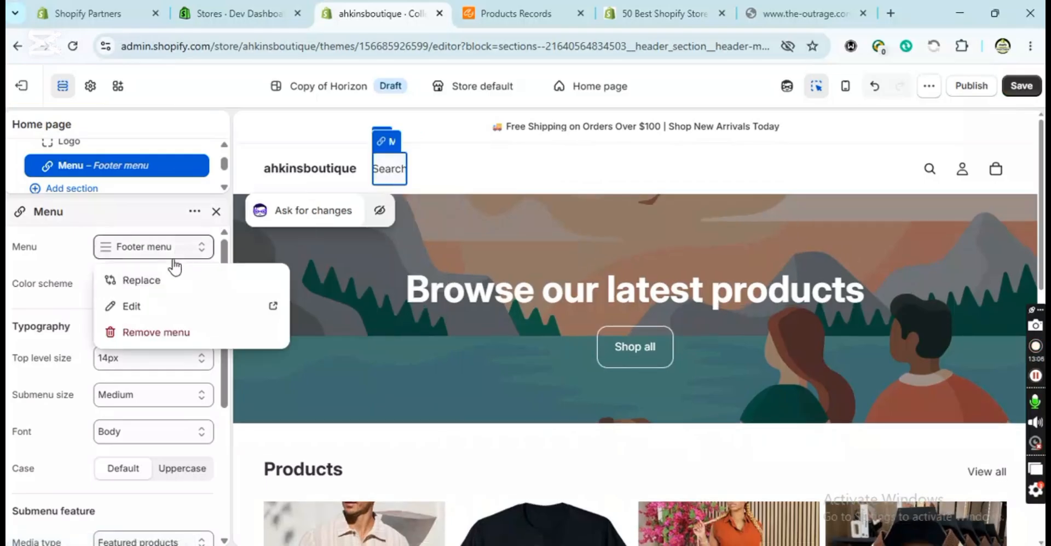
click(162, 289)
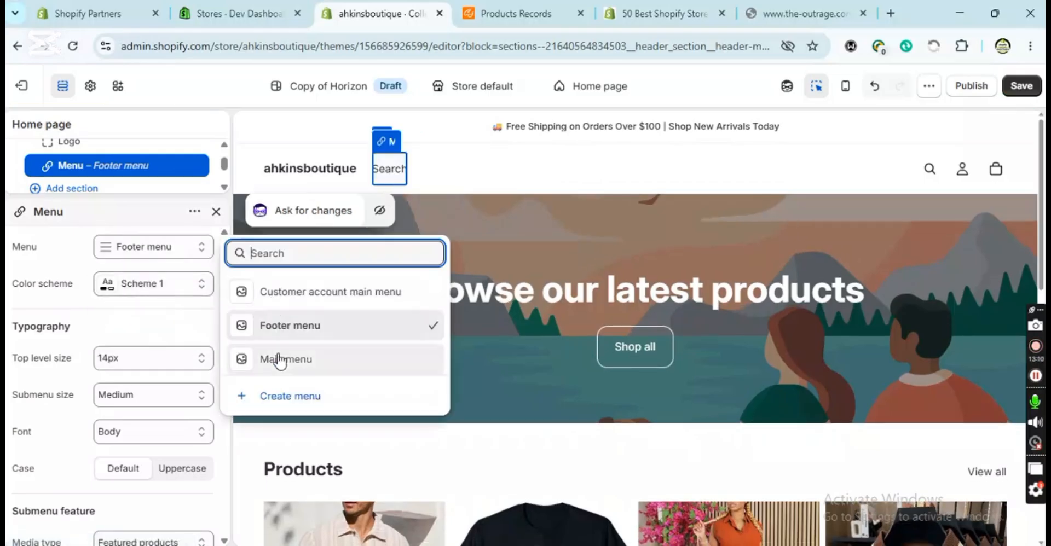
click(281, 361)
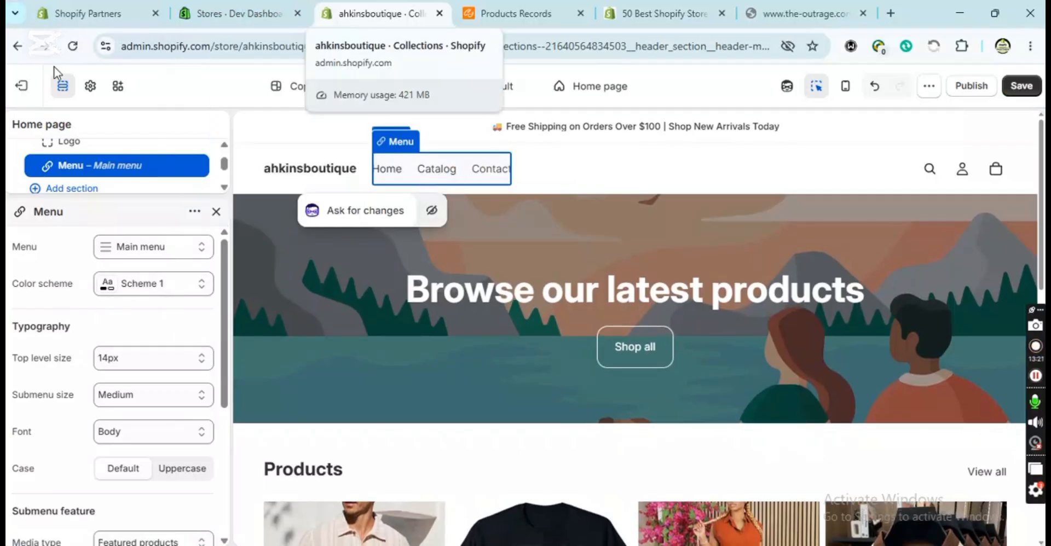
Step: Open the themes page in a new tab from the Exit button and switch to it
right_click(22, 90)
click(69, 104)
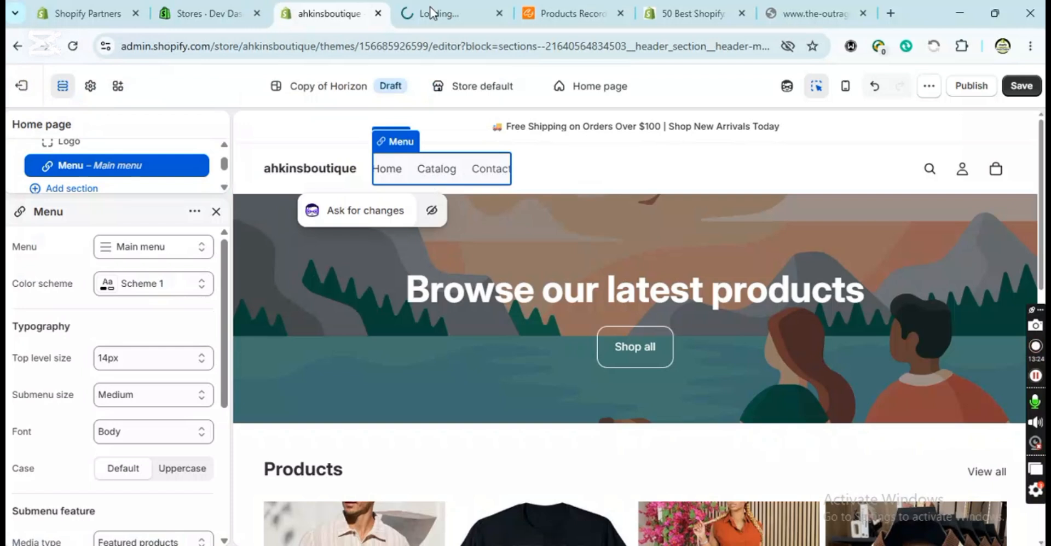
click(449, 19)
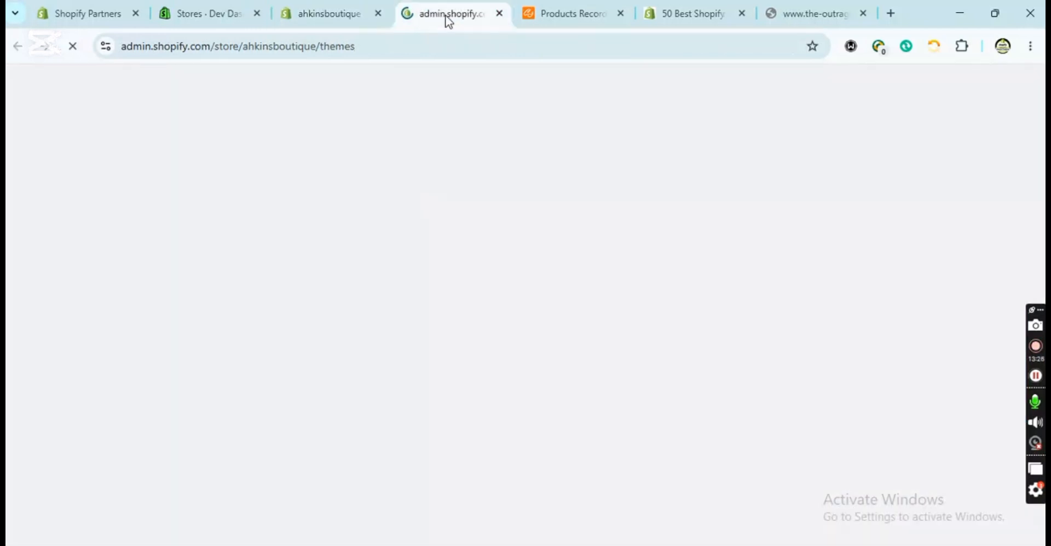
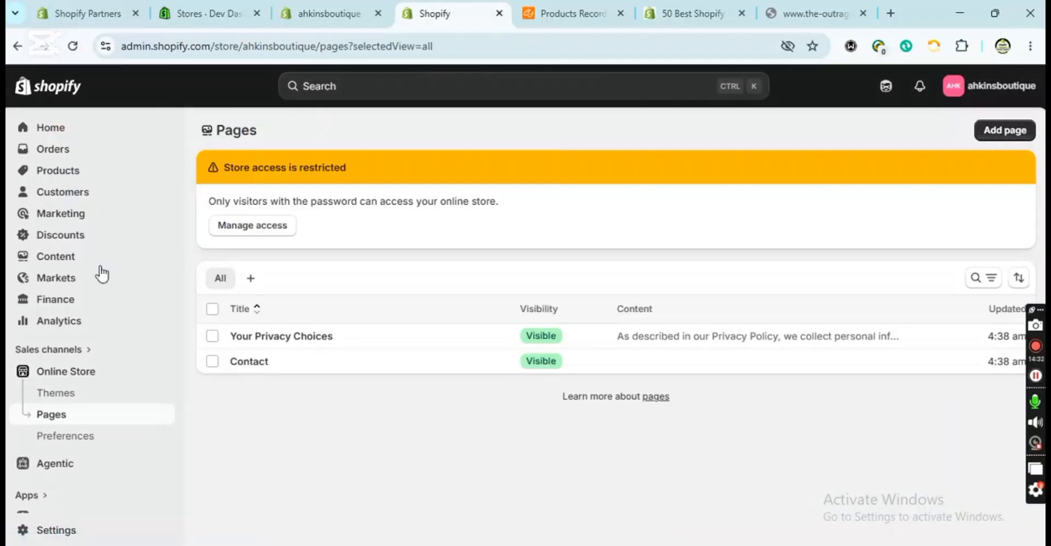
Step: Open the Main menu and add a Male Wears item linked to the Male Wears collection
click(64, 260)
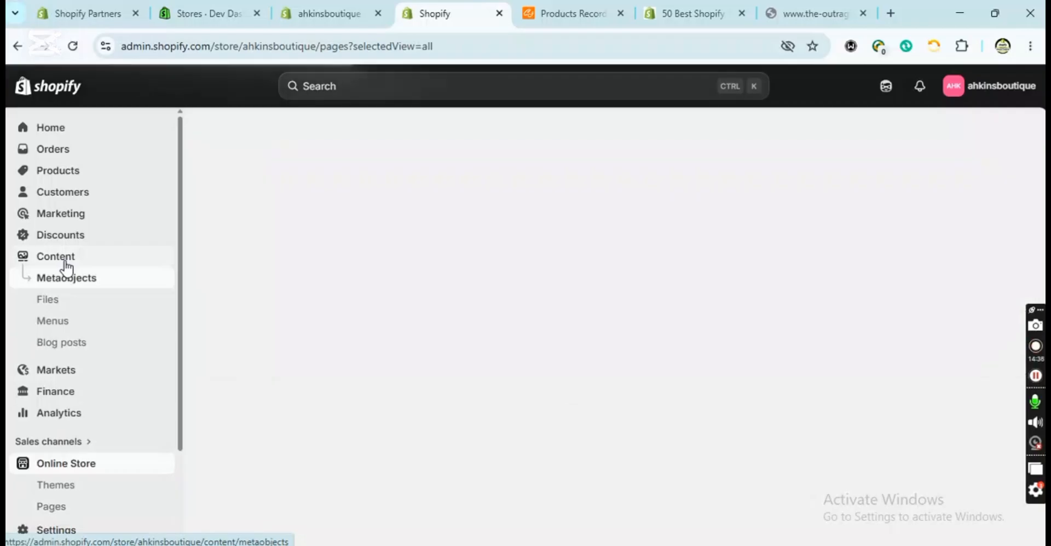
click(55, 323)
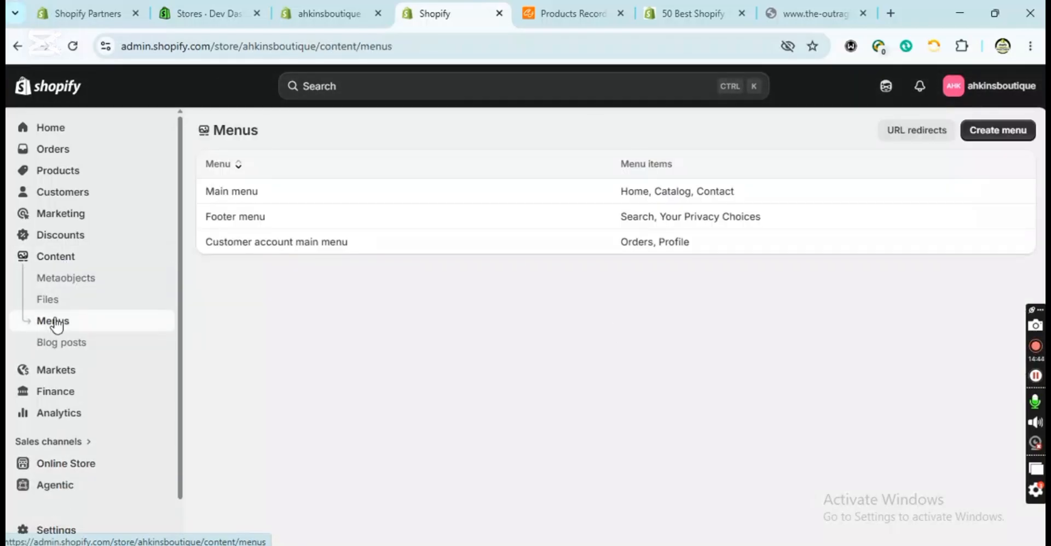
click(244, 197)
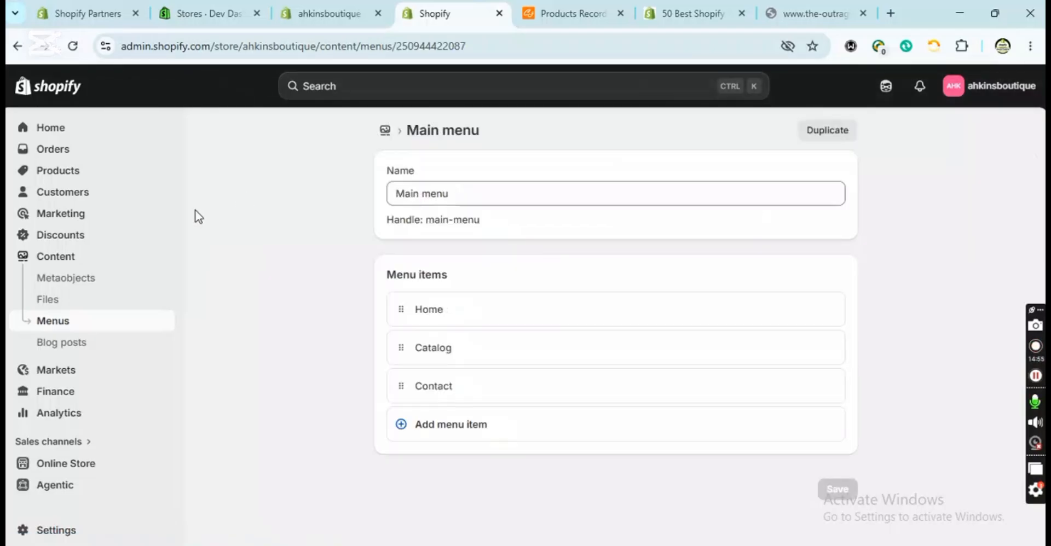
click(446, 423)
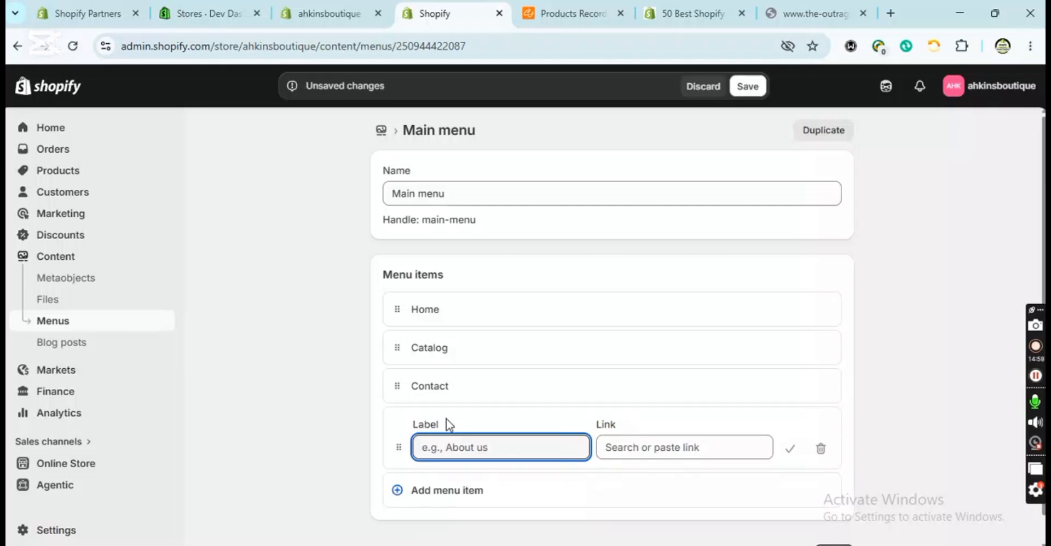
scroll(688, 338, down, 1)
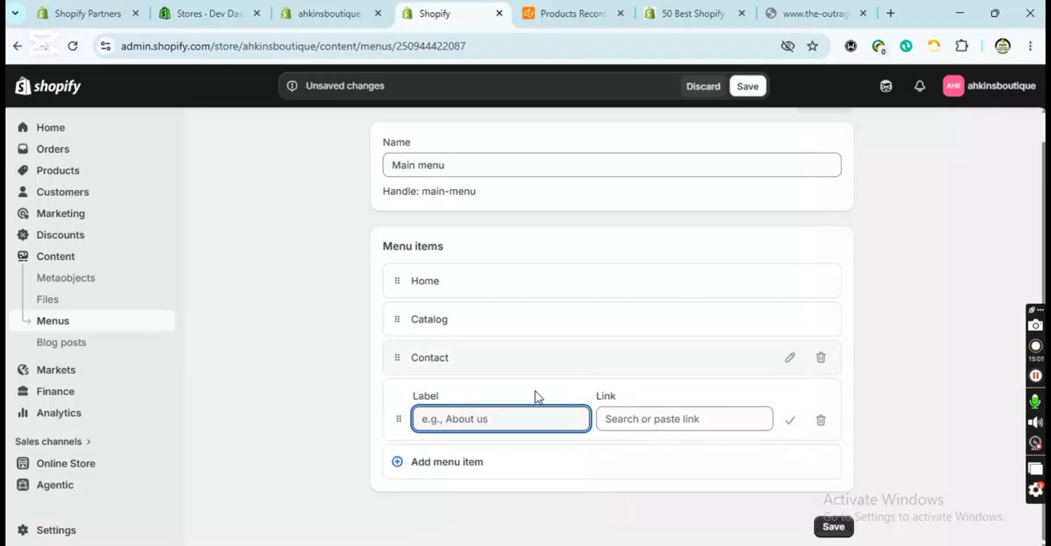
click(656, 424)
click(694, 225)
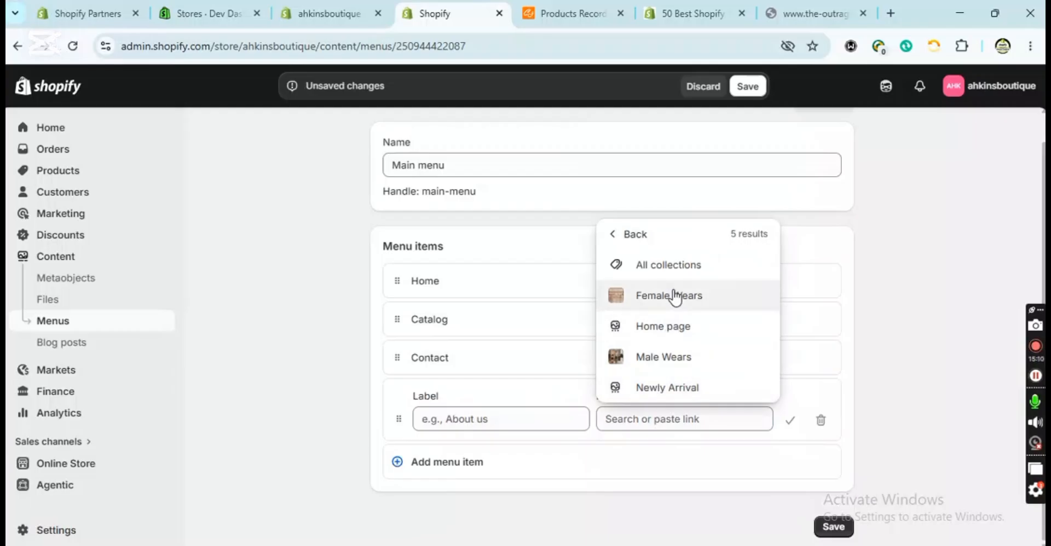
click(671, 359)
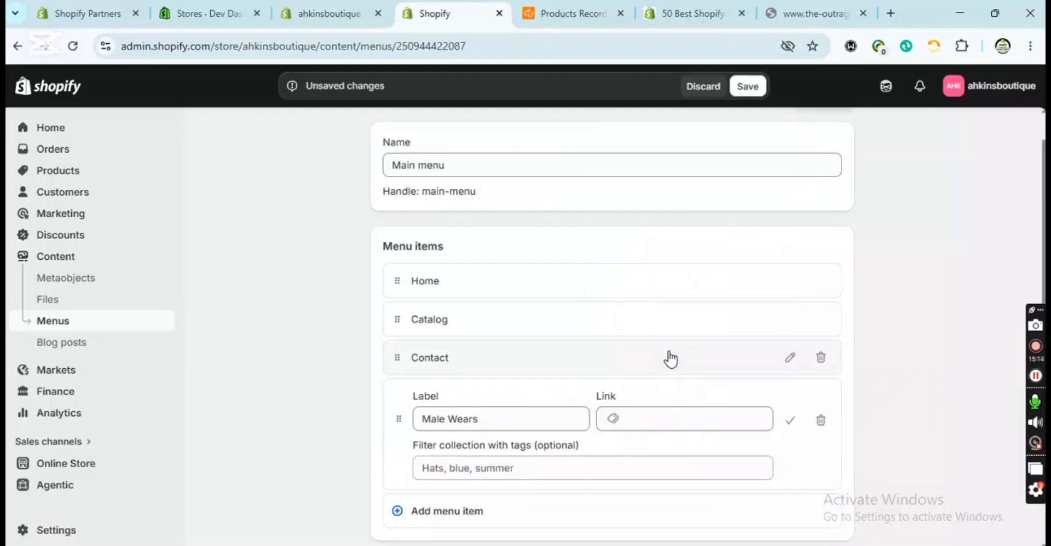
scroll(794, 376, down, 1)
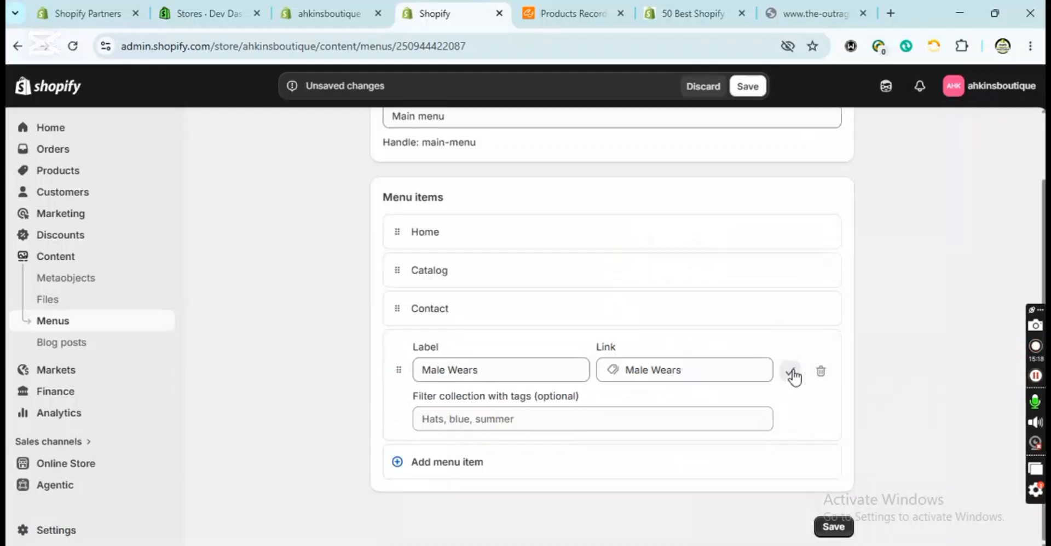
click(791, 375)
Step: Add a Female Wears item linked to its collection, then start deleting the Catalog item
click(458, 463)
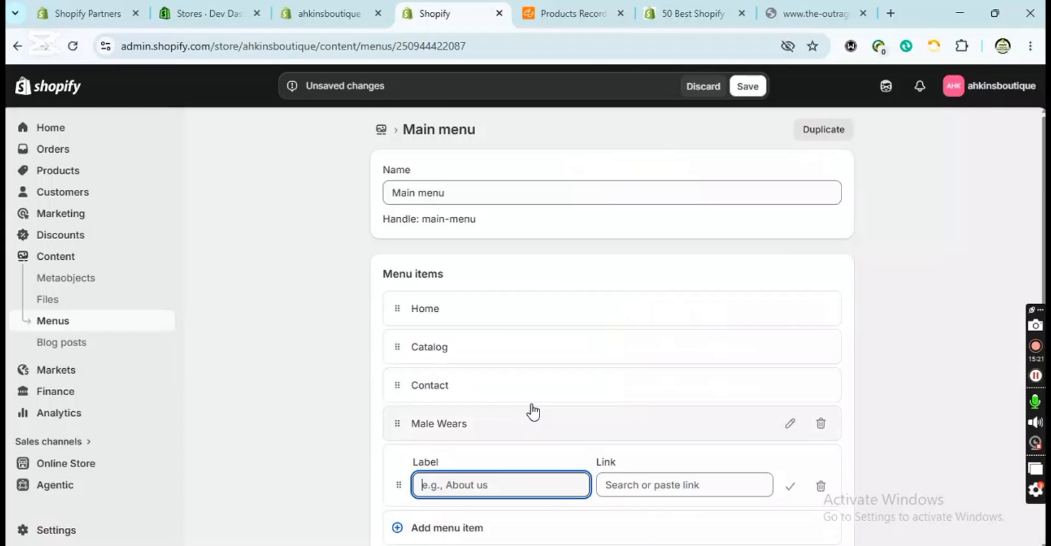
click(657, 482)
click(682, 232)
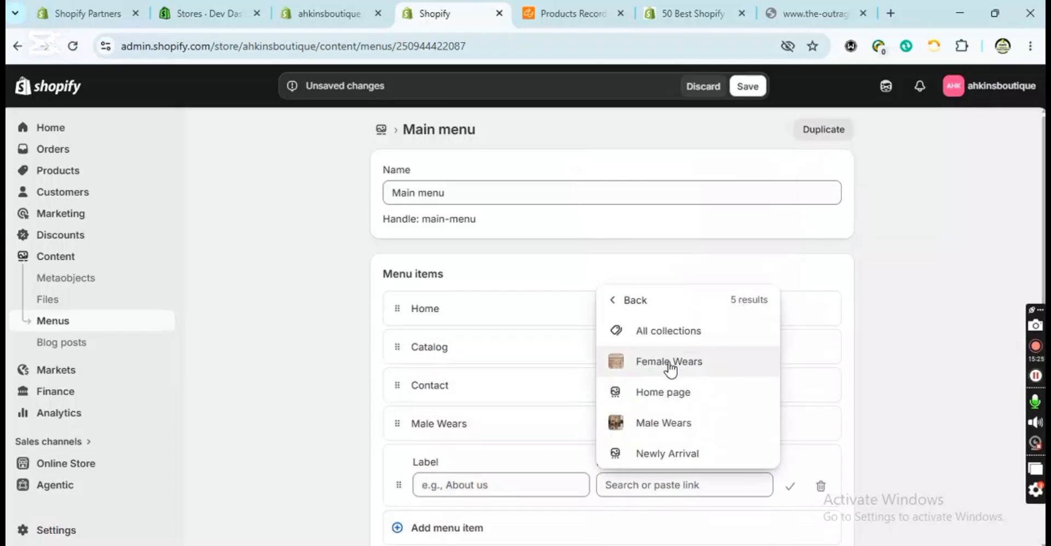
click(670, 363)
click(791, 487)
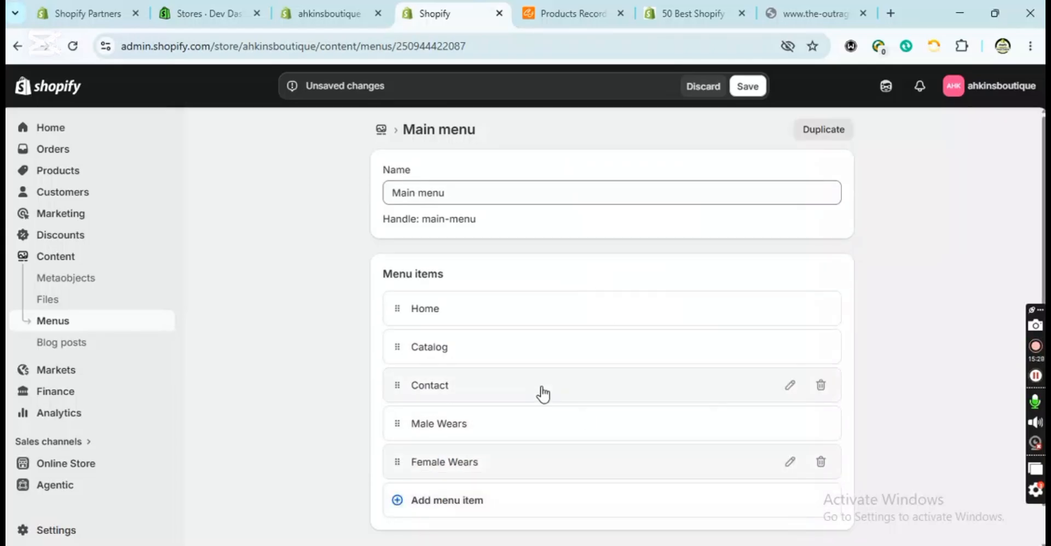
scroll(434, 320, down, 1)
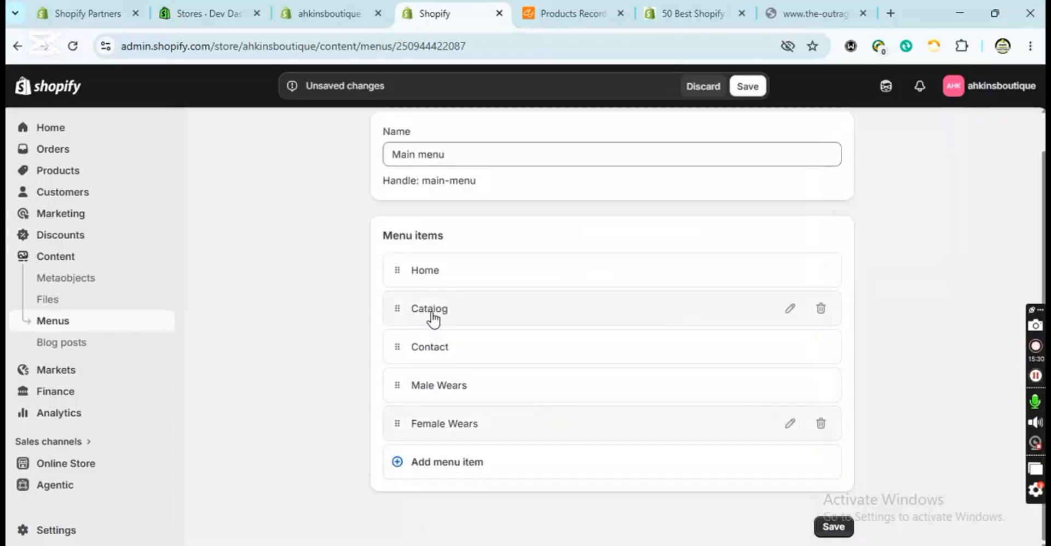
click(820, 309)
Step: Confirm removing Catalog and add an All collections menu item linked to all collections
click(731, 349)
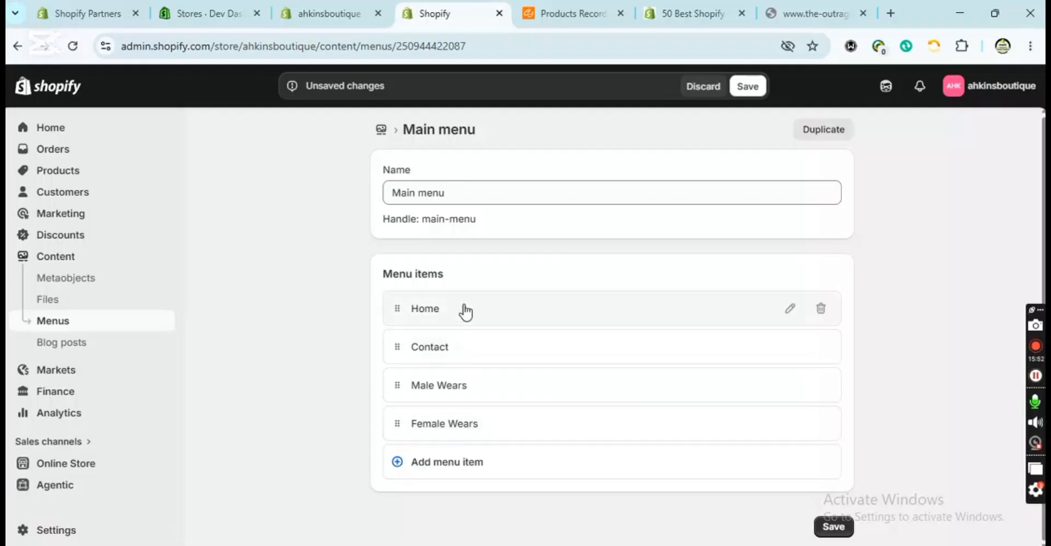
click(453, 470)
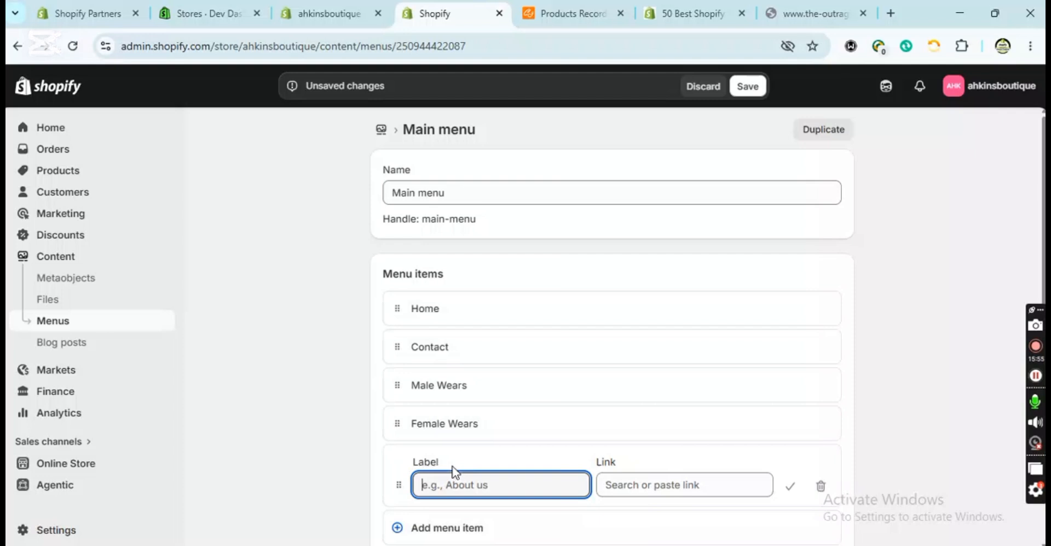
click(646, 486)
click(671, 226)
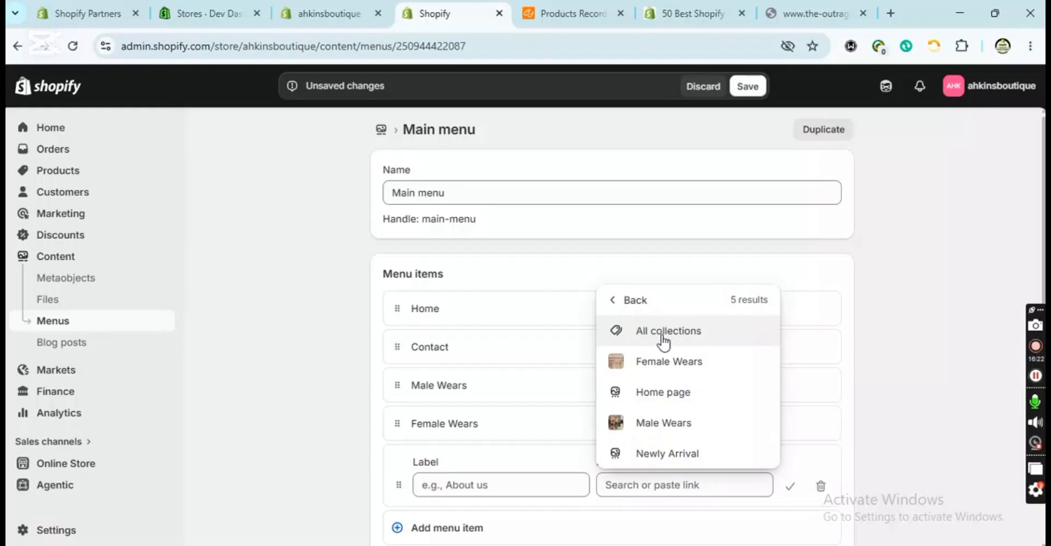
click(664, 342)
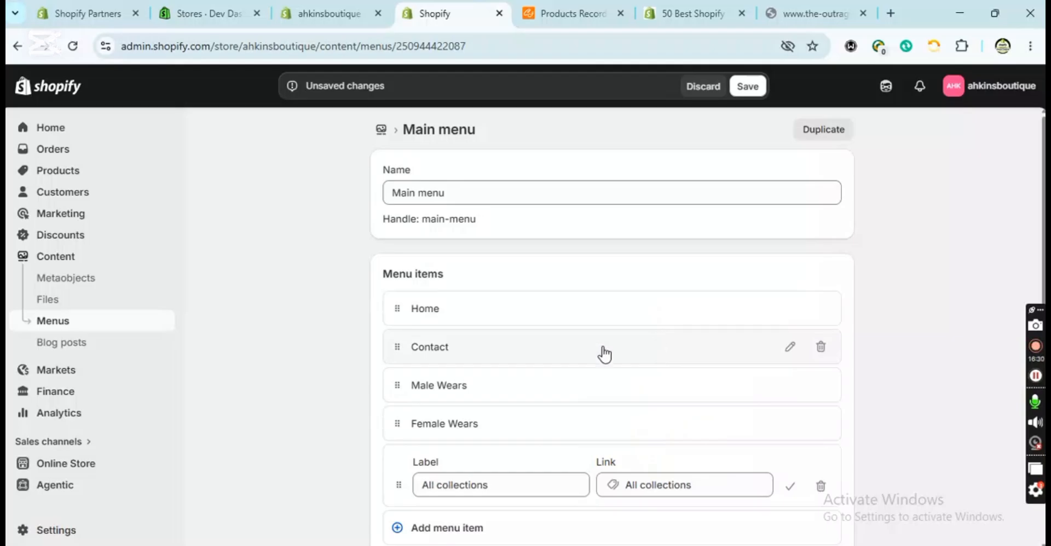
scroll(574, 368, down, 1)
click(791, 422)
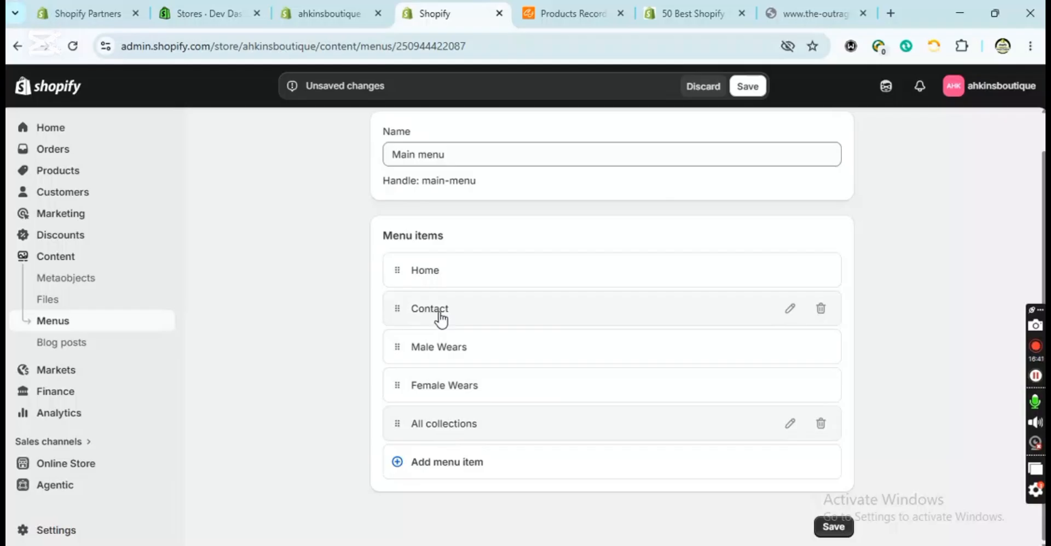
Step: Move All collections after Home and nest Male Wears and Female Wears beneath it
mouse_move(398, 423)
mouse_down()
mouse_move(391, 316)
mouse_move(404, 359)
mouse_move(385, 429)
mouse_move(399, 437)
mouse_up()
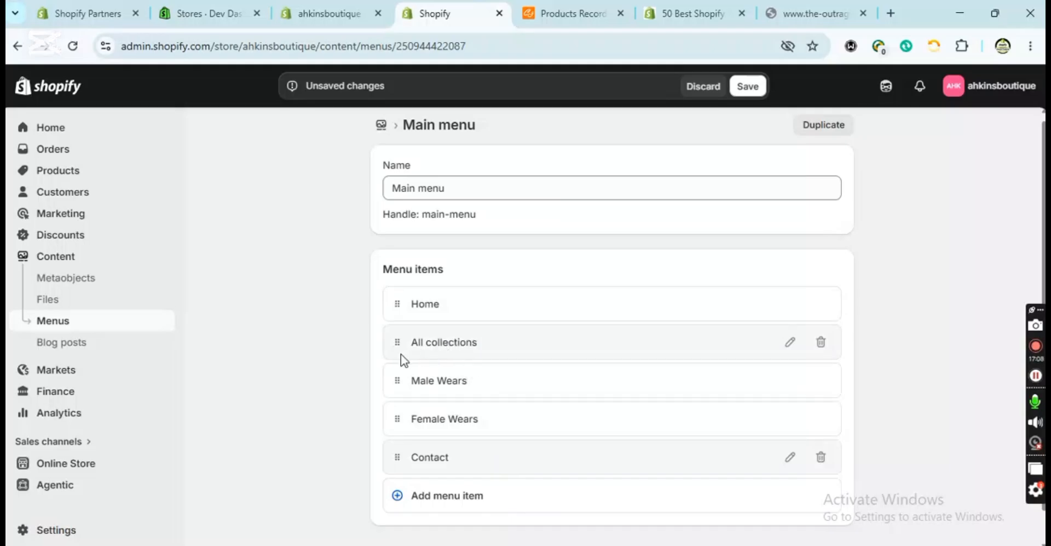
drag(397, 383, 466, 375)
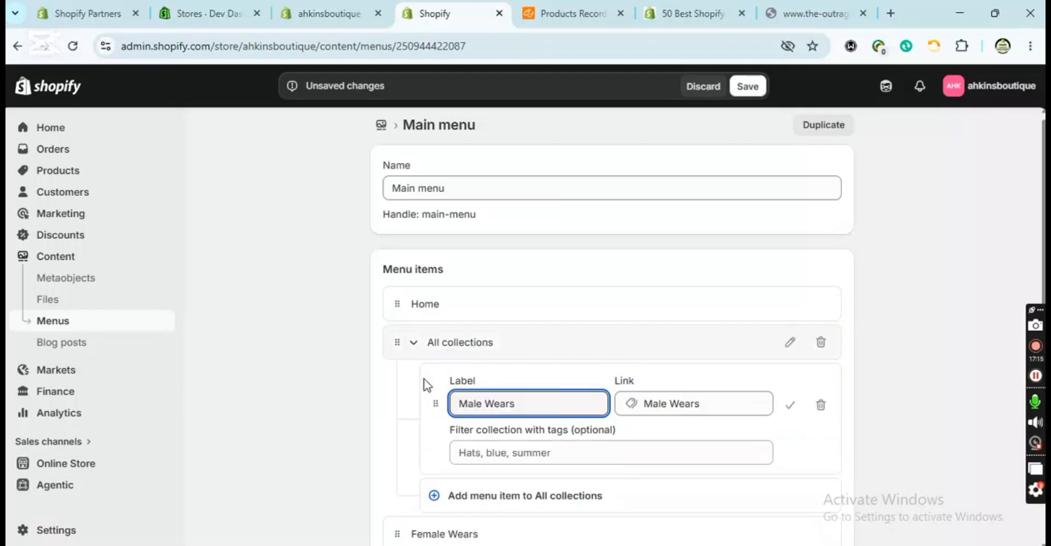
click(797, 407)
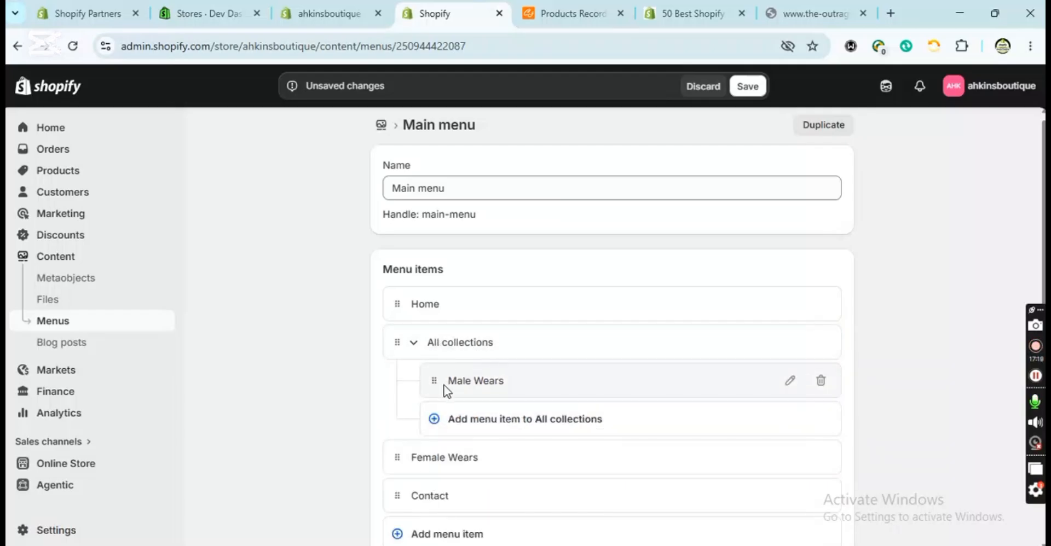
drag(397, 459, 399, 433)
click(792, 448)
Step: Check the collapsed All collections submenu and save the Main menu
scroll(528, 401, down, 1)
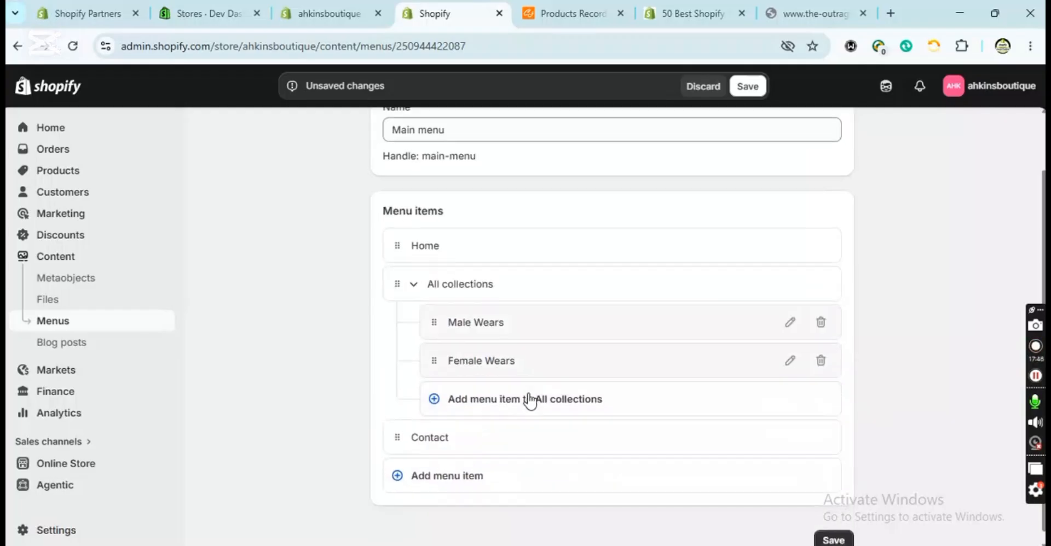
click(414, 284)
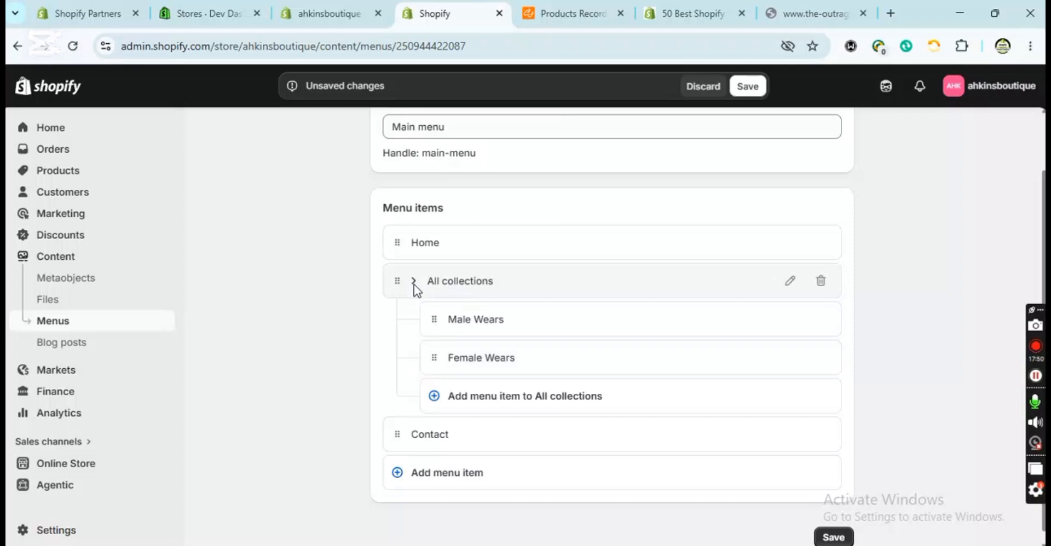
click(419, 350)
click(418, 351)
click(837, 489)
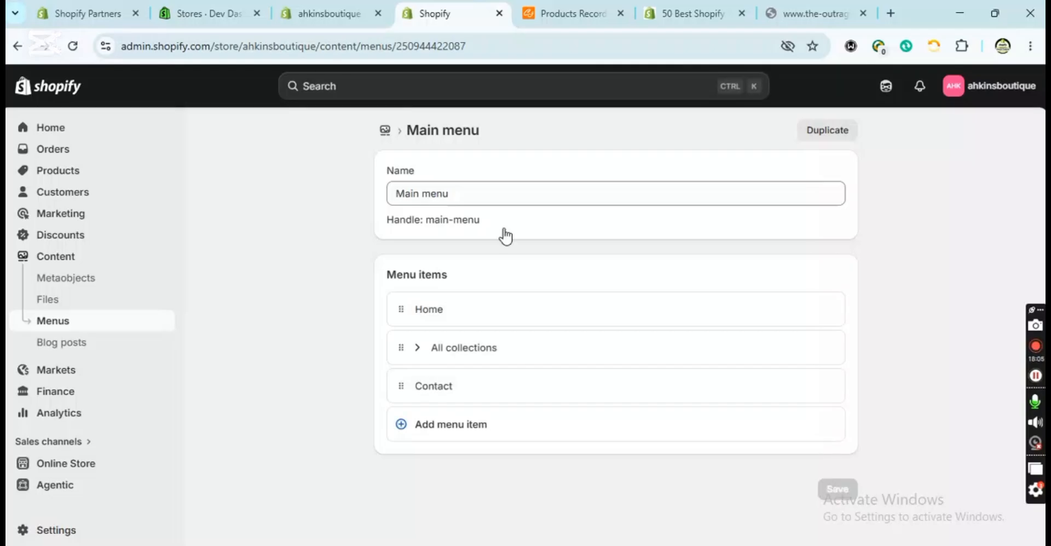
Step: Reload the Copy of Horizon theme editor to show Home, All collections and Contact, then return to ChatGPT
click(331, 17)
click(72, 47)
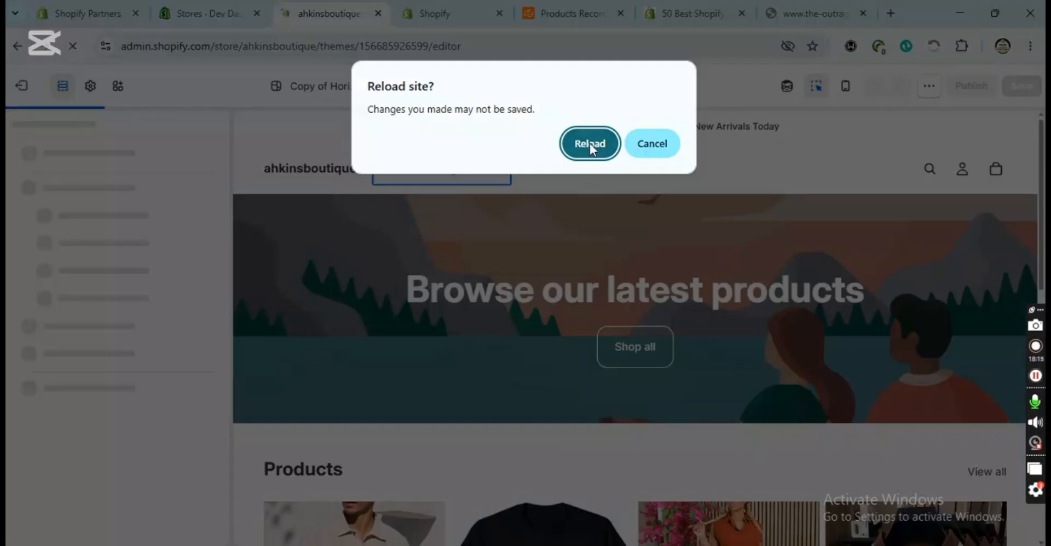
click(589, 145)
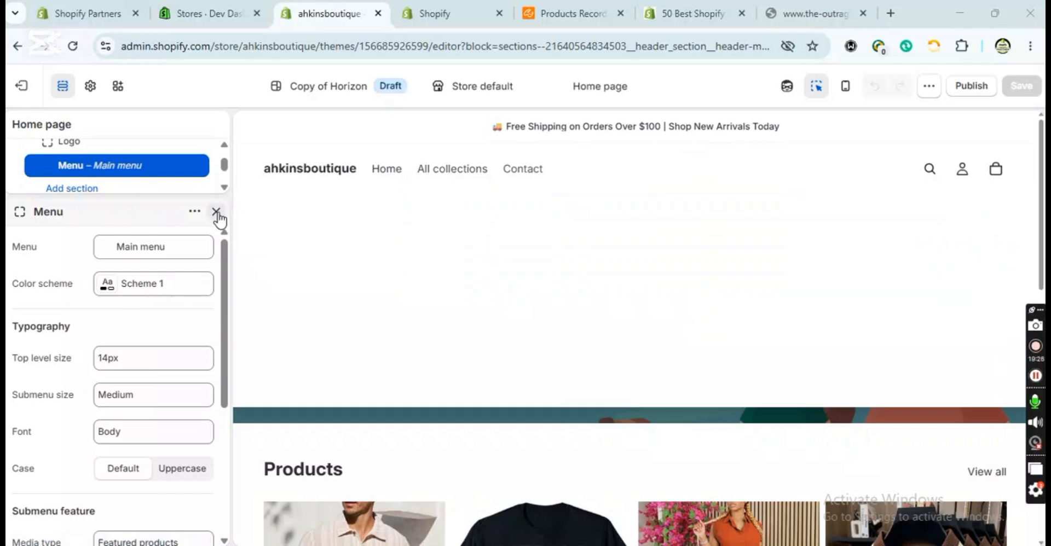
click(216, 212)
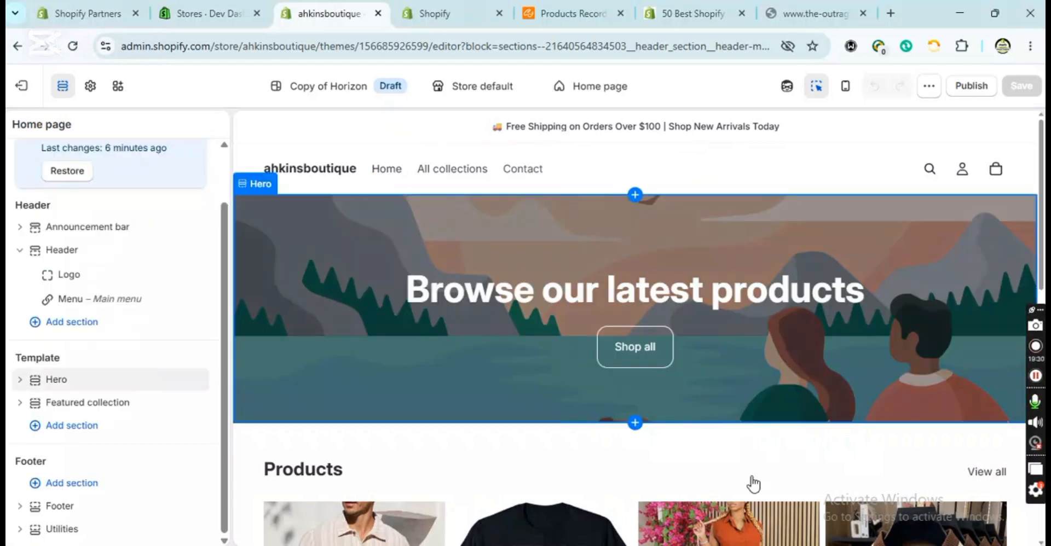
key(alt+Tab)
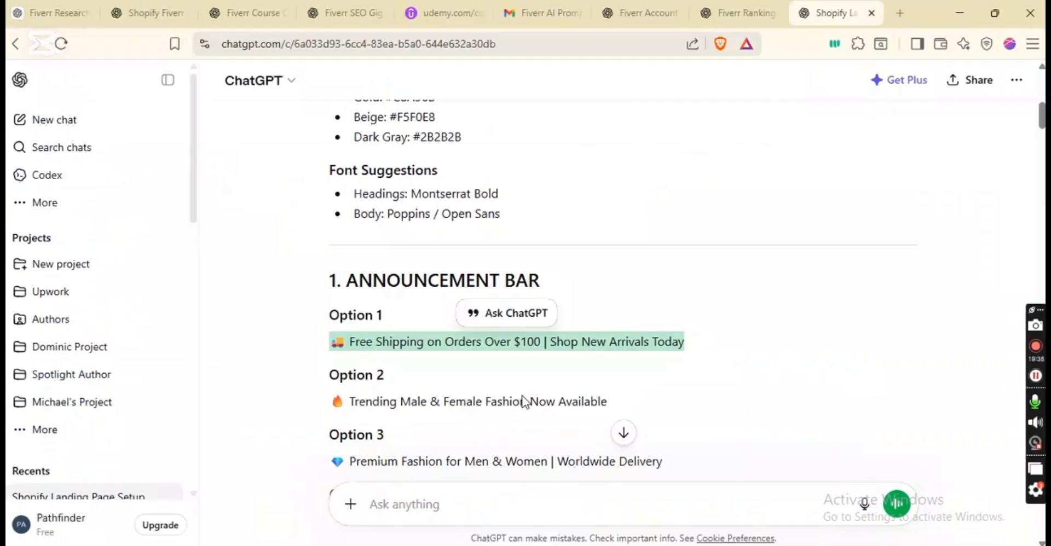
Step: Ask ChatGPT to generate a brand logo suitable for uploading to the website
scroll(523, 402, down, 8)
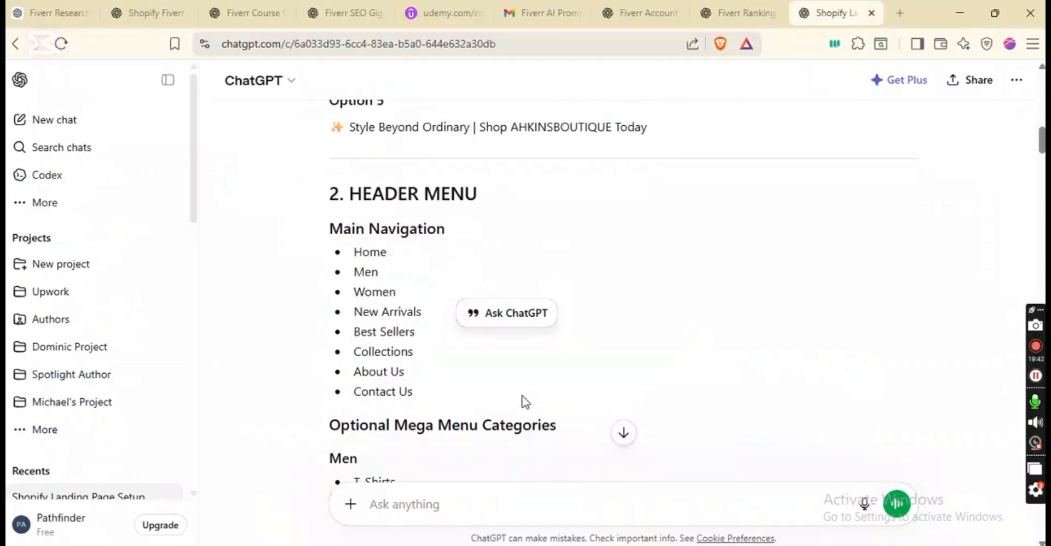
click(434, 509)
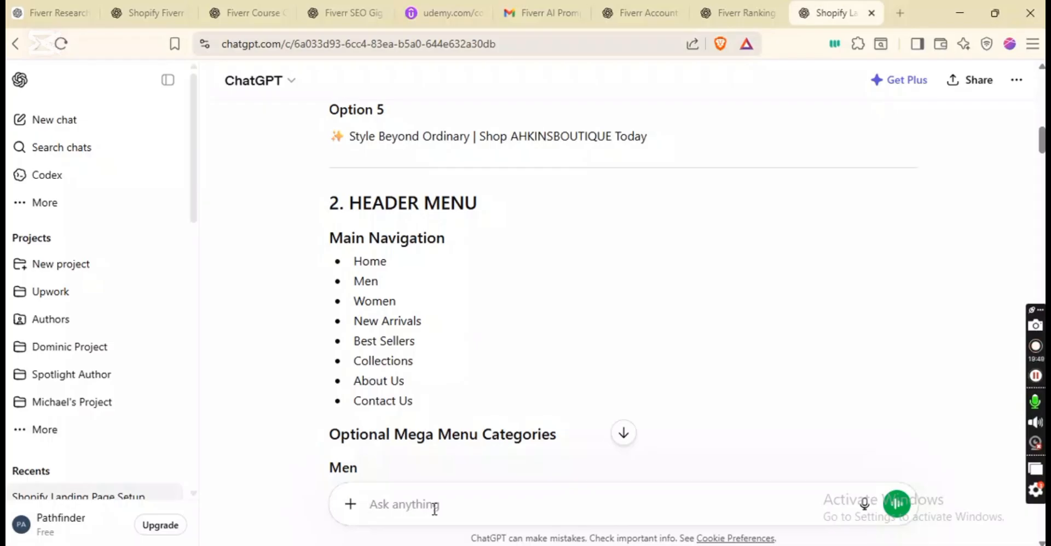
text(generate a)
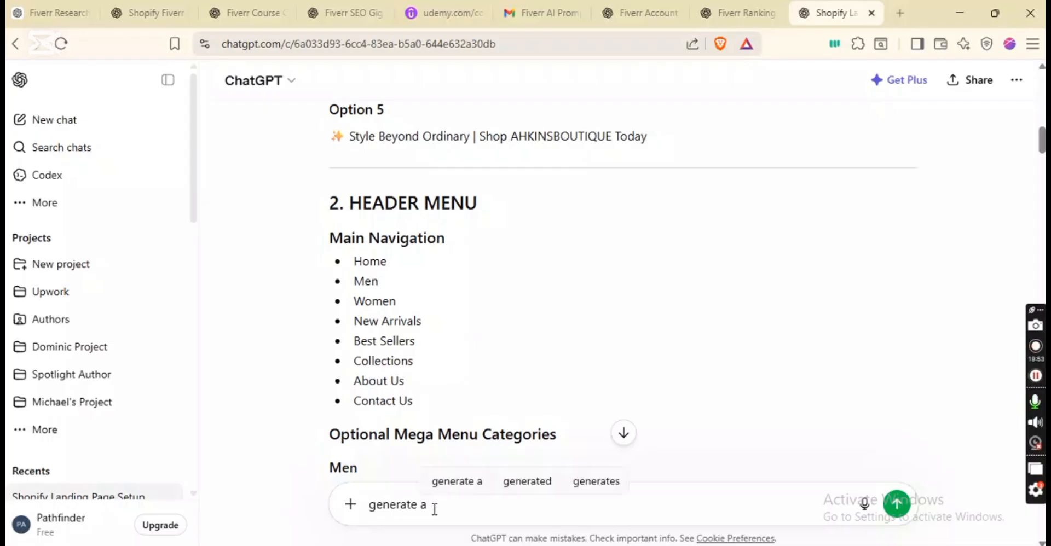
text( logo for the brand)
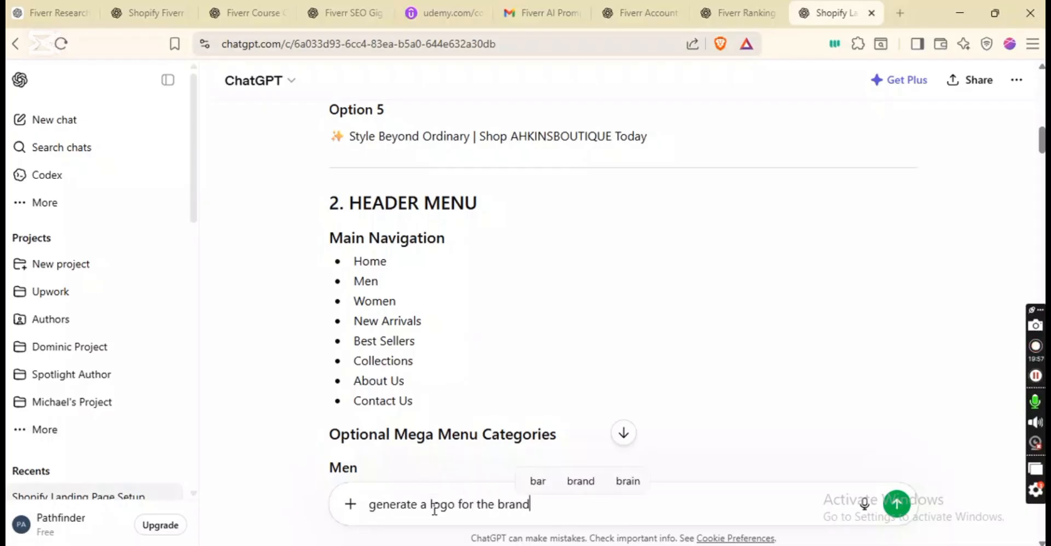
text( which i)
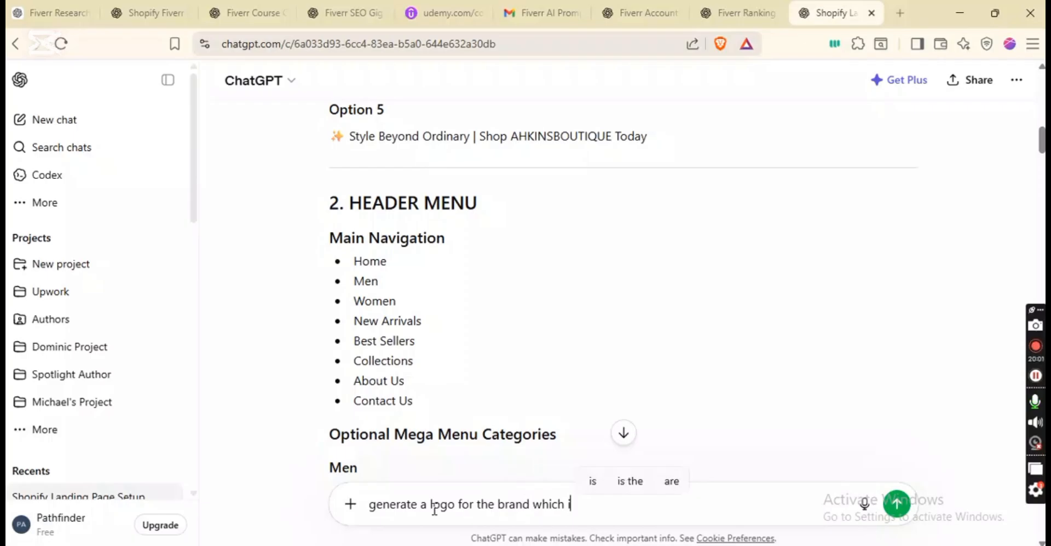
text( can upload on the website)
key(Return)
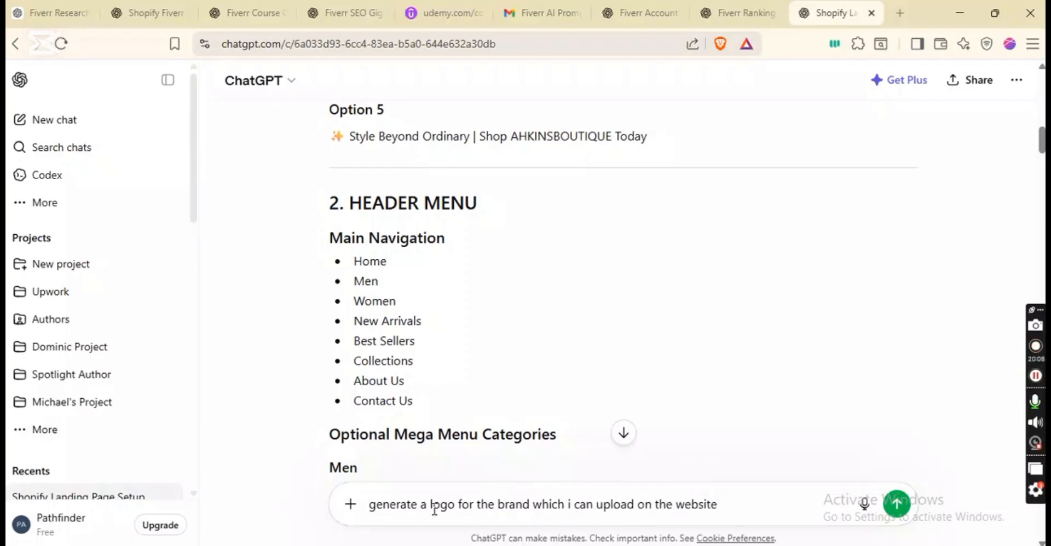
key(Return)
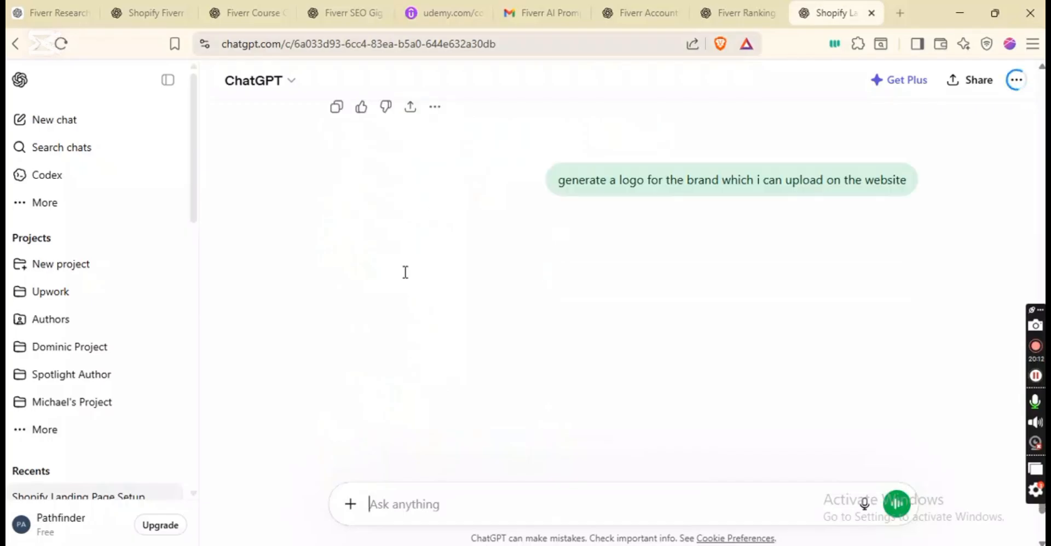
Step: Select the 'STYLE THAT DEFINES YOU' headline and first subheadline option, then scroll to the logo
scroll(359, 246, up, 20)
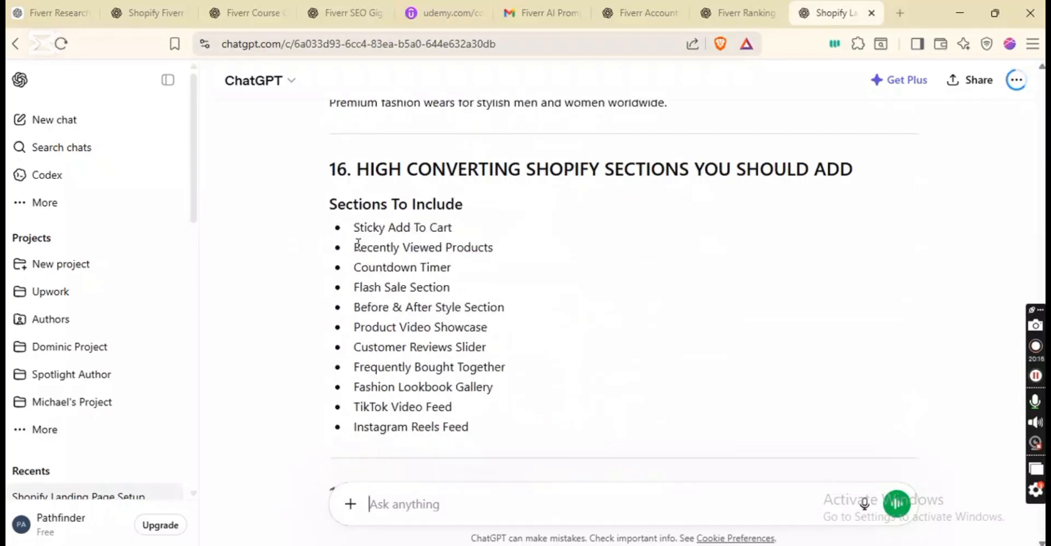
scroll(358, 247, up, 12)
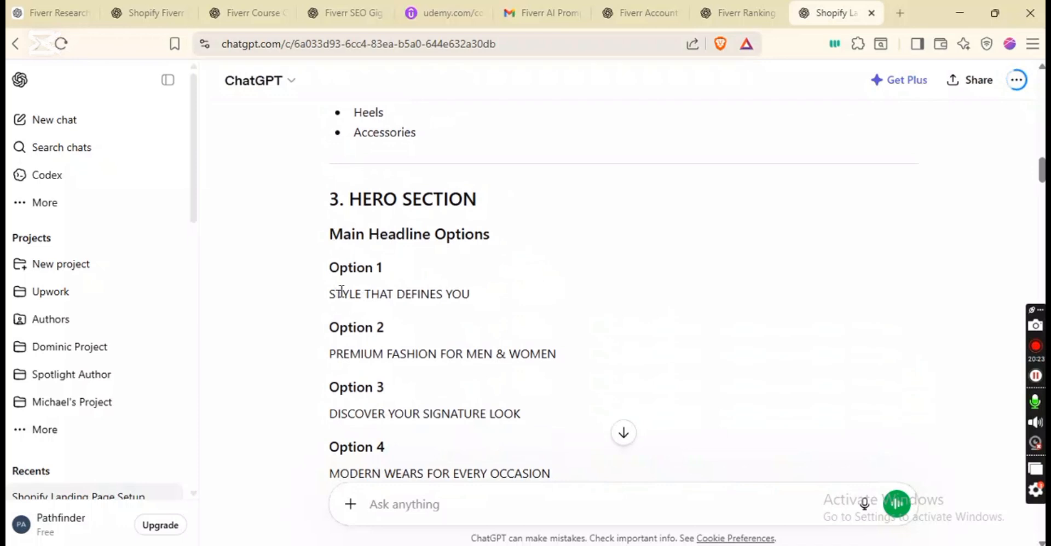
drag(474, 297, 301, 294)
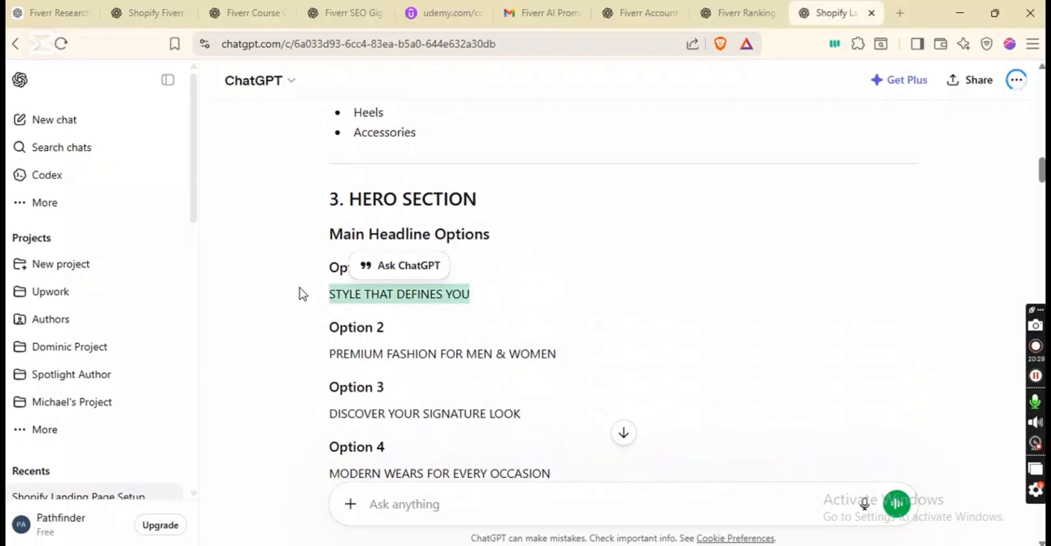
click(331, 335)
scroll(370, 350, down, 4)
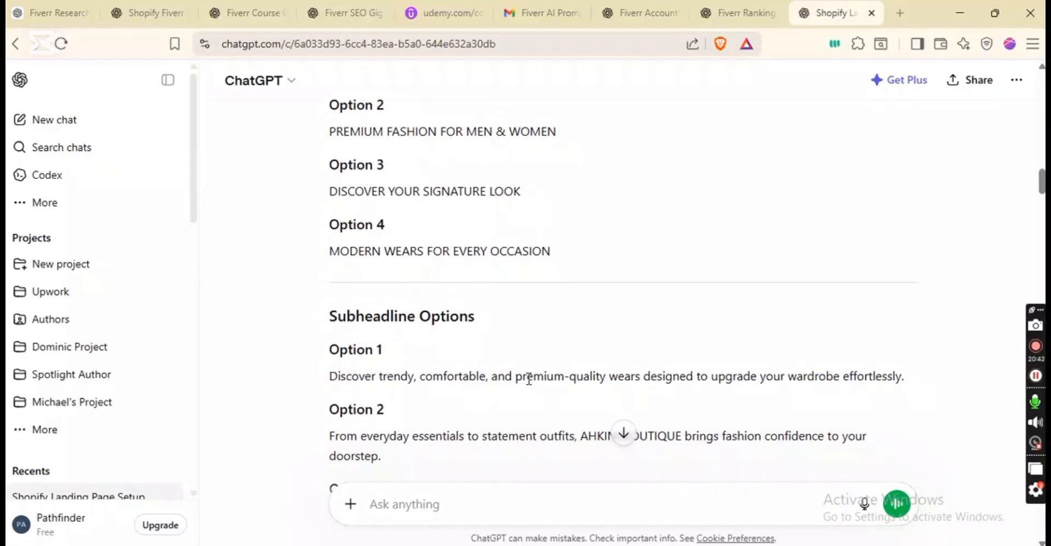
scroll(594, 378, up, 3)
drag(488, 257, 323, 265)
scroll(626, 326, down, 4)
drag(911, 325, 321, 329)
key(ctrl+c)
drag(1042, 190, 1042, 520)
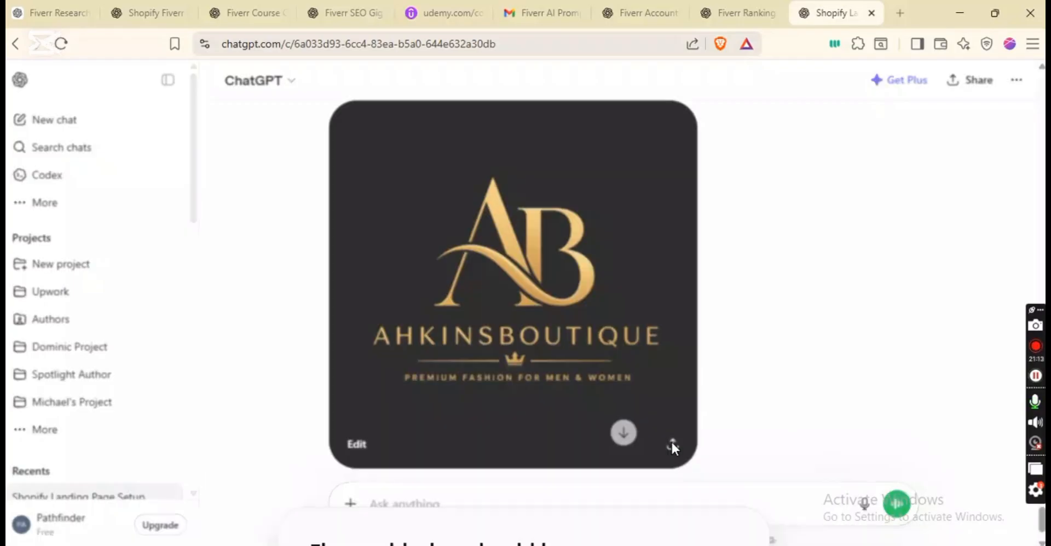
Step: Download the gold-on-black AHKINSBOUTIQUE logo to Downloads as ahkinsboutique.png
click(673, 444)
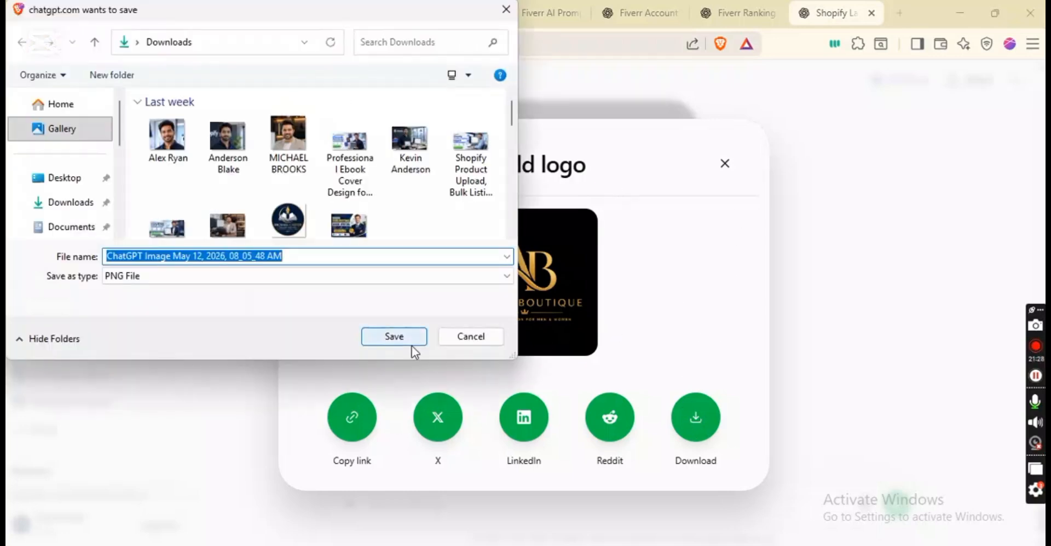
text(ahkinsdesign)
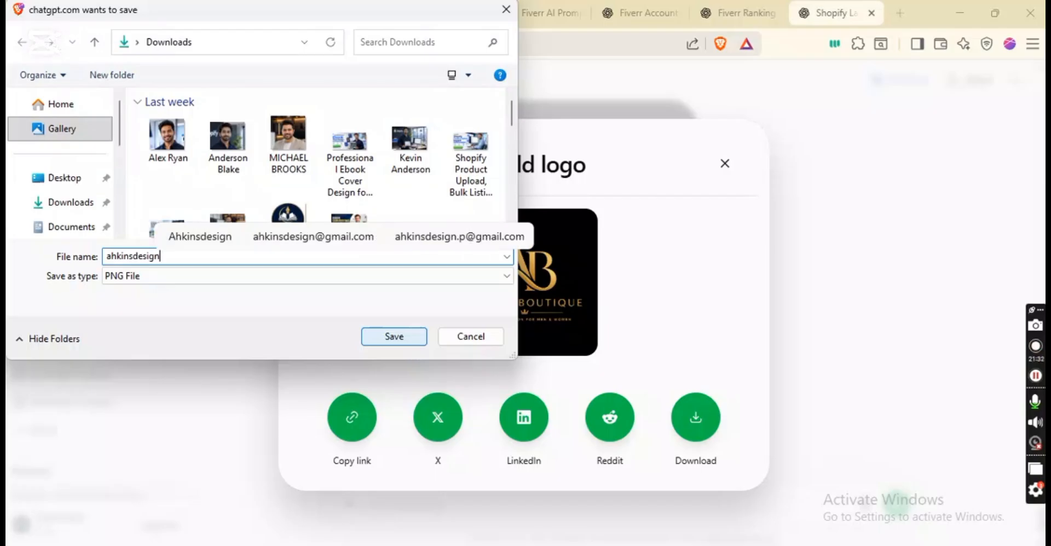
key(BackSpace)
key(BackSpace)
key(BackSpace)
key(BackSpace)
key(BackSpace)
key(BackSpace)
text(bo)
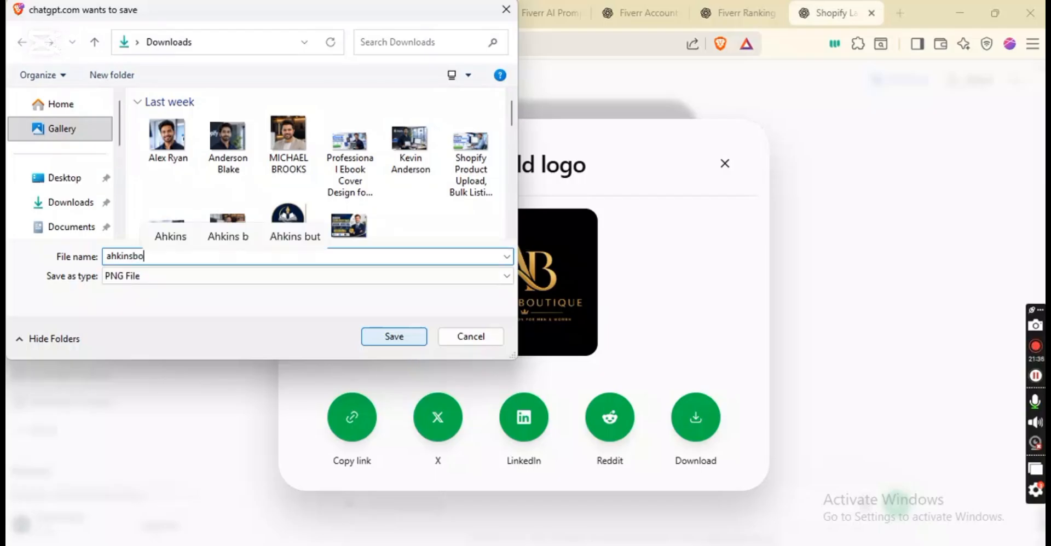
text(utique)
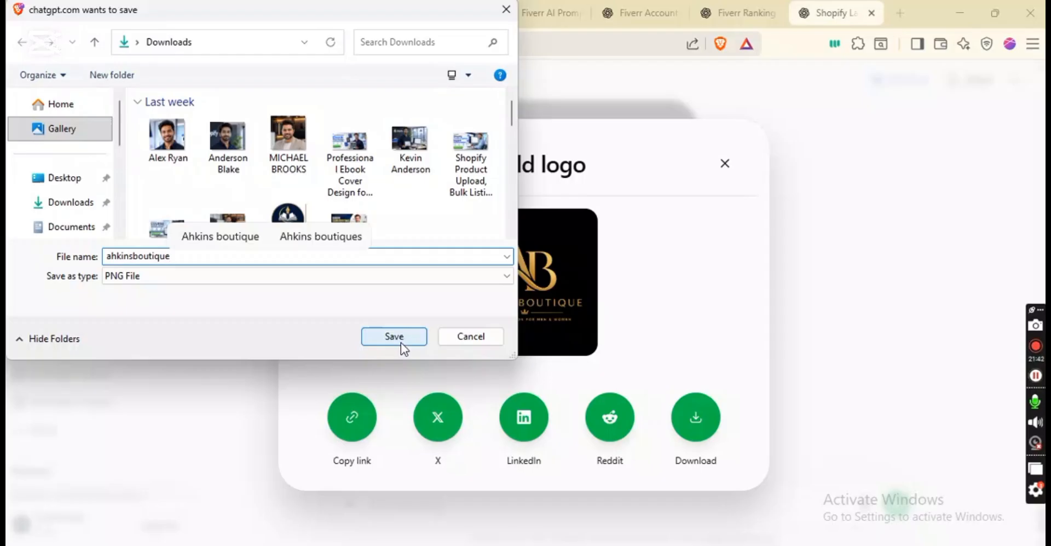
click(401, 343)
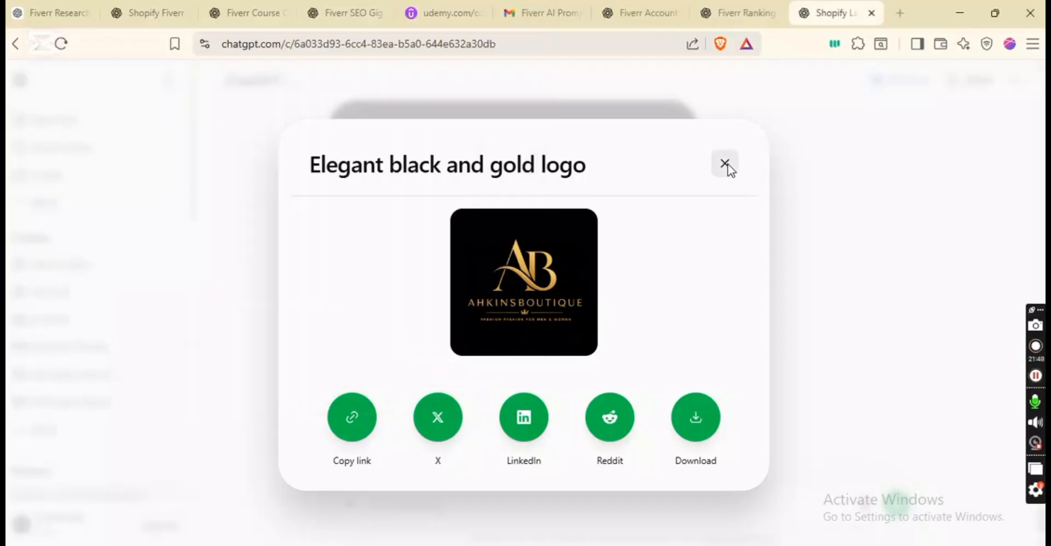
click(821, 196)
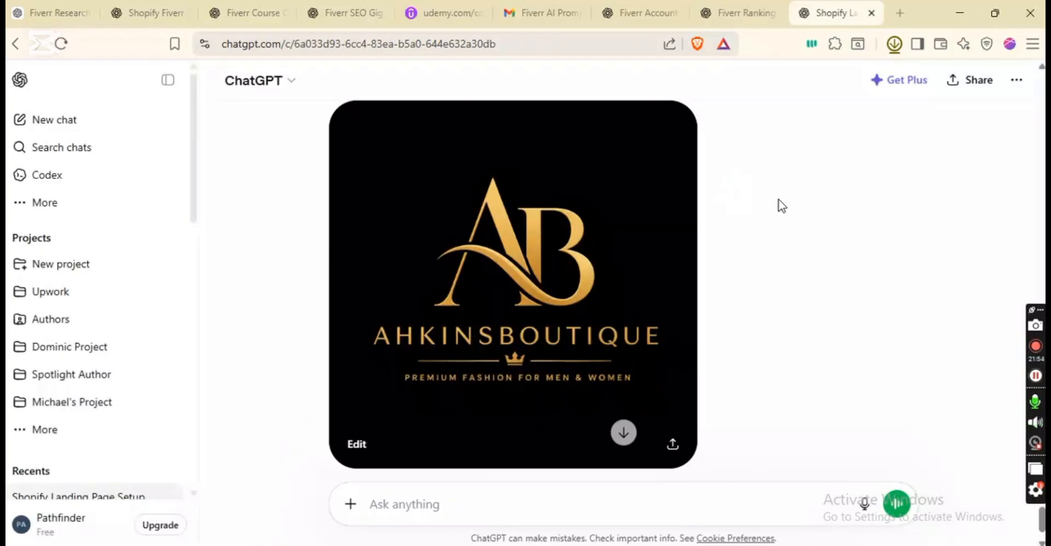
scroll(781, 205, up, 20)
scroll(779, 204, up, 10)
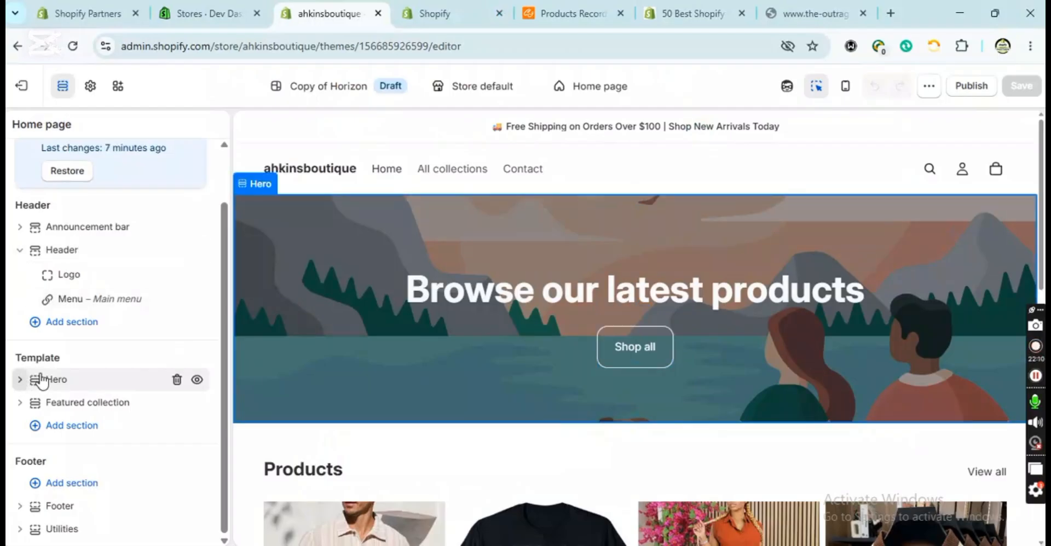
Step: Replace the hero heading 'Browse our latest products' with 'STYLE THAT DEFINES YOU' from clipboard history
click(109, 373)
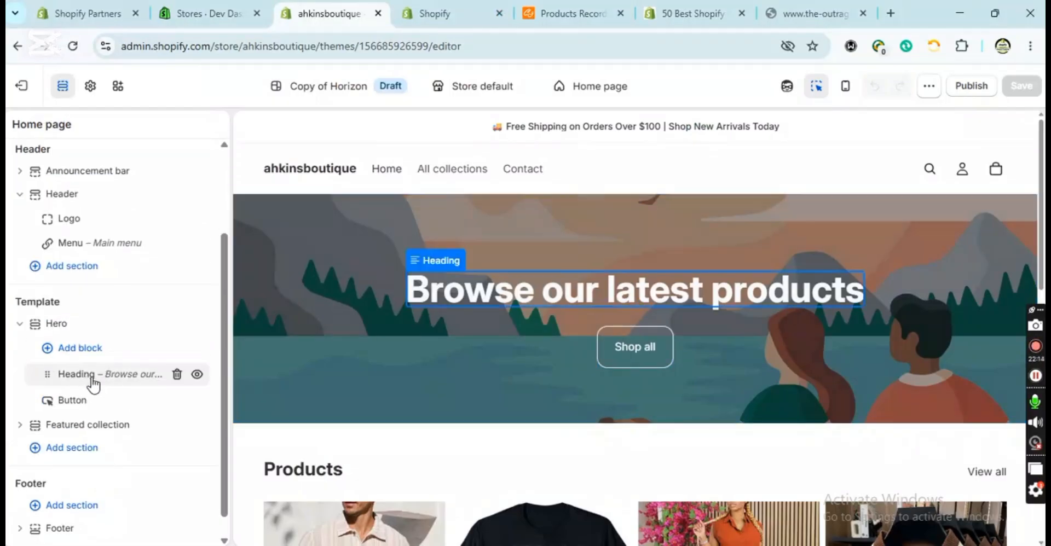
click(105, 382)
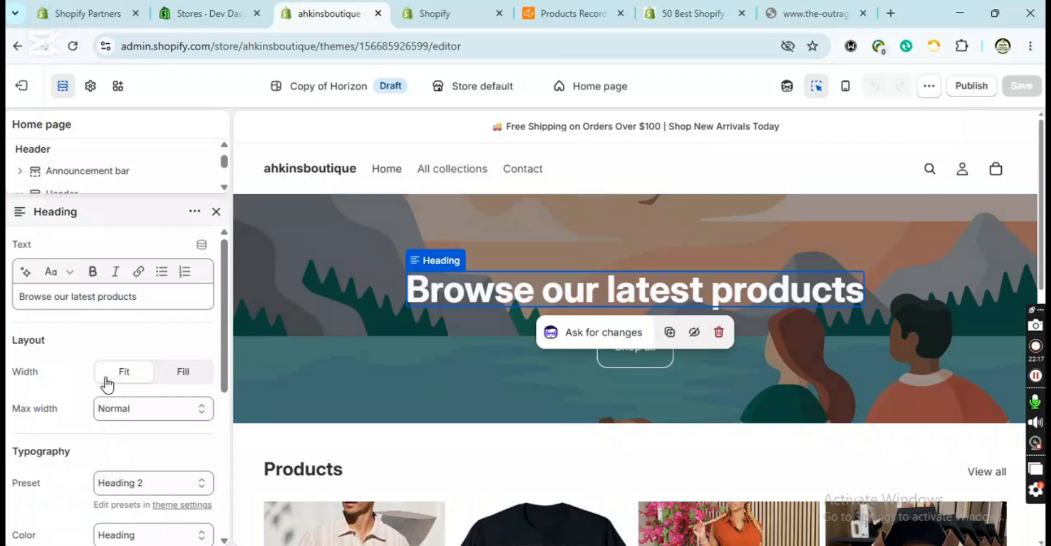
click(162, 295)
key(ctrl+a)
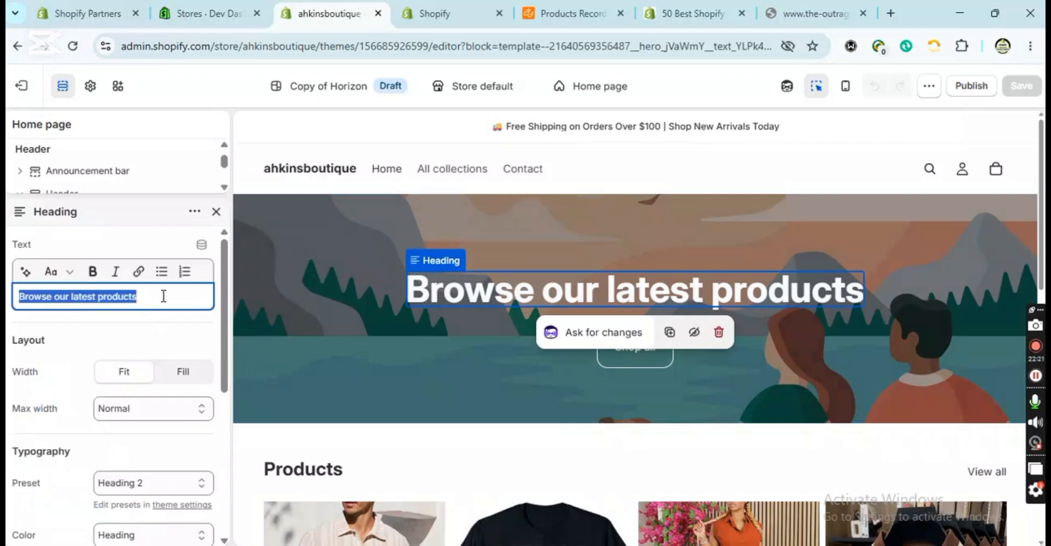
key(super+v)
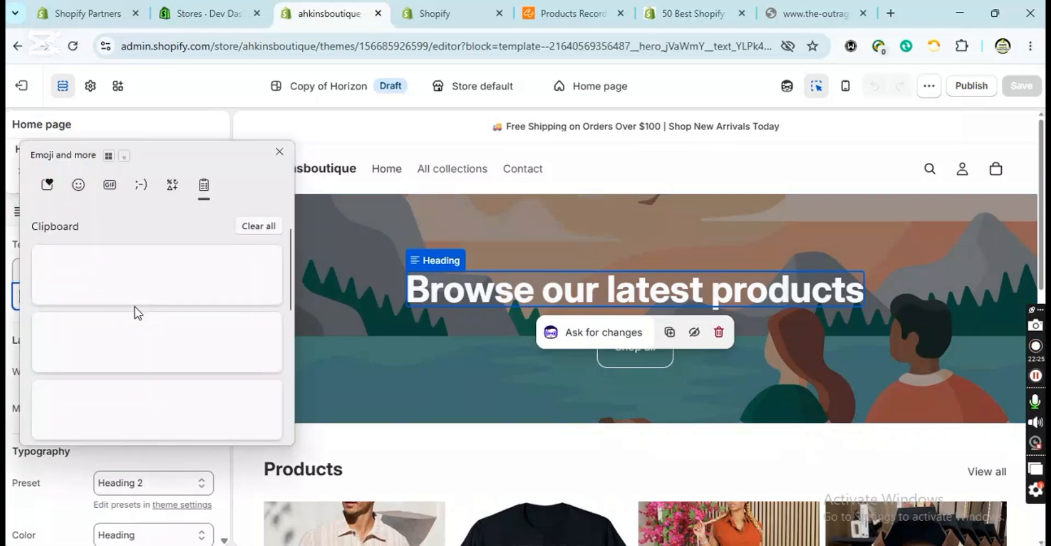
click(114, 399)
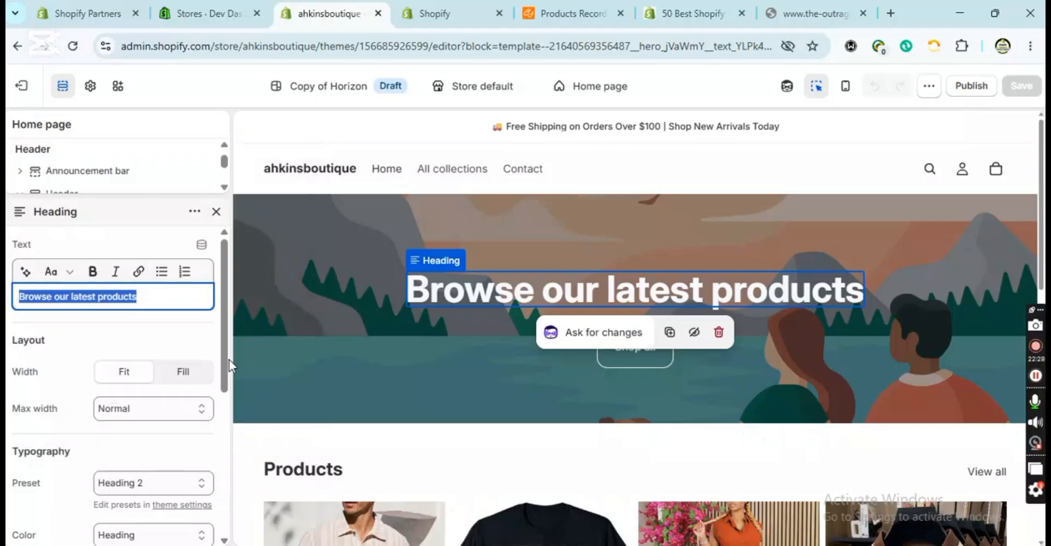
scroll(131, 358, down, 4)
scroll(132, 359, down, 2)
scroll(130, 357, up, 6)
scroll(131, 357, down, 3)
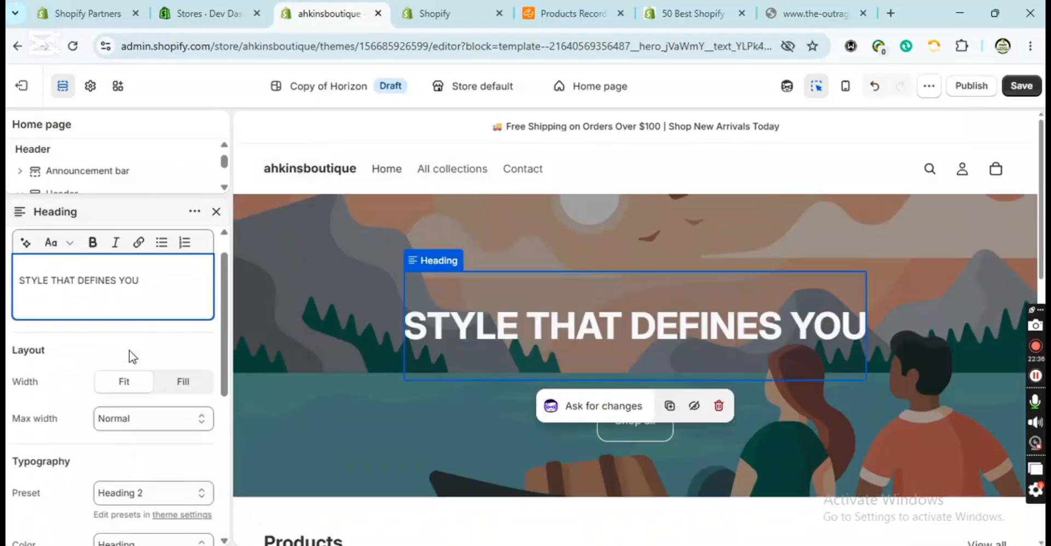
scroll(149, 445, down, 5)
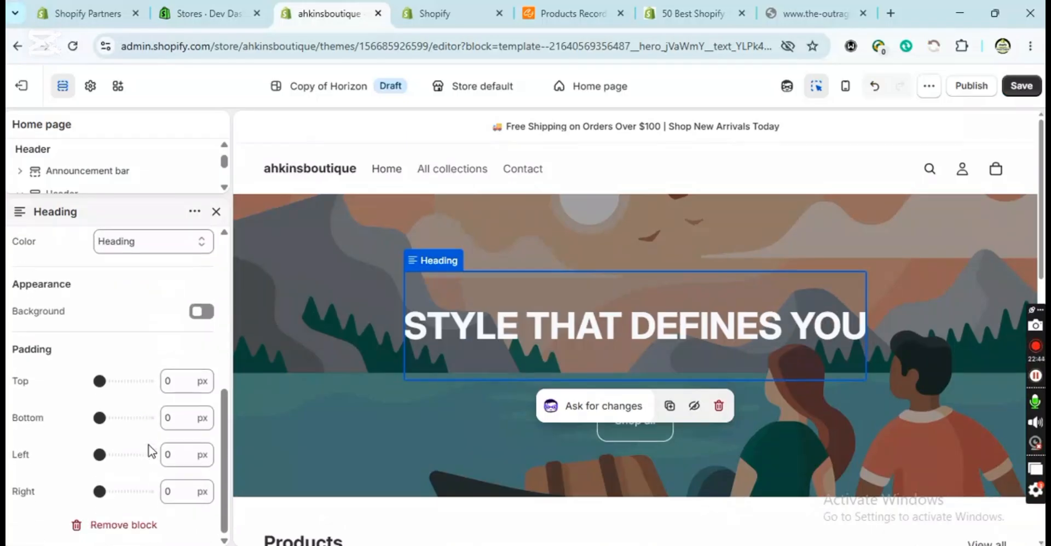
scroll(151, 451, up, 8)
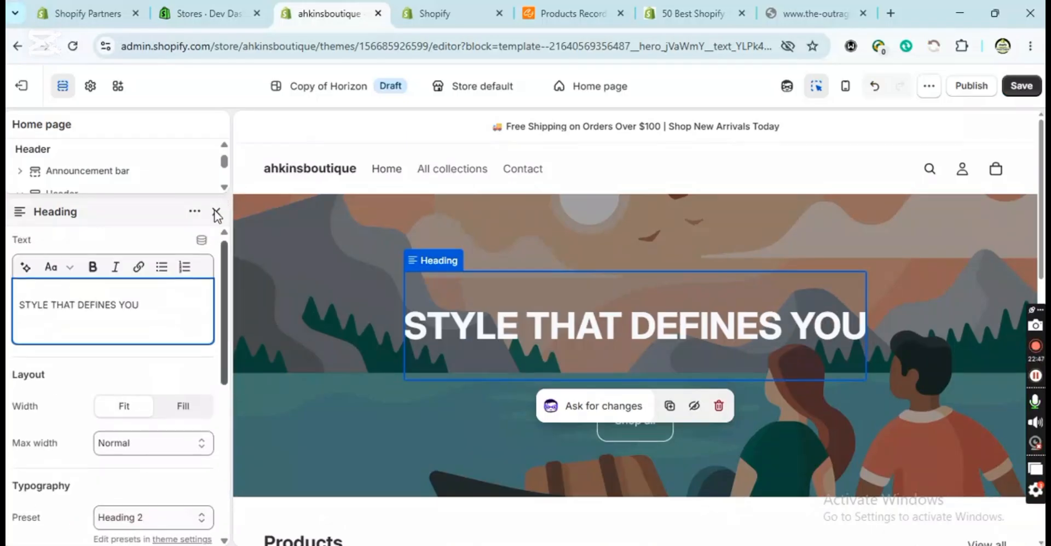
click(217, 213)
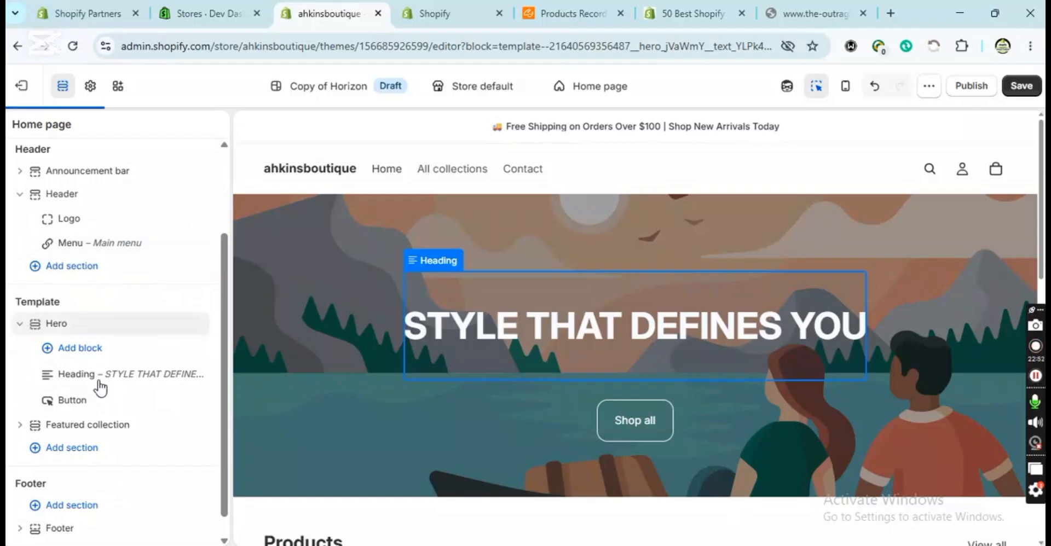
Step: Add a hero Text block reading 'Discover trendy, comfortable, and premium-quality wears…'
click(82, 348)
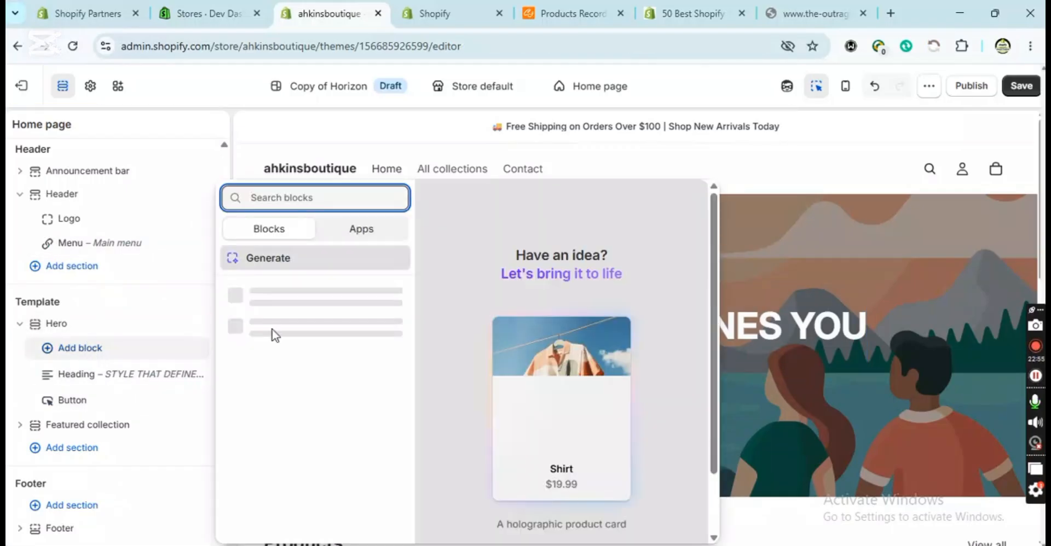
scroll(278, 349, down, 2)
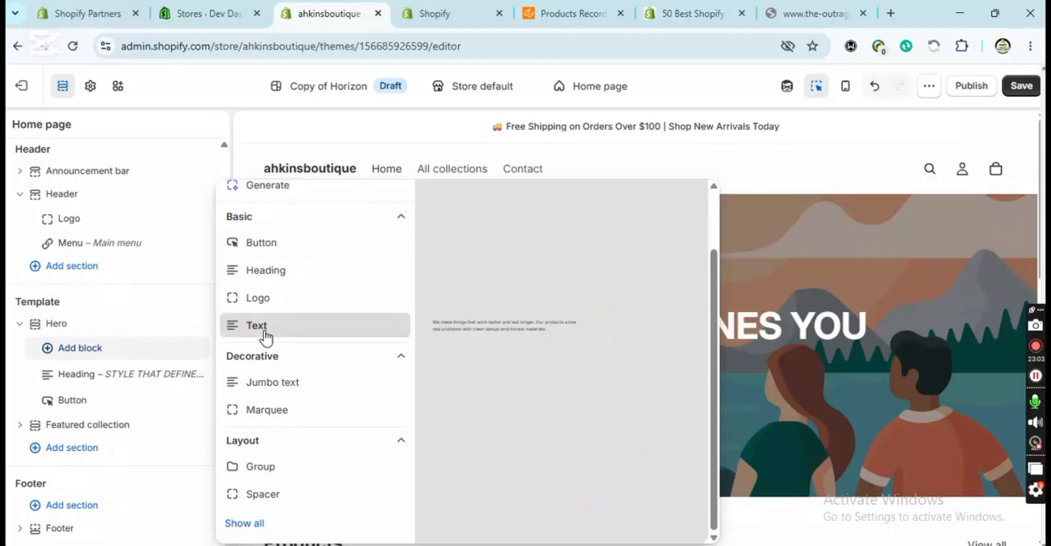
key(Escape)
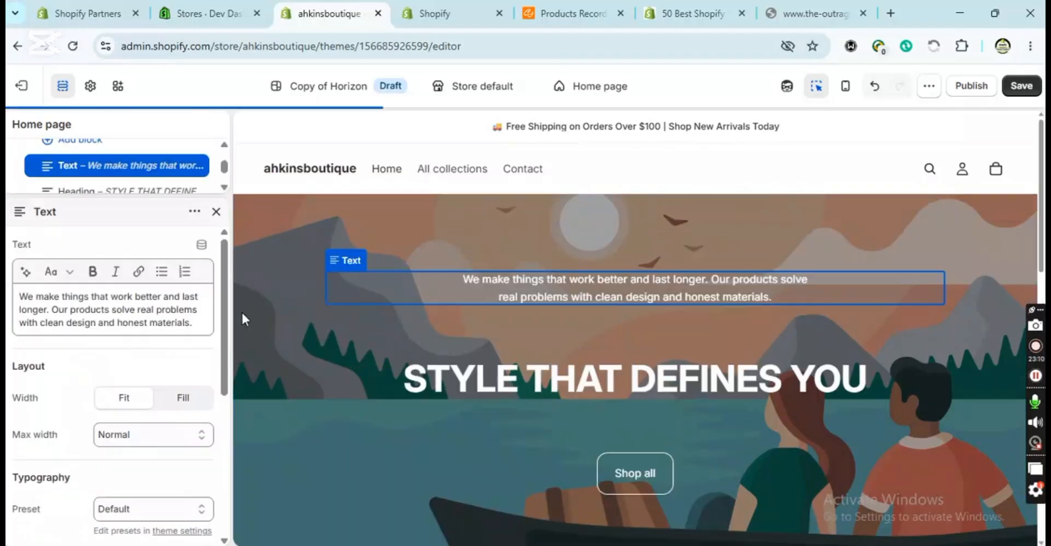
triple_click(161, 310)
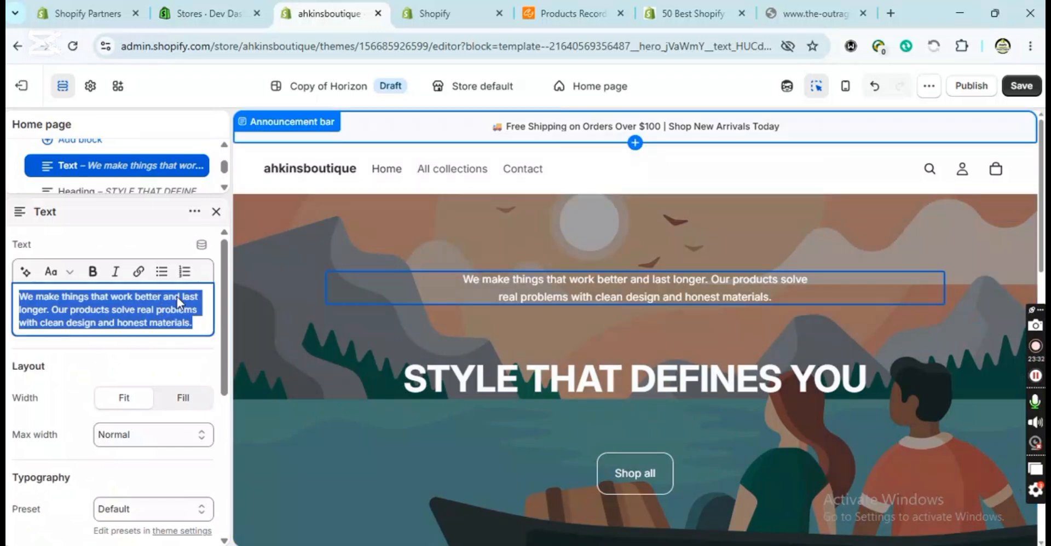
key(super+v)
click(132, 284)
click(140, 304)
triple_click(141, 304)
key(ctrl+v)
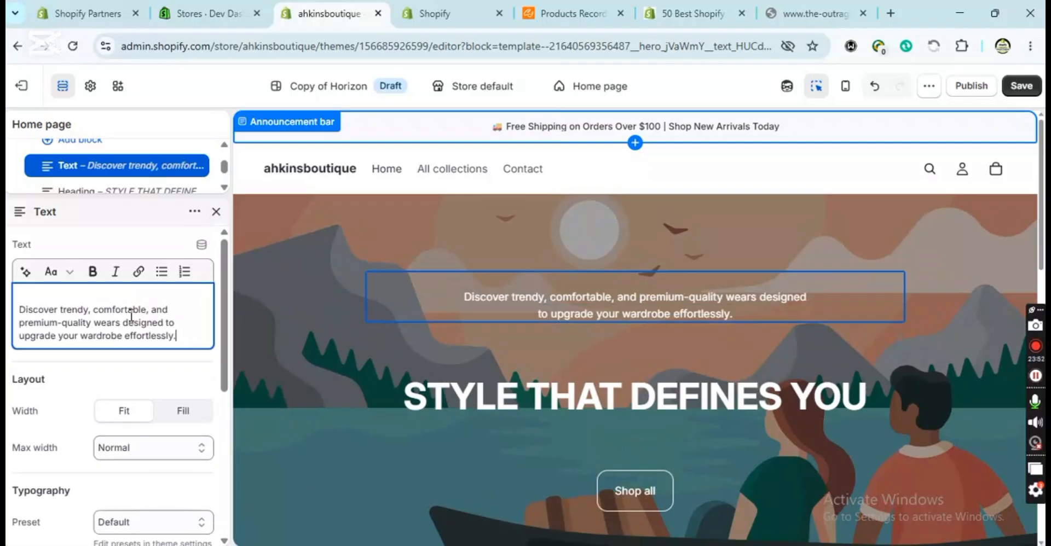
Step: Move the Text block below the STYLE THAT DEFINES YOU heading
click(216, 212)
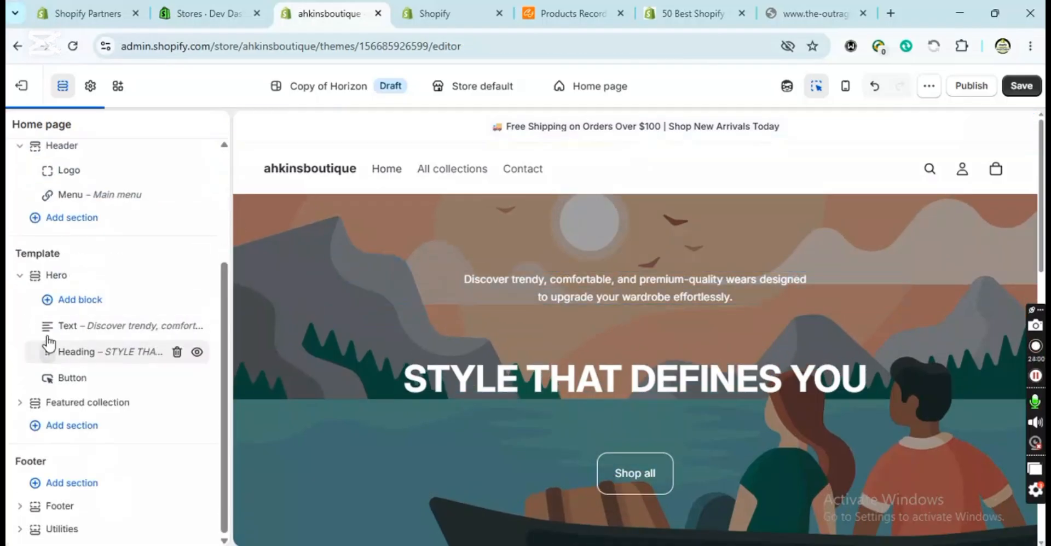
drag(47, 327, 52, 371)
scroll(541, 386, down, 1)
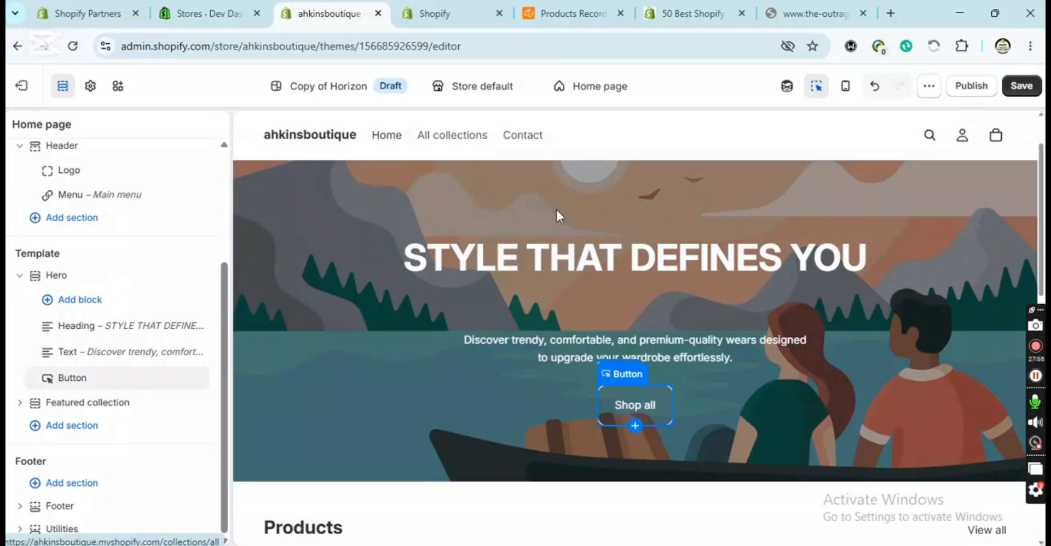
Step: Relabel the hero button from 'Shop all' to 'Explore more'
click(77, 378)
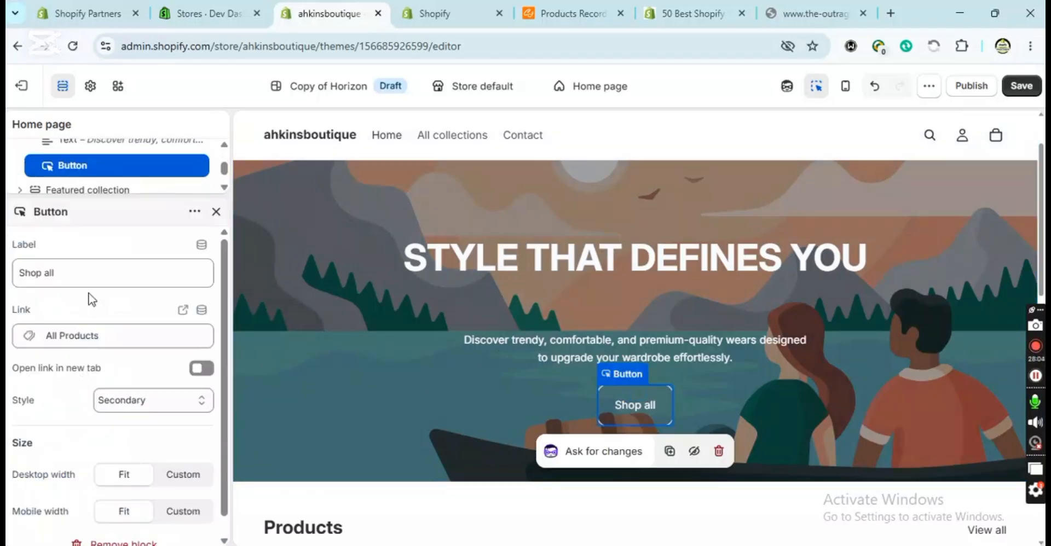
triple_click(60, 274)
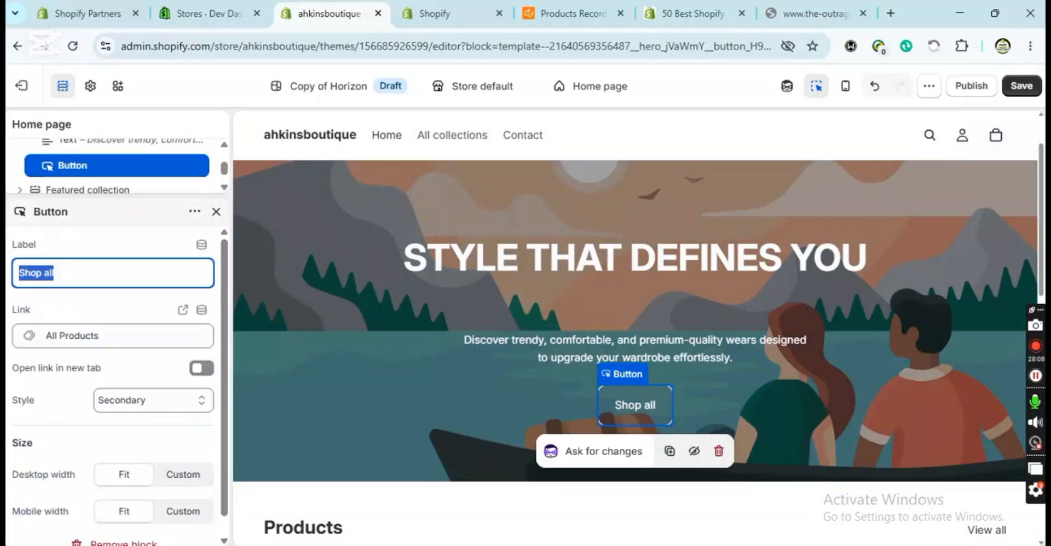
text(E)
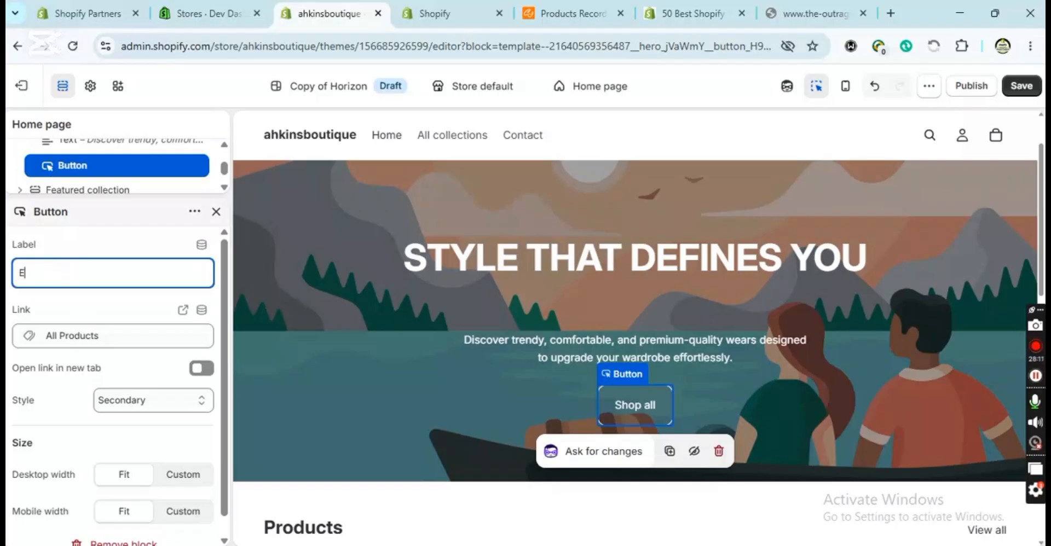
text(xplore more ore)
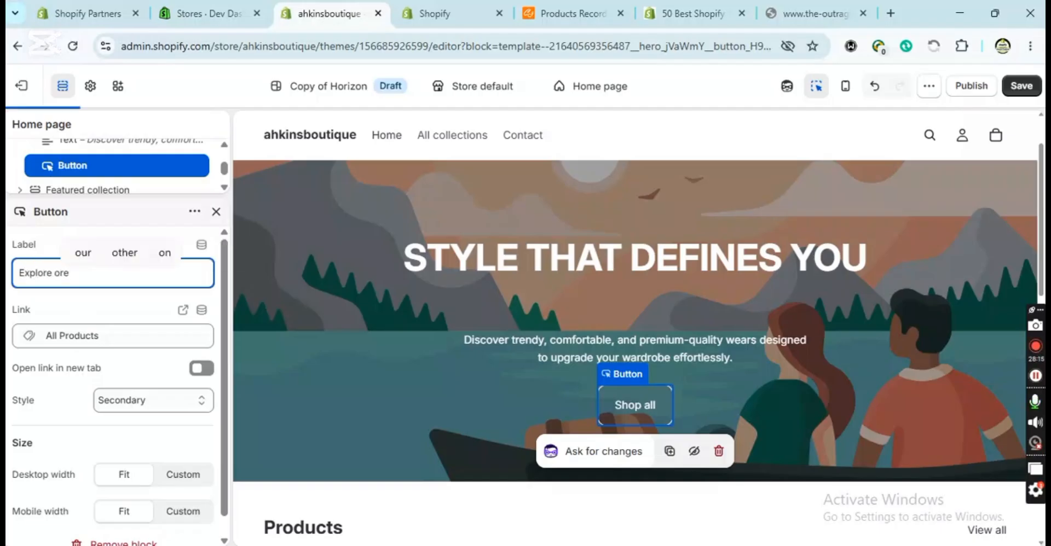
key(Left)
key(Left)
key(Left)
text(m)
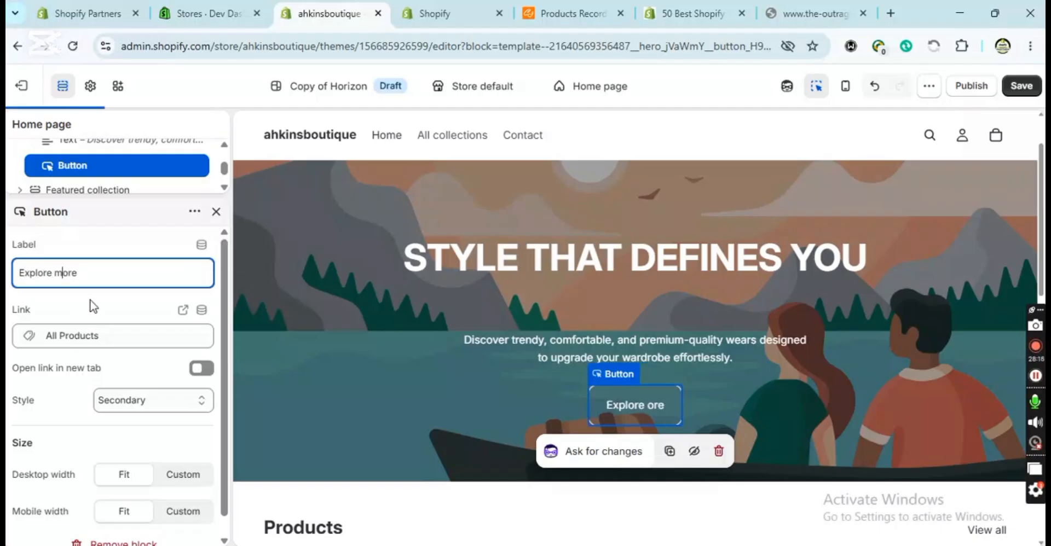
Step: Make the button link open in a new tab and switch it to the Primary style
click(132, 337)
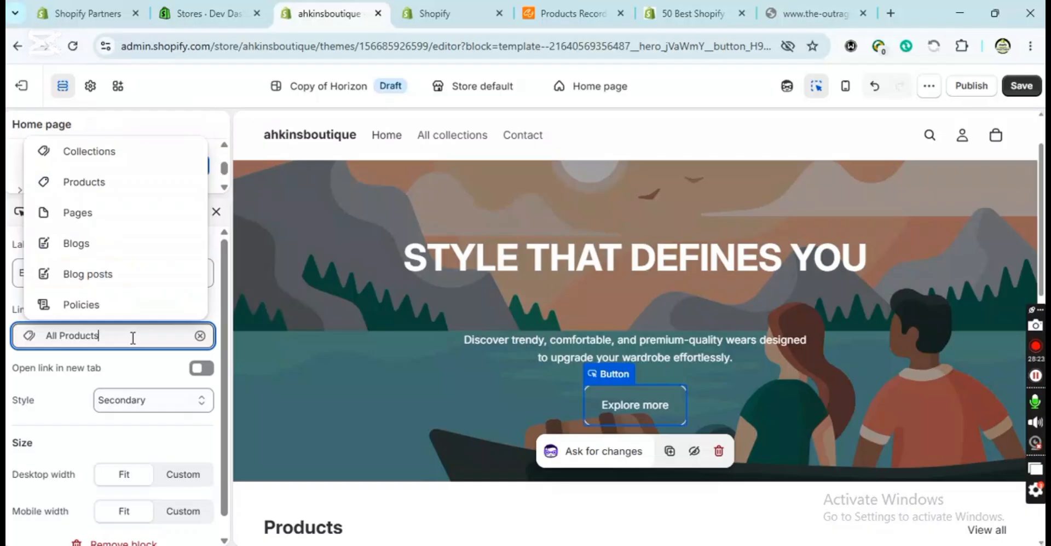
click(93, 369)
click(202, 399)
click(186, 427)
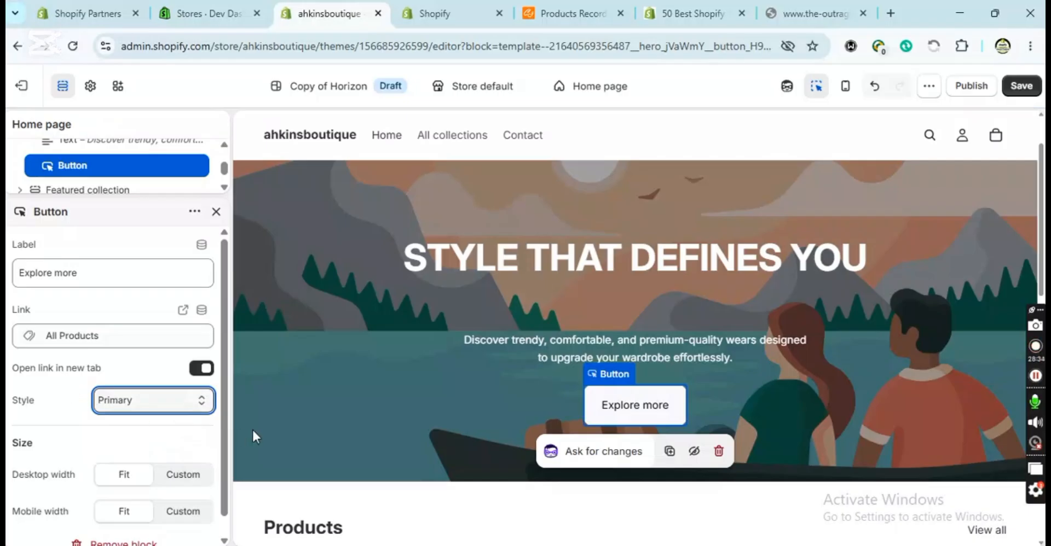
scroll(117, 427, down, 1)
scroll(117, 426, up, 1)
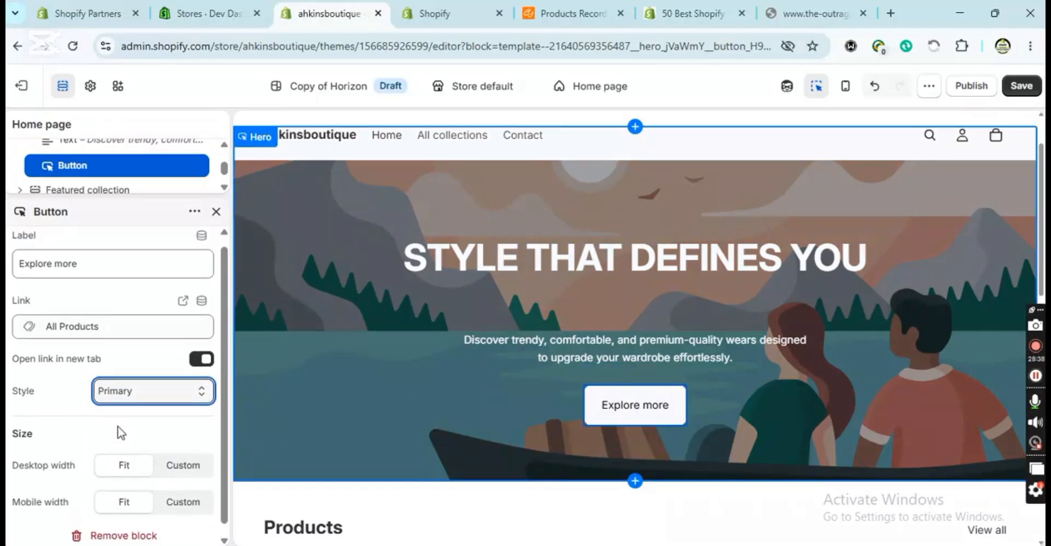
key(Escape)
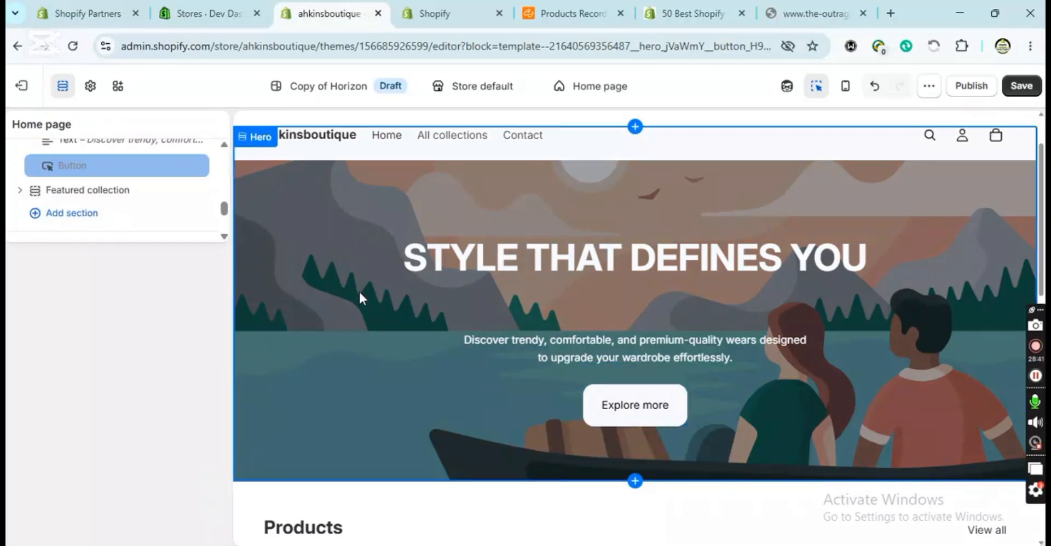
scroll(146, 392, up, 4)
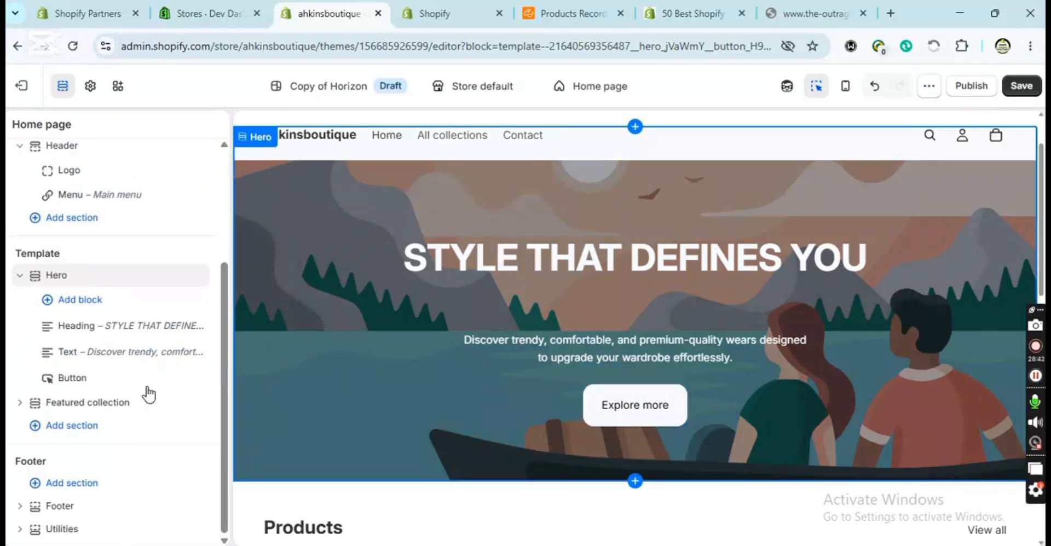
Step: Open the Hero settings and start generating a new image for Media 1
click(59, 282)
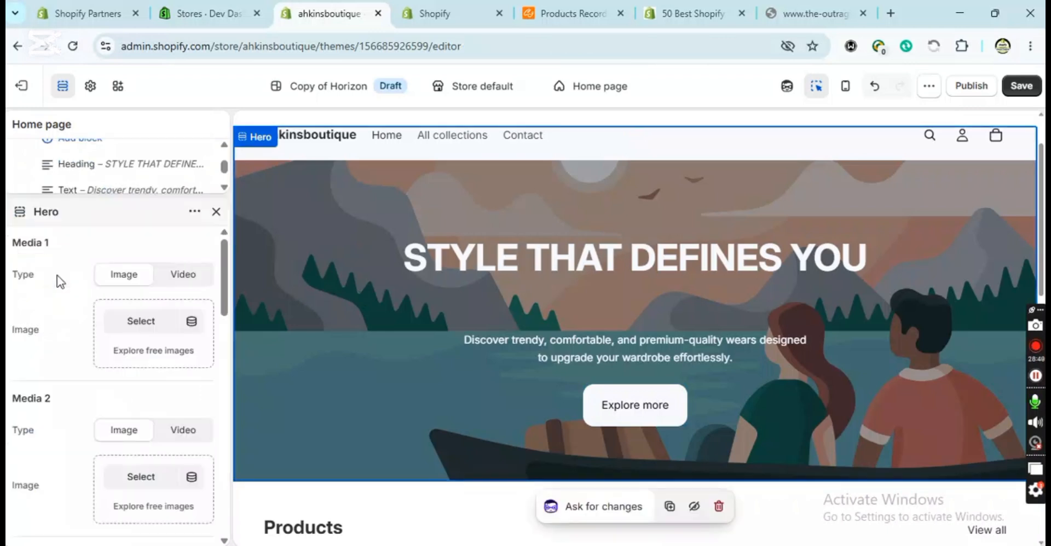
key(Escape)
click(66, 275)
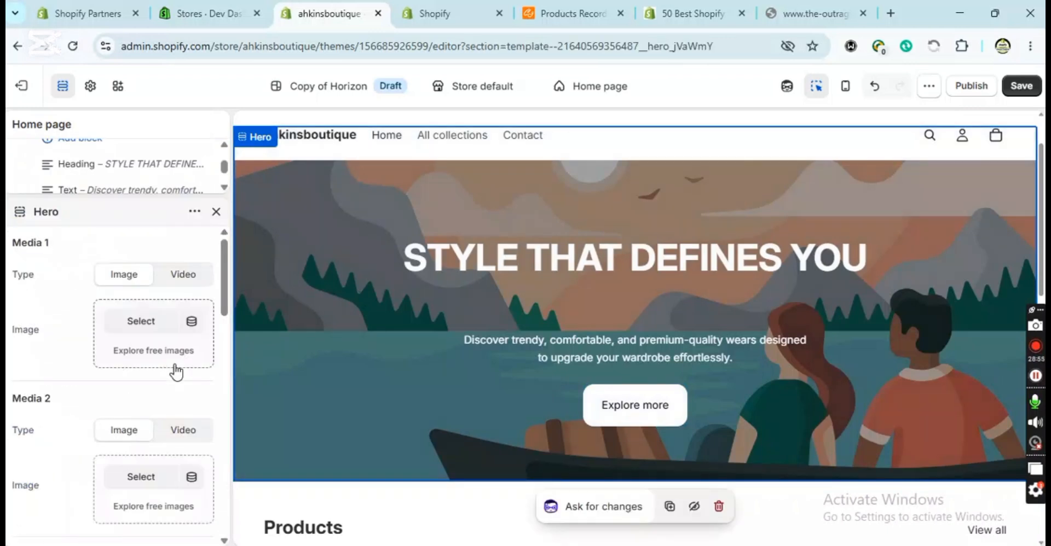
click(138, 323)
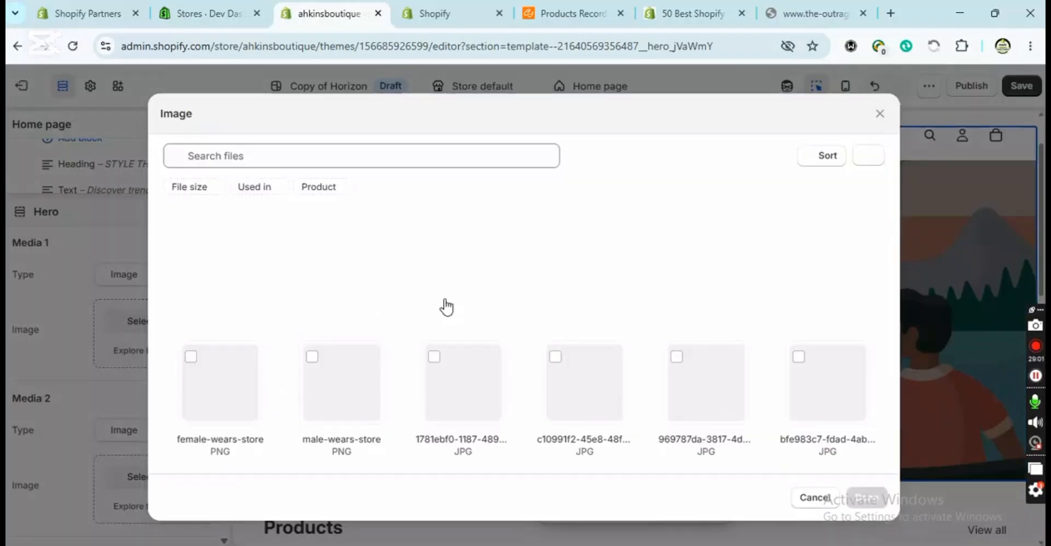
click(547, 257)
Step: Generate an image of a clothing boutique and keep it as the hero's Media 1
text(generate a)
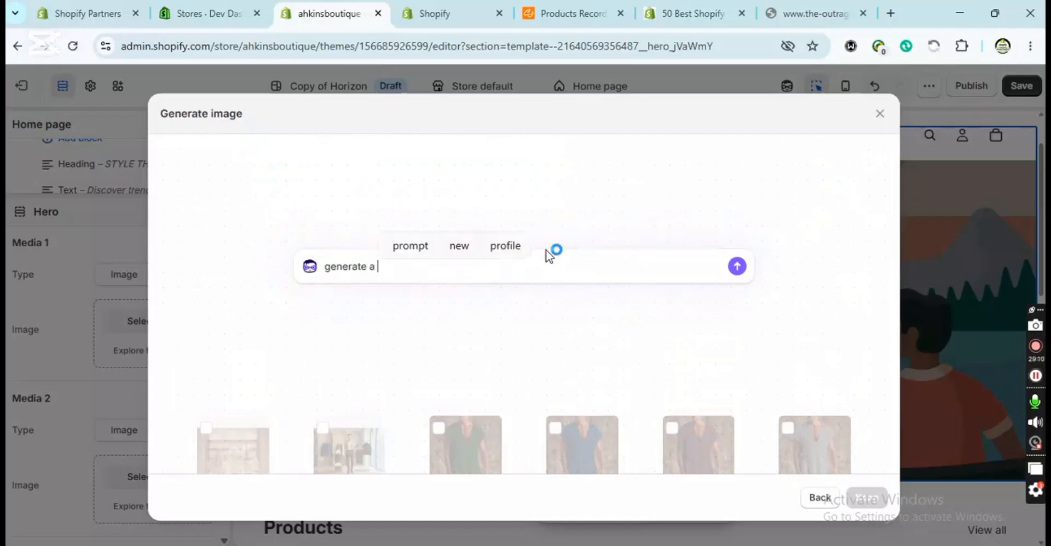
key(BackSpace)
text(n iage of a boutique)
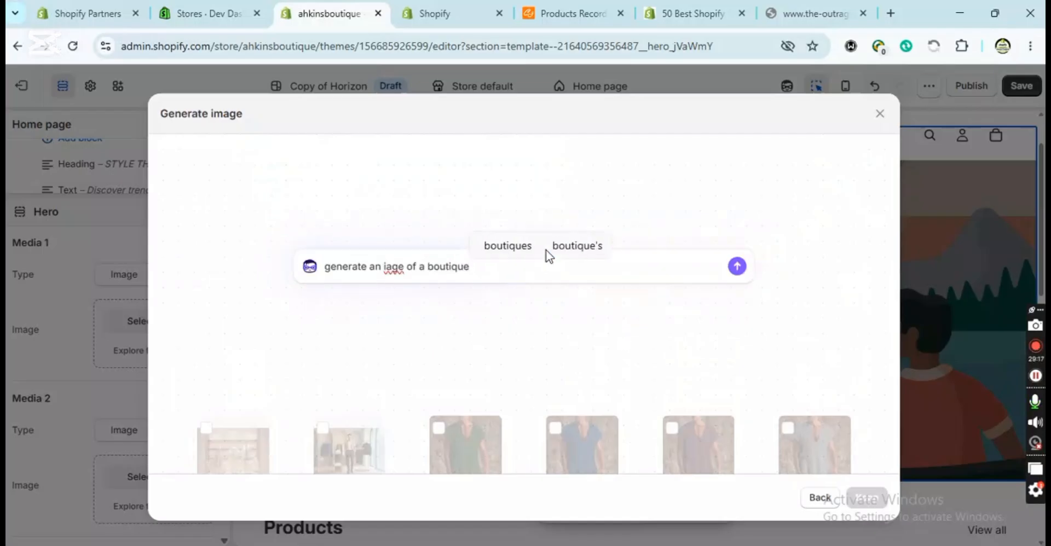
key(ctrl+Left)
text(clothing)
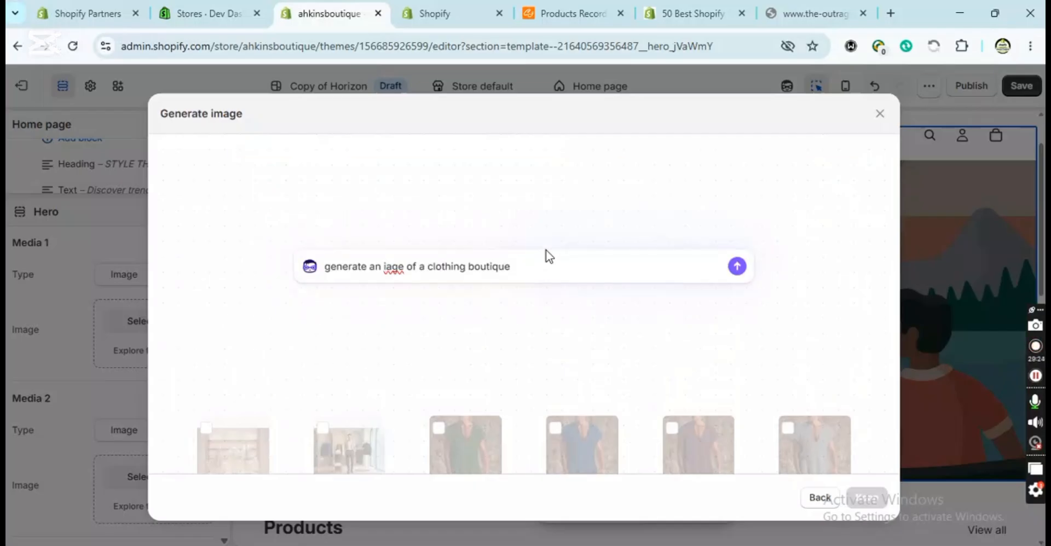
key(Return)
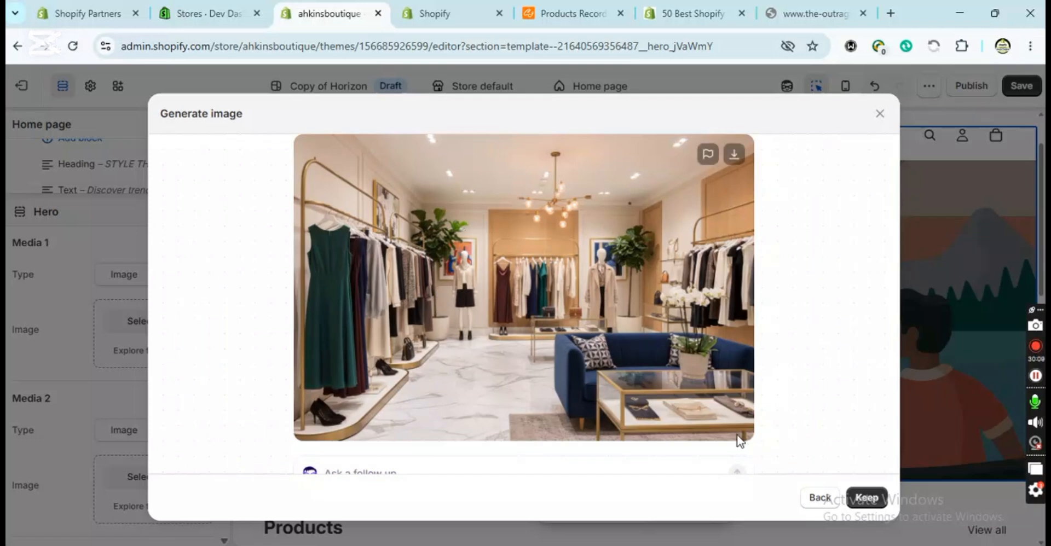
click(868, 500)
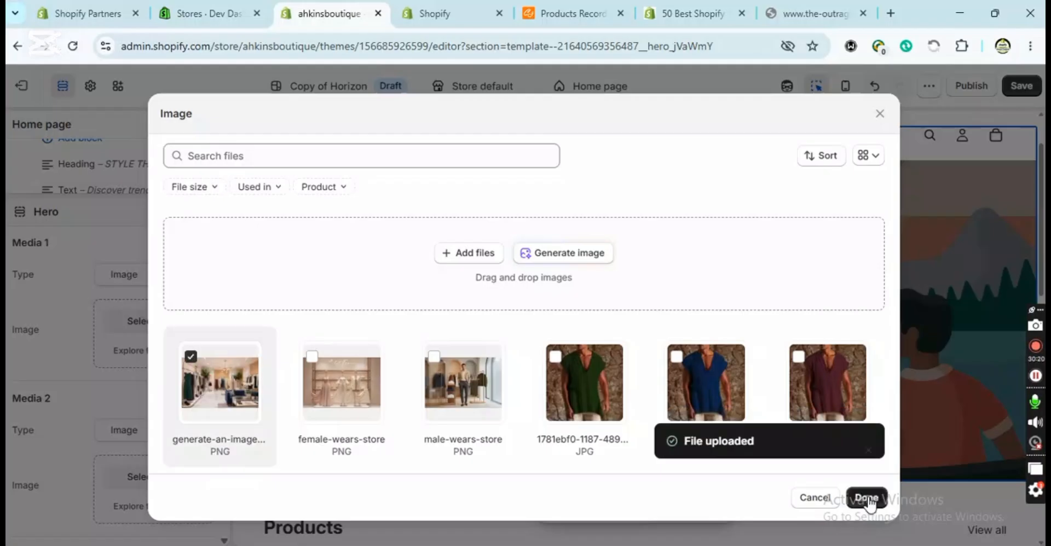
click(866, 499)
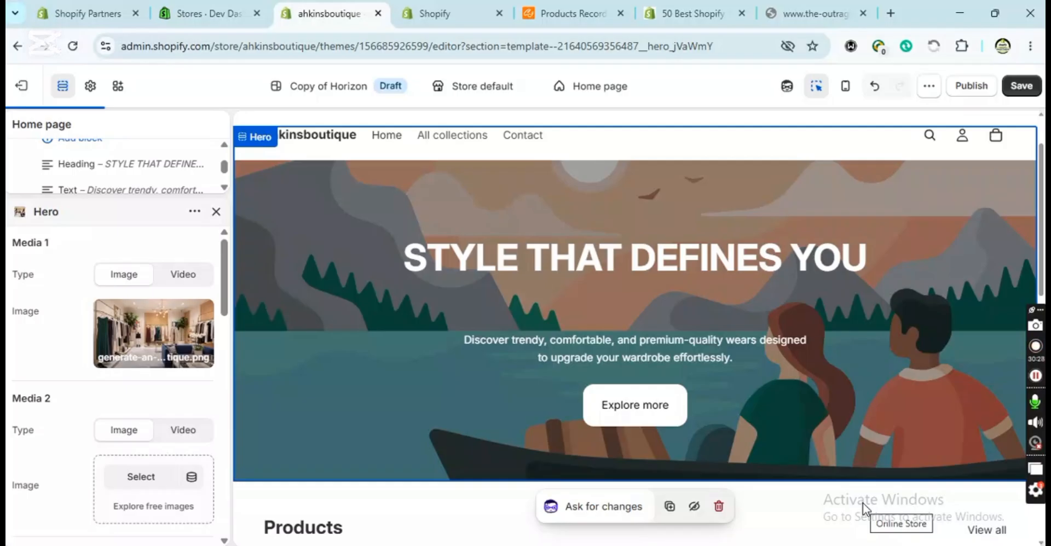
Step: Reduce the Hero section's gap between heading, text and button to 0 px
click(614, 273)
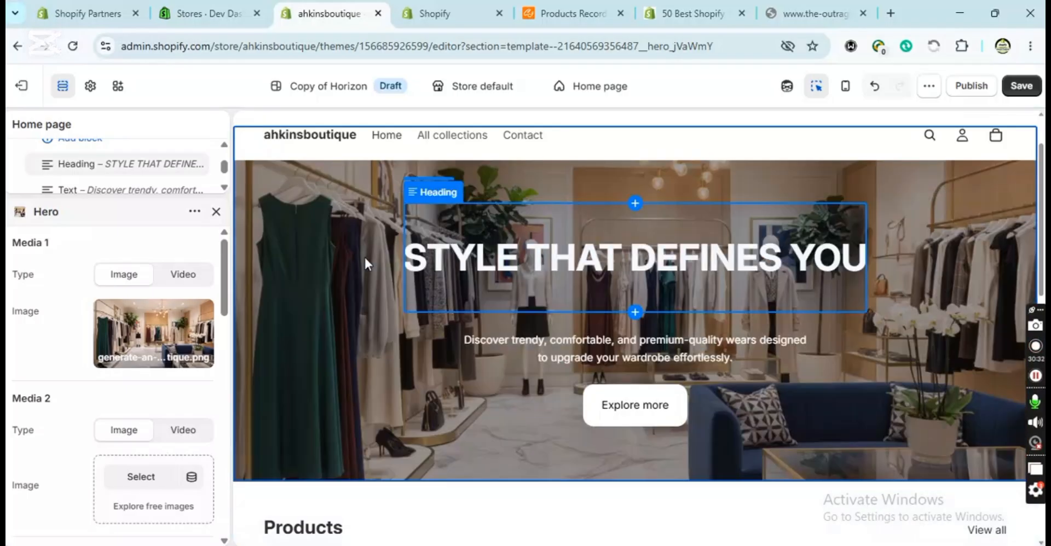
click(605, 375)
scroll(160, 346, down, 3)
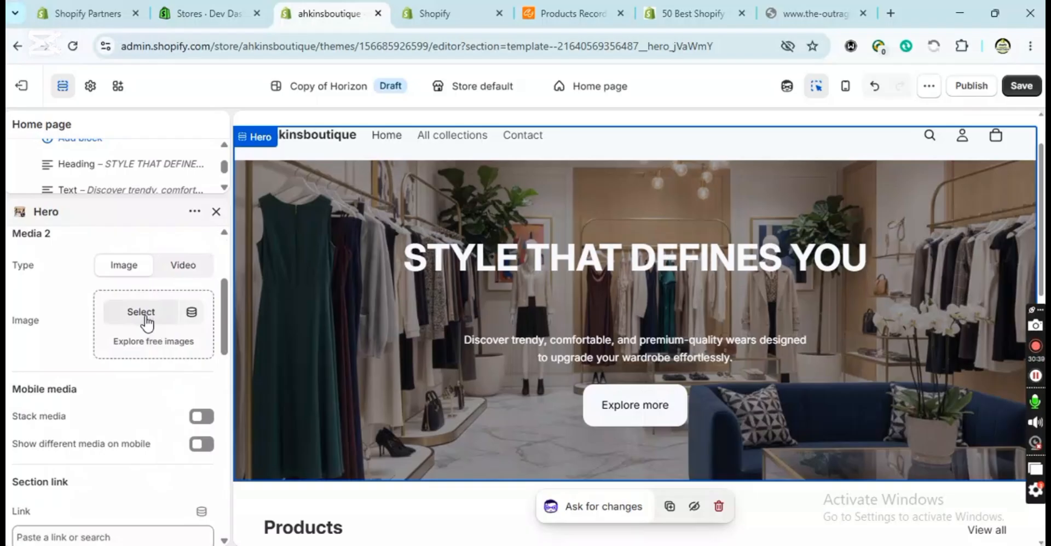
scroll(147, 323, down, 10)
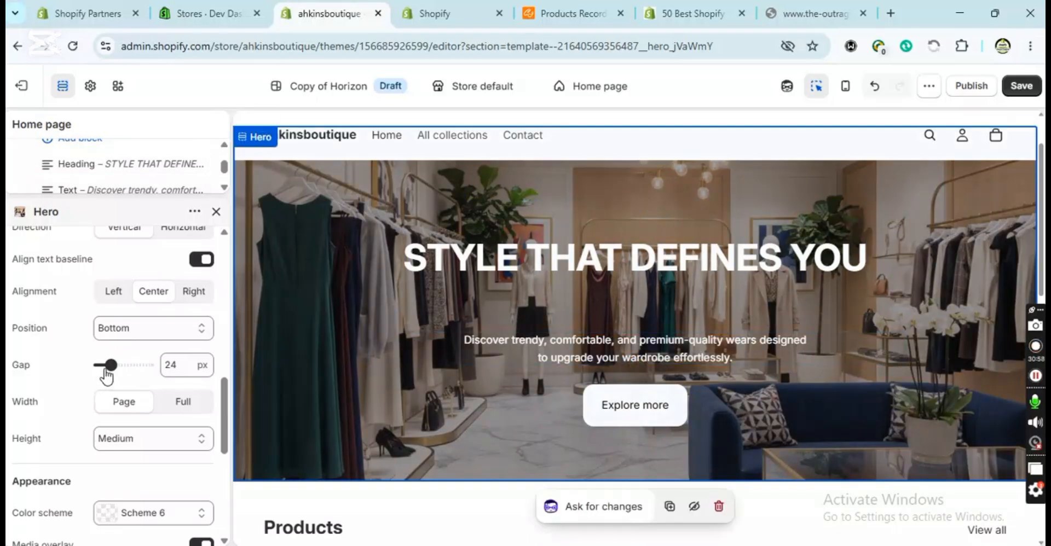
drag(105, 365, 98, 365)
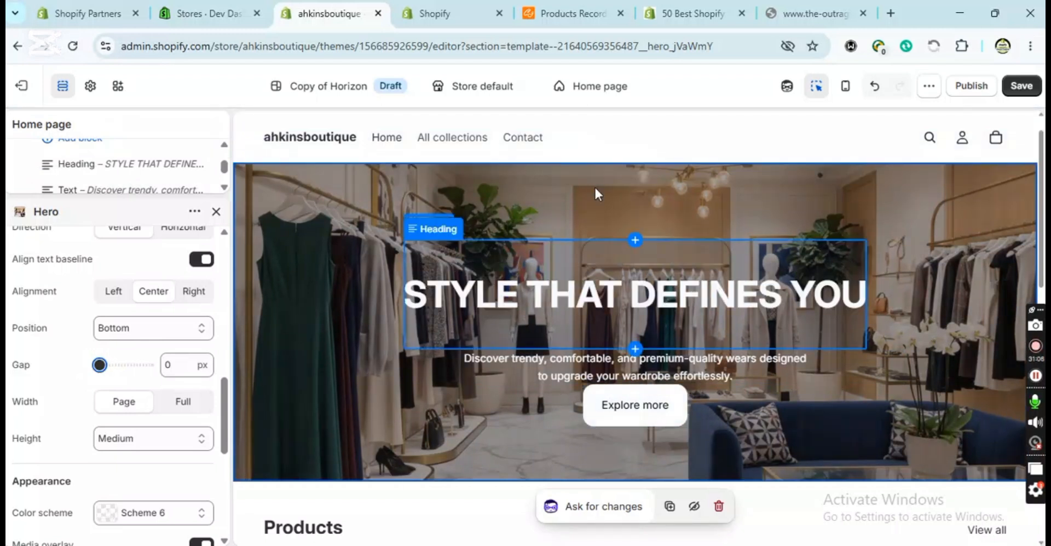
click(645, 439)
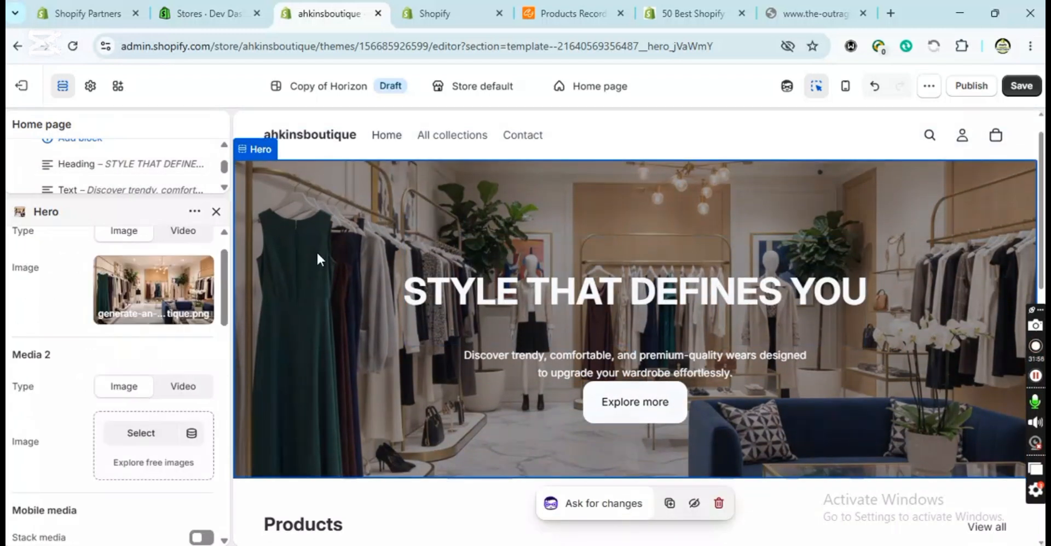
Step: Close the Hero settings panel, then reselect the Hero section in the sidebar
click(216, 211)
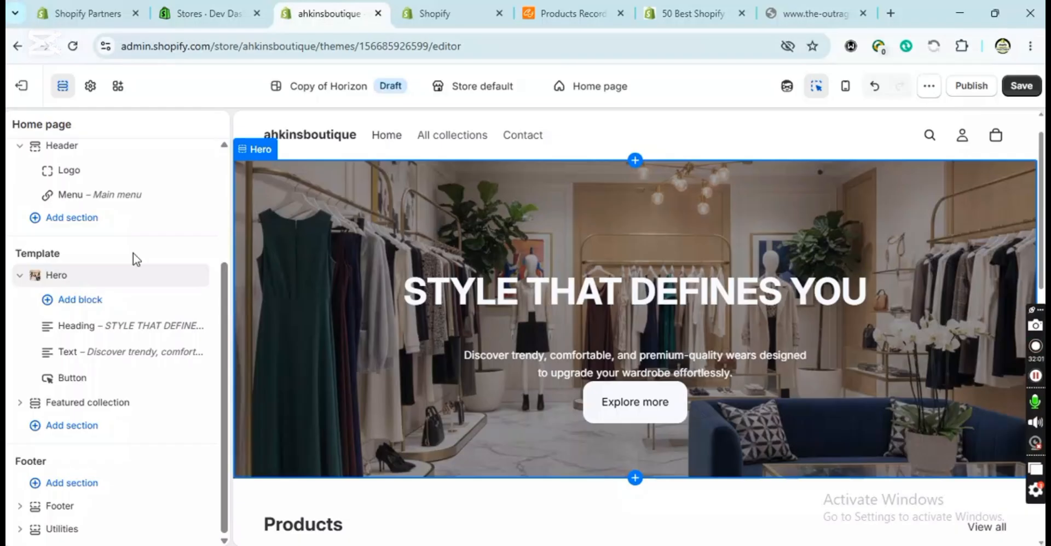
click(63, 276)
click(58, 382)
scroll(129, 417, up, 2)
scroll(127, 413, down, 3)
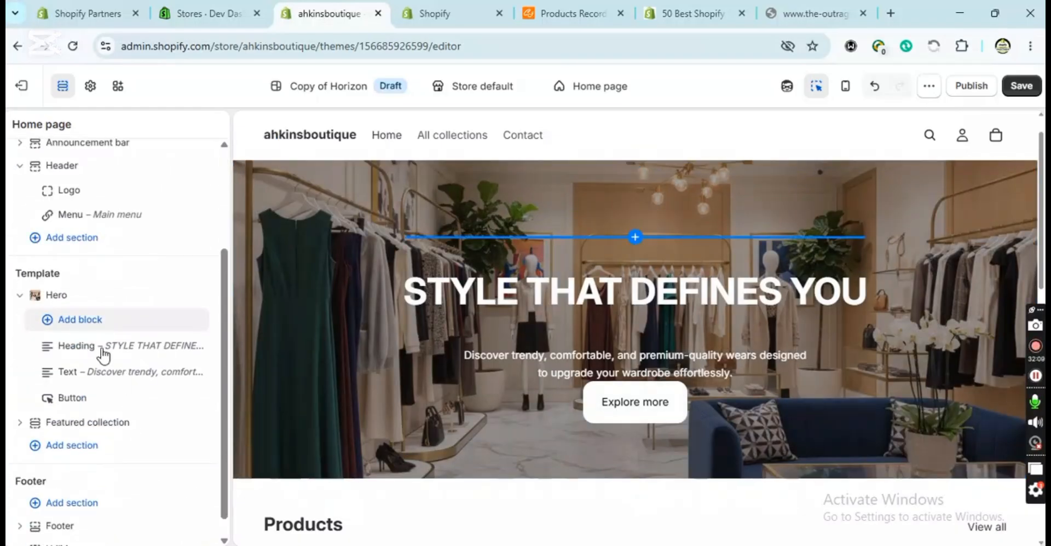
click(54, 297)
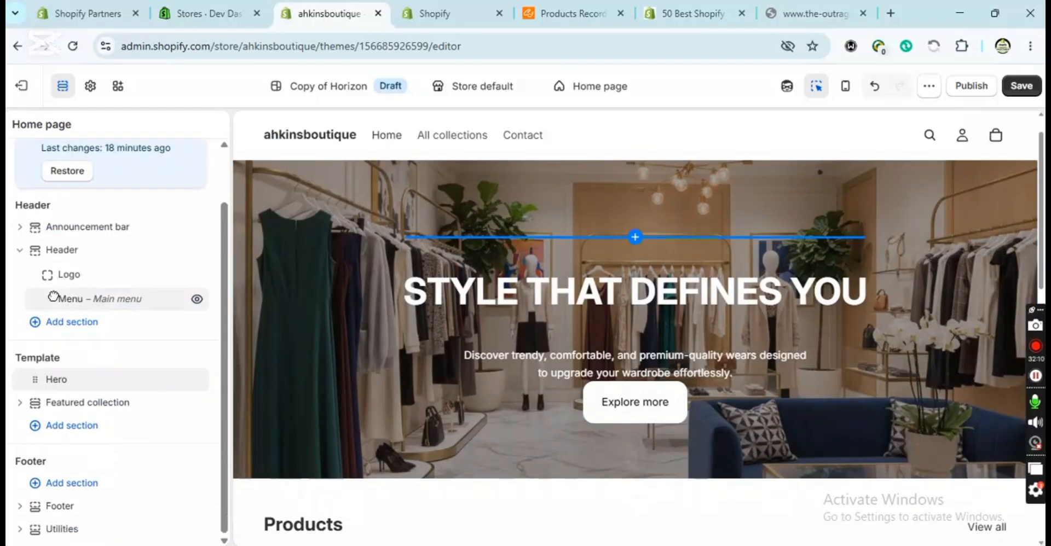
click(62, 380)
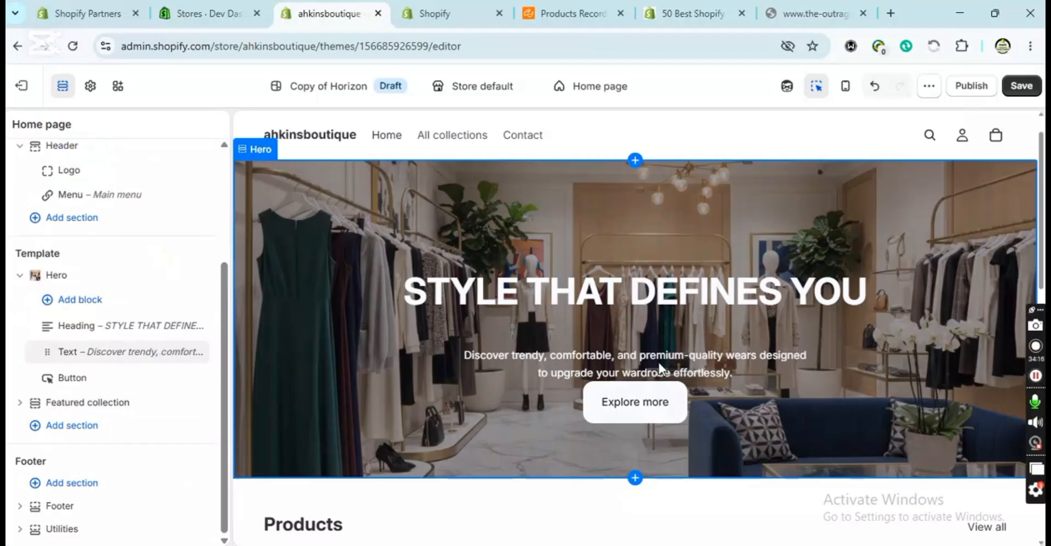
Step: Switch to ChatGPT and read through the suggested trust badge copy
key(alt+Tab)
key(Tab)
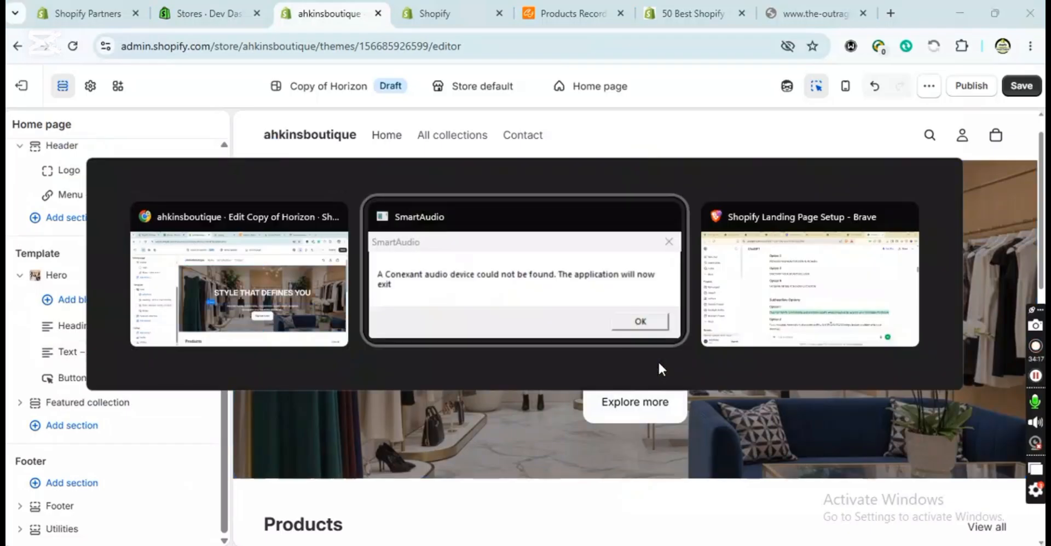
scroll(519, 382, down, 4)
scroll(519, 382, down, 3)
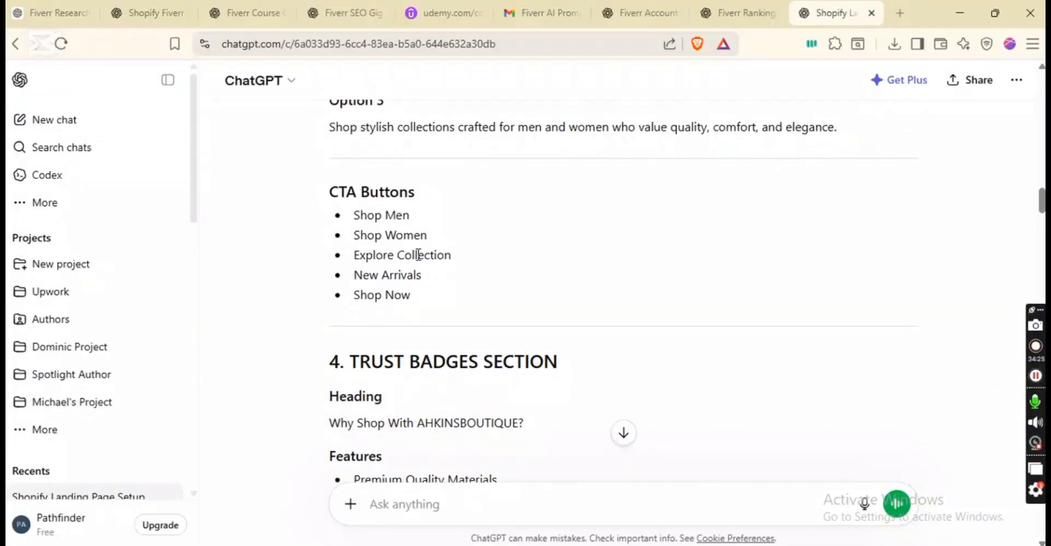
scroll(438, 306, down, 2)
scroll(365, 273, down, 1)
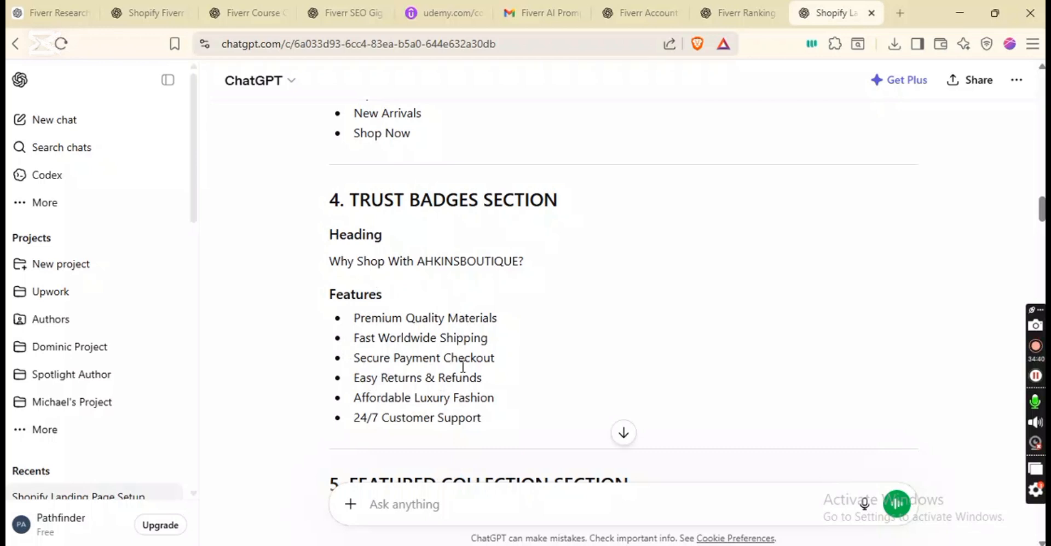
Step: Select the Featured Collections heading line in section 5, then return to Shopify
drag(499, 319, 353, 320)
scroll(351, 327, down, 1)
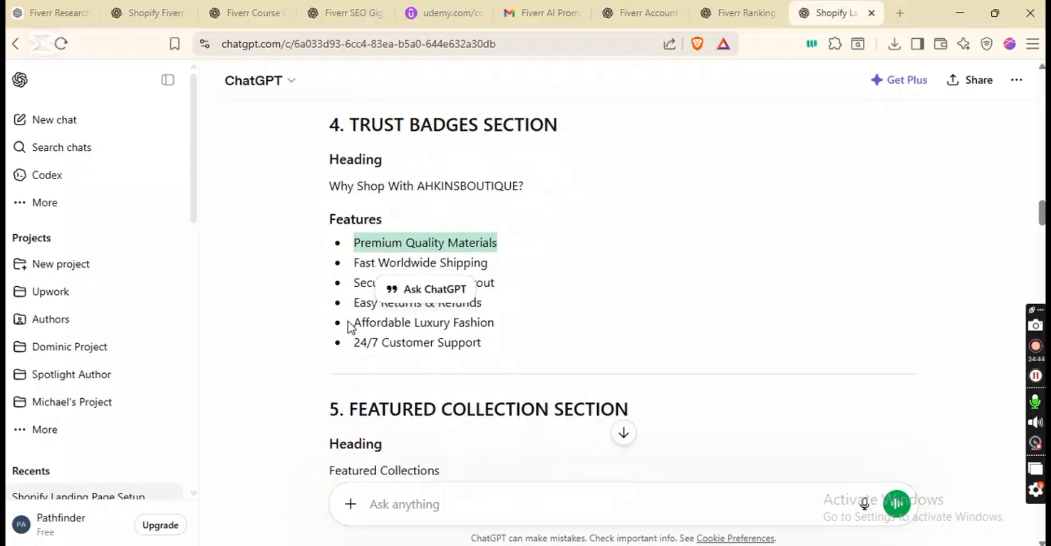
scroll(359, 172, up, 3)
scroll(350, 195, down, 6)
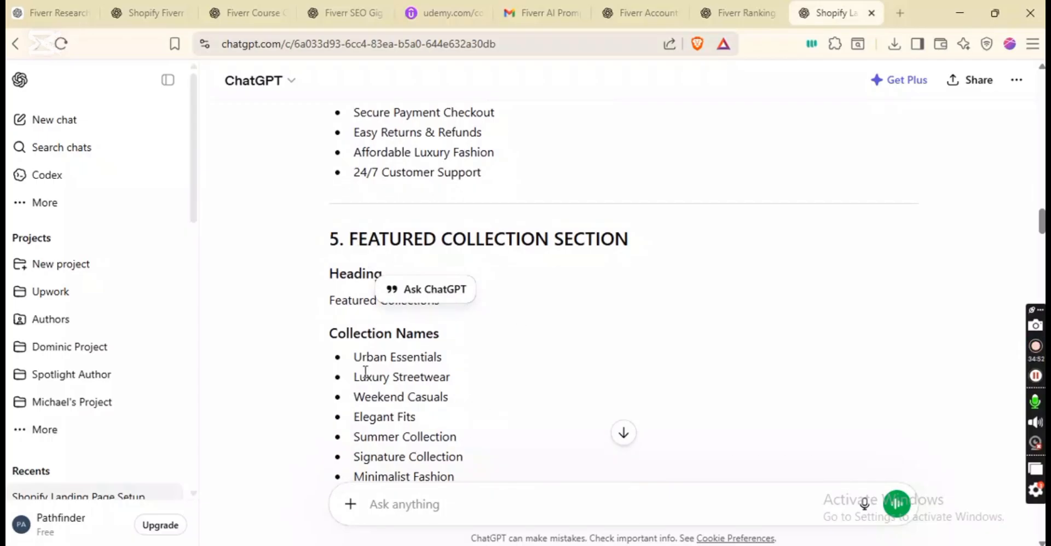
scroll(365, 372, down, 2)
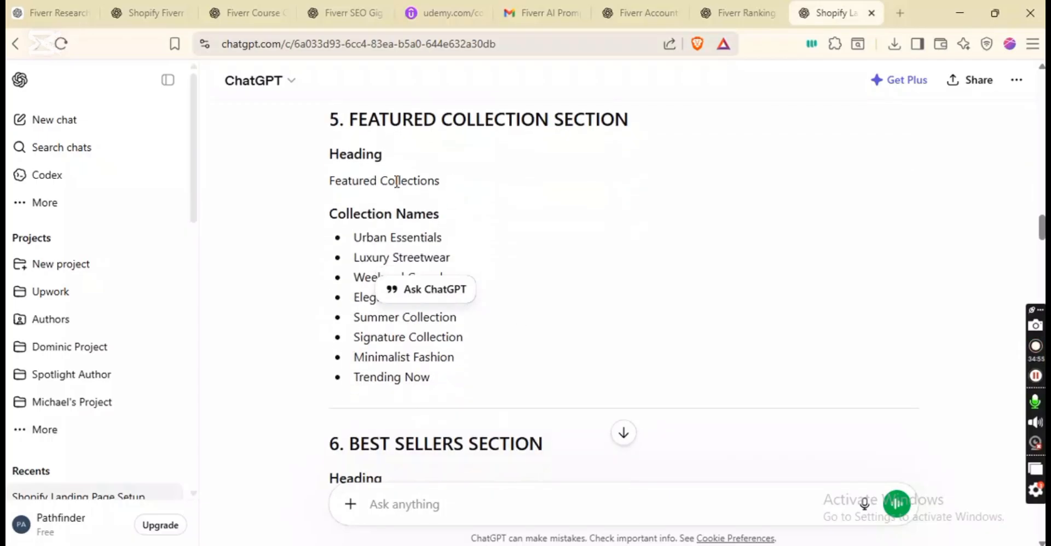
triple_click(396, 181)
key(alt+Tab)
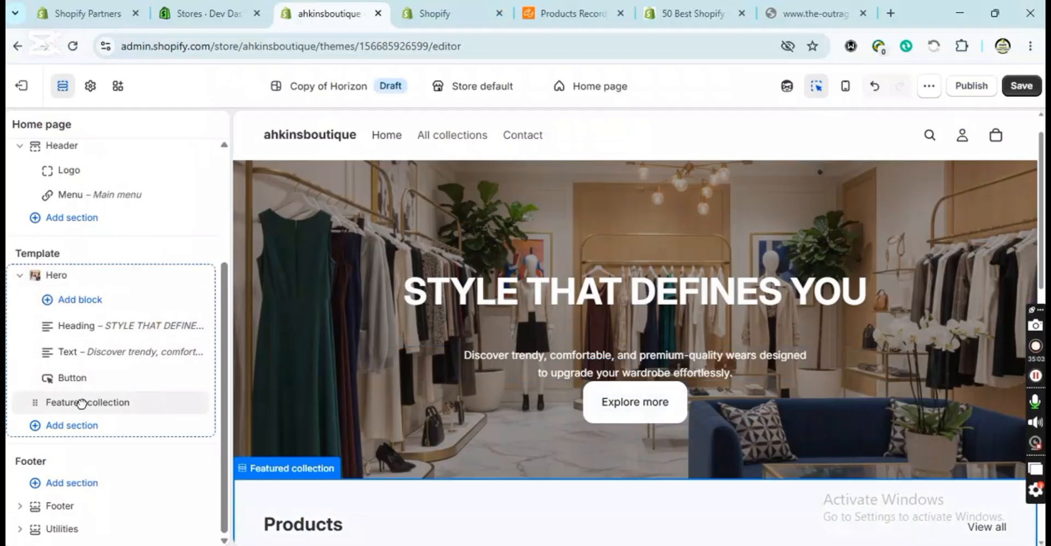
Step: Expand the Featured collection section and open its settings
click(19, 403)
scroll(93, 405, down, 2)
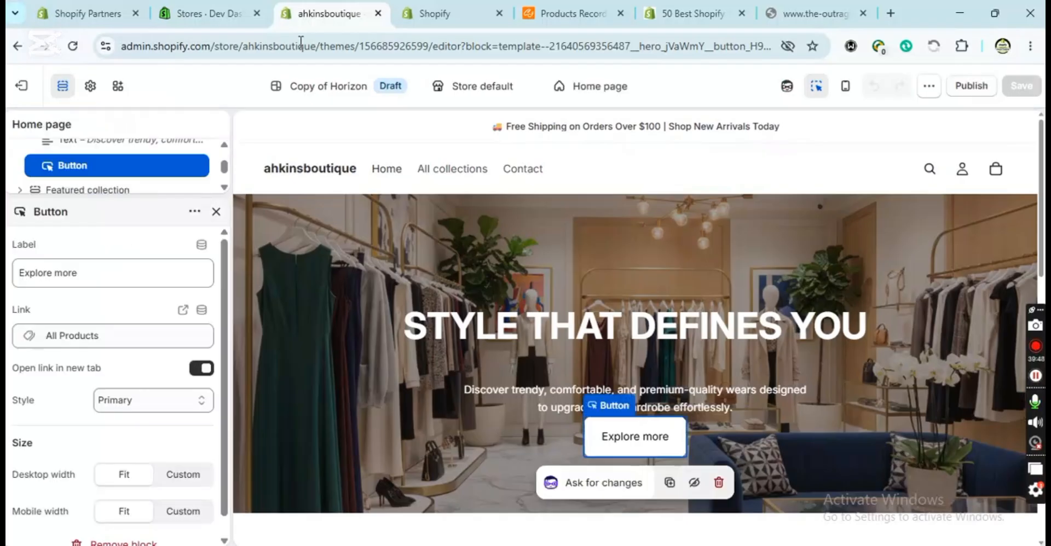
scroll(448, 310, down, 6)
scroll(262, 288, up, 1)
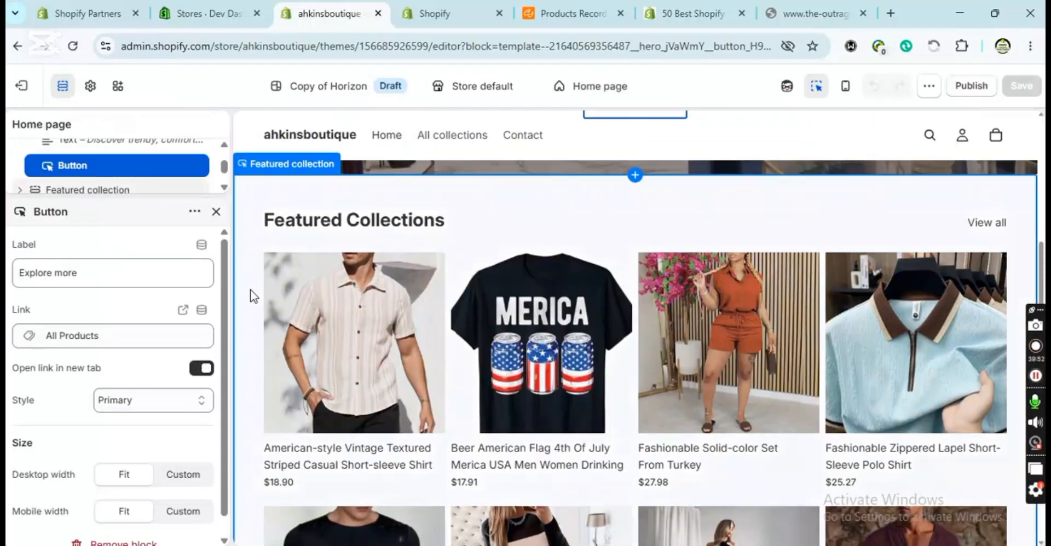
click(250, 290)
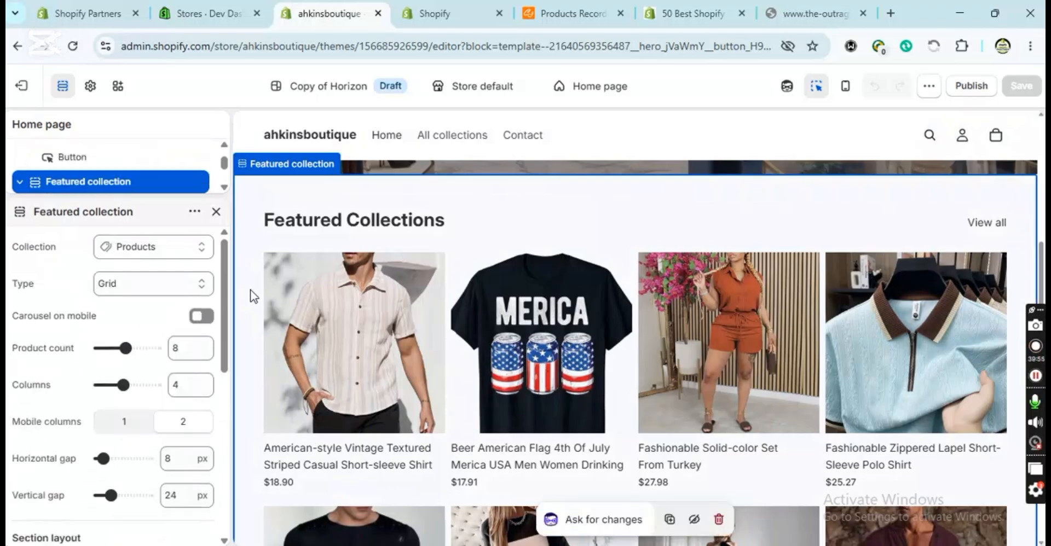
click(217, 212)
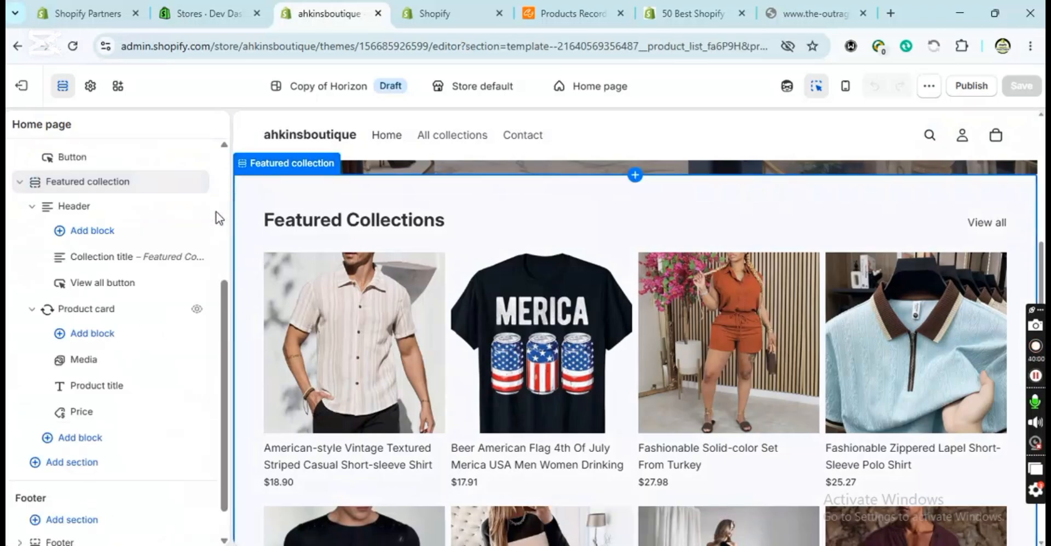
click(85, 186)
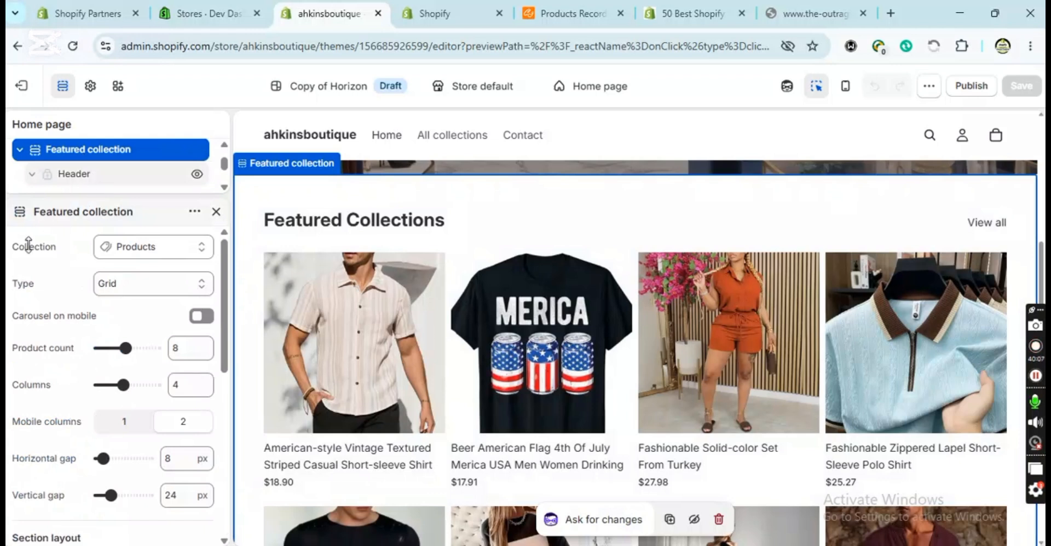
Step: Bring up the Replace/Remove menu for the section's Products collection
key(Escape)
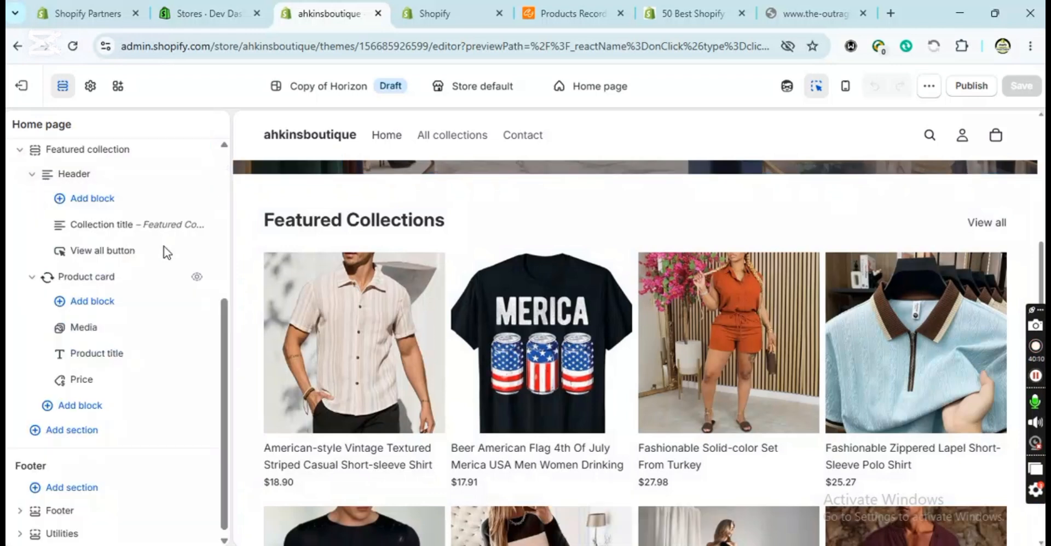
click(82, 153)
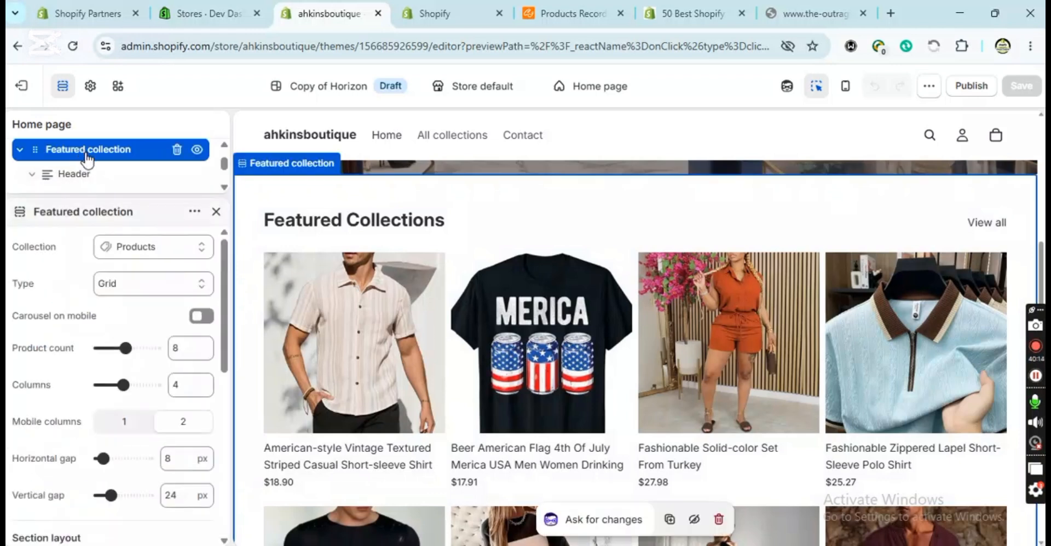
key(Escape)
click(158, 256)
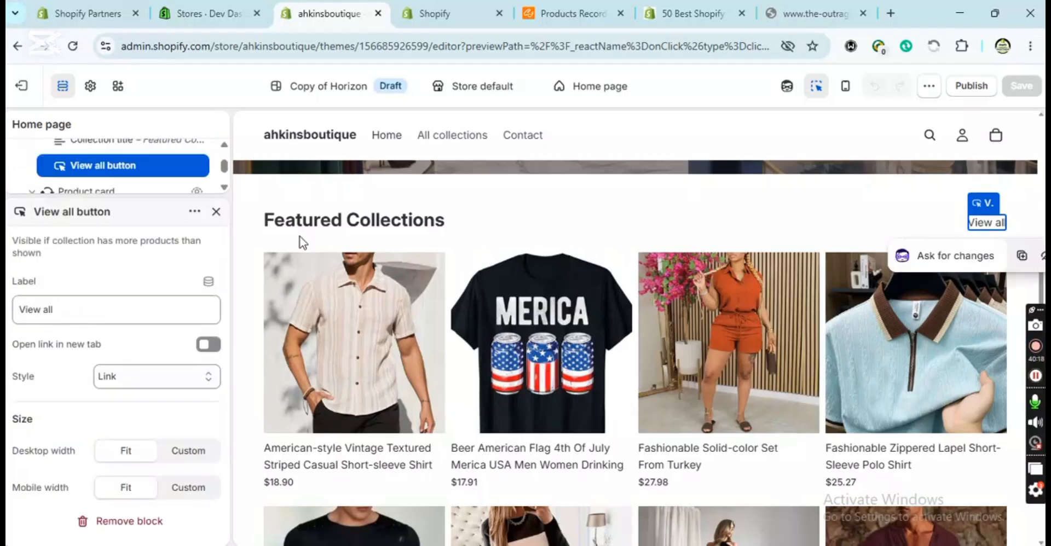
click(251, 272)
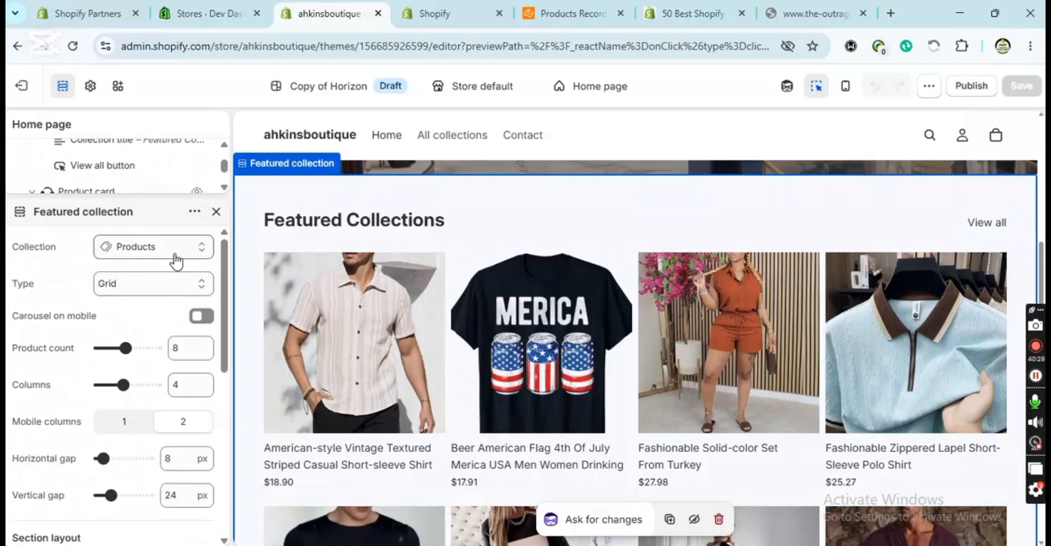
click(174, 255)
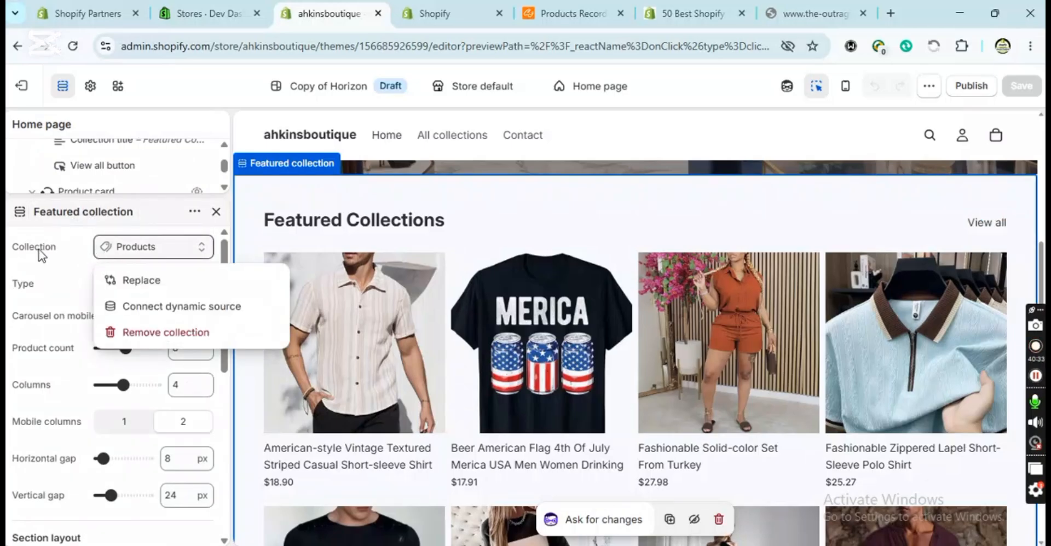
Step: Replace the displayed Products collection with the Newly Arrival collection
click(154, 280)
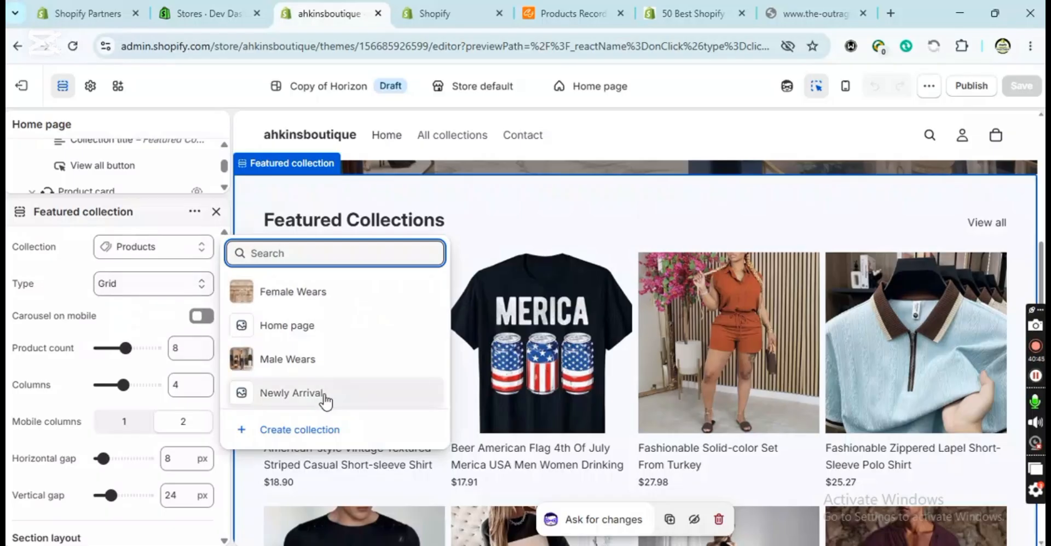
click(291, 393)
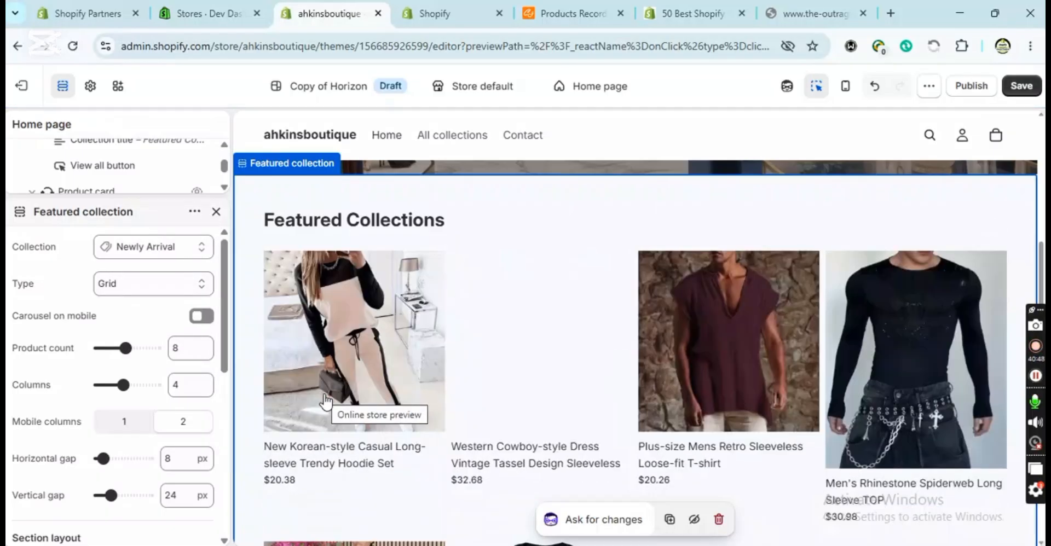
scroll(509, 402, down, 3)
scroll(511, 403, up, 2)
scroll(509, 400, up, 2)
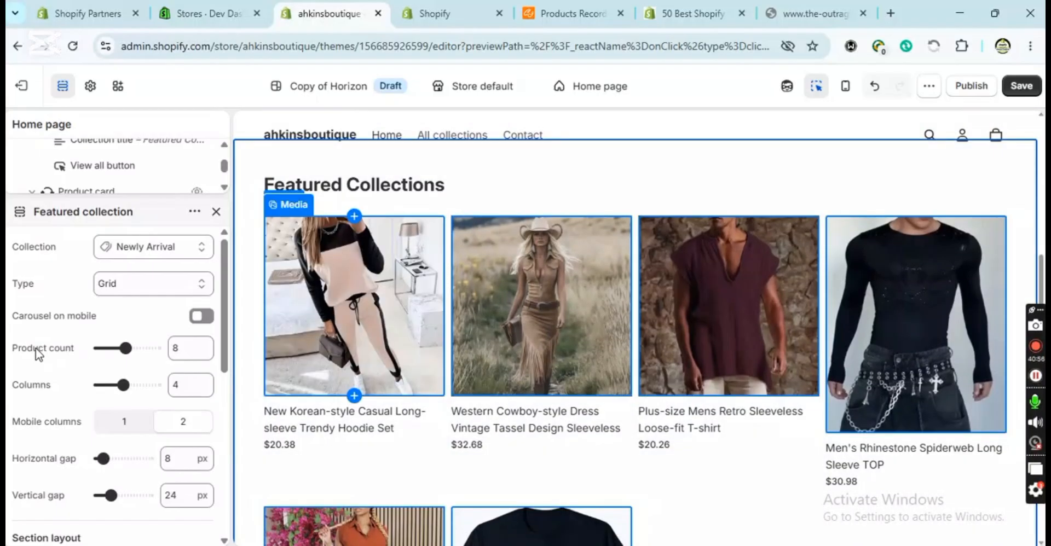
scroll(462, 367, down, 2)
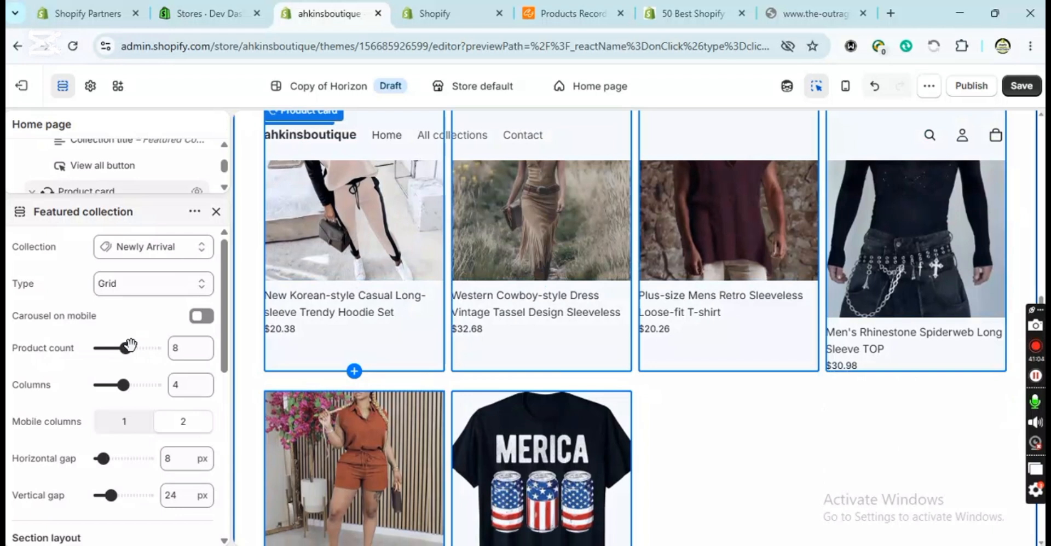
Step: Set Product count to 4 and keep the grid at 4 columns
drag(129, 345, 110, 349)
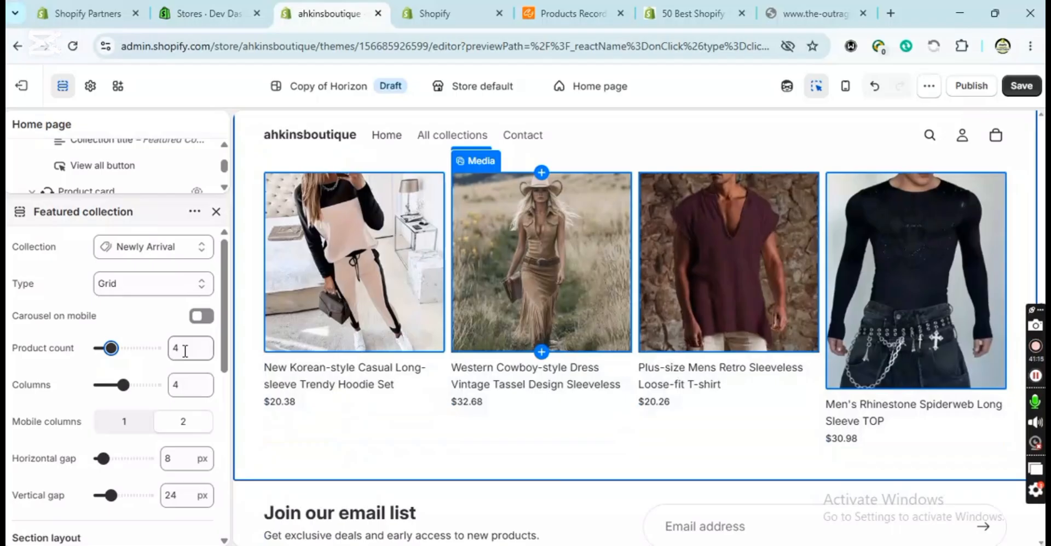
scroll(963, 189, up, 3)
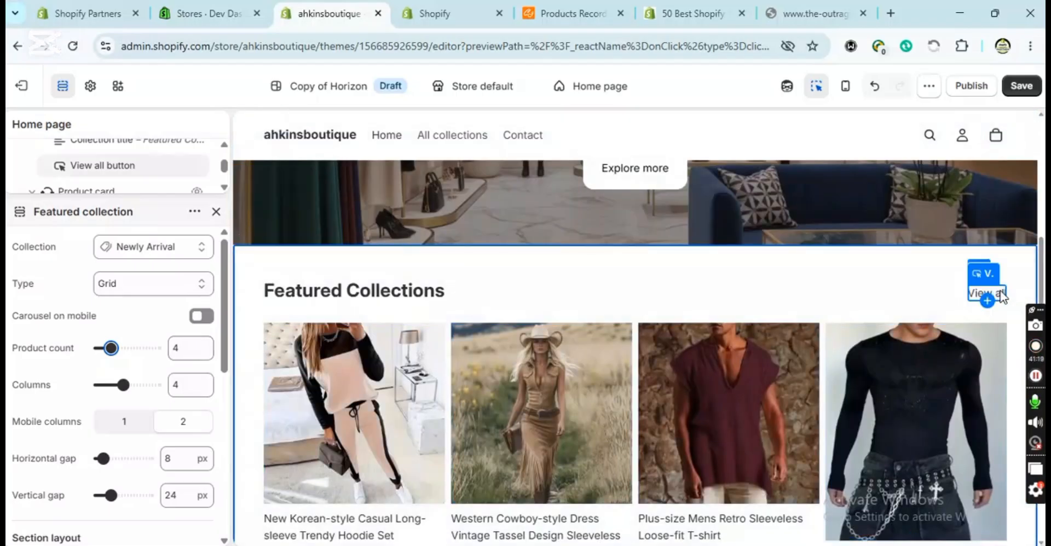
scroll(141, 294, down, 2)
drag(124, 279, 106, 281)
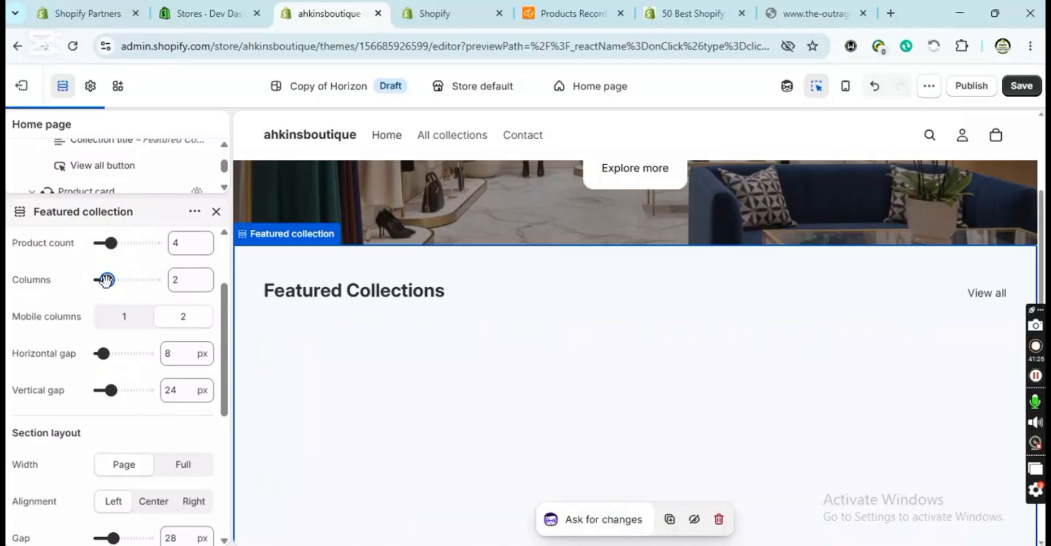
scroll(677, 406, down, 10)
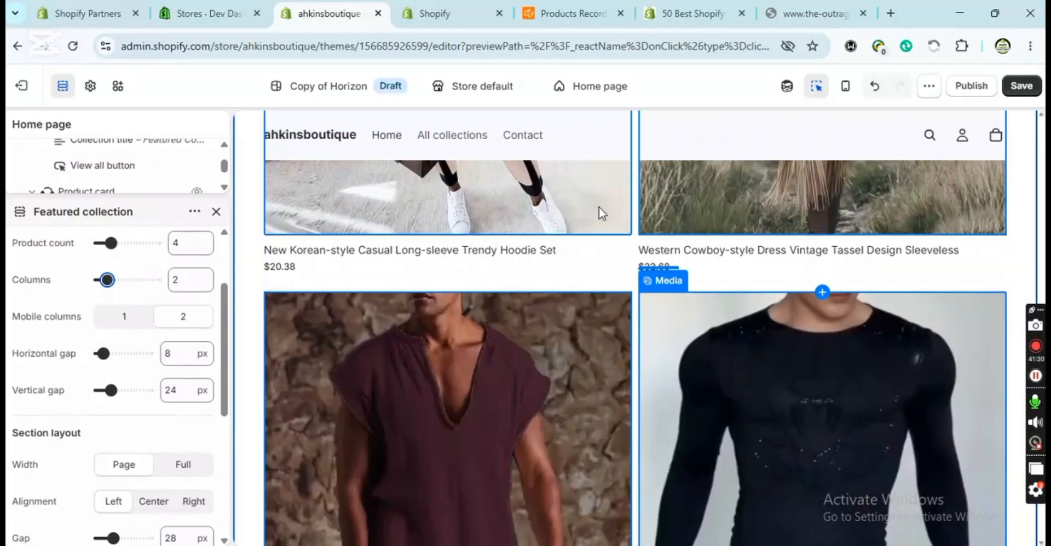
scroll(612, 359, down, 5)
scroll(612, 360, up, 5)
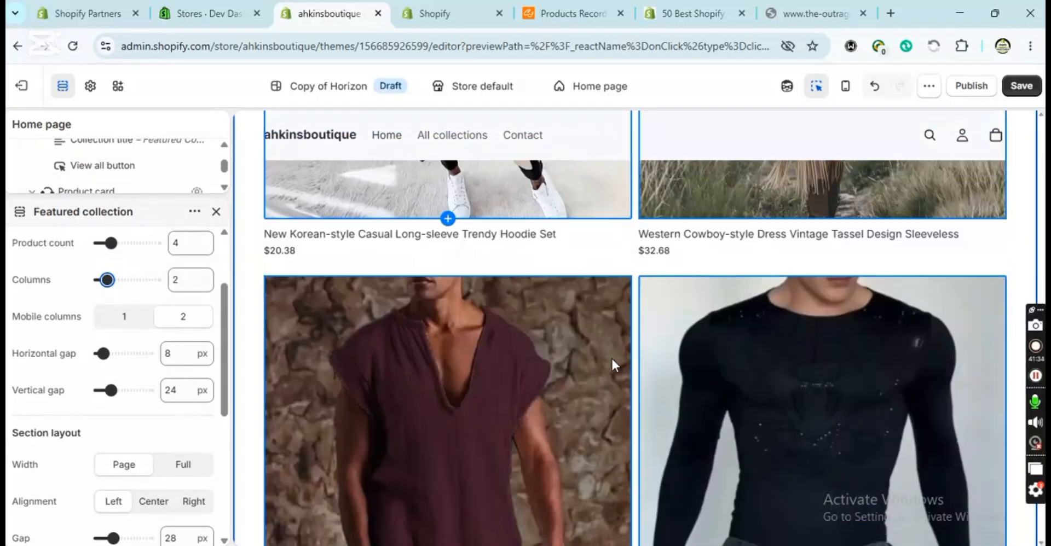
scroll(610, 356, up, 3)
drag(107, 280, 124, 280)
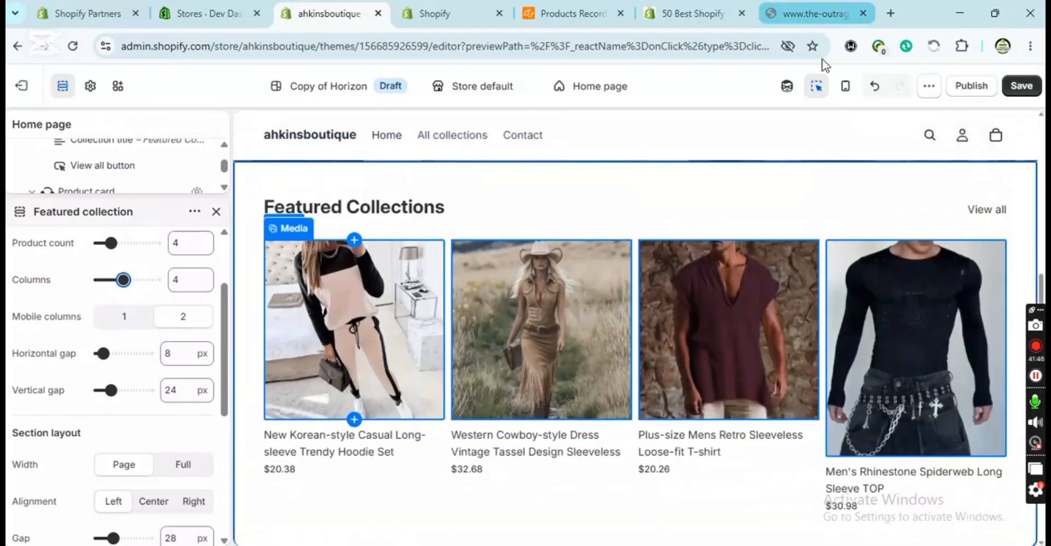
Step: In mobile preview, try 1 then 2 products per row for Mobile columns
click(846, 89)
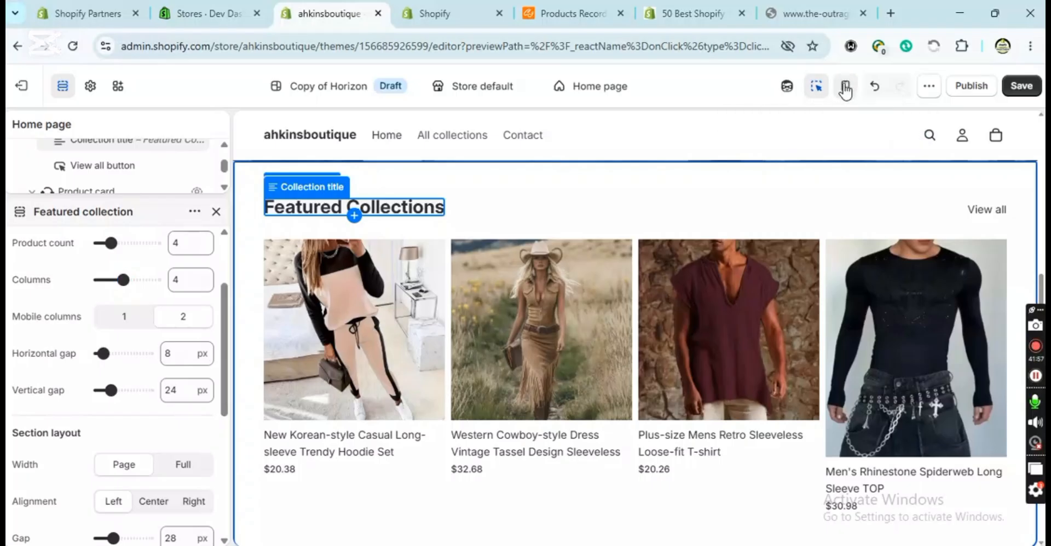
scroll(673, 355, up, 5)
scroll(673, 350, down, 10)
scroll(676, 351, up, 2)
scroll(676, 350, up, 4)
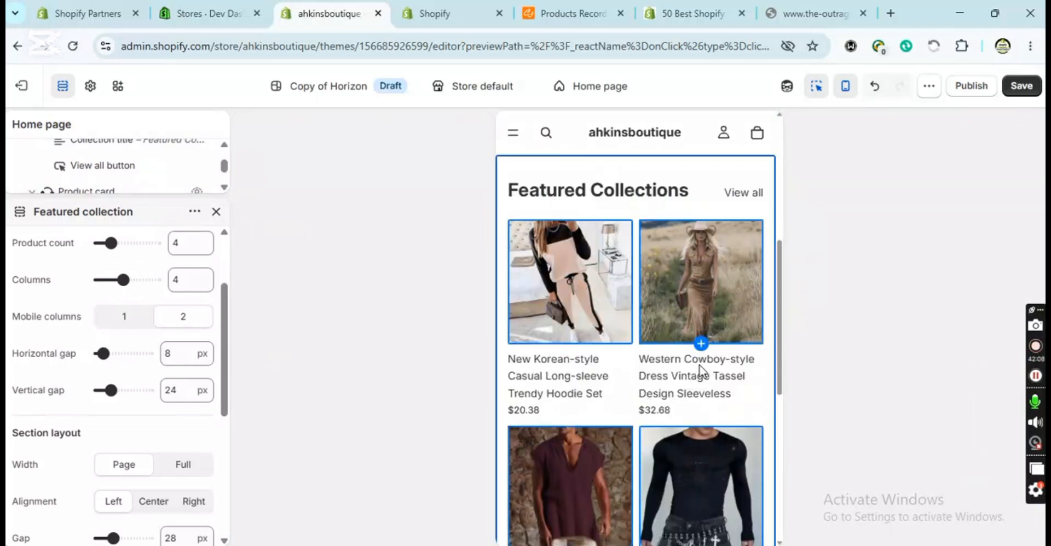
click(115, 320)
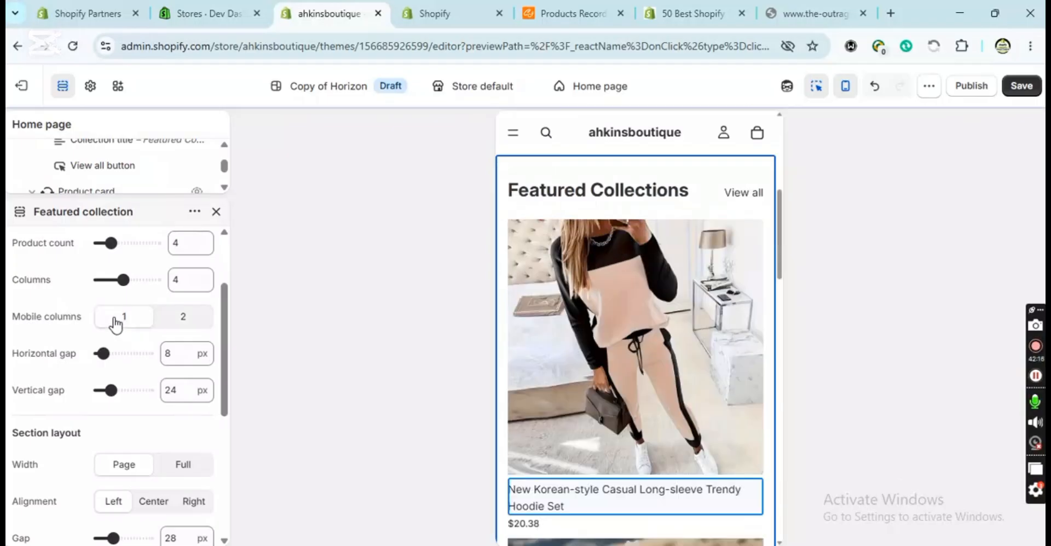
click(185, 320)
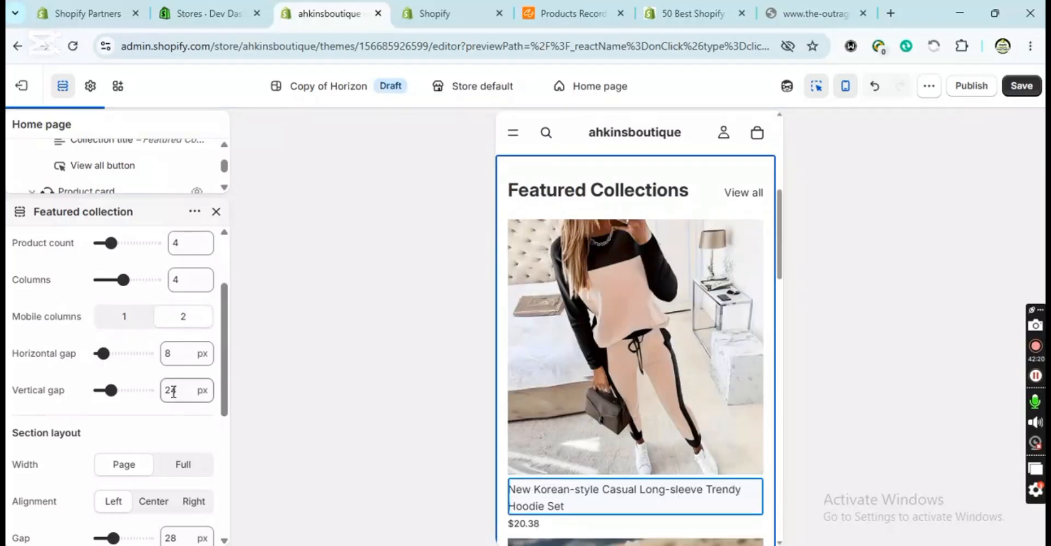
scroll(172, 394, down, 5)
scroll(171, 394, up, 6)
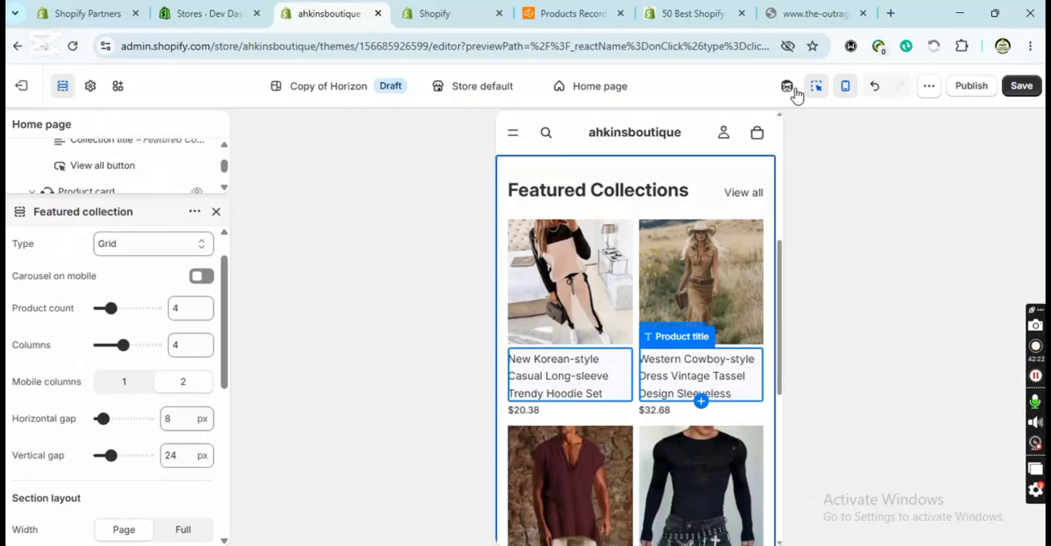
Step: Turn on Carousel on mobile and check the swiping products in mobile preview
click(844, 88)
scroll(700, 347, down, 2)
scroll(701, 352, up, 2)
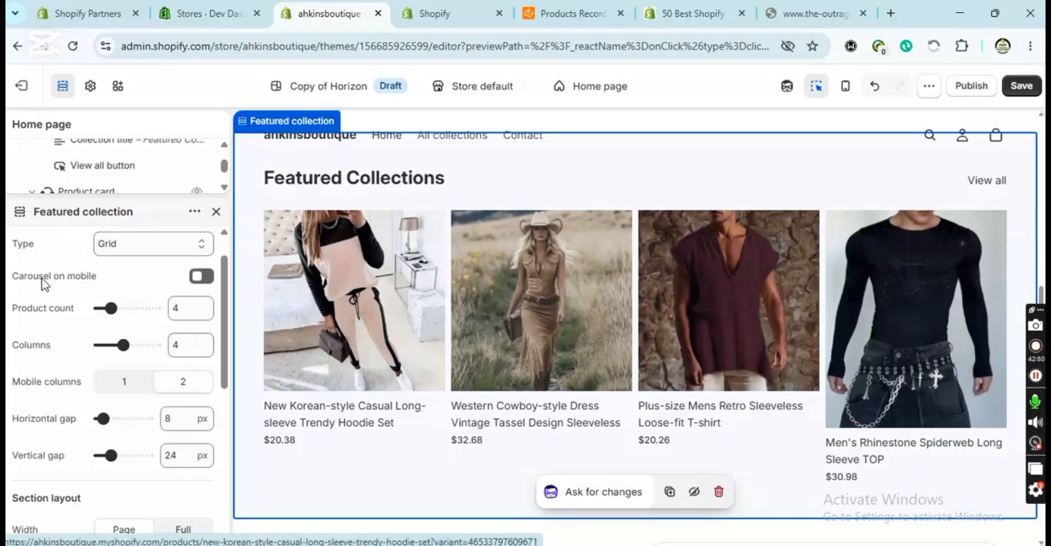
click(203, 278)
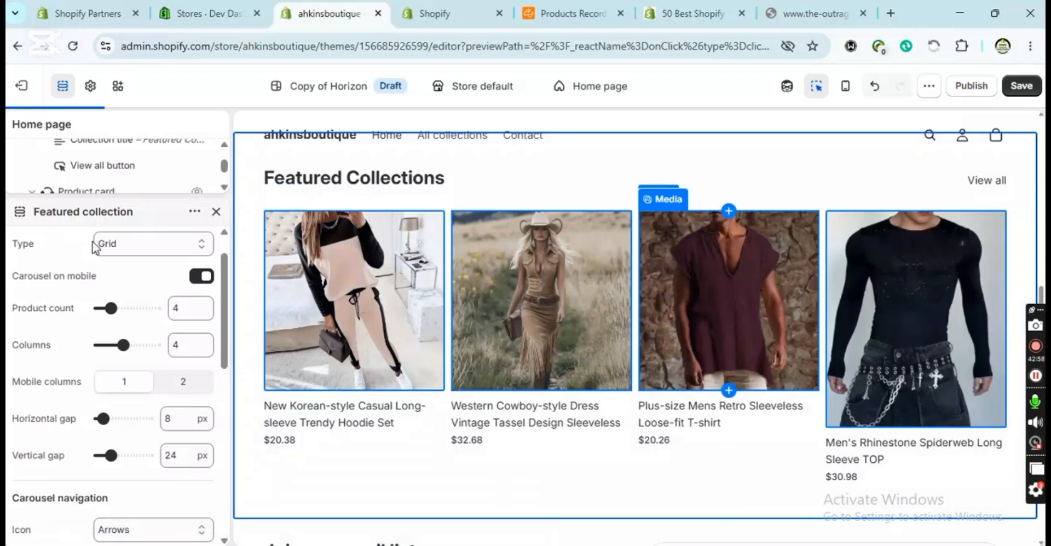
scroll(71, 278, up, 1)
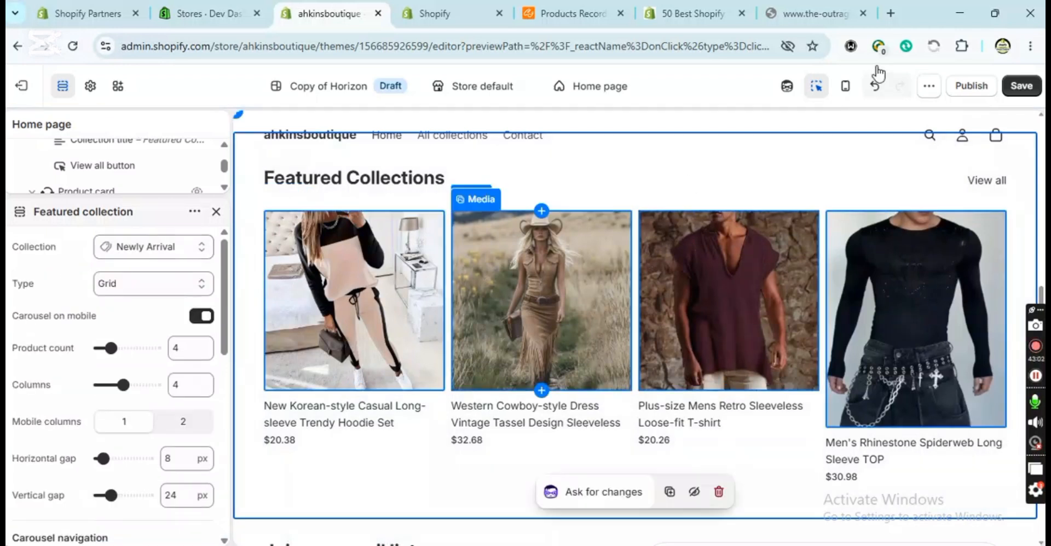
click(847, 90)
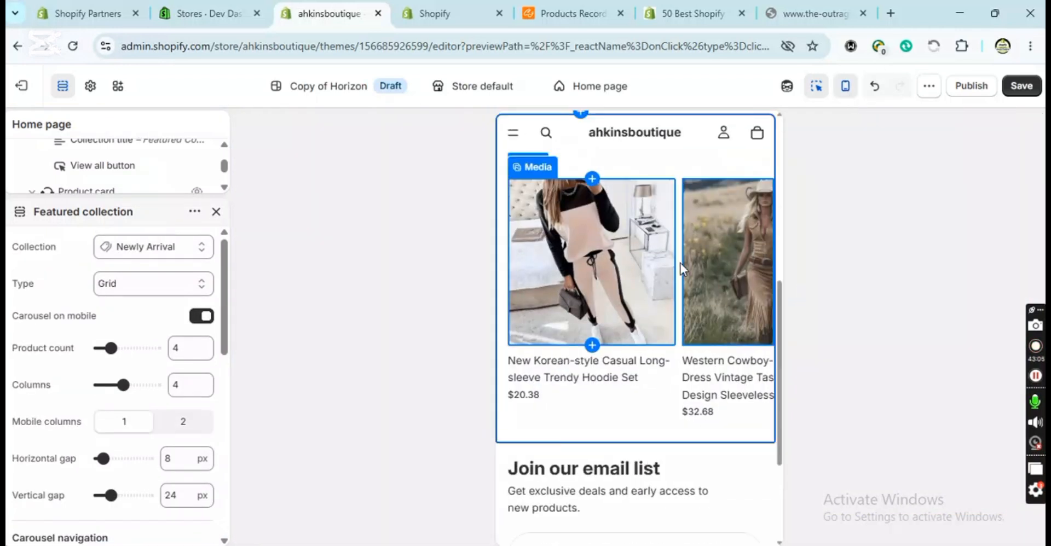
scroll(680, 268, right, 7)
scroll(681, 268, left, 5)
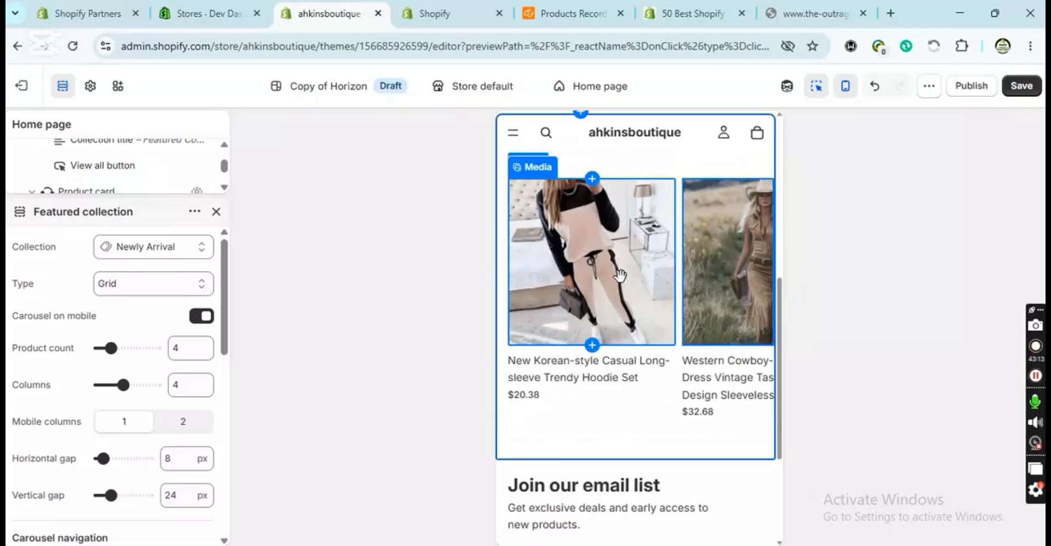
click(845, 91)
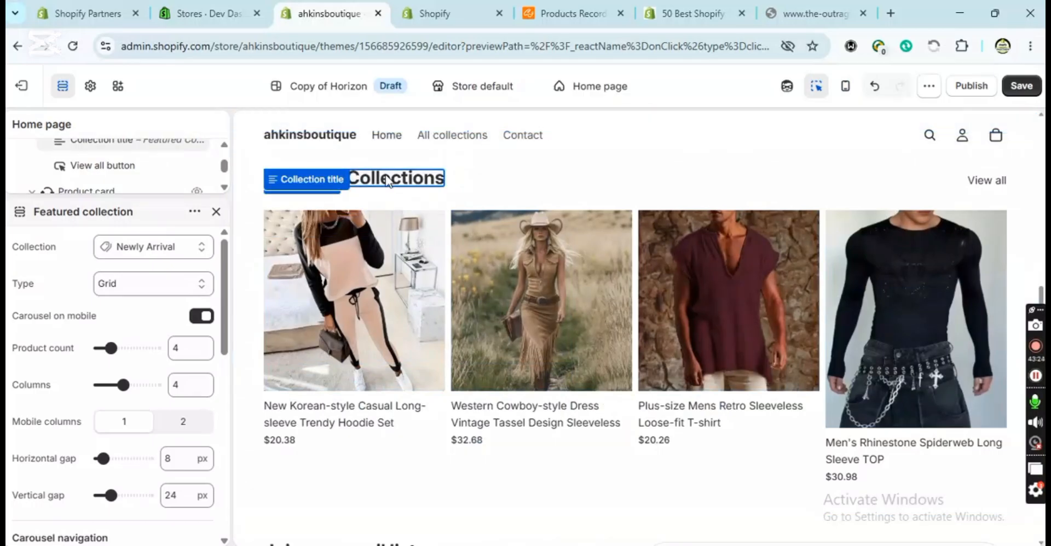
click(386, 181)
Step: Change the Featured Collections heading text to 'Newly Arrival' and save the theme
text(N)
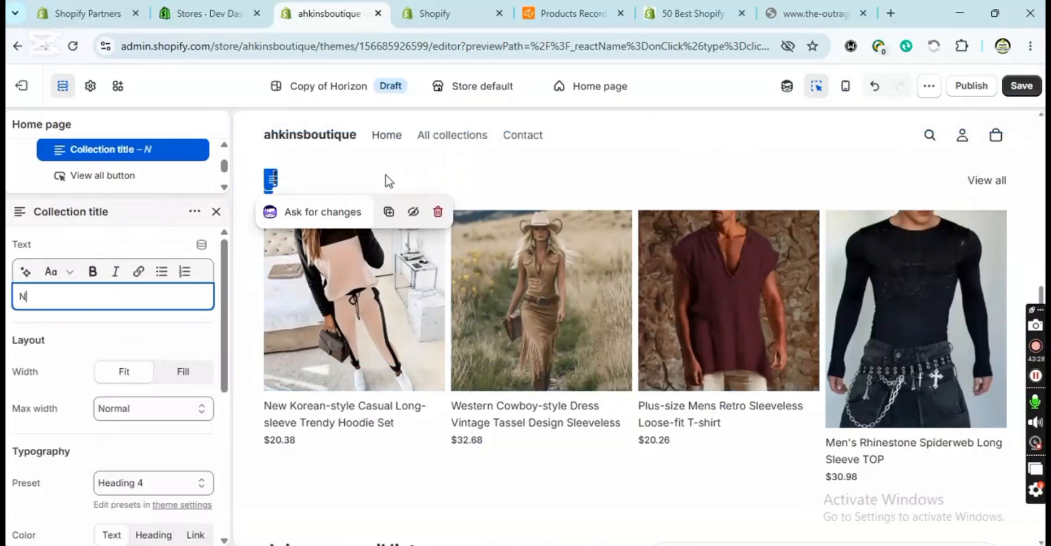
text(ewly Arrival)
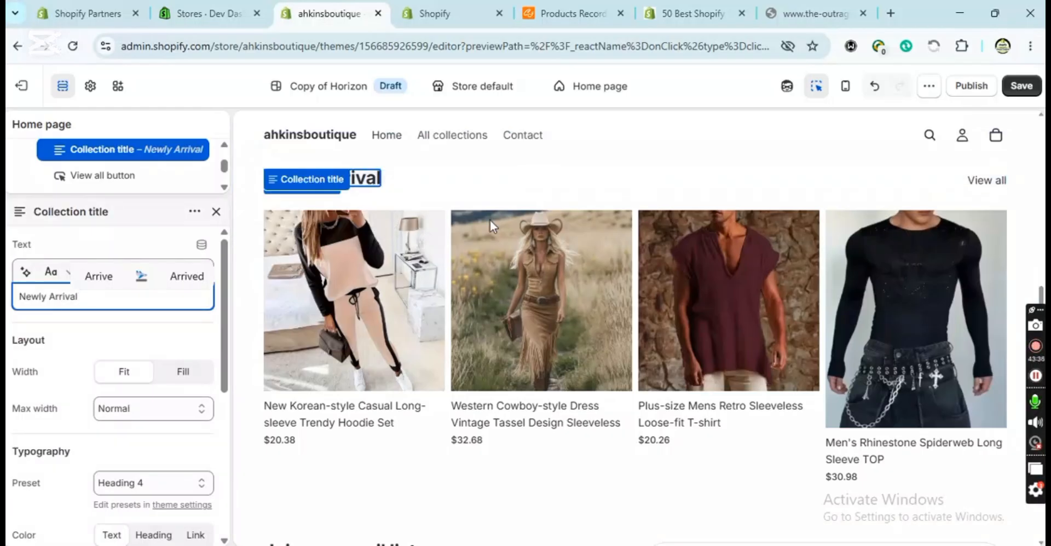
click(1022, 87)
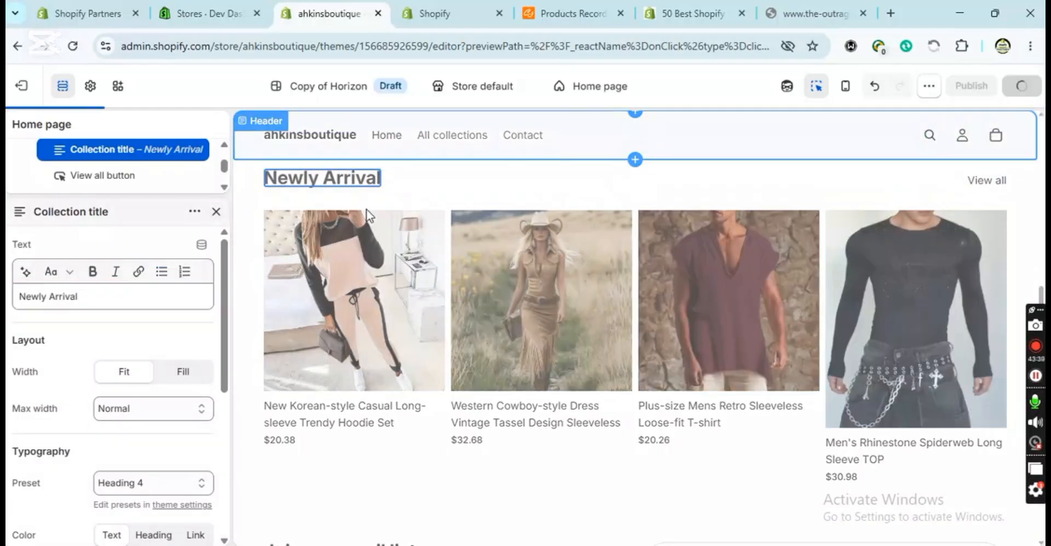
click(216, 214)
key(alt+Tab)
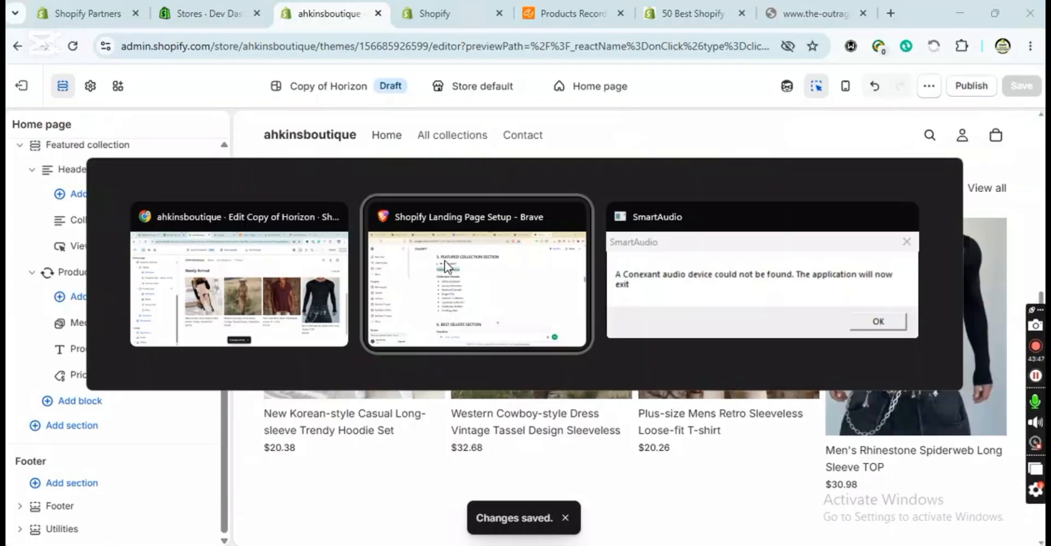
scroll(469, 449, down, 2)
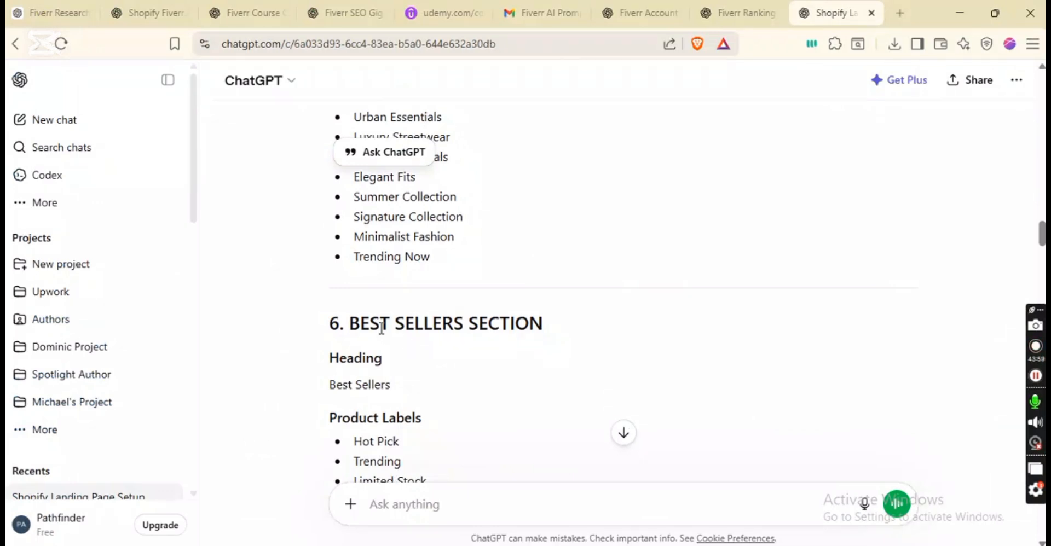
scroll(382, 327, down, 4)
scroll(382, 328, up, 1)
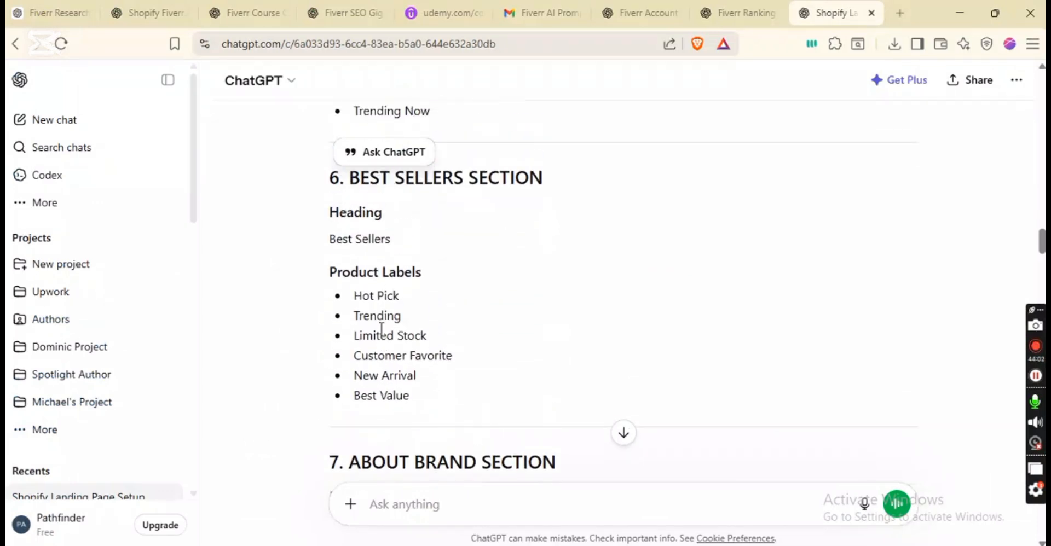
scroll(382, 329, down, 3)
scroll(456, 307, down, 8)
scroll(456, 306, down, 5)
scroll(455, 308, up, 15)
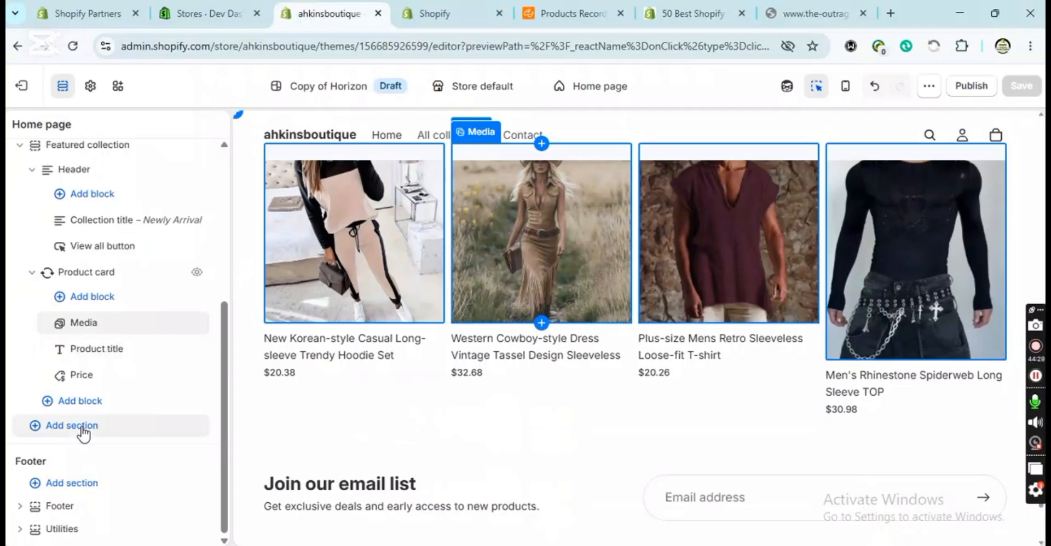
Step: Insert a Featured product section from the Products group of the section list
click(82, 429)
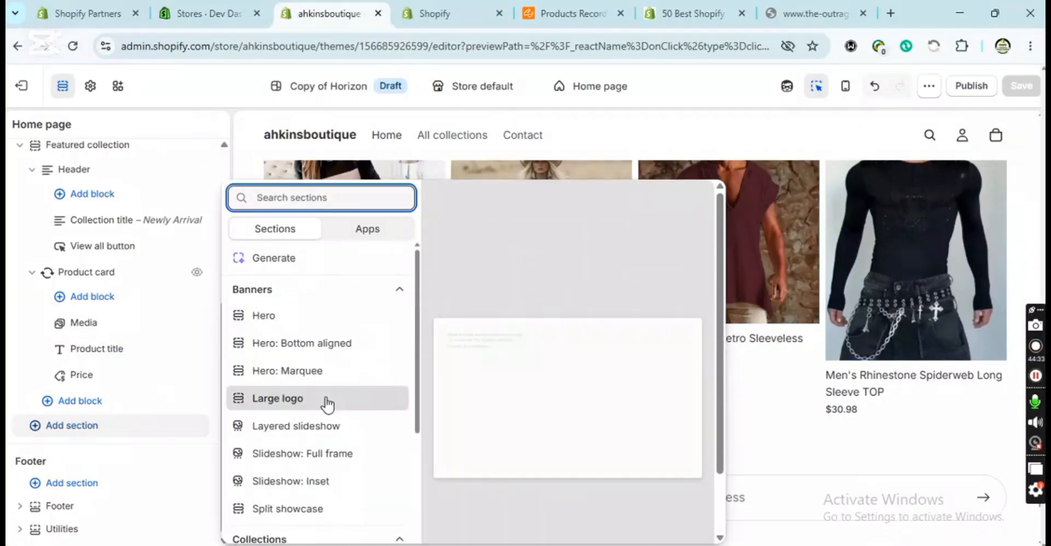
scroll(327, 405, down, 3)
scroll(327, 405, down, 5)
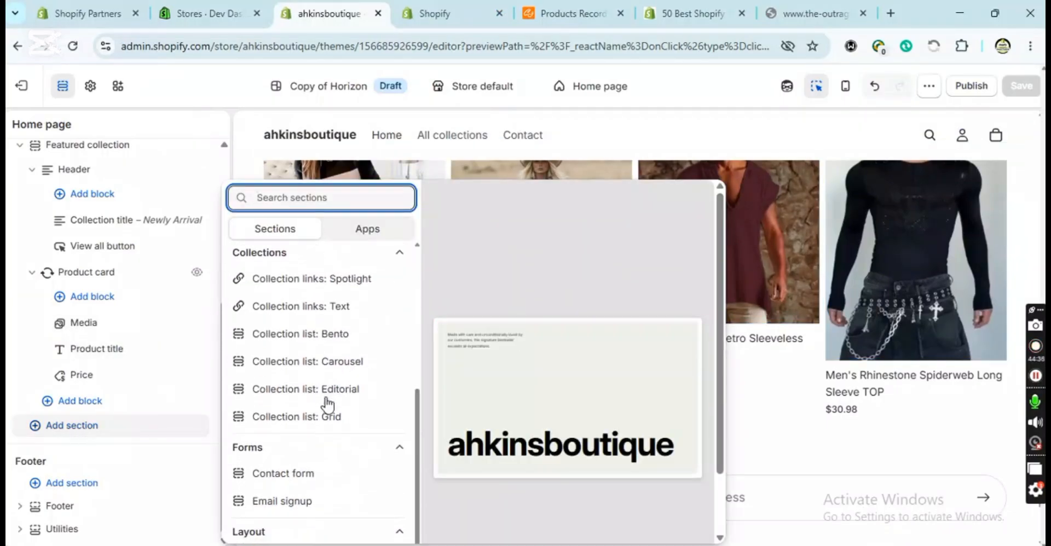
scroll(327, 405, up, 5)
scroll(327, 405, up, 1)
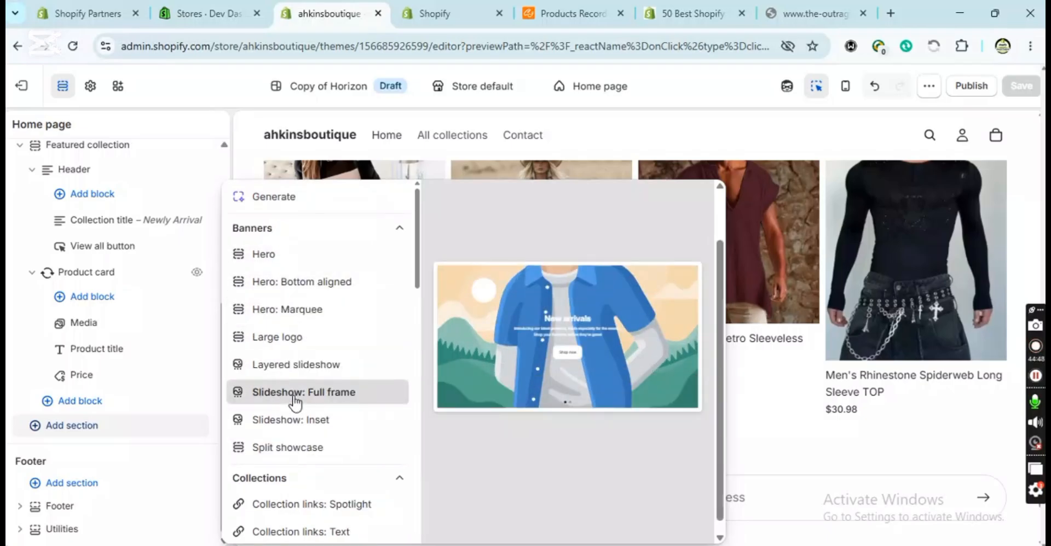
scroll(296, 403, down, 4)
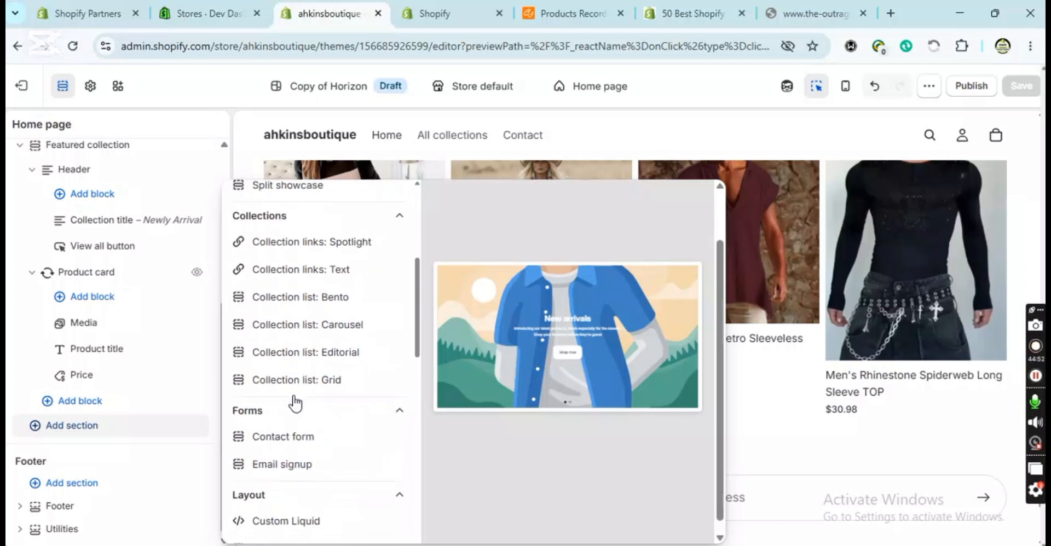
scroll(295, 403, down, 6)
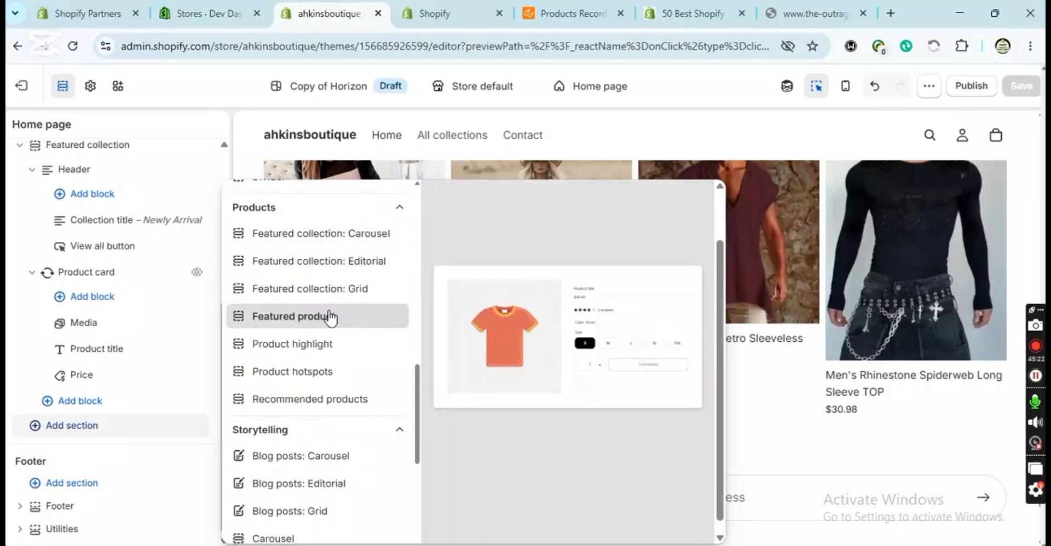
click(331, 317)
click(330, 317)
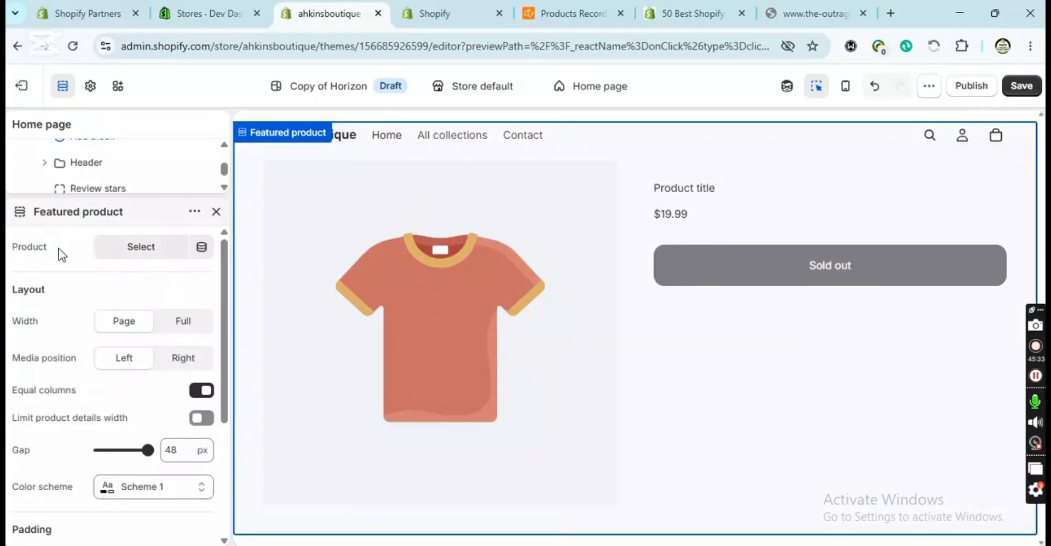
Step: Choose the Fashionable Zippered Lapel Short-Sleeve Polo Shirt as the featured product
click(141, 247)
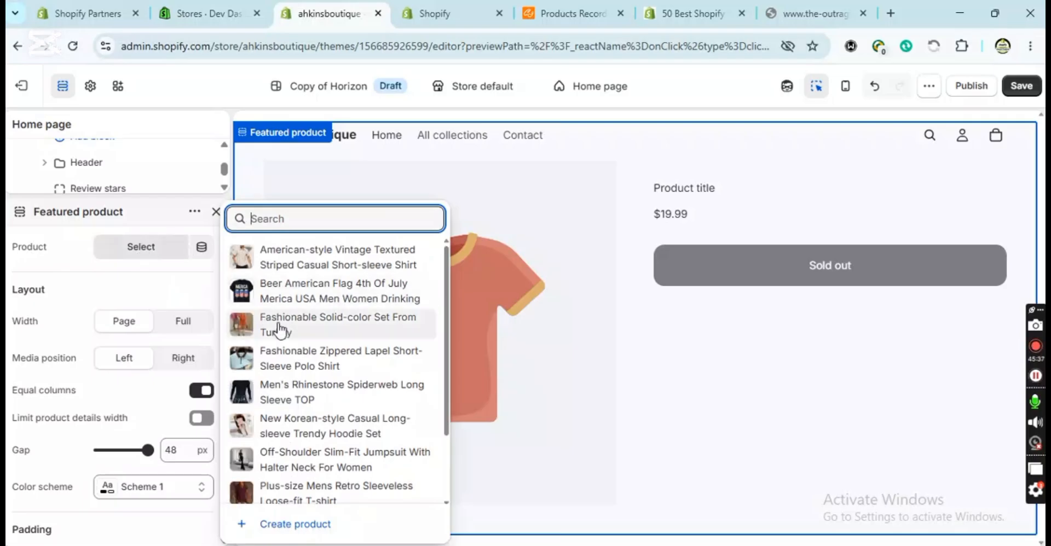
click(294, 356)
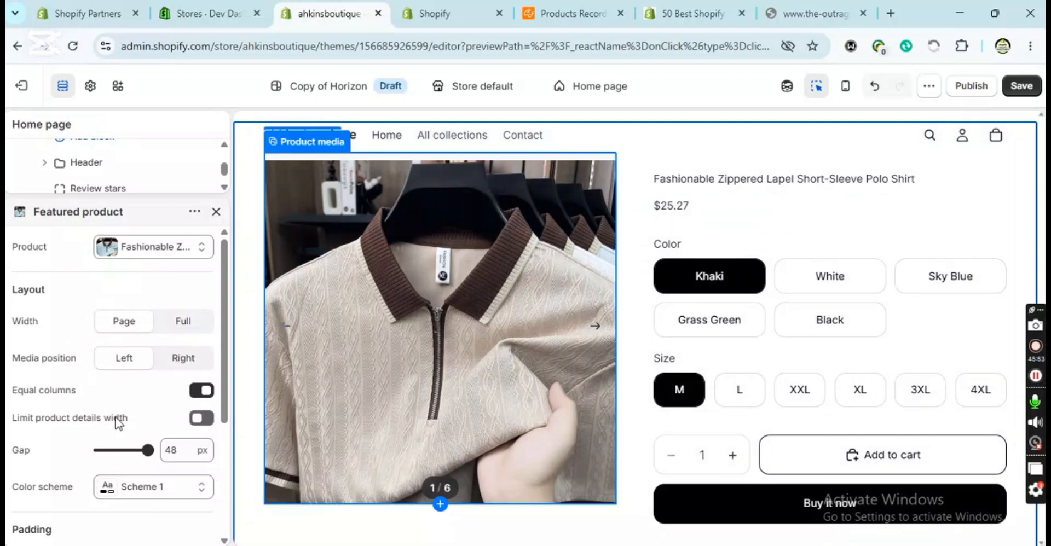
scroll(502, 340, down, 3)
scroll(501, 340, up, 2)
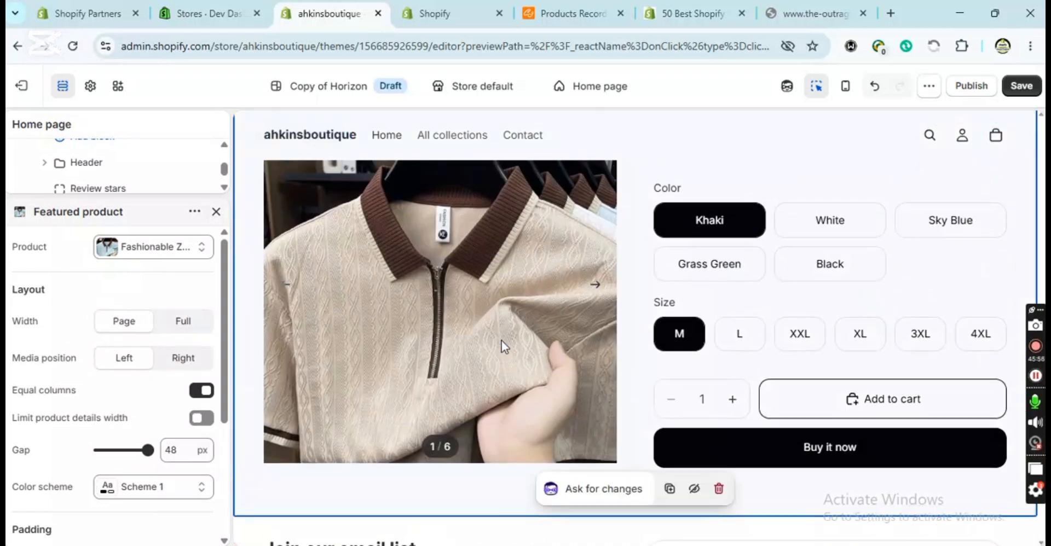
scroll(168, 373, down, 2)
scroll(168, 373, down, 2)
Step: Review the $25.27 polo shirt with color and size options, then close its settings
scroll(169, 372, up, 1)
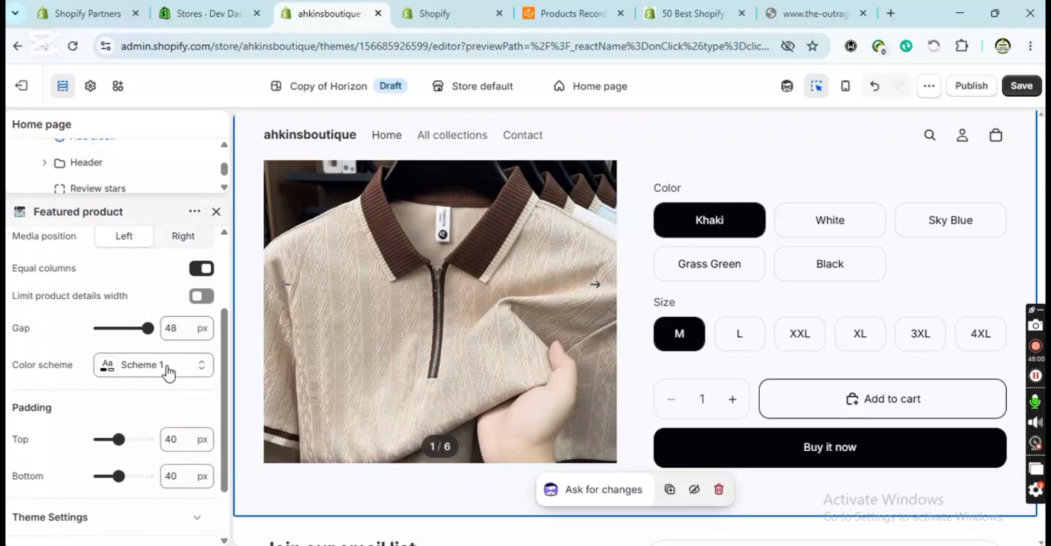
scroll(168, 373, up, 3)
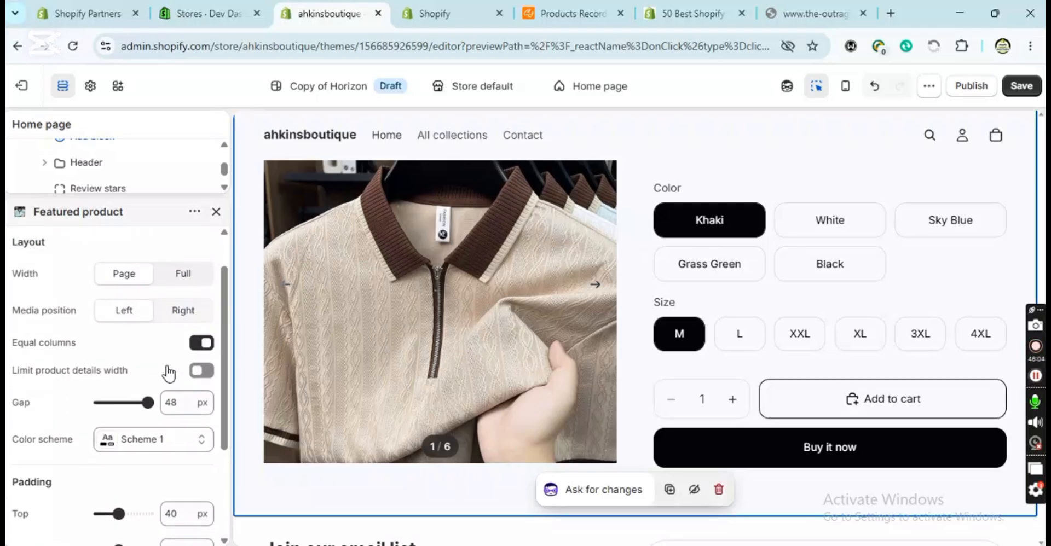
scroll(168, 373, up, 2)
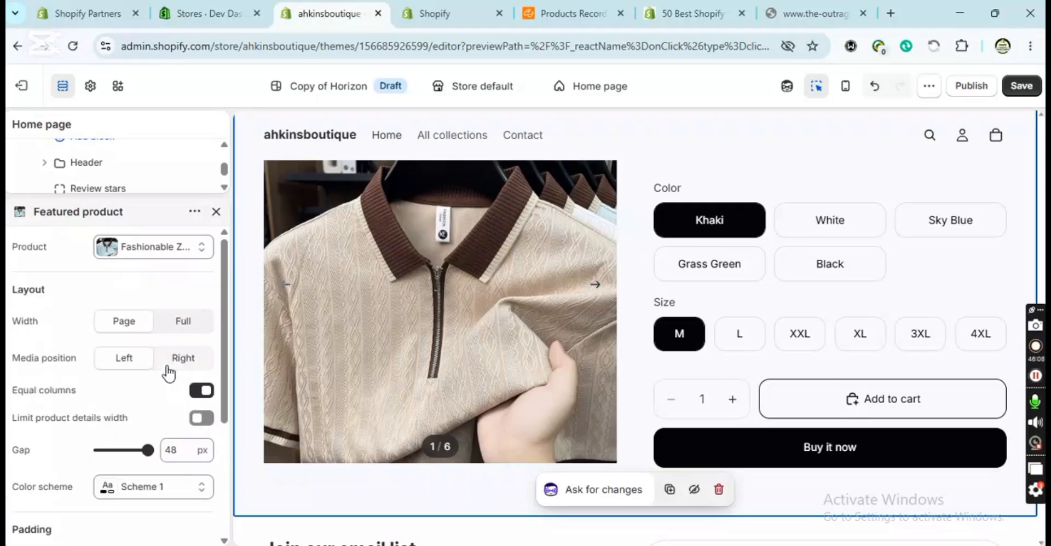
scroll(104, 382, down, 6)
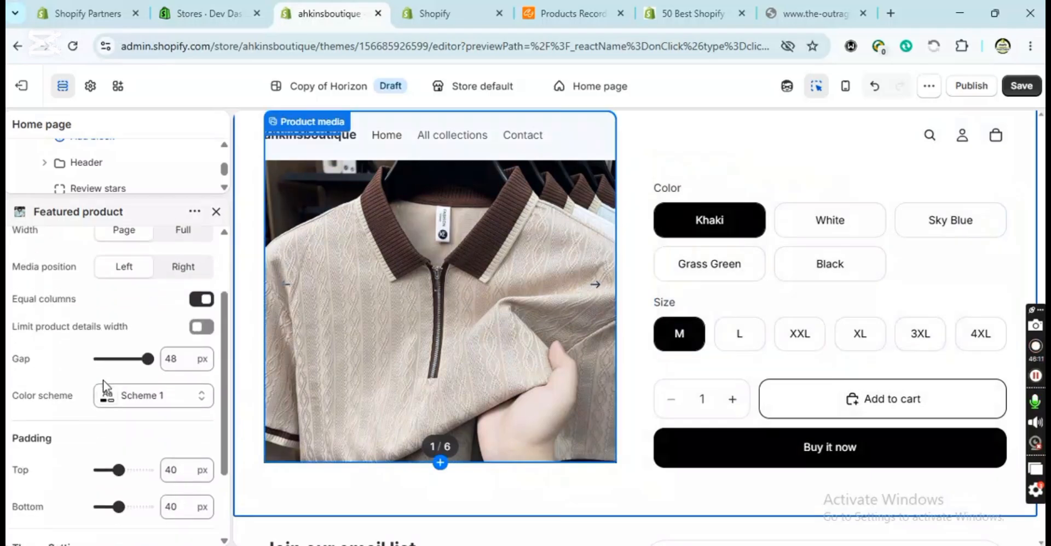
scroll(107, 386, up, 4)
scroll(105, 386, up, 3)
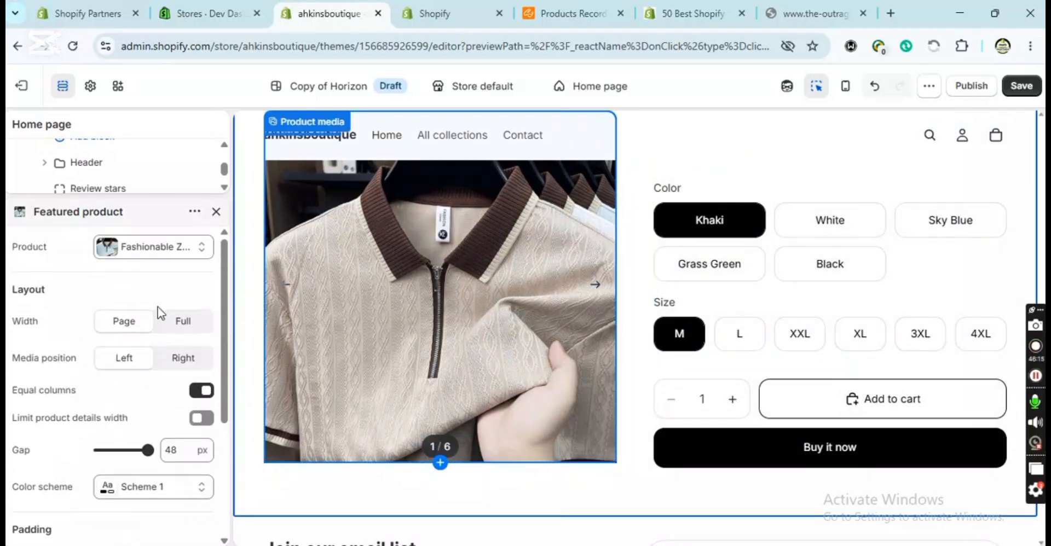
click(215, 212)
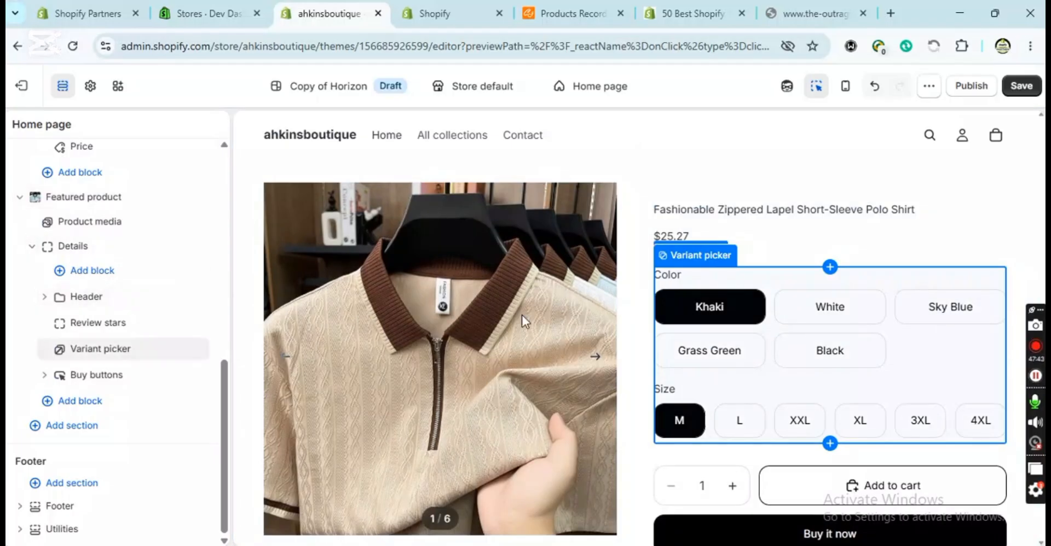
key(alt+Tab)
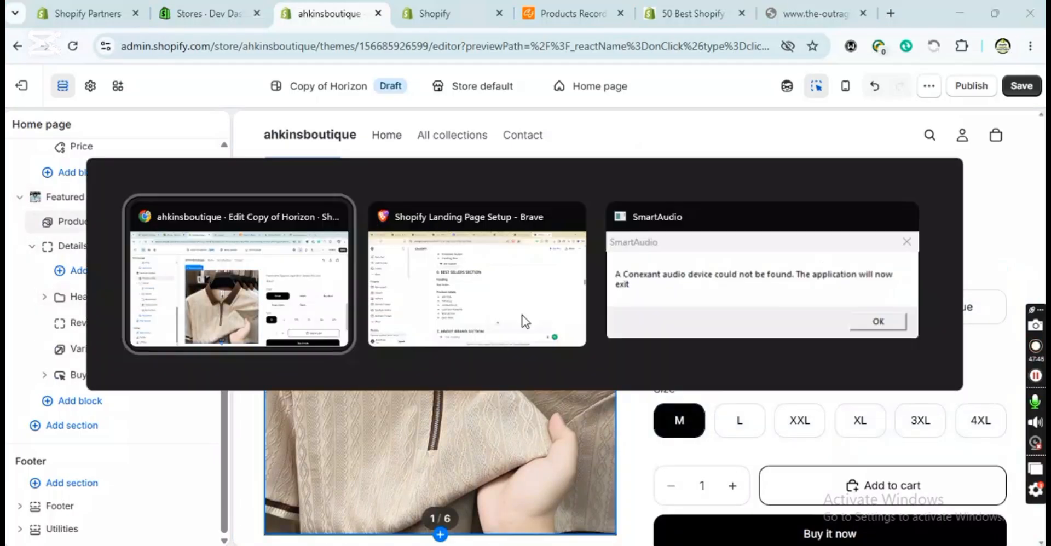
Step: Copy ChatGPT's About Brand paragraphs and its 'About AHKINSBOUTIQUE' heading, then return to Shopify
click(526, 322)
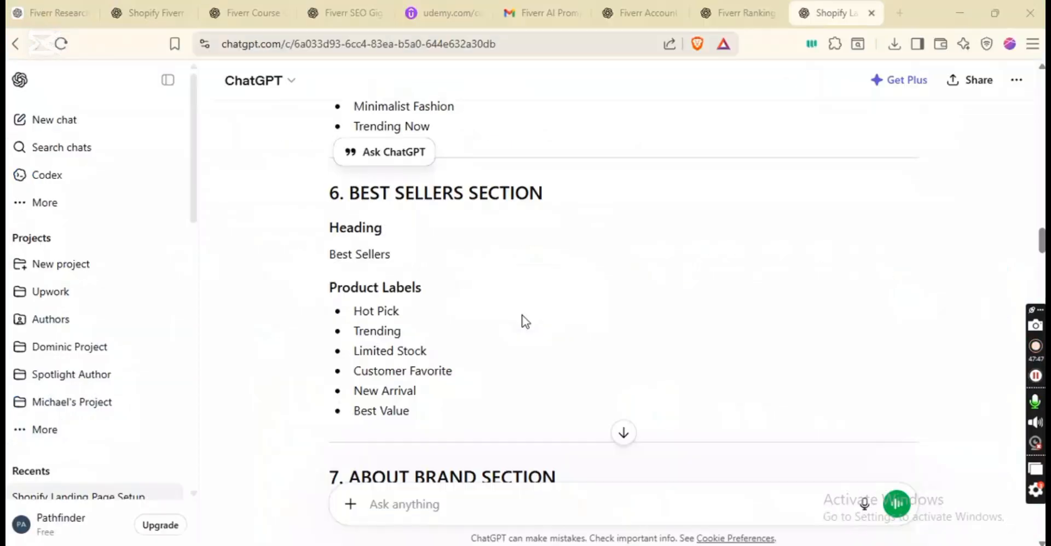
scroll(525, 322, down, 5)
scroll(493, 334, down, 1)
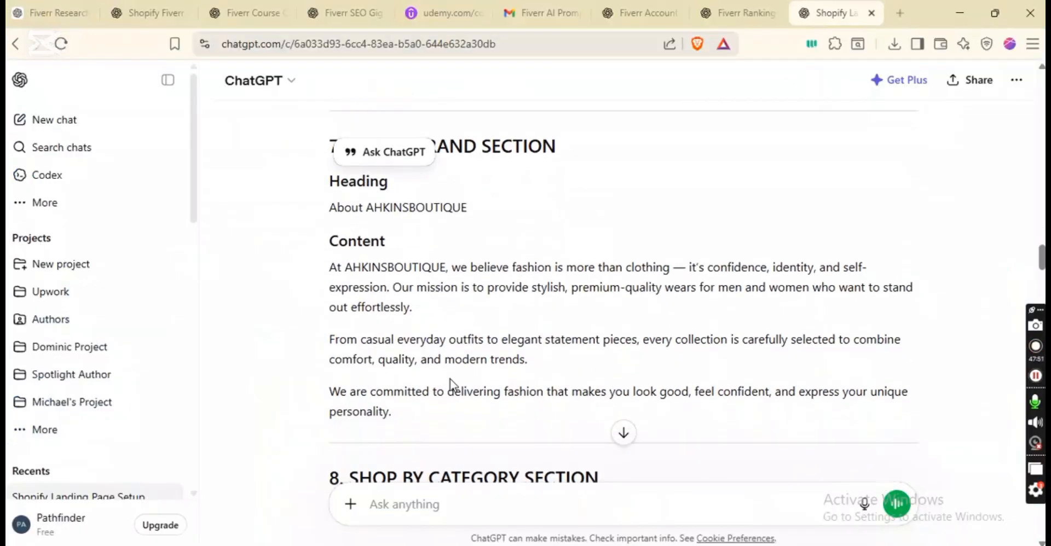
drag(402, 418, 323, 278)
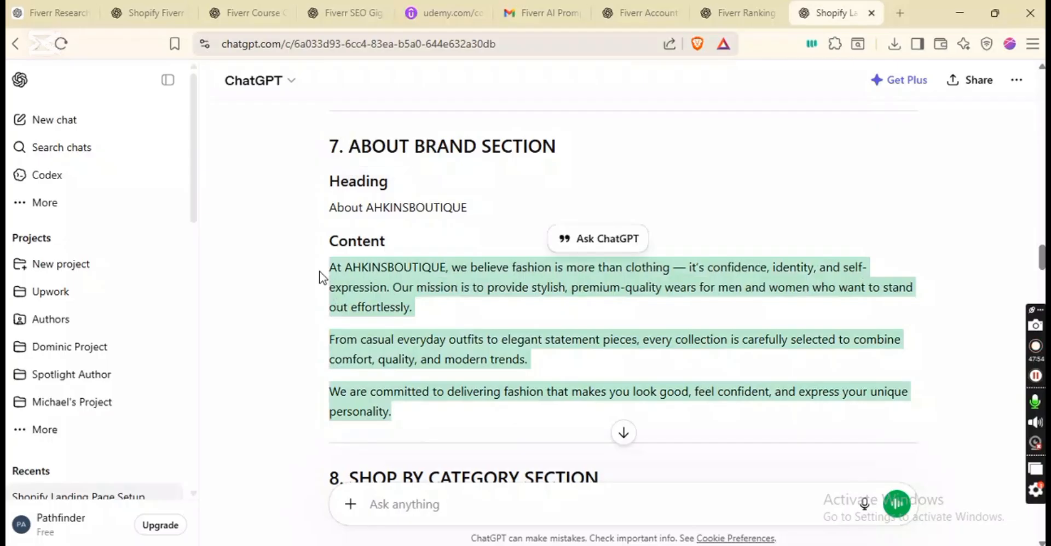
drag(488, 209, 303, 212)
key(super+c)
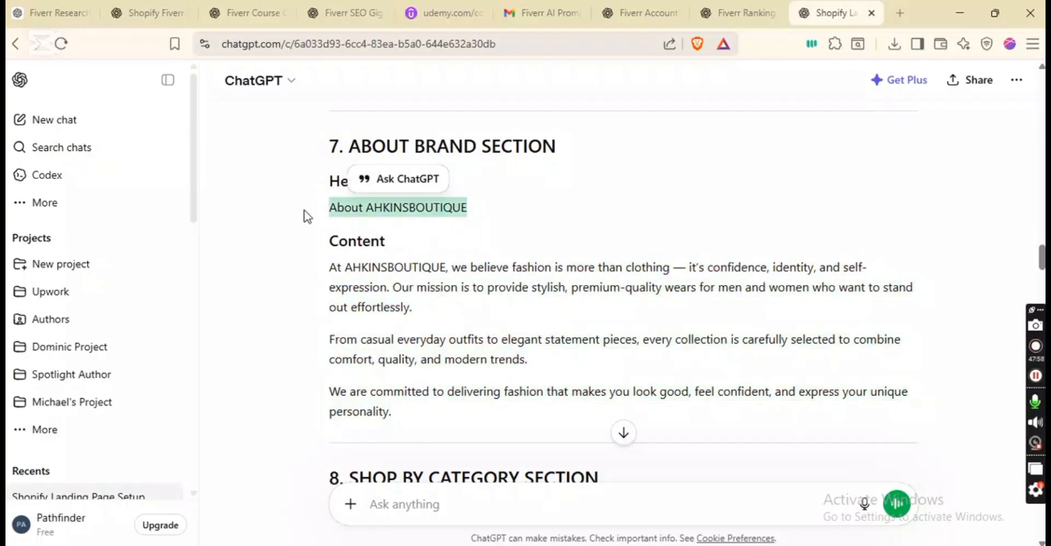
key(alt+Tab)
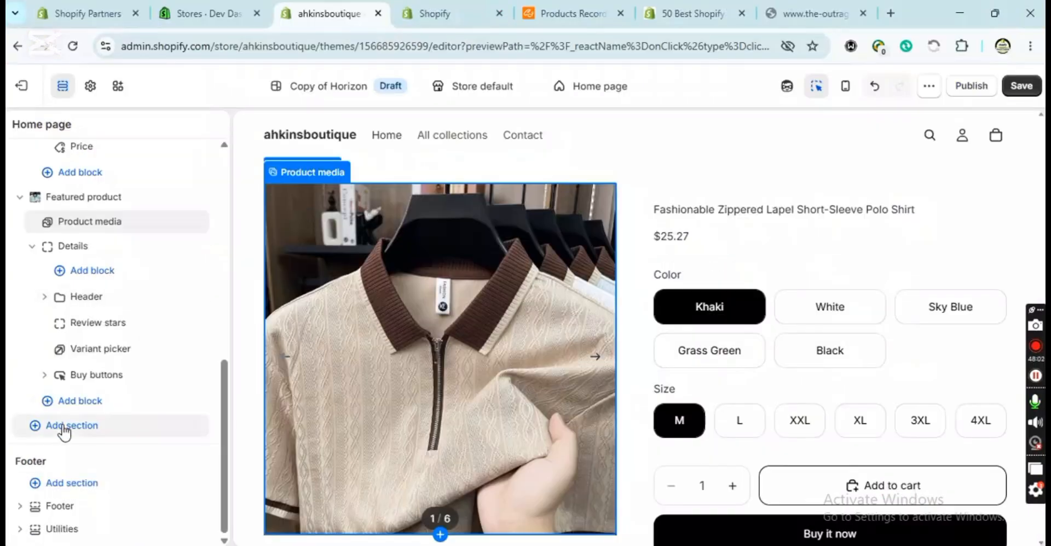
Step: Insert an Editorial section from the Storytelling category of the section picker
click(65, 426)
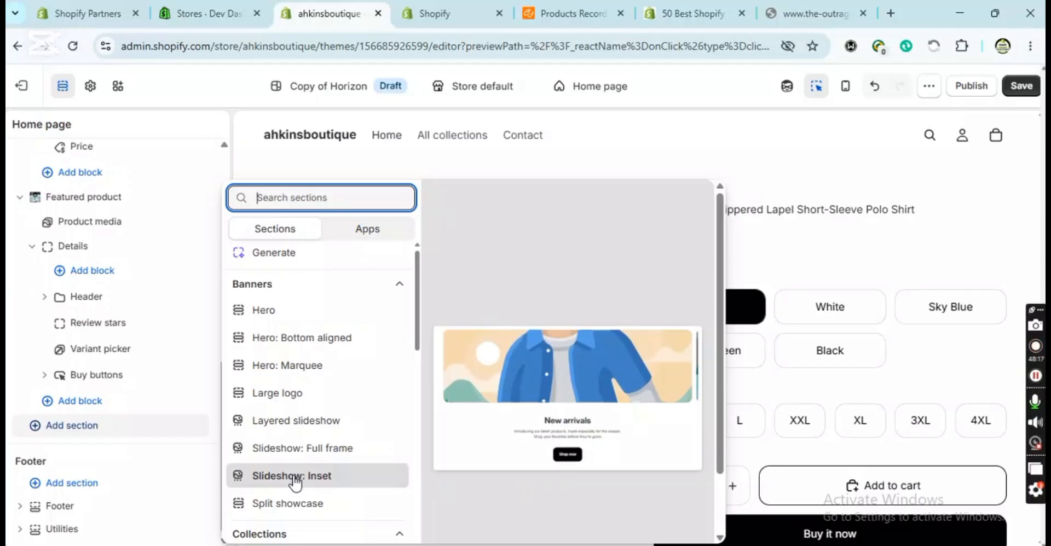
scroll(294, 503, down, 8)
scroll(293, 512, down, 6)
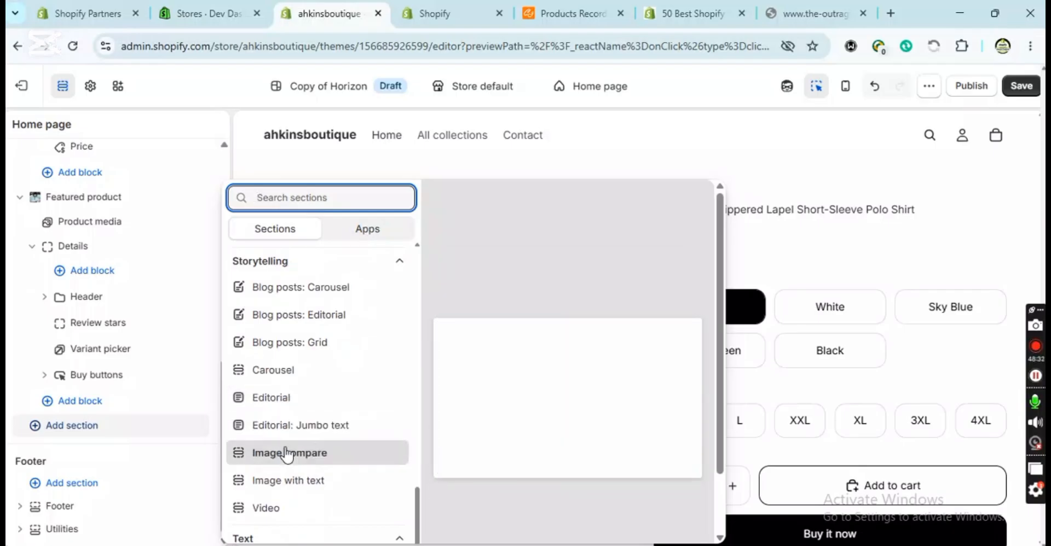
scroll(286, 479, down, 1)
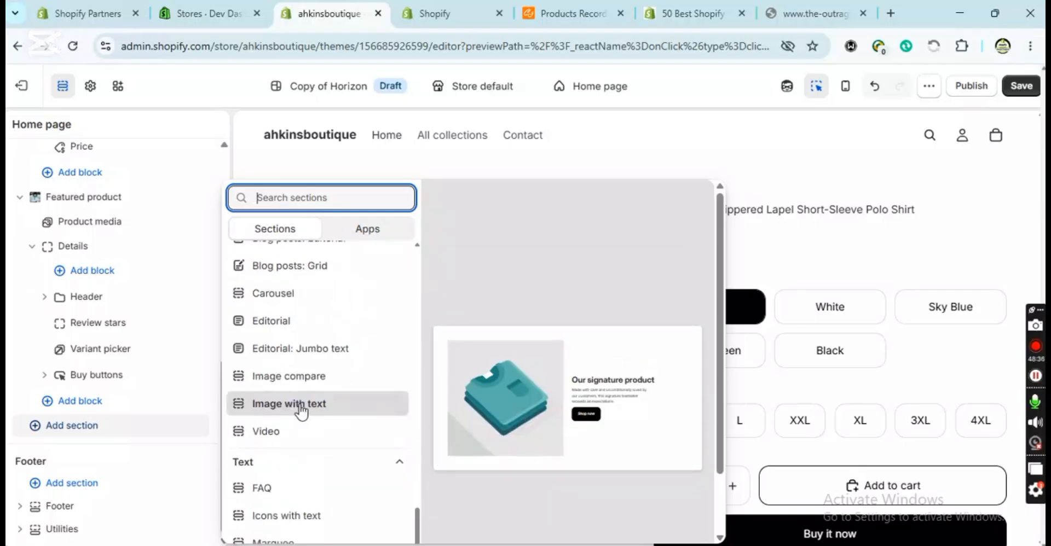
scroll(298, 452, down, 5)
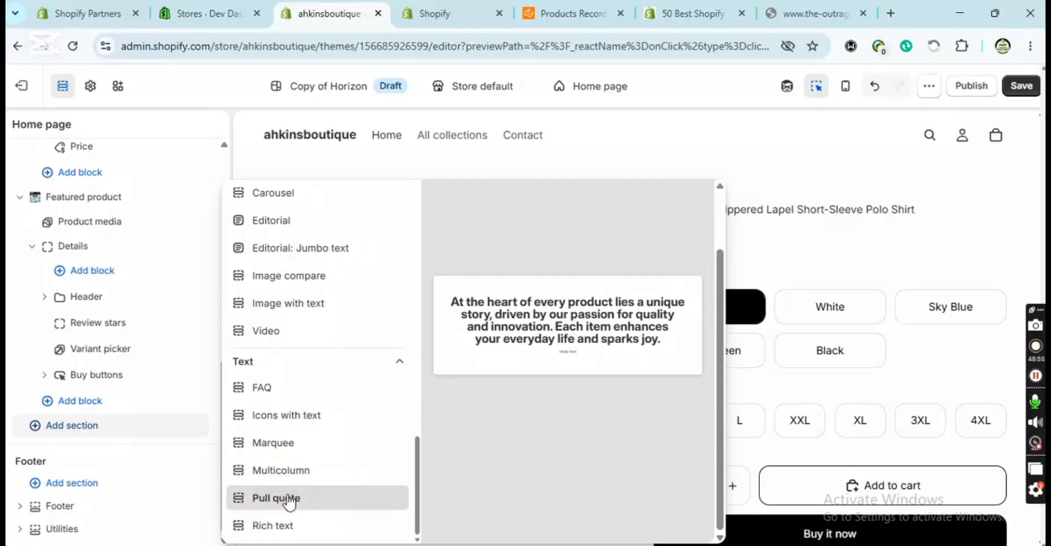
scroll(300, 335, up, 2)
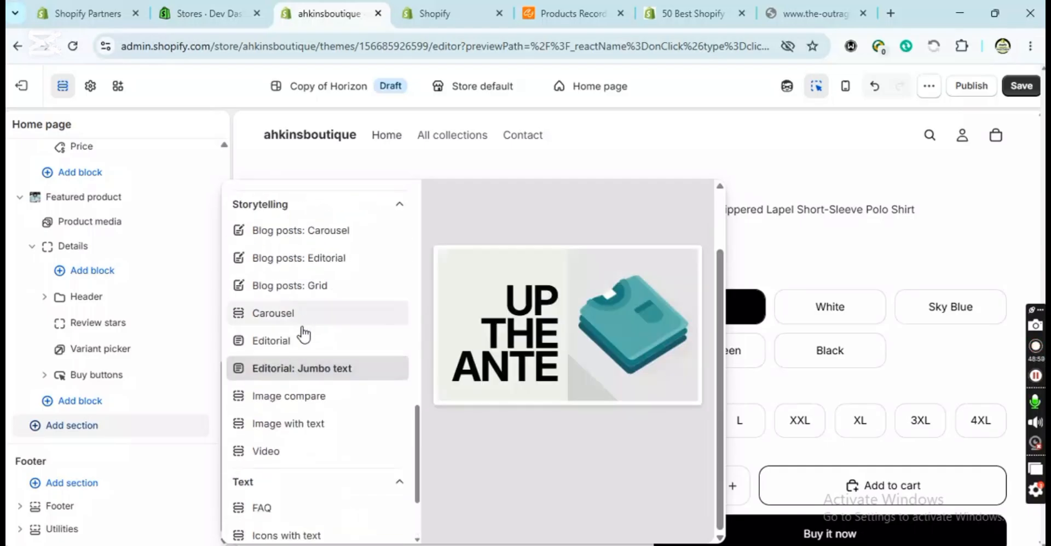
click(301, 344)
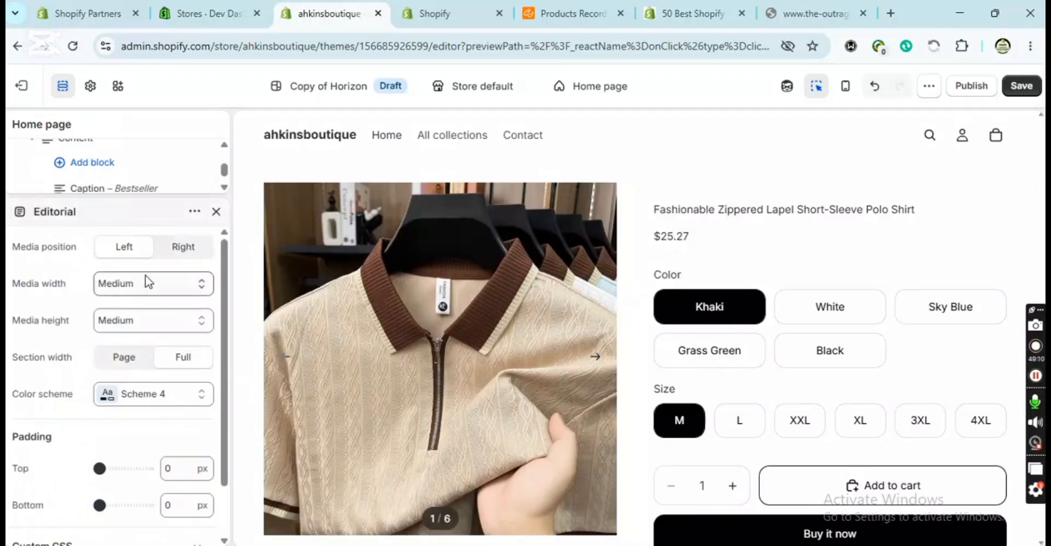
Step: Place the Editorial section's media on the right side
scroll(142, 372, down, 1)
scroll(138, 359, up, 1)
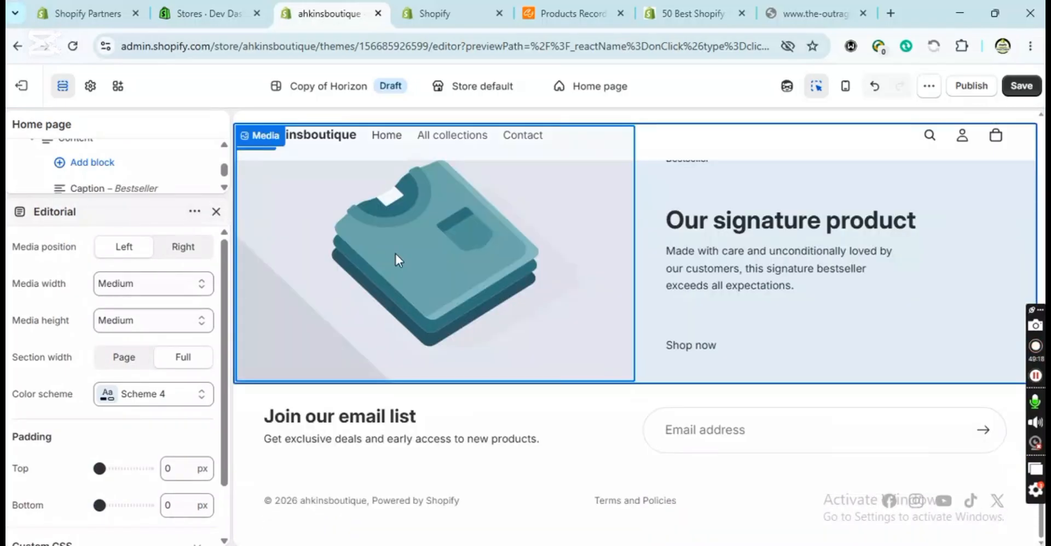
scroll(397, 252, up, 4)
scroll(450, 393, down, 2)
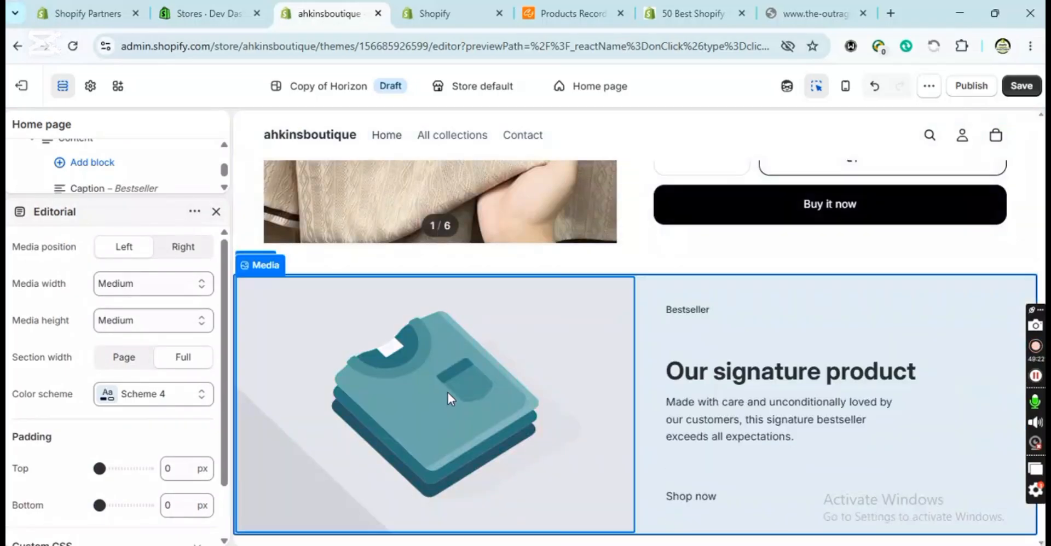
click(186, 249)
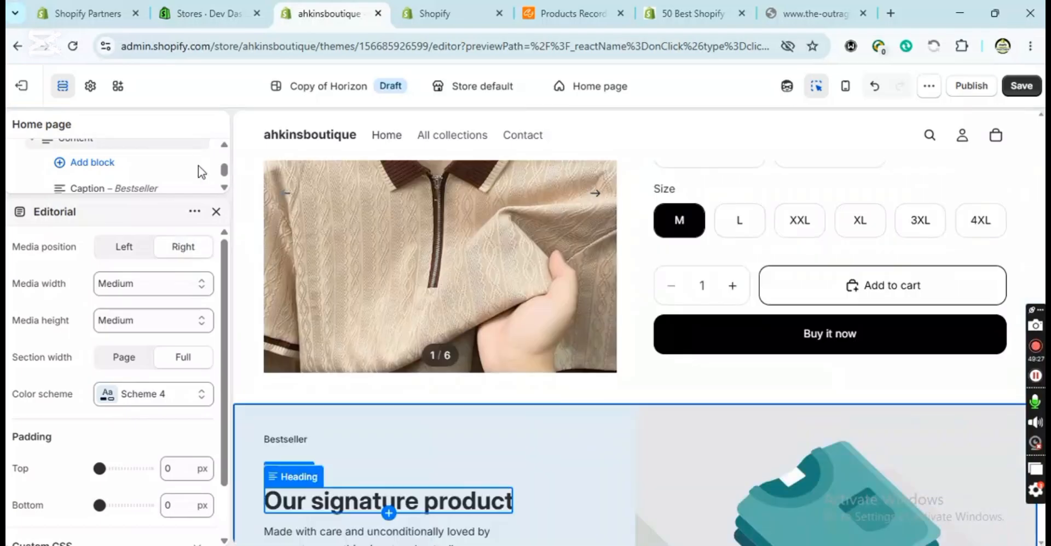
click(216, 212)
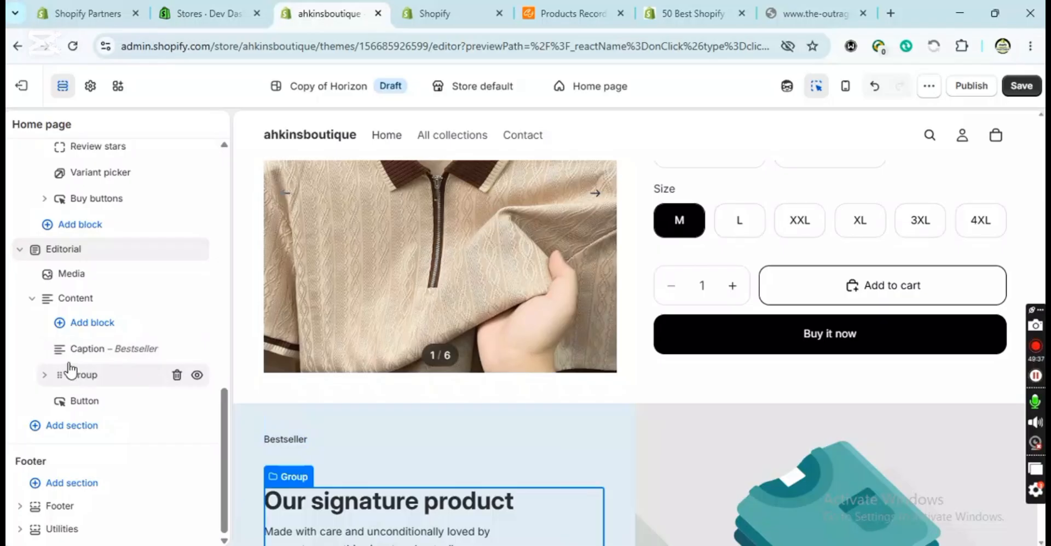
Step: Replace the Editorial heading 'Our signature product' with 'About AHKINSBOUTIQUE'
click(46, 376)
scroll(47, 380, down, 2)
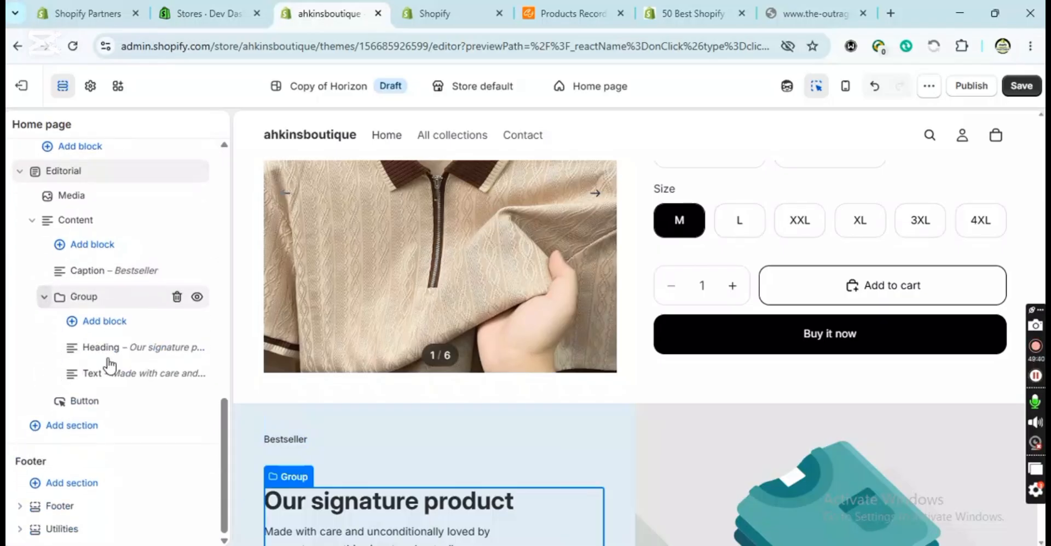
click(156, 353)
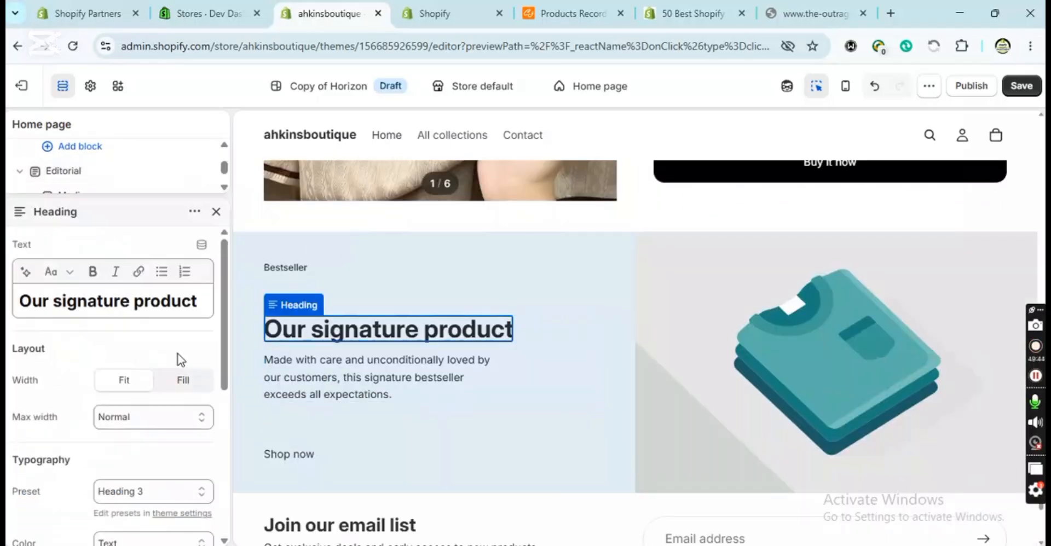
triple_click(195, 301)
key(super+v)
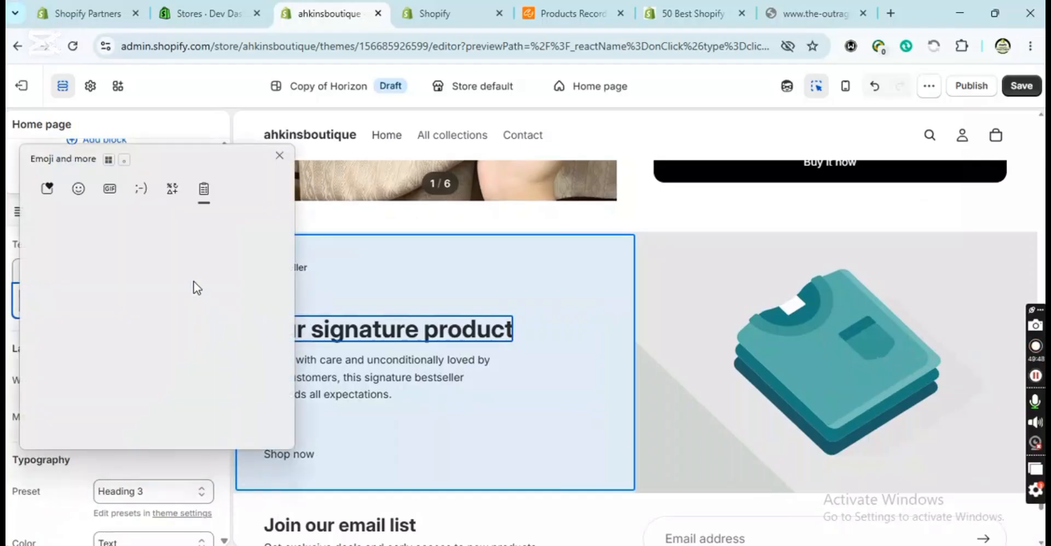
click(109, 275)
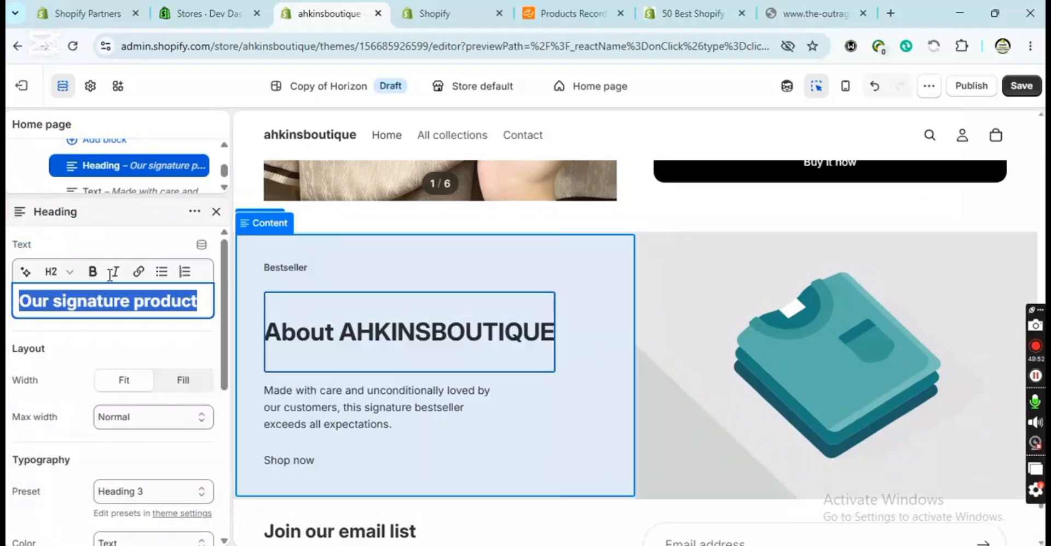
Step: Replace the Editorial body paragraph with the copied About AHKINSBOUTIQUE mission text
click(337, 405)
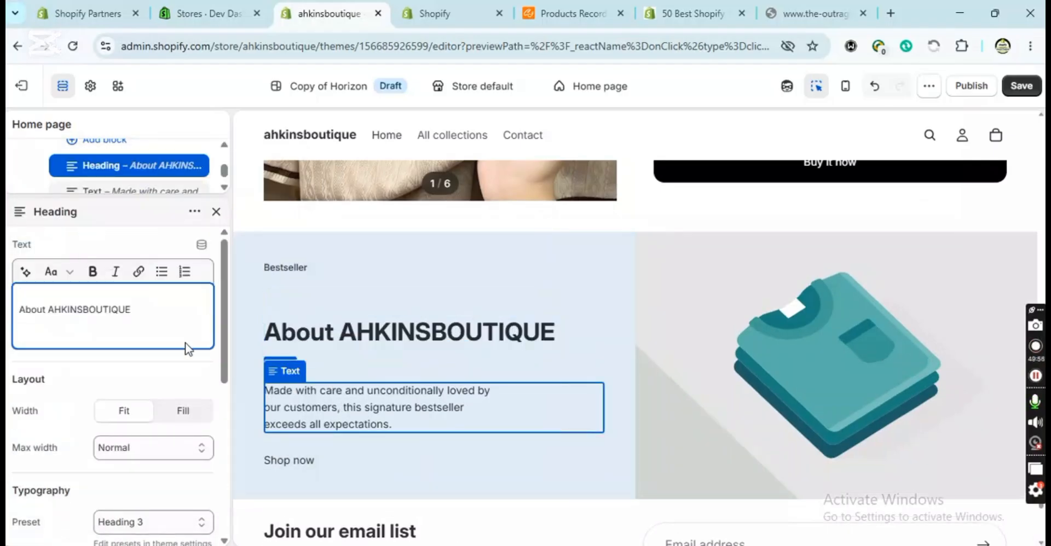
triple_click(185, 342)
key(super+v)
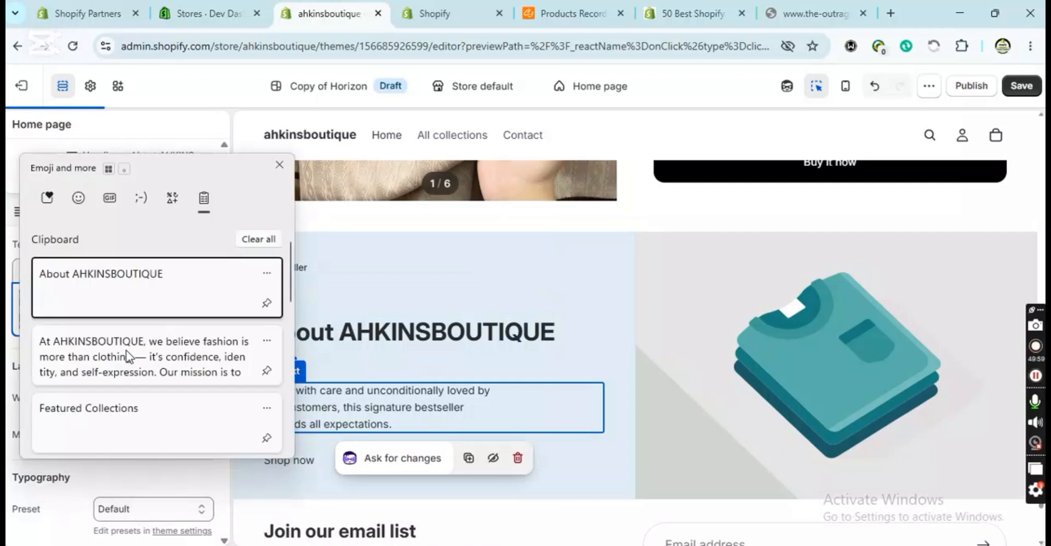
click(129, 356)
scroll(366, 386, down, 3)
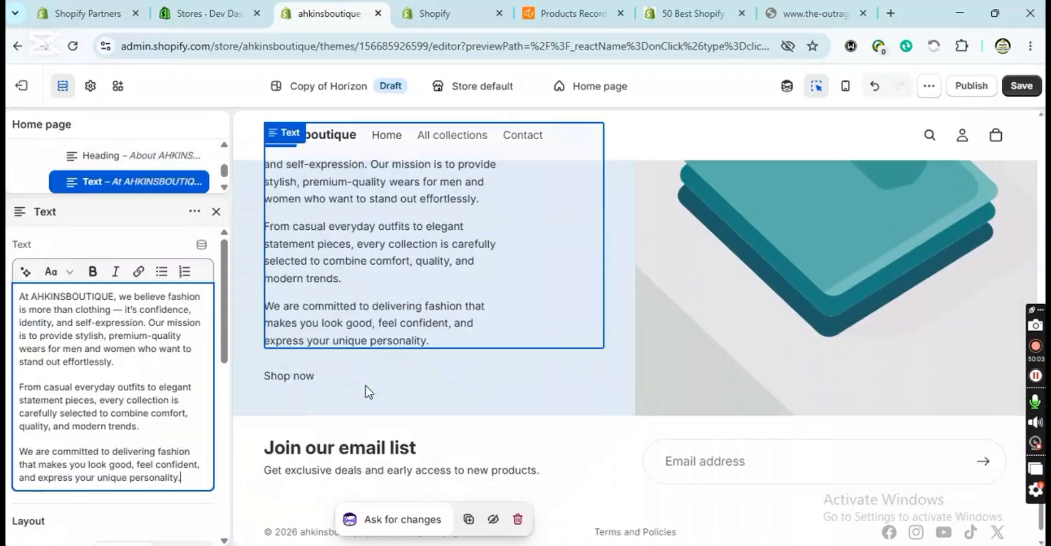
scroll(366, 386, up, 1)
Step: Change the dash after 'clothing' to a comma and bold 'At AHKINSBOUTIQUE'
click(124, 313)
key(BackSpace)
key(BackSpace)
text(,)
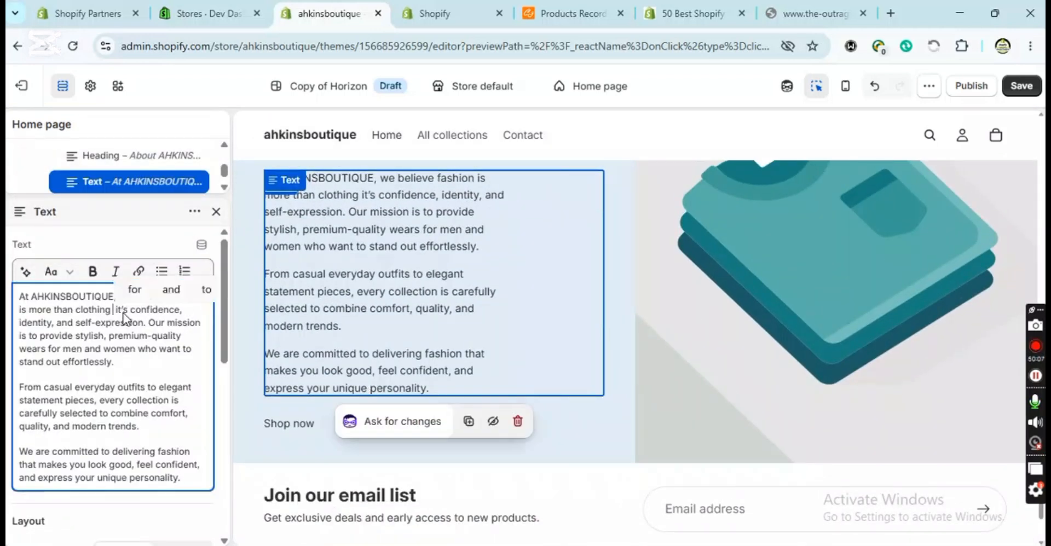
click(80, 298)
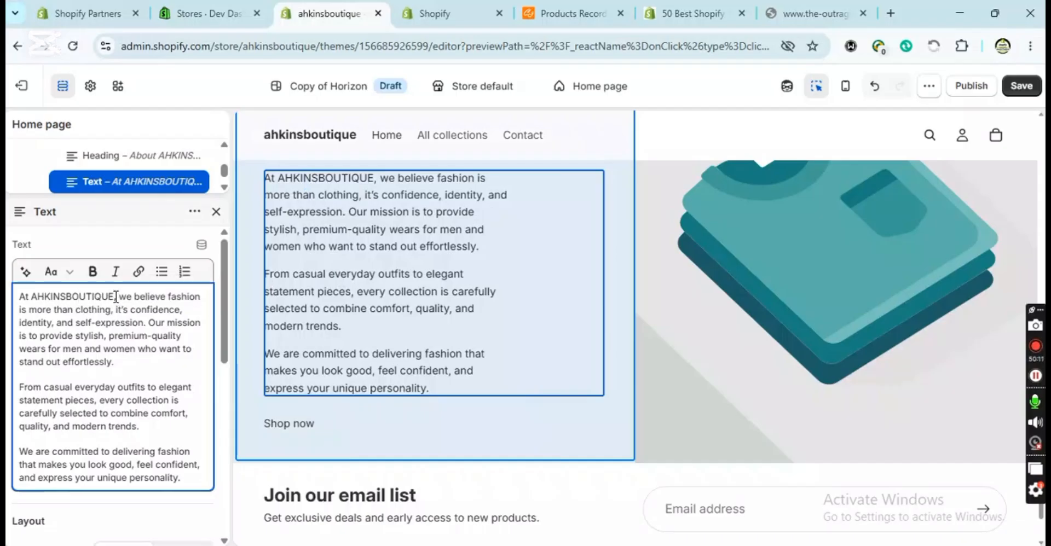
drag(116, 297, 19, 296)
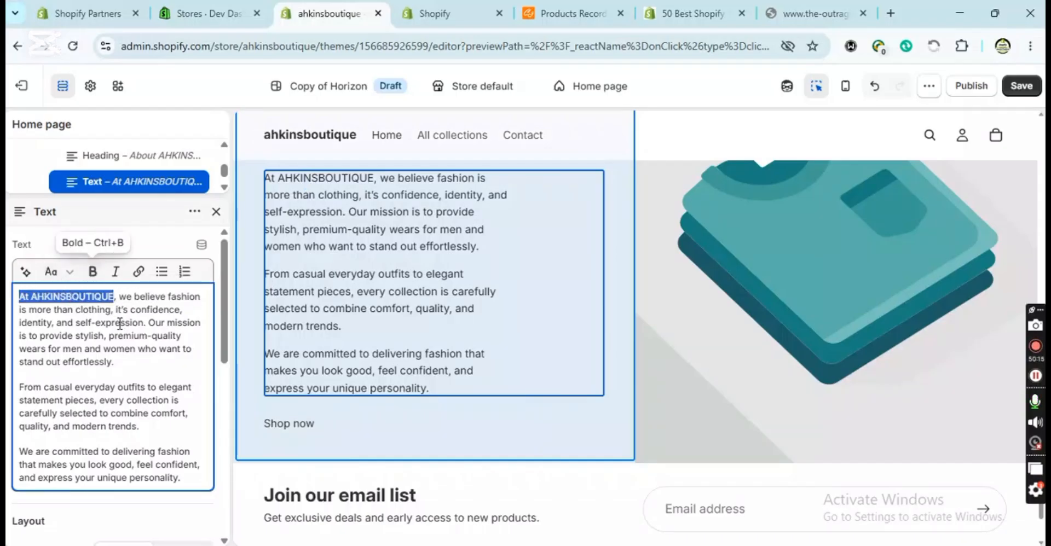
click(92, 272)
click(120, 324)
Step: Hide the Editorial section's Shop now button
scroll(435, 255, up, 2)
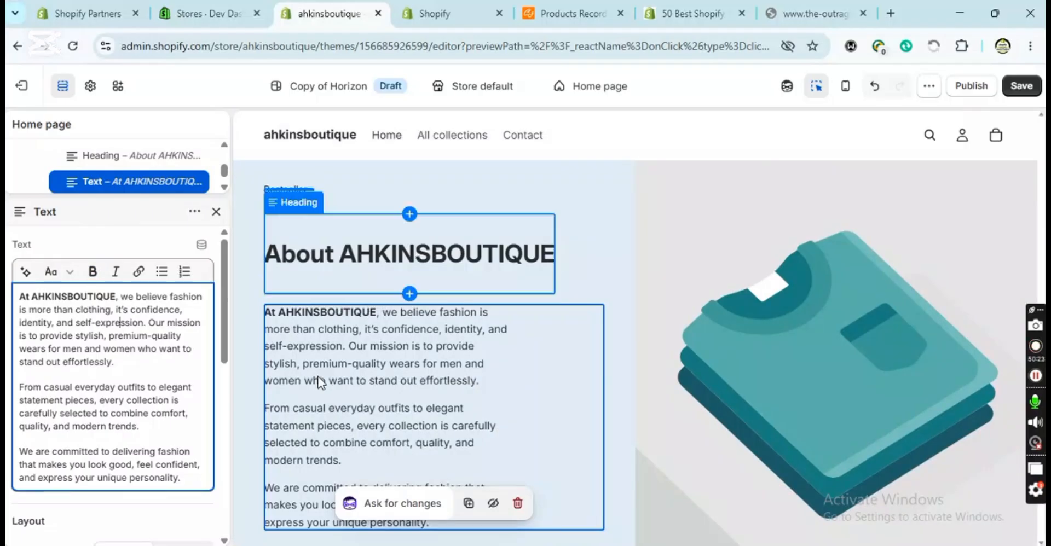
scroll(295, 381, down, 4)
scroll(59, 441, down, 10)
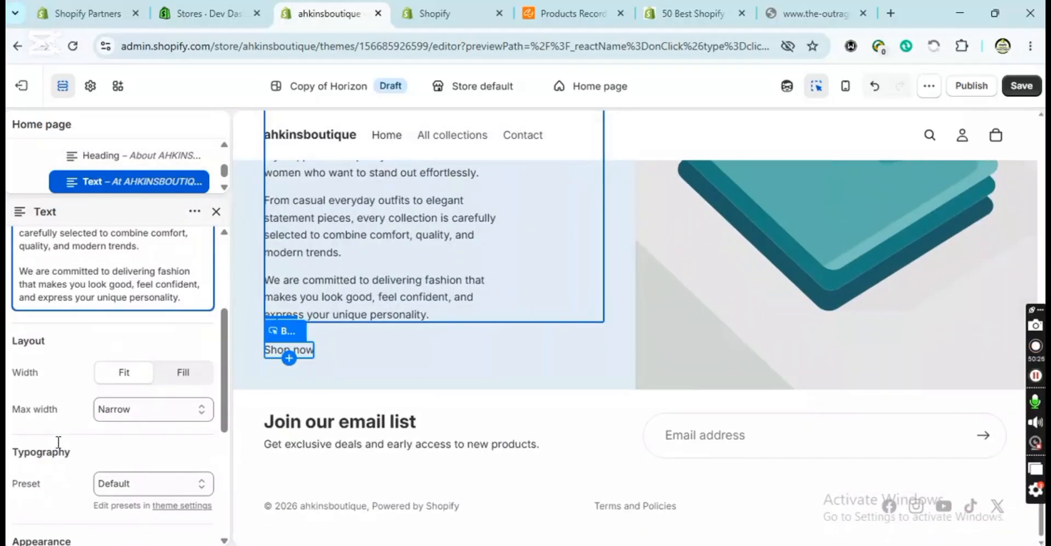
scroll(59, 443, up, 3)
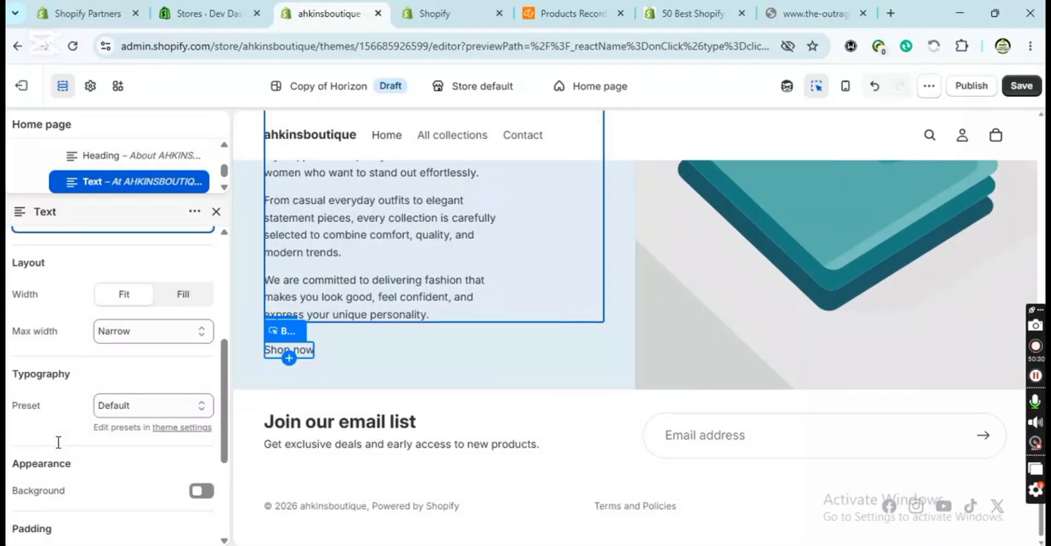
click(311, 356)
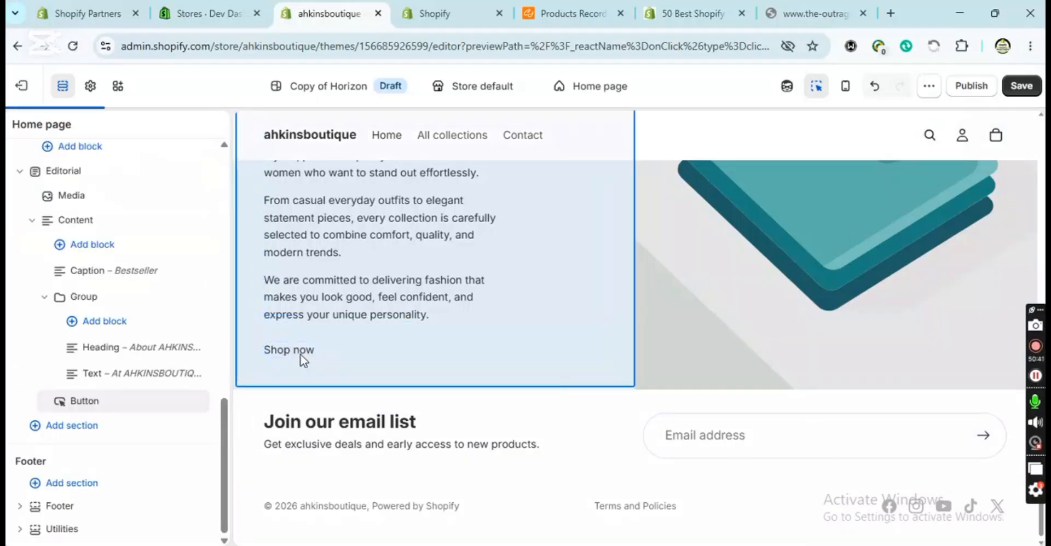
click(197, 403)
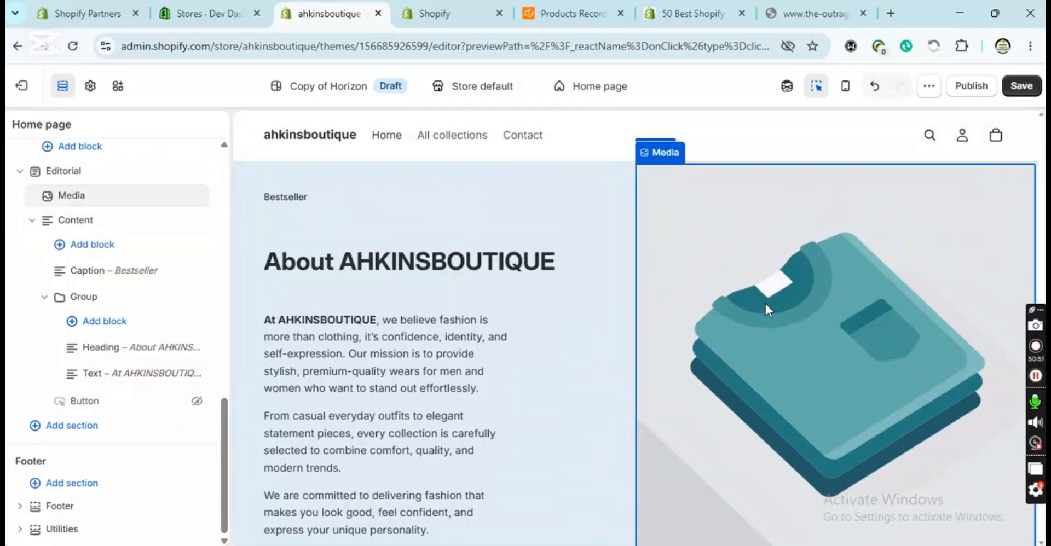
Step: Replace the Editorial image with an AI-generated front view of the ahkinsboutique store
click(766, 309)
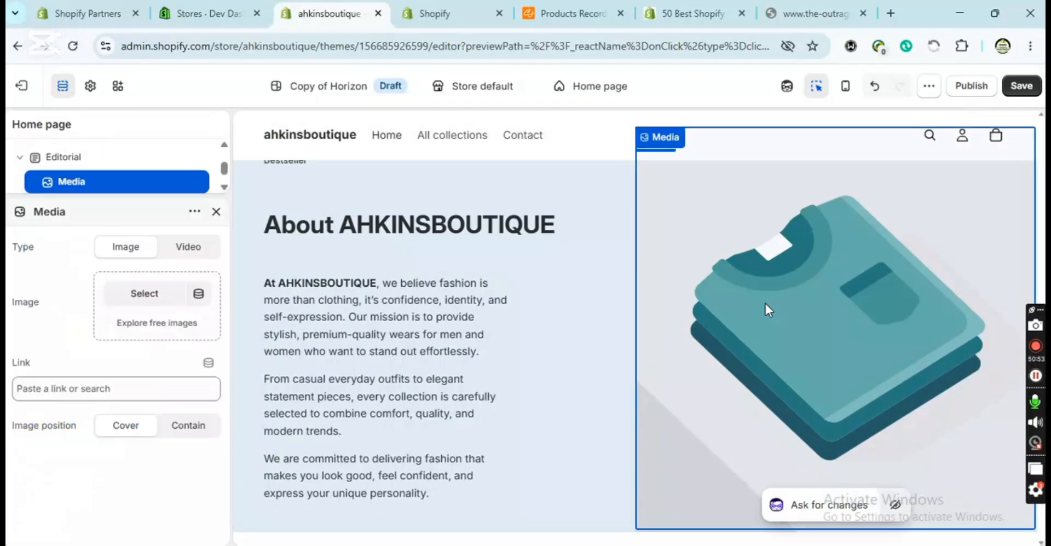
click(144, 296)
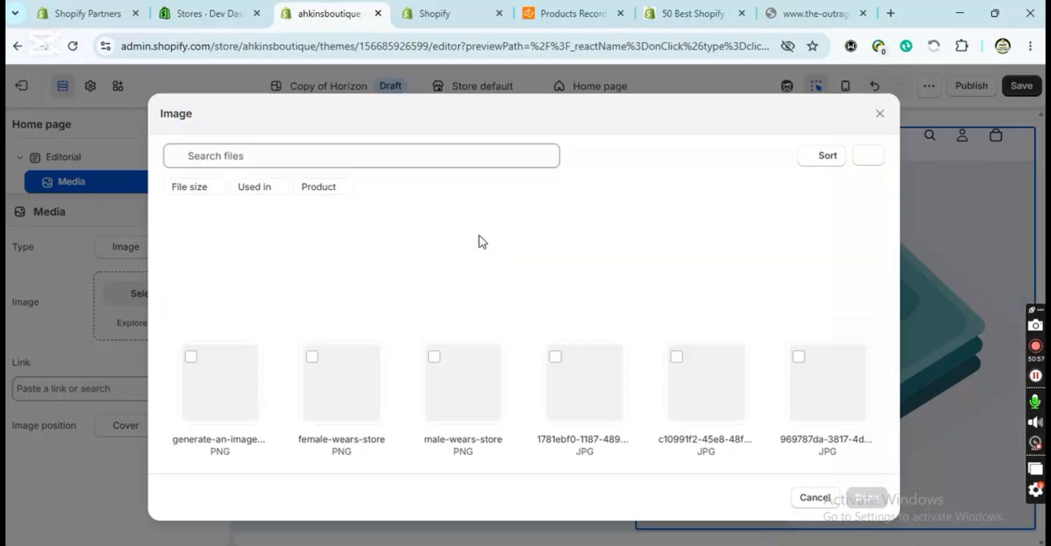
click(550, 253)
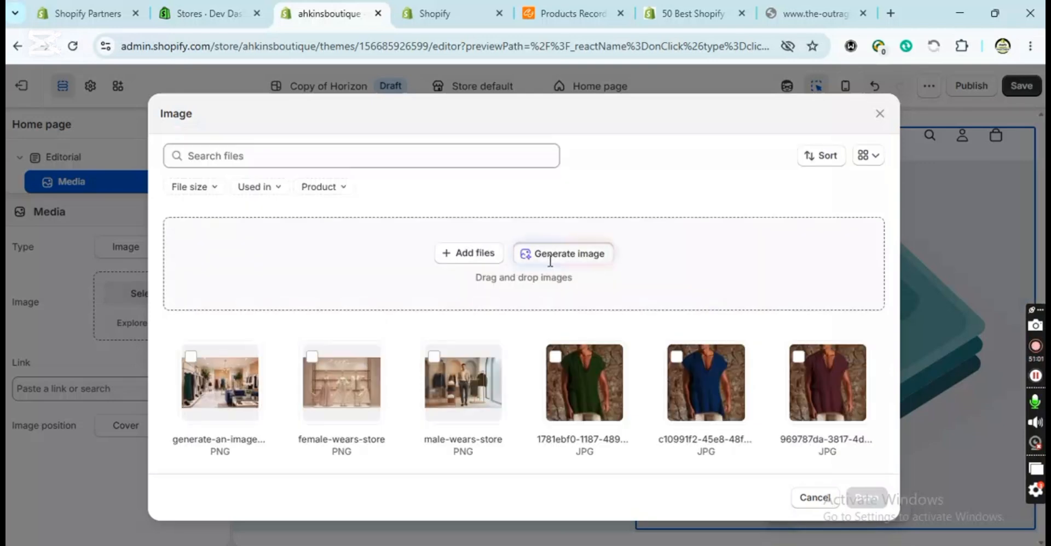
text(generate an iage)
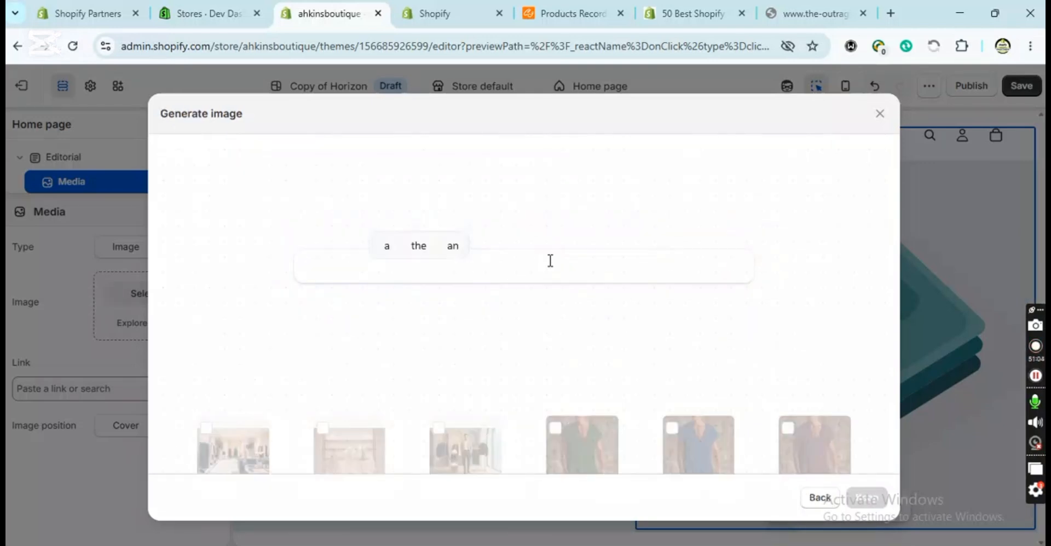
key(BackSpace)
key(BackSpace)
key(BackSpace)
text(mage for the)
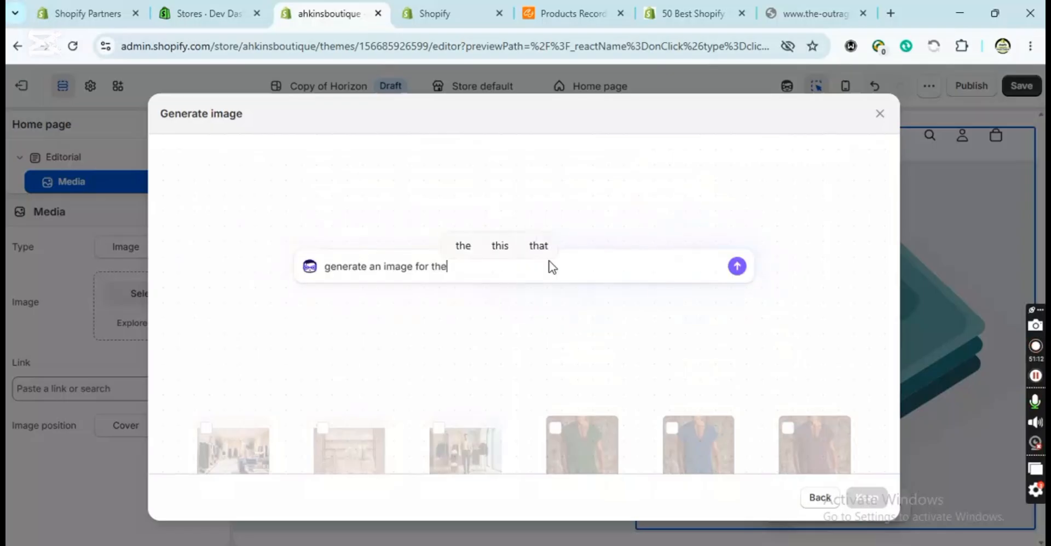
text( front view )
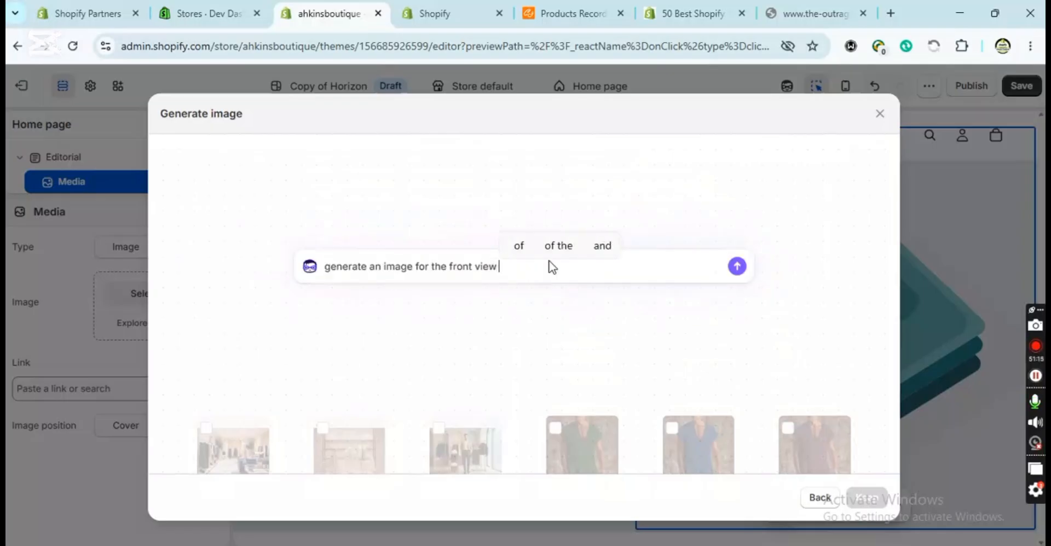
text(of y store)
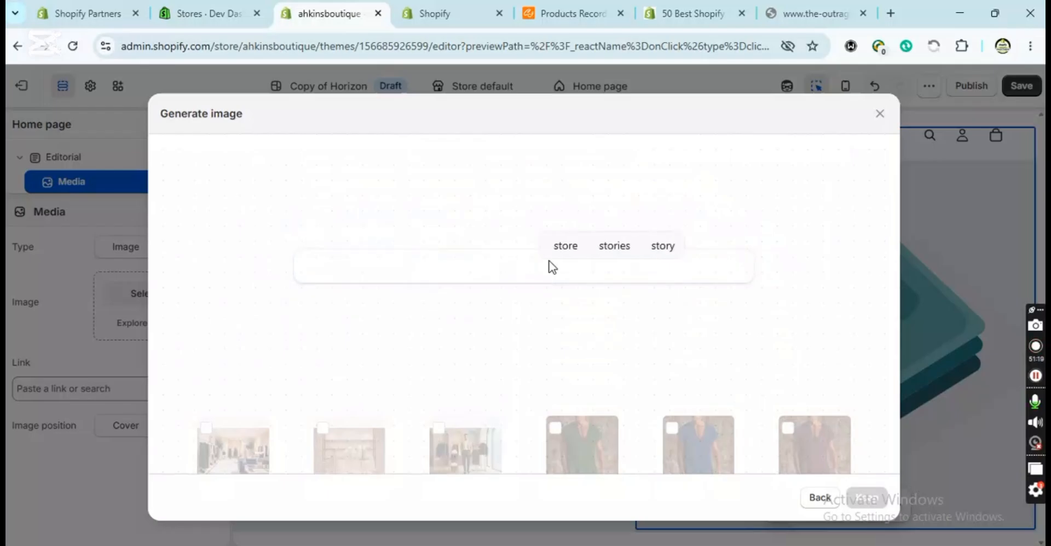
text(,)
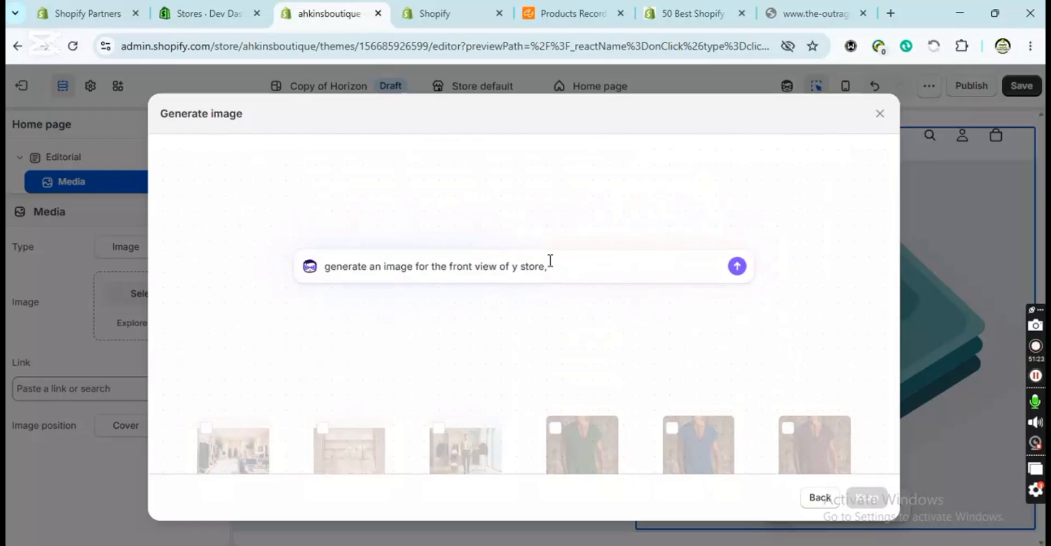
text( ahkinsboutique)
key(Return)
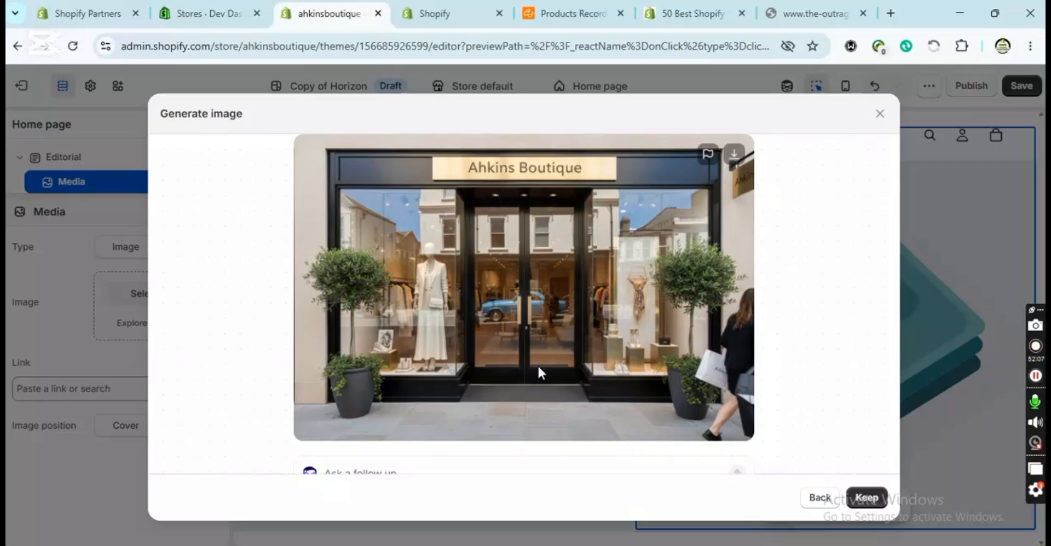
click(867, 498)
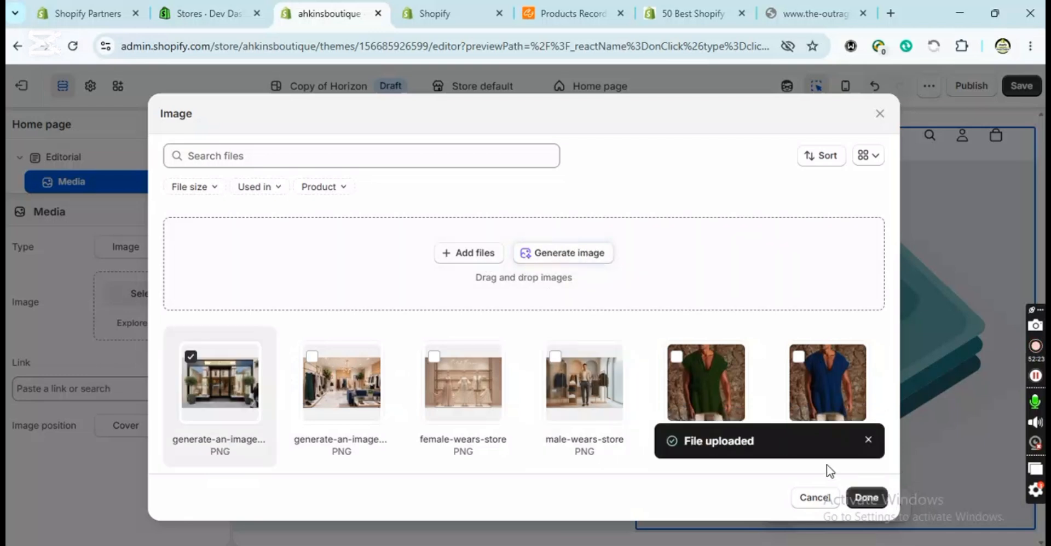
click(866, 499)
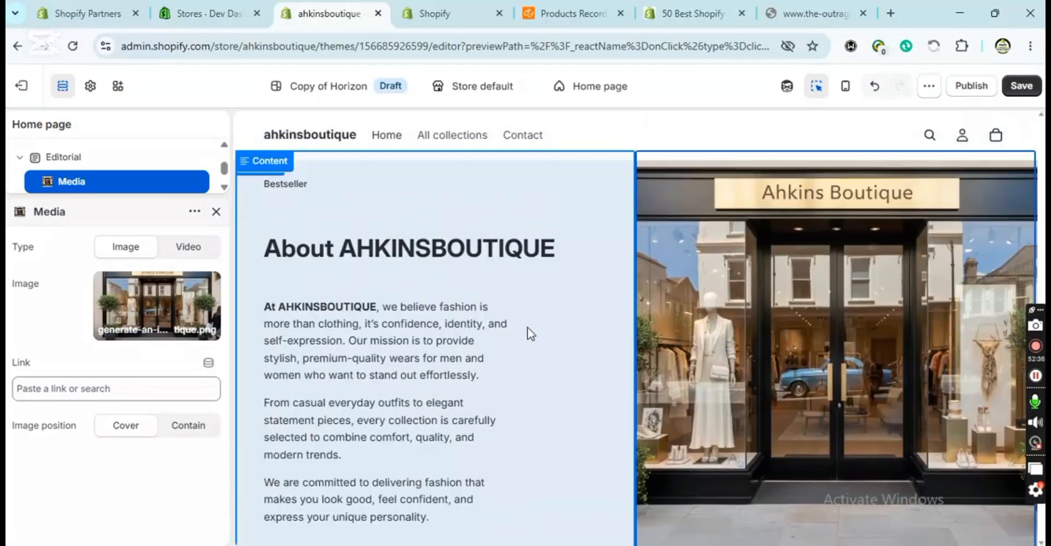
Step: Save the theme changes with Ctrl+S
scroll(530, 334, down, 1)
key(ctrl+s)
click(216, 219)
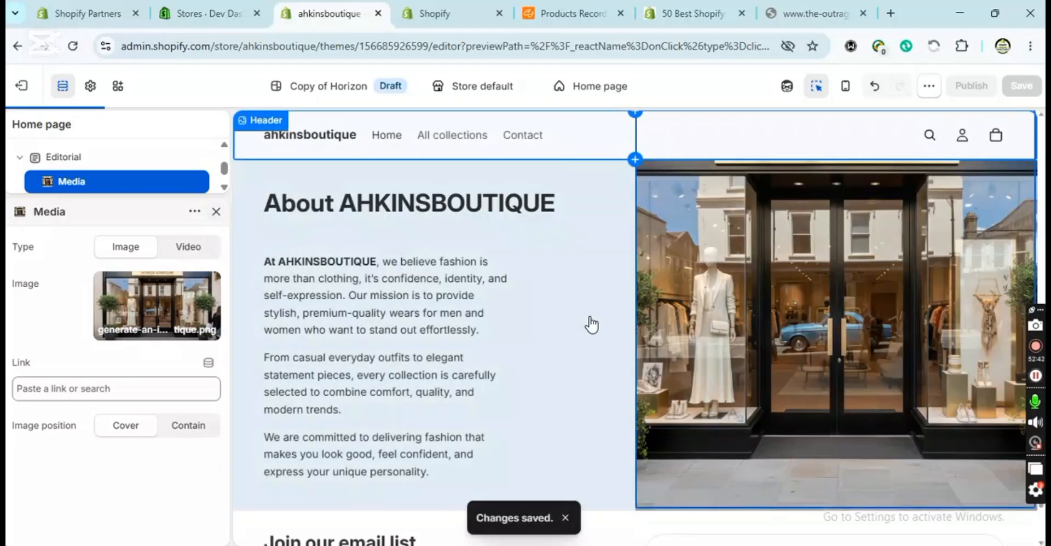
key(alt+Tab)
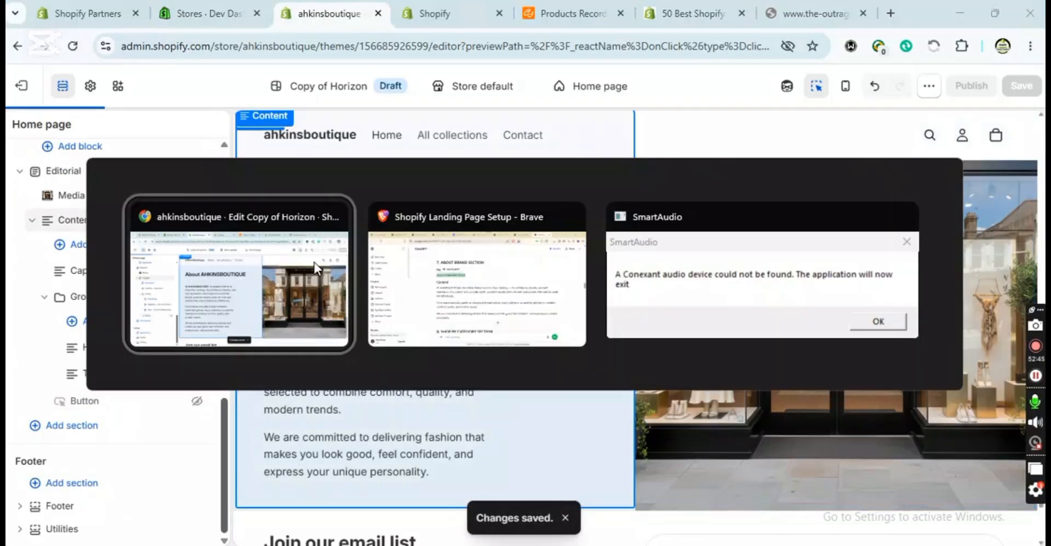
scroll(414, 317, down, 2)
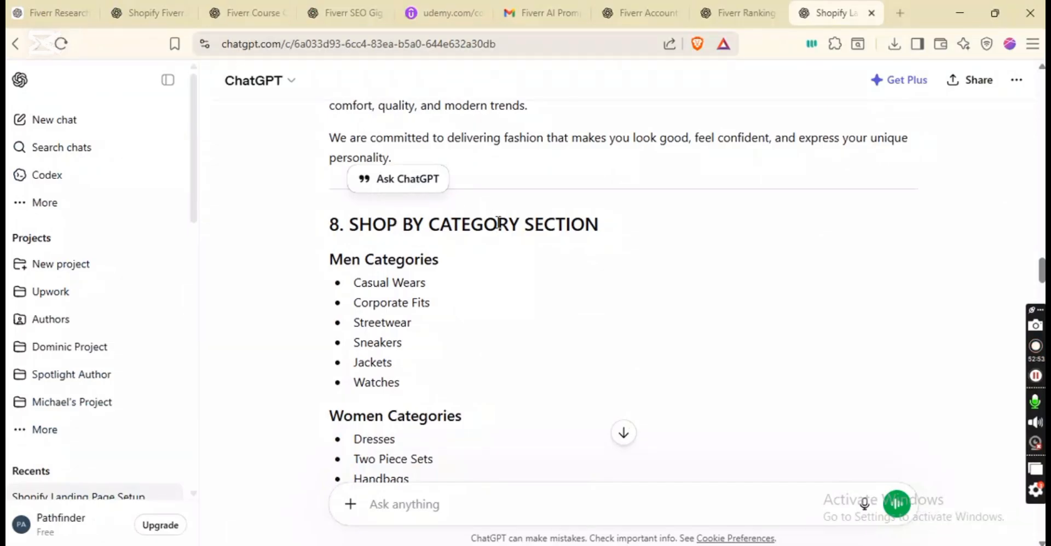
drag(517, 223, 351, 225)
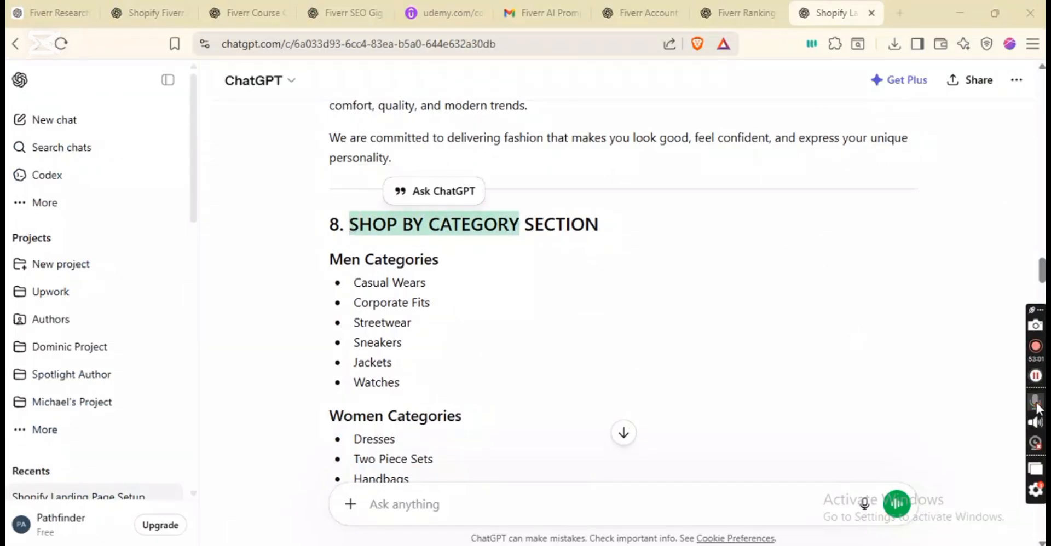
scroll(378, 306, down, 1)
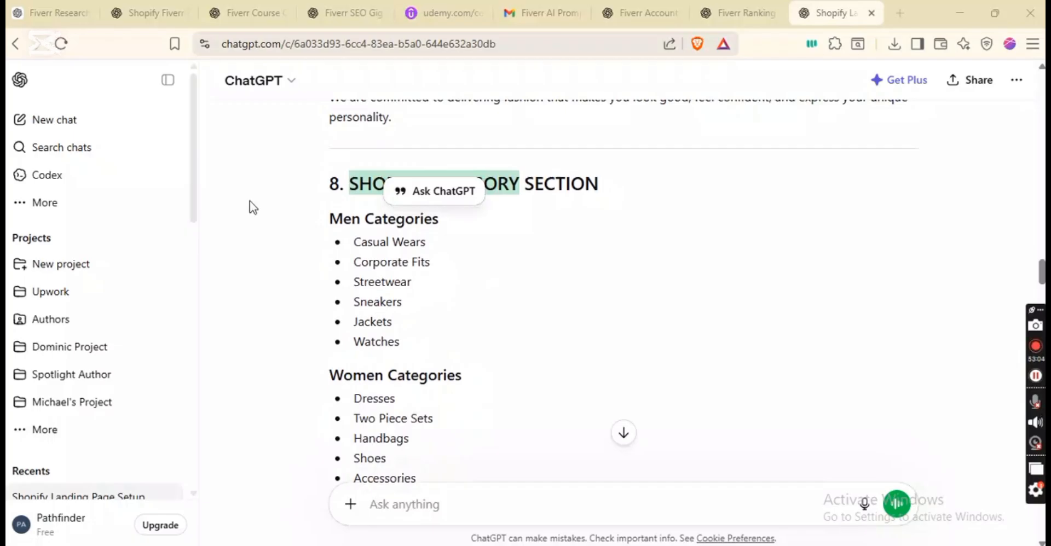
key(alt+Tab)
key(alt+Tab)
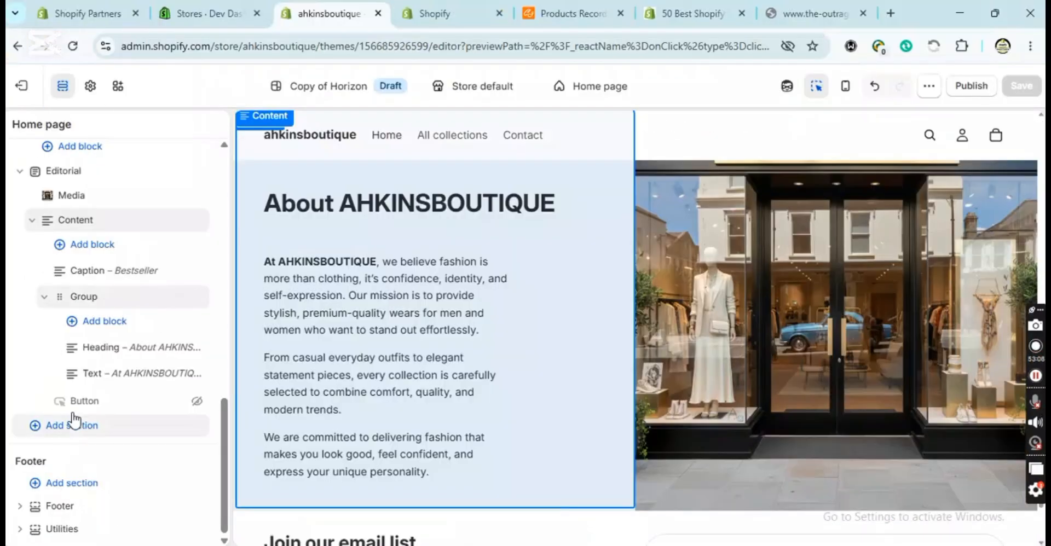
Step: Add a Collection list: Carousel section showing Male Wears and Female Wears
click(74, 429)
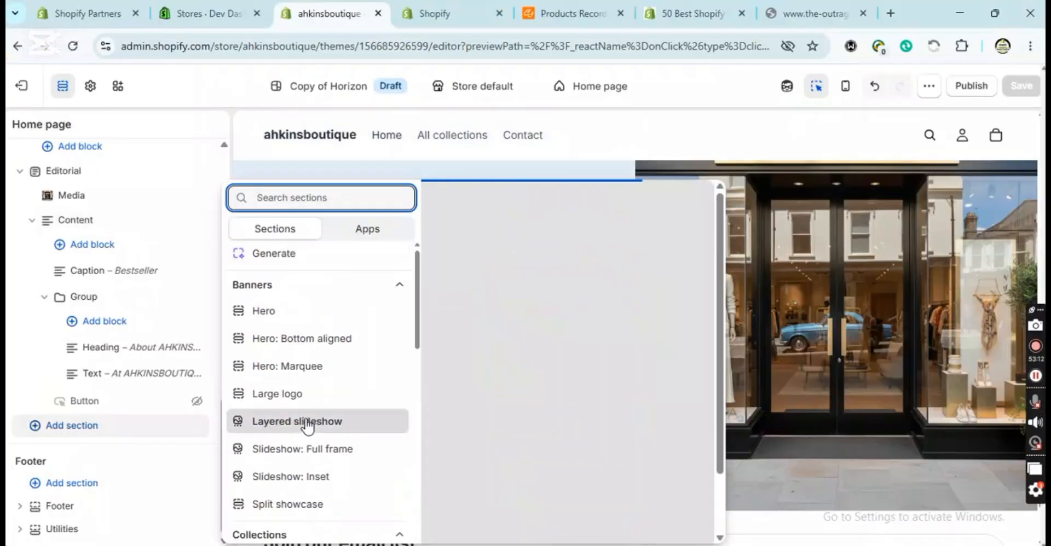
scroll(329, 421, down, 3)
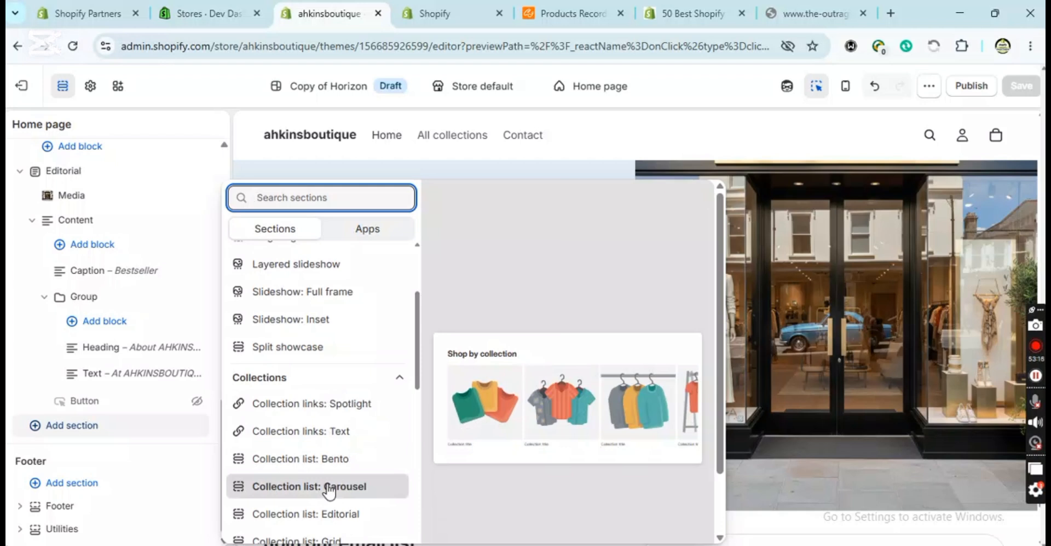
click(309, 488)
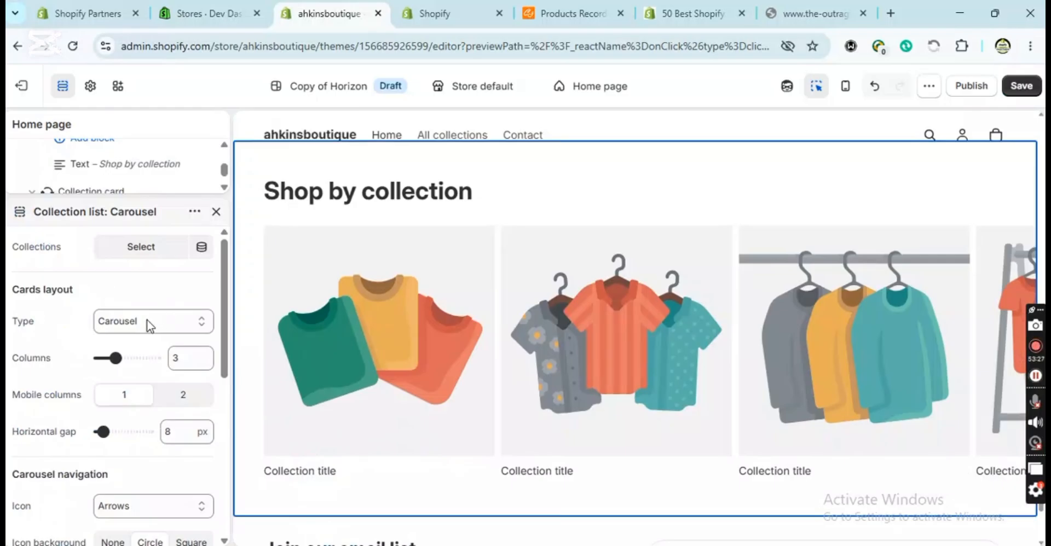
click(144, 248)
click(239, 359)
click(239, 291)
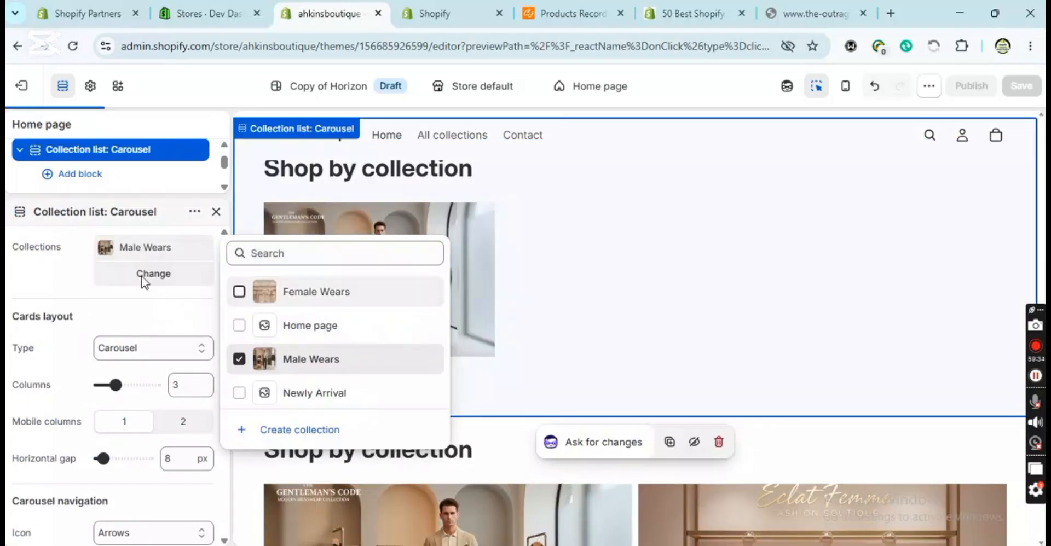
click(67, 286)
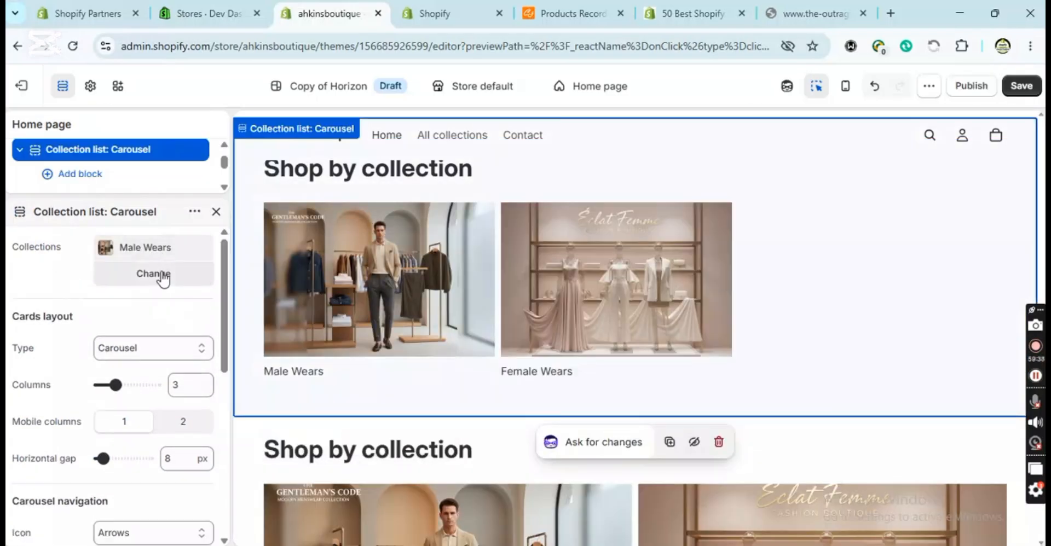
click(216, 211)
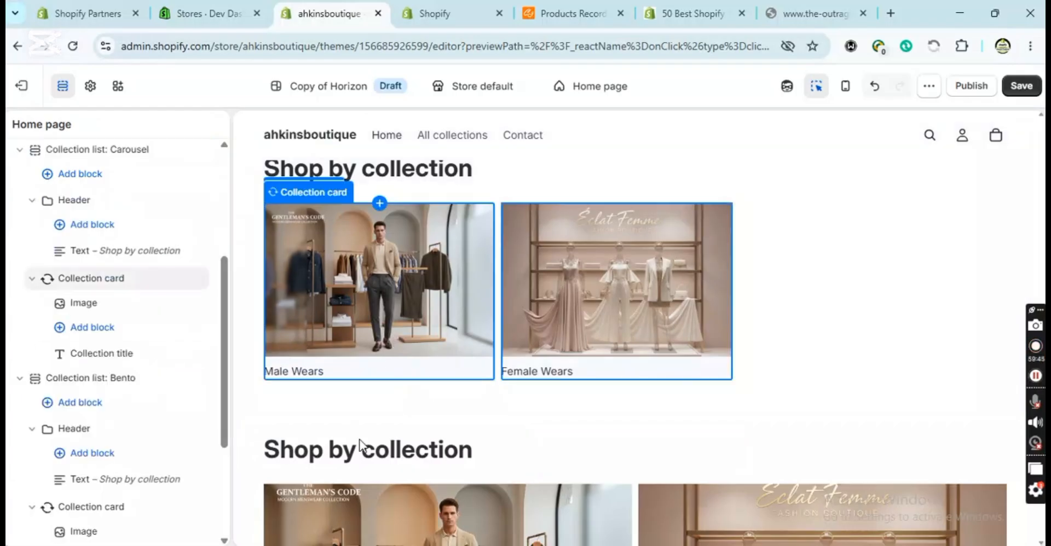
Step: Delete the Collection list: Carousel section, keeping the Bento collection list
scroll(359, 439, down, 3)
scroll(359, 438, up, 4)
scroll(359, 439, down, 3)
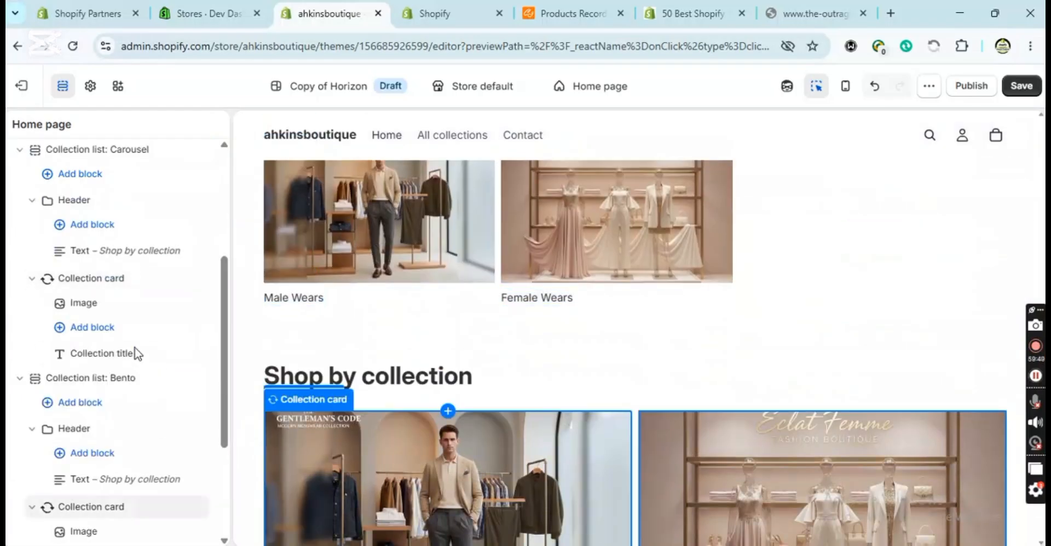
scroll(77, 342, up, 3)
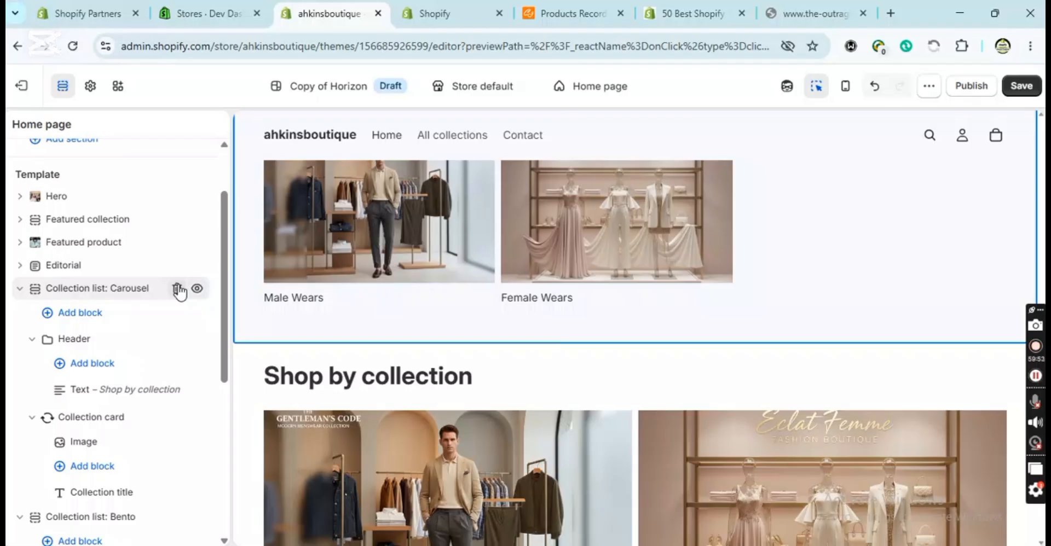
click(177, 289)
scroll(563, 396, down, 3)
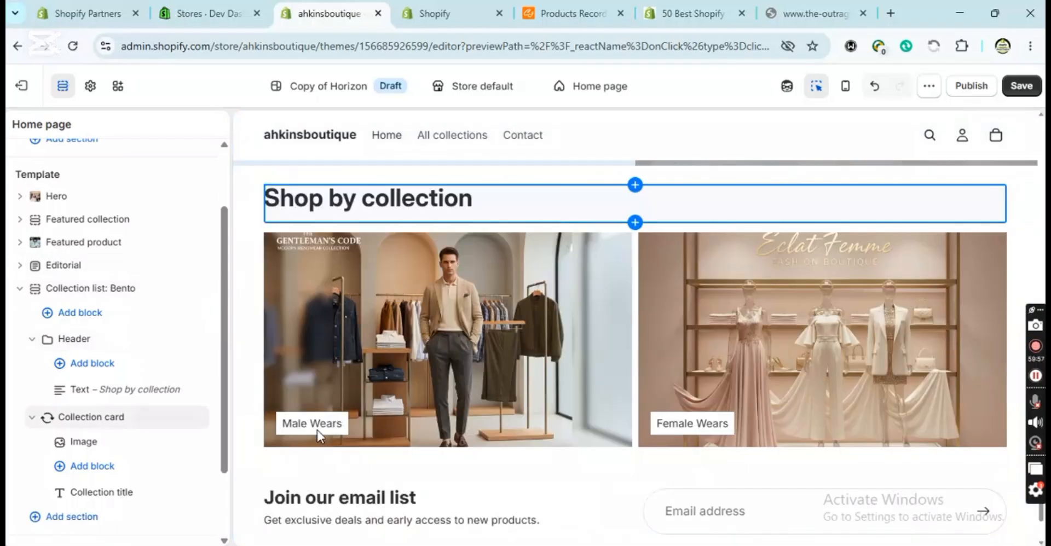
Step: In ChatGPT, copy Review 1's quote and the heading 'What Our Customers Say'
key(alt+Tab)
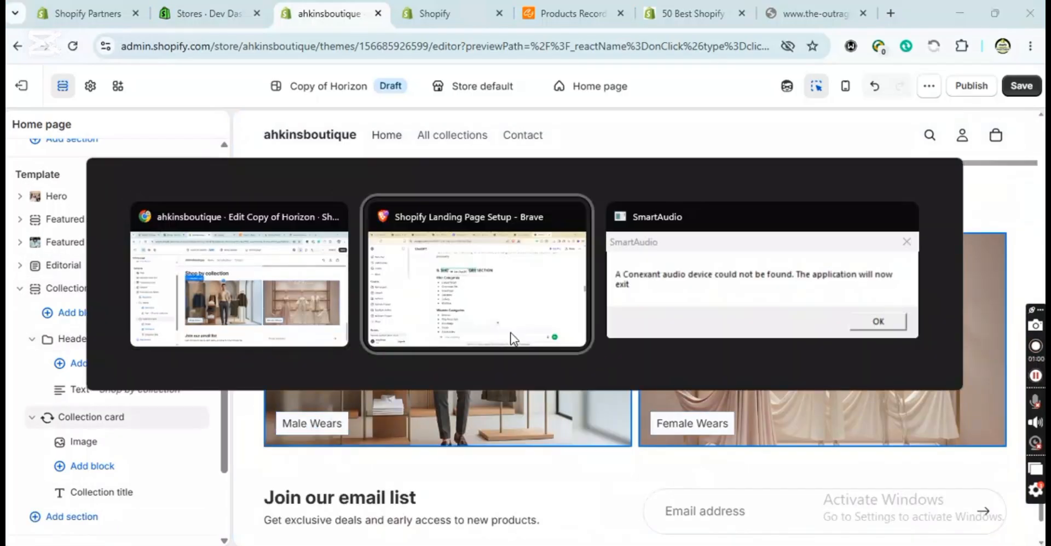
scroll(418, 350, down, 10)
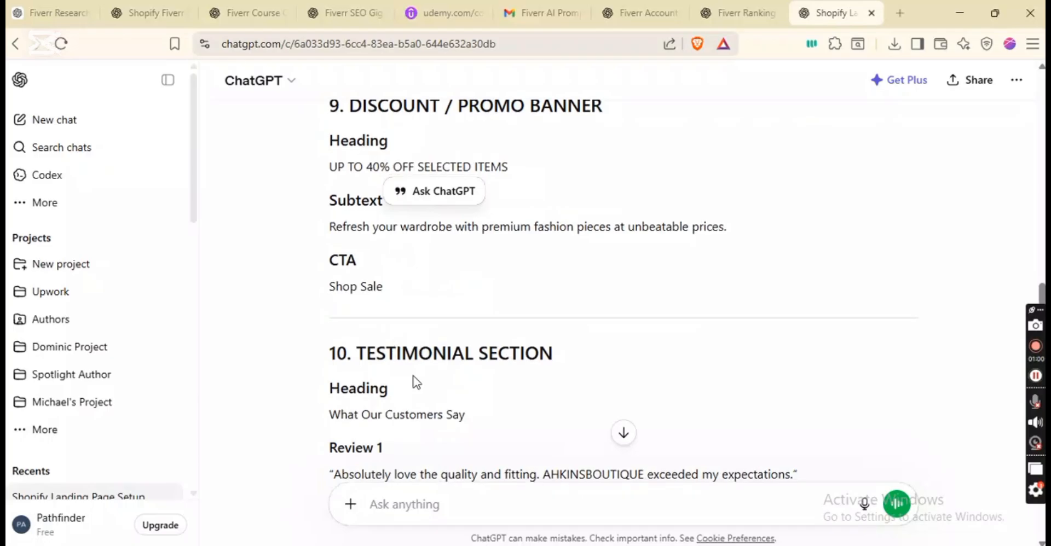
scroll(412, 380, down, 3)
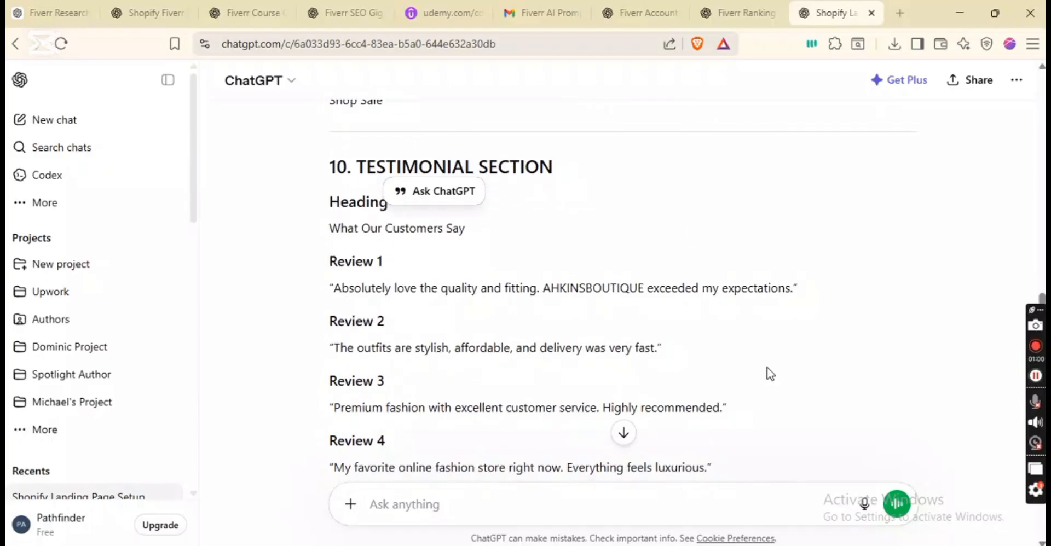
drag(811, 296, 329, 293)
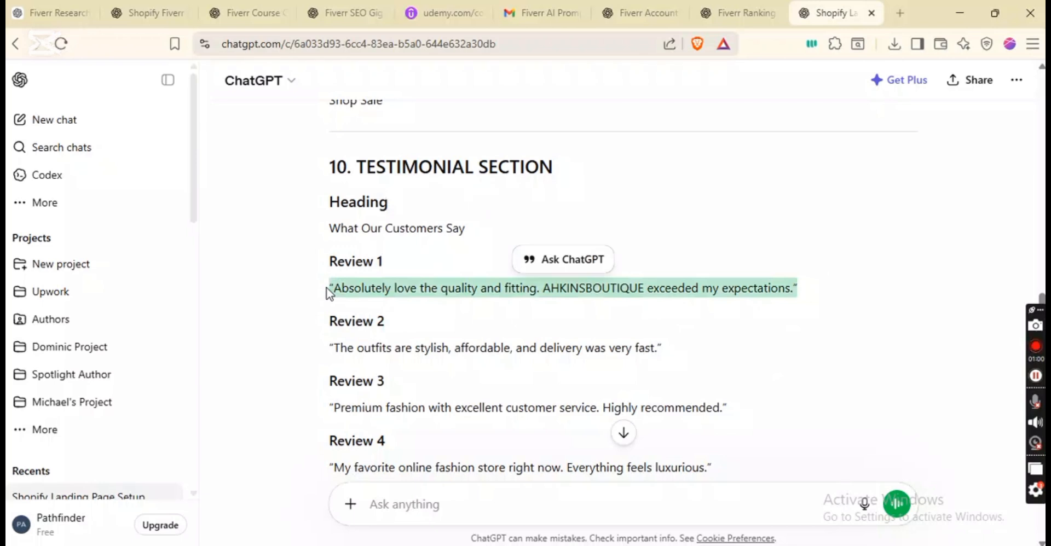
drag(468, 231, 305, 234)
key(ctrl+c)
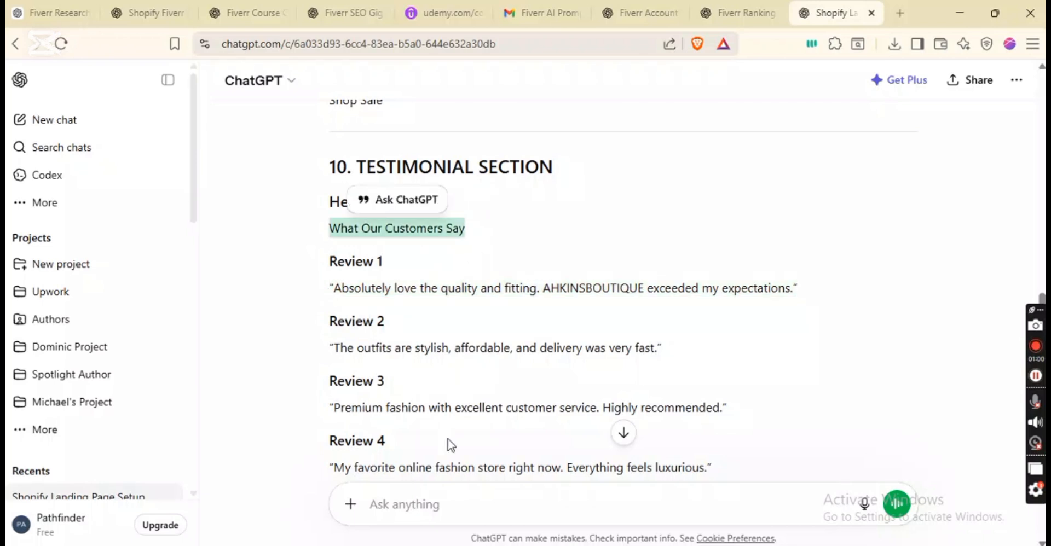
Step: Add a Multicolumn section from the Text group to the home page
key(alt+Tab)
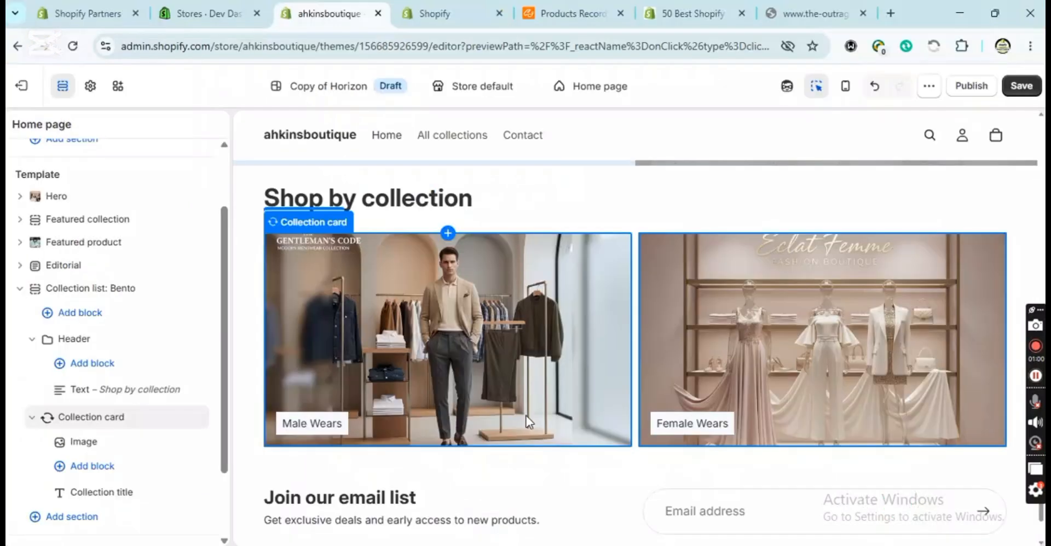
click(83, 516)
scroll(291, 375, down, 10)
scroll(295, 461, up, 10)
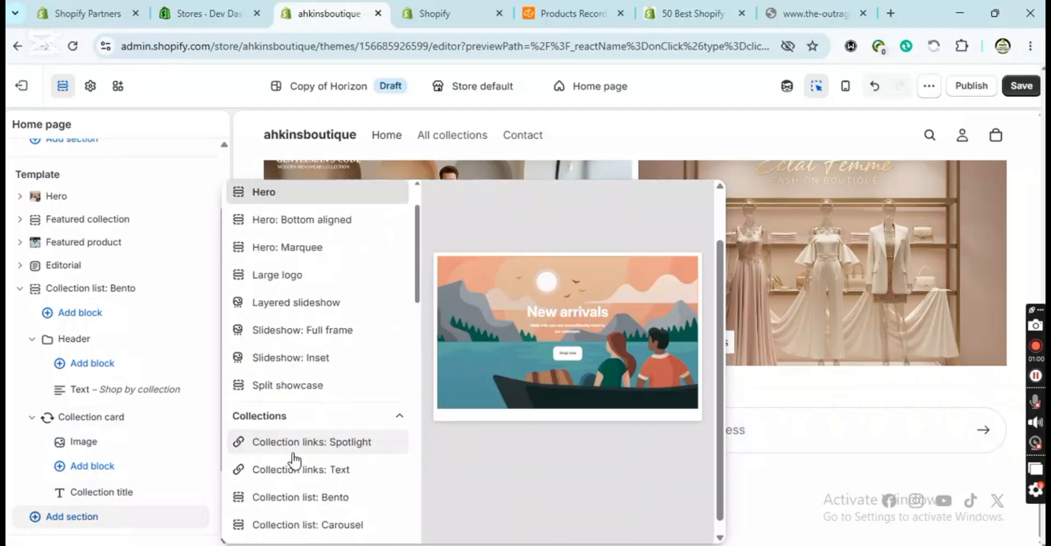
scroll(295, 462, down, 11)
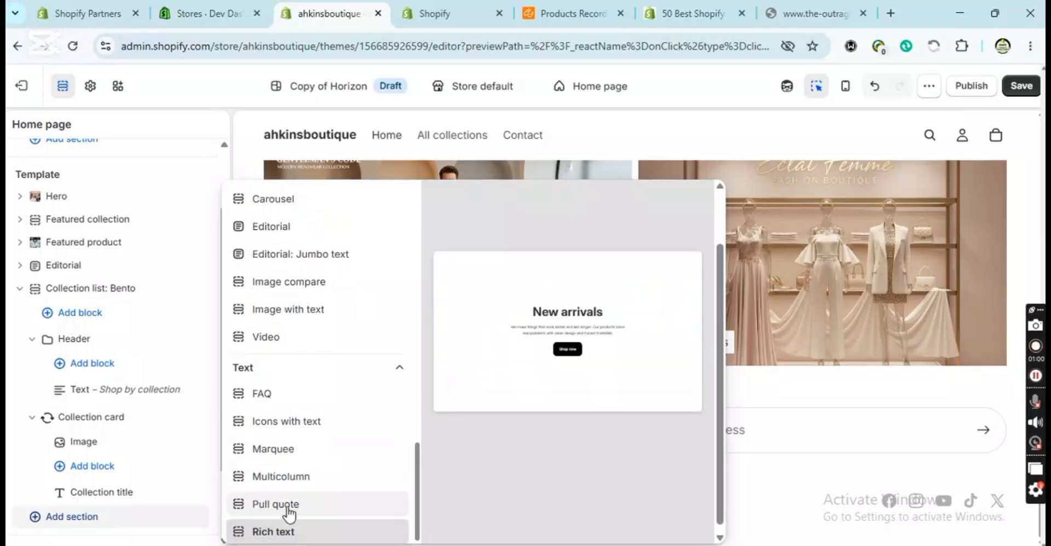
click(275, 485)
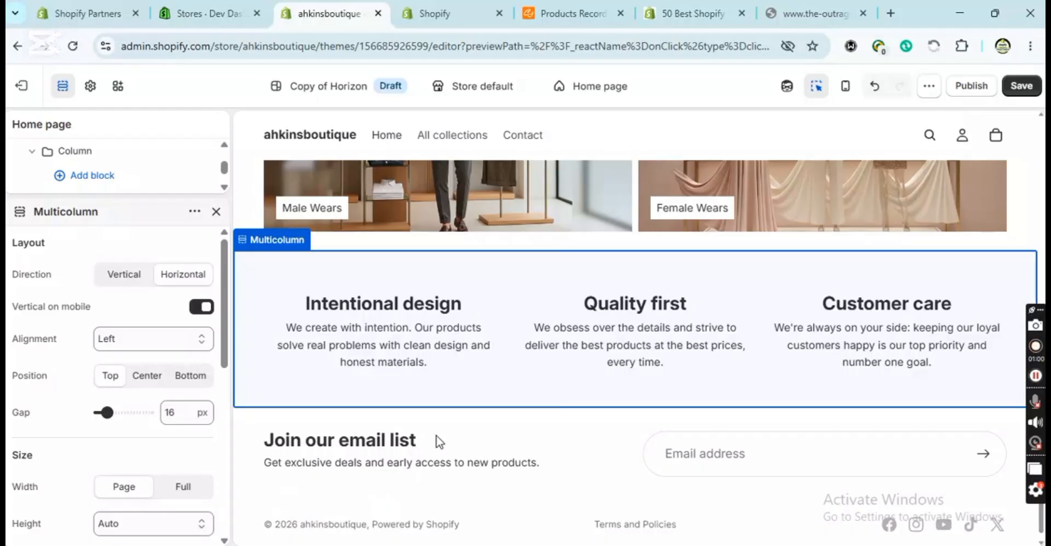
Step: Replace the first column's description with the first review quote
scroll(331, 327, down, 1)
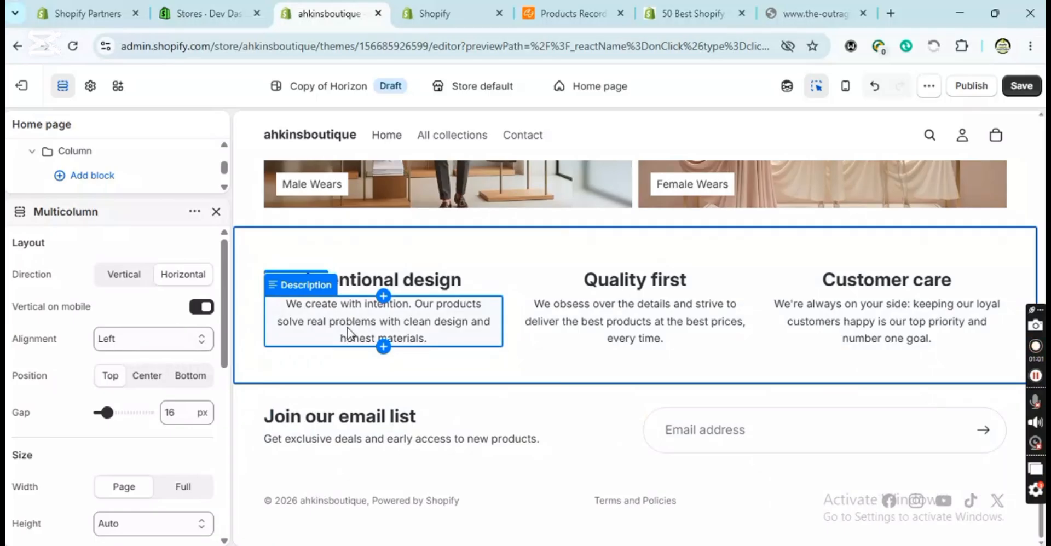
double_click(347, 327)
key(ctrl+v)
key(ctrl+a)
key(super+v)
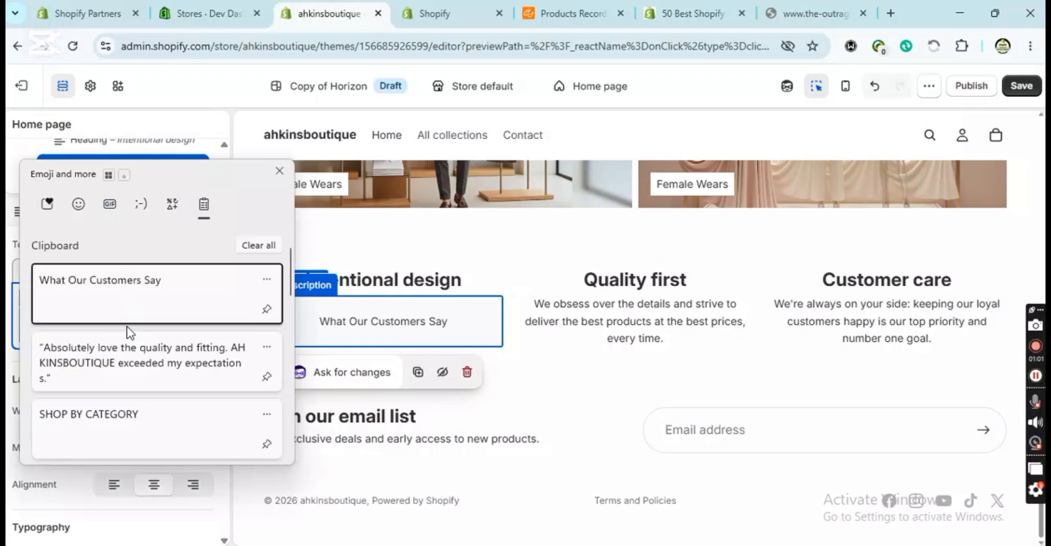
click(127, 366)
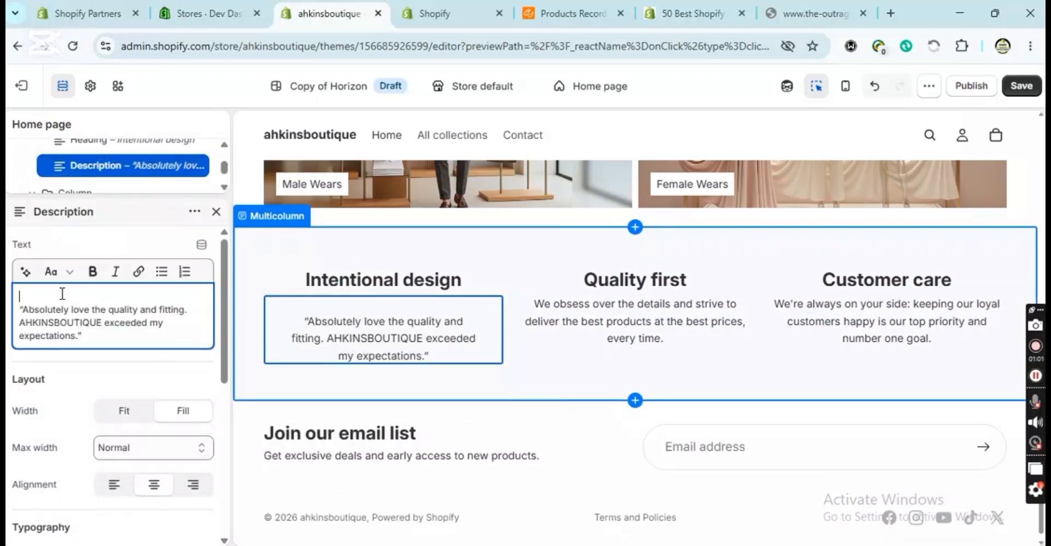
key(Delete)
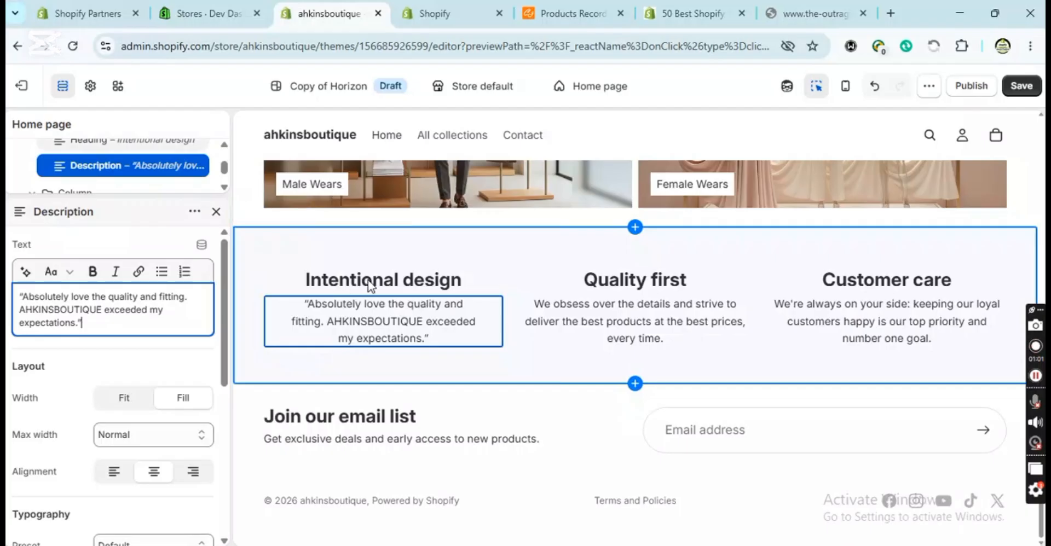
Step: Replace the first column's heading with the first reviewer's name
click(216, 212)
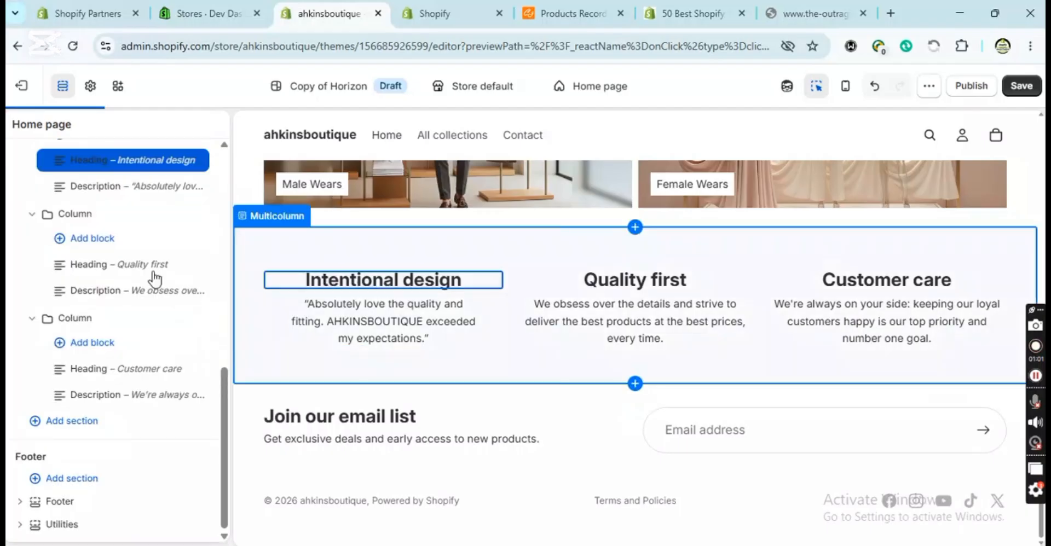
key(super+v)
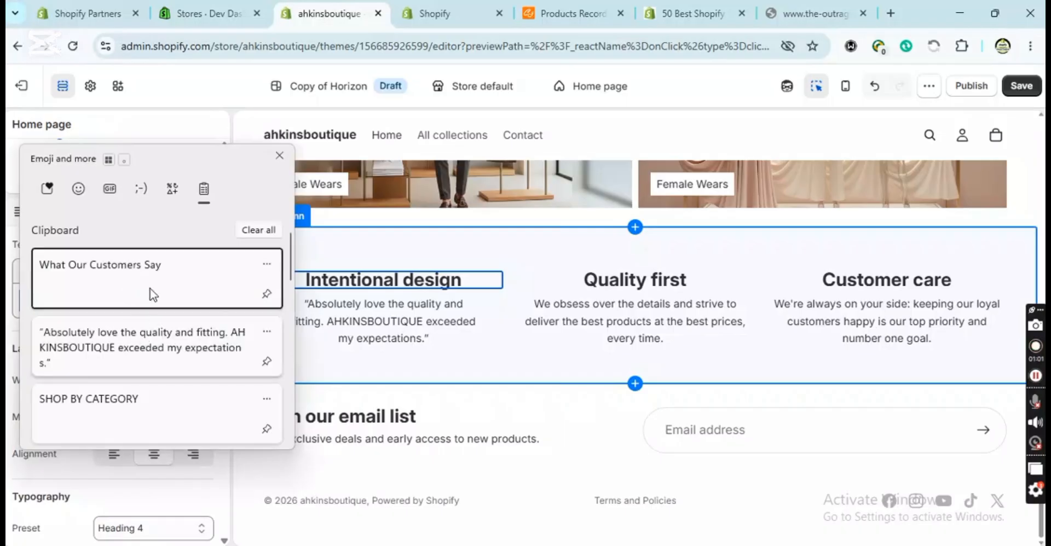
key(Escape)
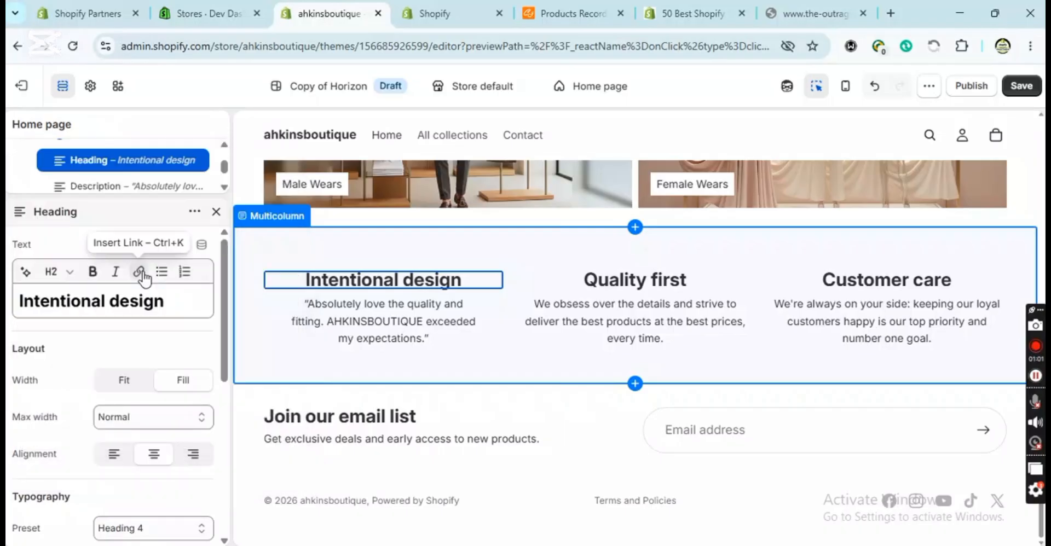
triple_click(163, 300)
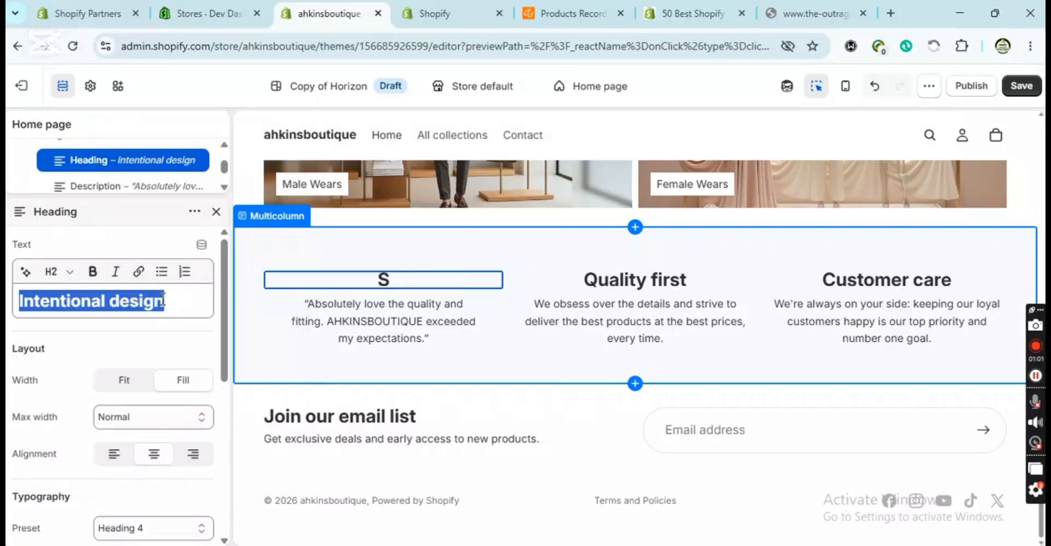
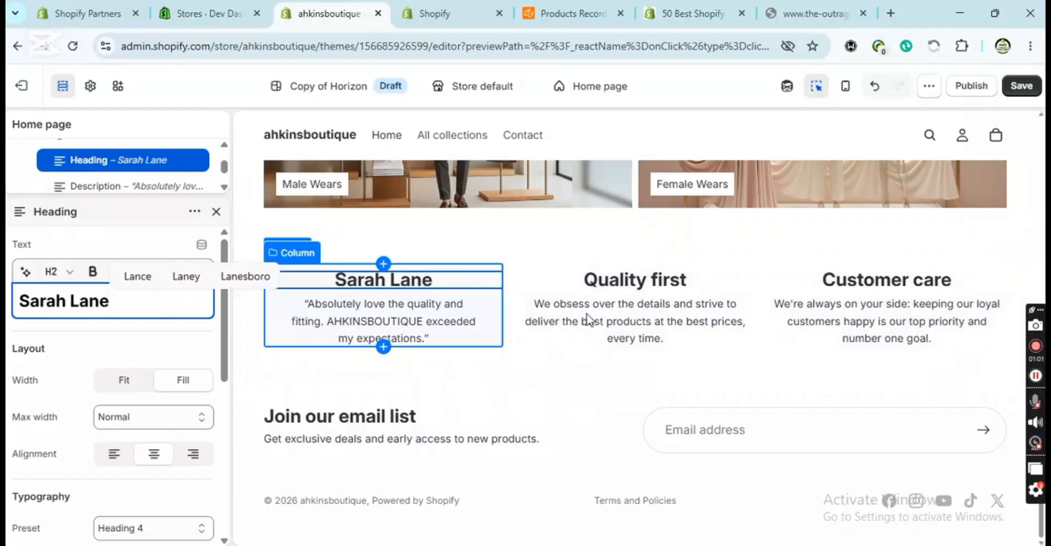
Step: Copy the second and third reviews from ChatGPT into the second and third column descriptions
click(746, 544)
drag(697, 351, 327, 350)
drag(729, 409, 321, 409)
key(super+c)
click(717, 544)
click(177, 305)
key(ctrl+a)
key(super+v)
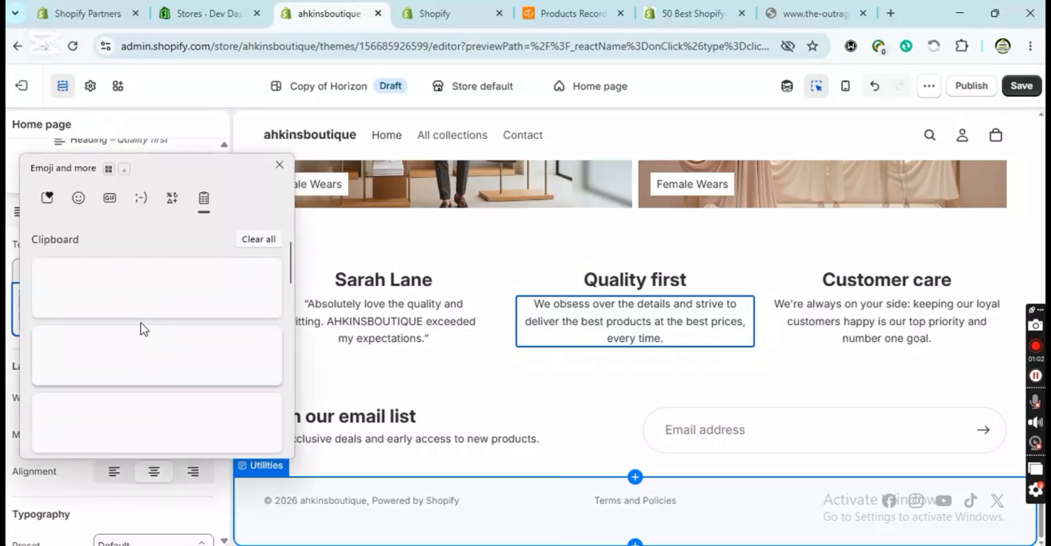
click(141, 328)
click(894, 327)
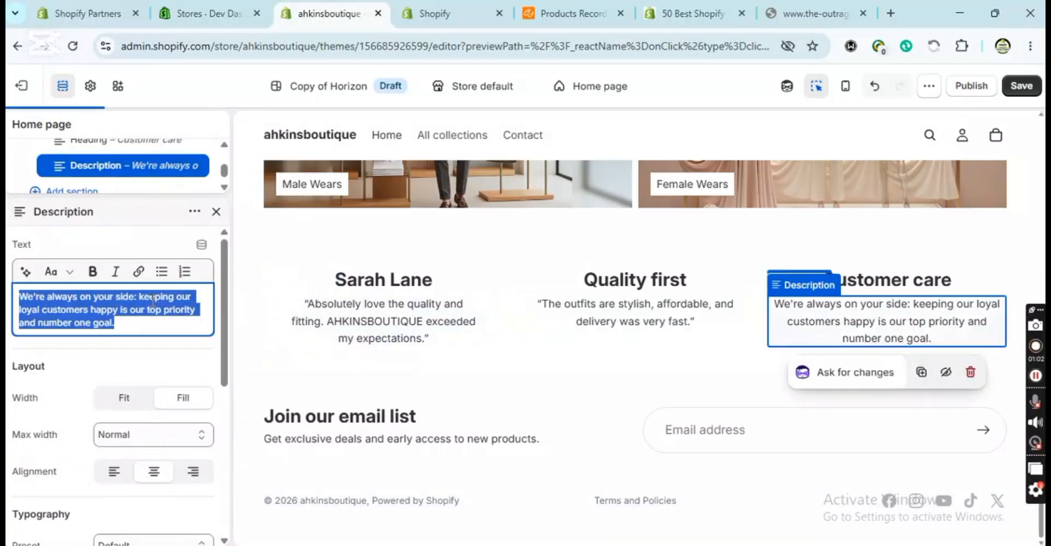
key(super+v)
click(122, 295)
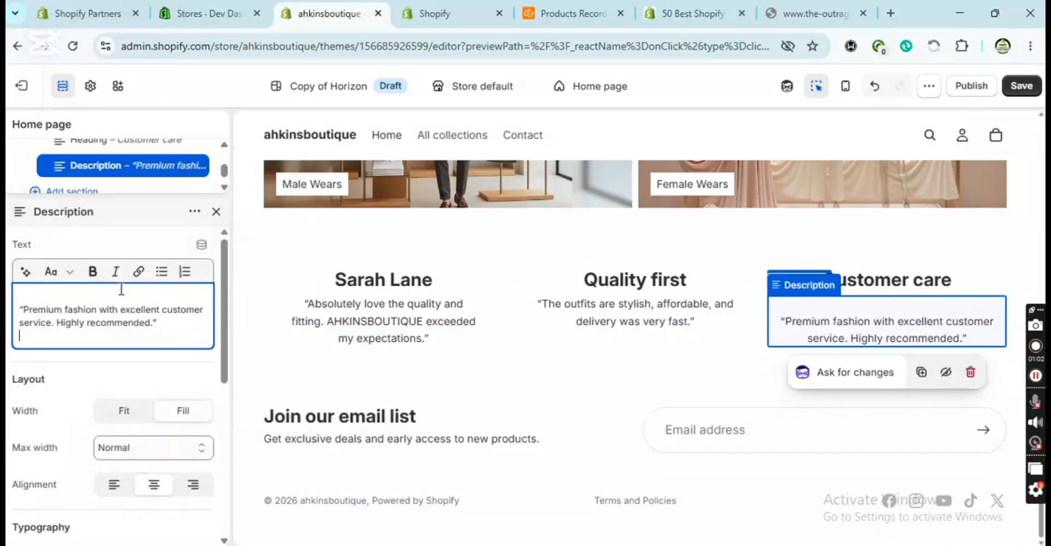
Step: Replace the Quality first and Customer care headings with the other two reviewers' names
click(667, 290)
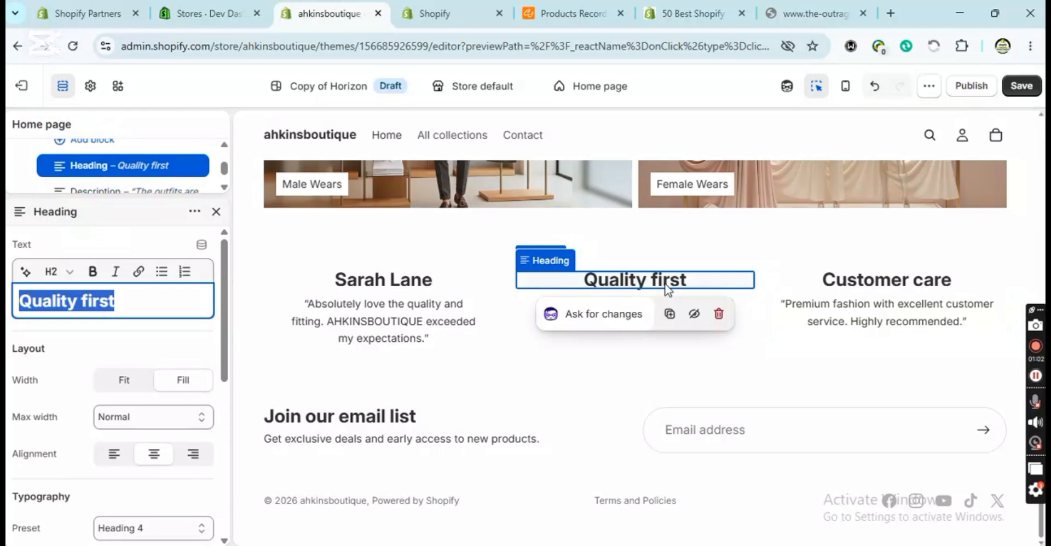
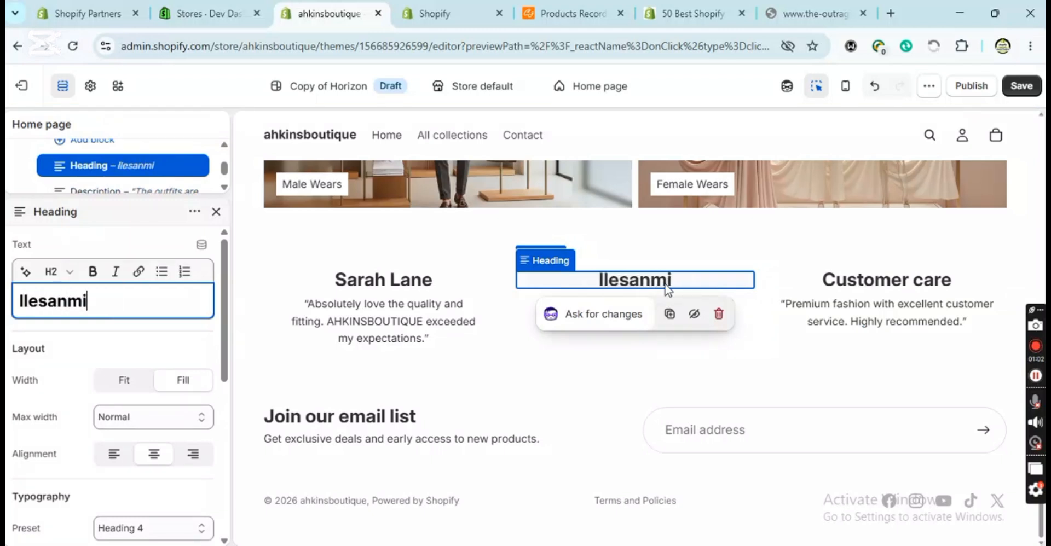
key(Up)
key(Return)
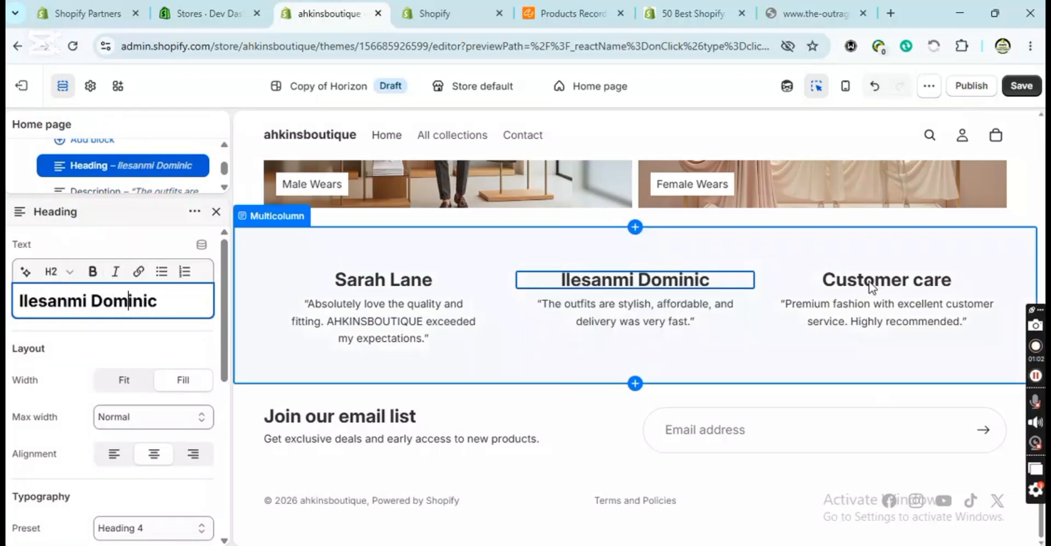
click(871, 284)
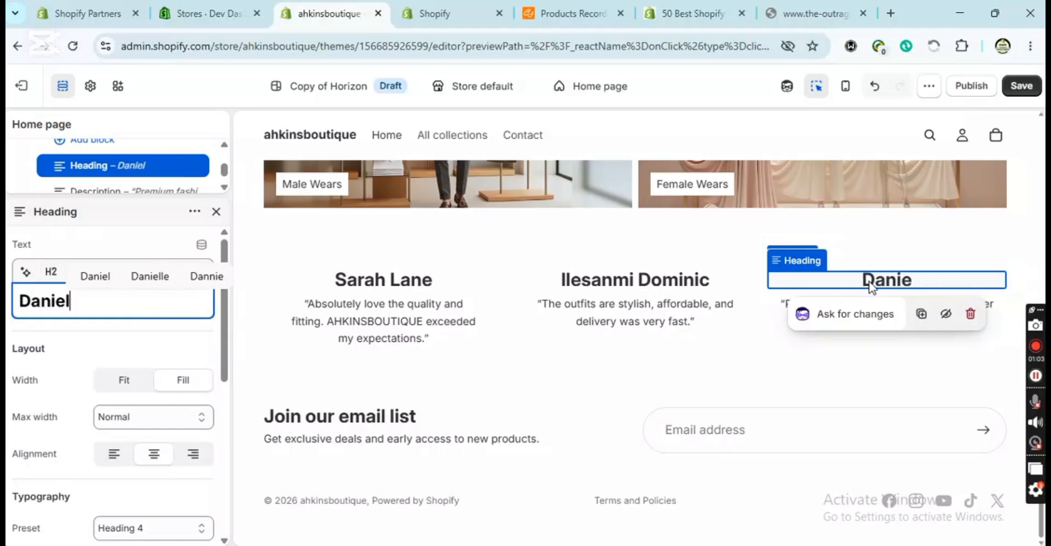
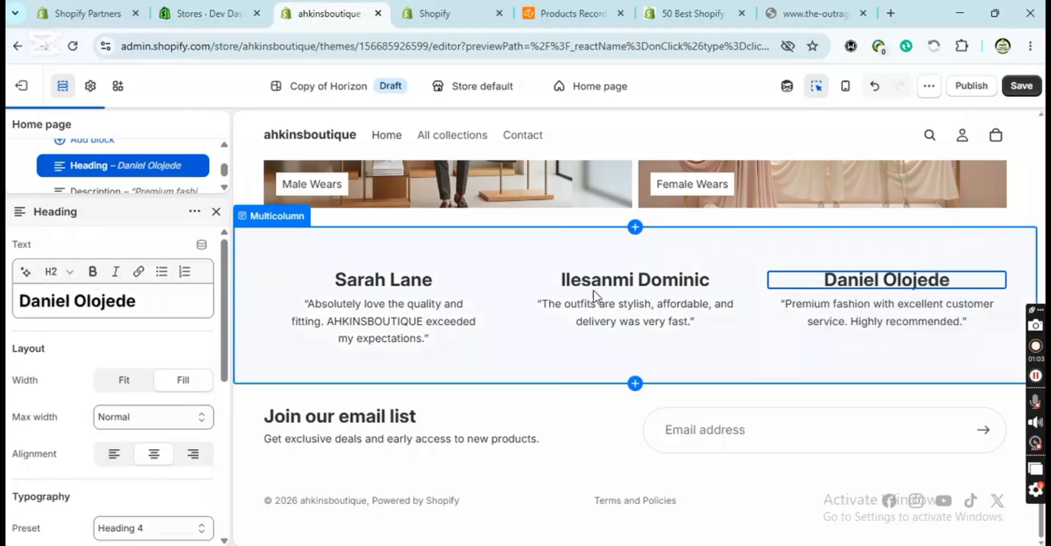
click(510, 295)
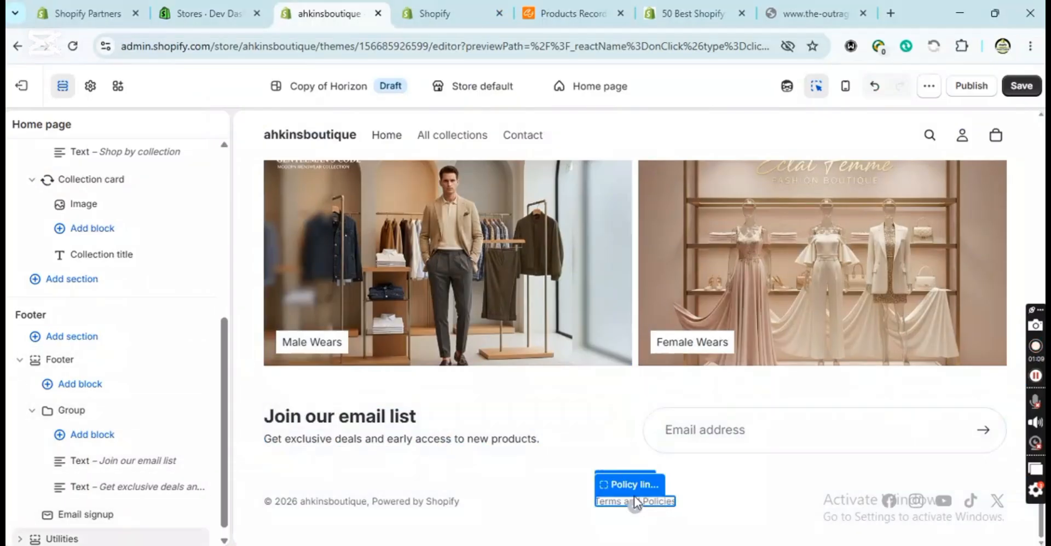
Step: Save the Copy of Horizon theme edits and scroll the preview back to the top
click(1030, 89)
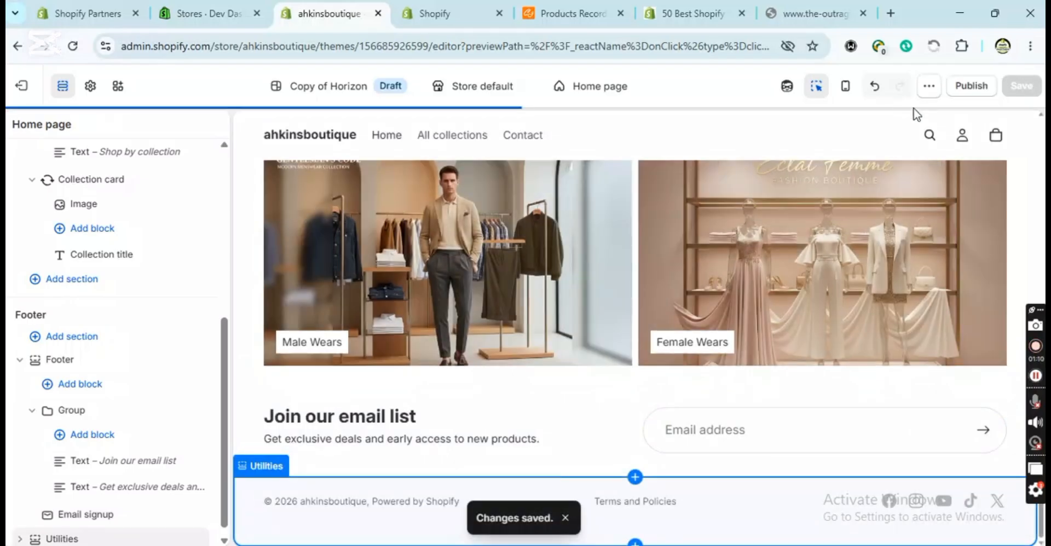
scroll(916, 115, up, 1)
scroll(792, 228, up, 2)
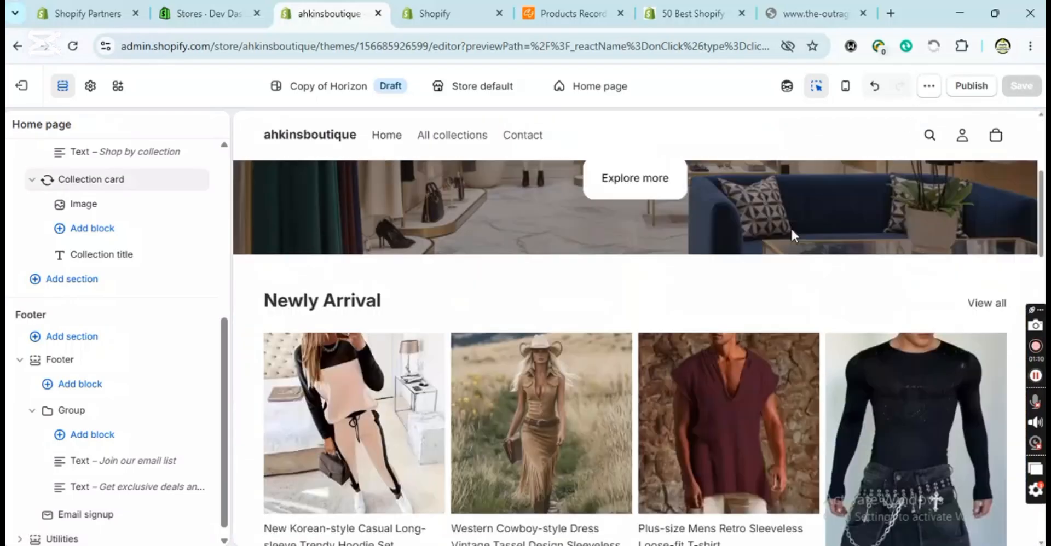
scroll(791, 228, up, 10)
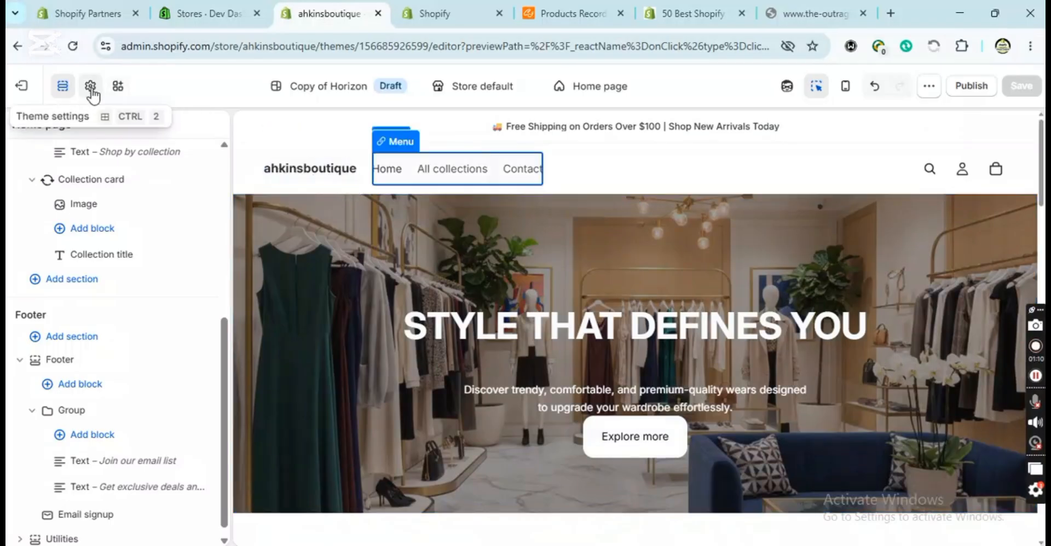
Step: Upload ahkinsboutique.png from Downloads and set it as the theme's default logo
click(91, 88)
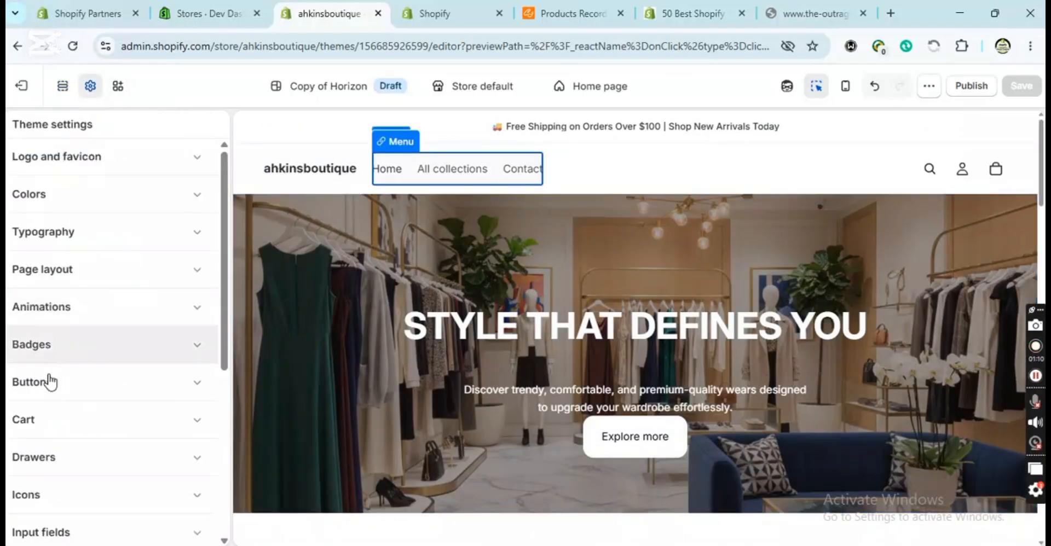
scroll(71, 459, down, 3)
click(55, 339)
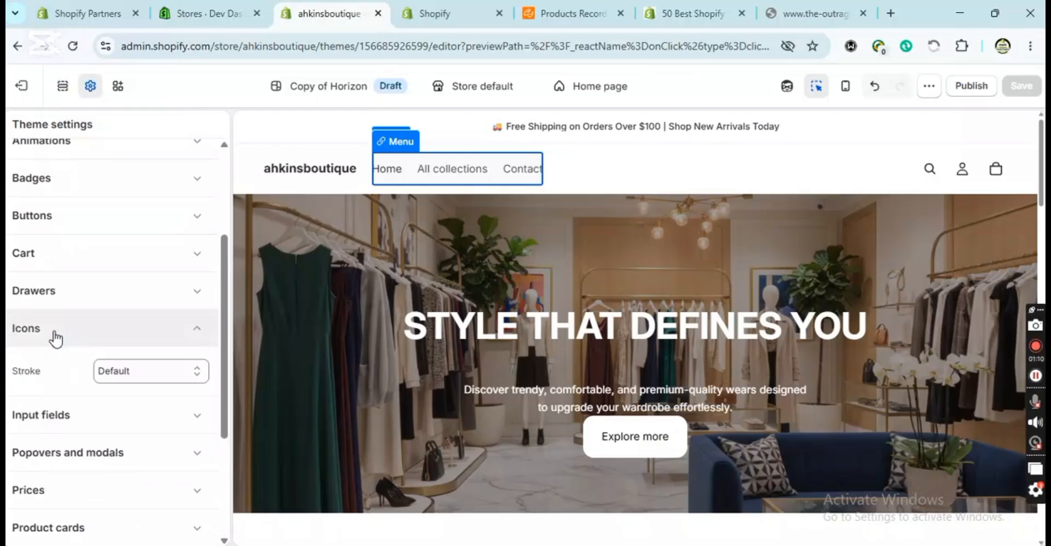
click(55, 339)
click(56, 339)
click(55, 339)
scroll(52, 306, up, 3)
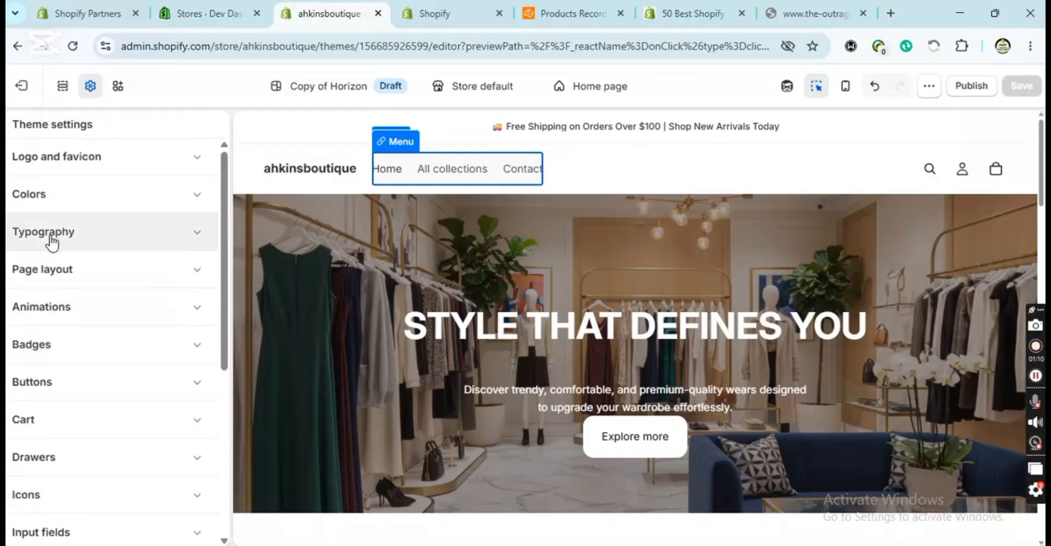
click(51, 163)
click(130, 239)
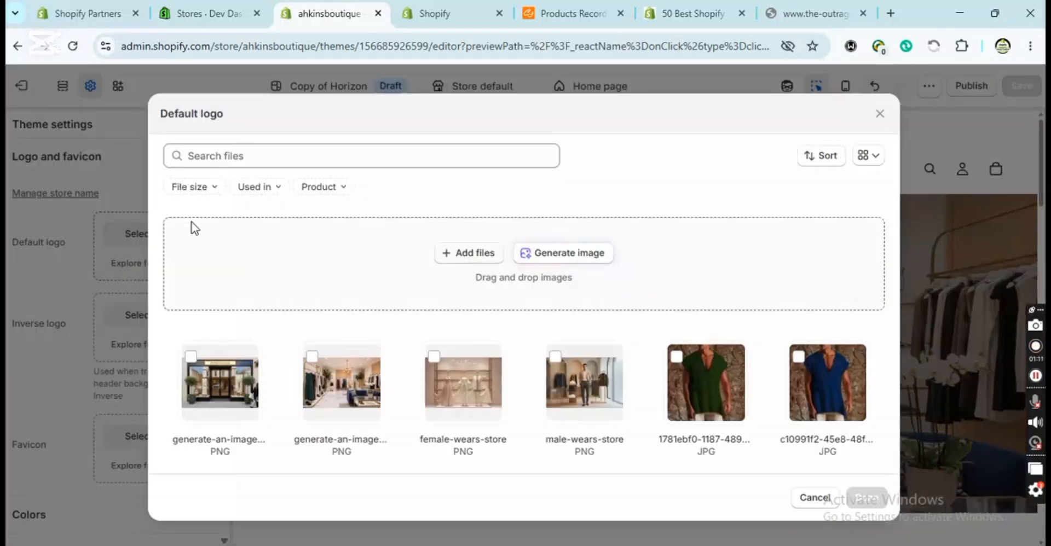
click(468, 255)
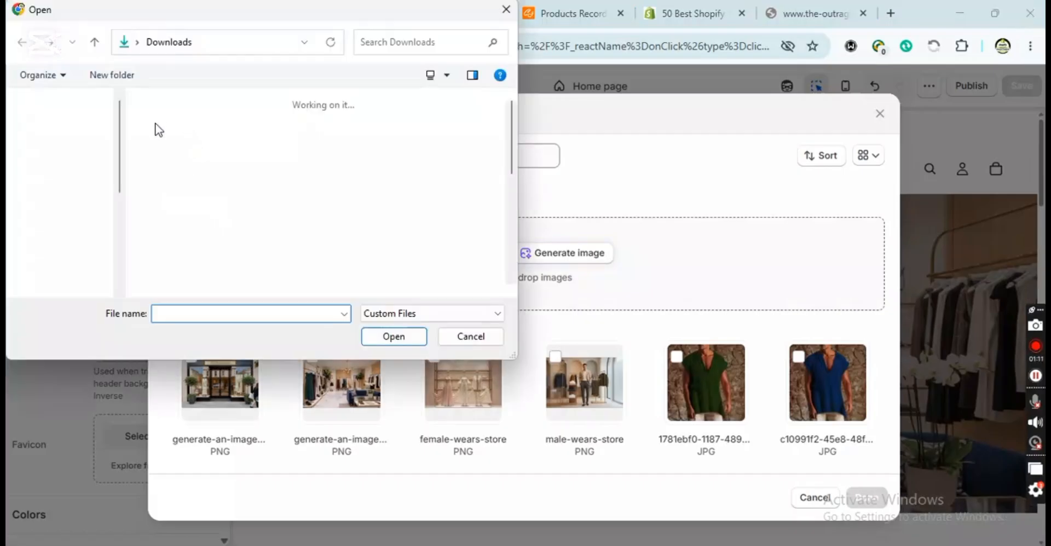
click(167, 145)
click(377, 337)
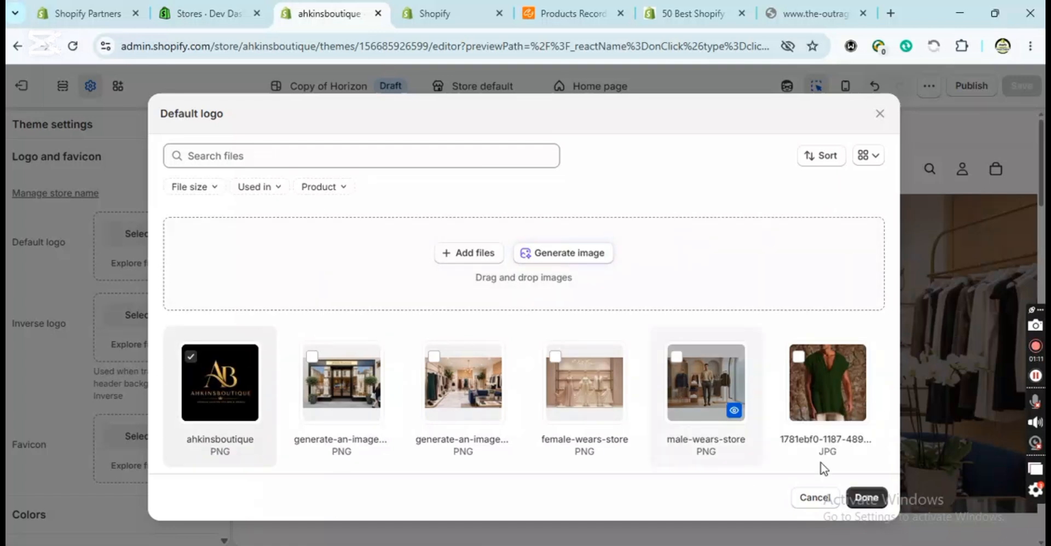
click(865, 497)
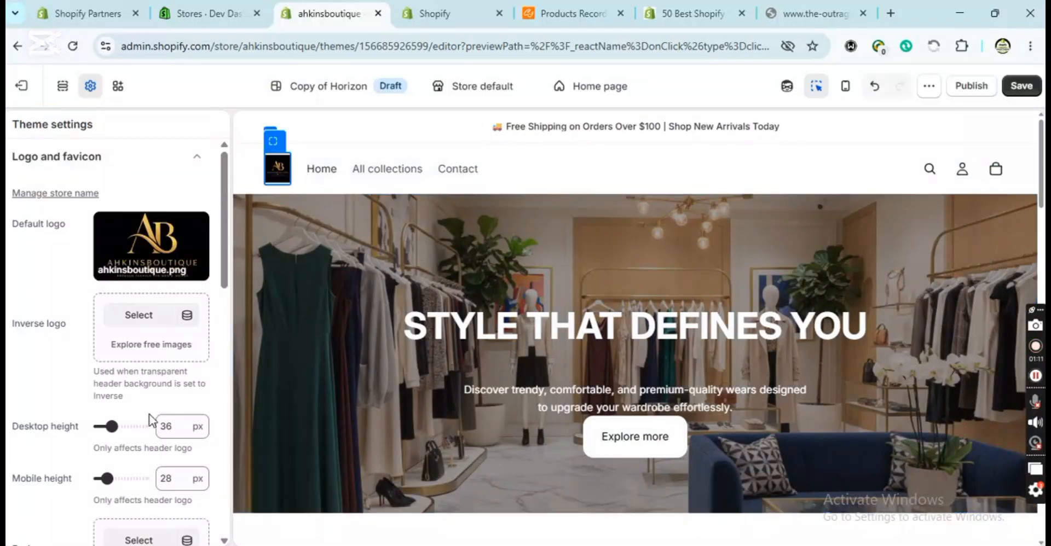
Step: Set the desktop logo height to 68 px, use ahkinsboutique as favicon, and save
drag(113, 425, 127, 427)
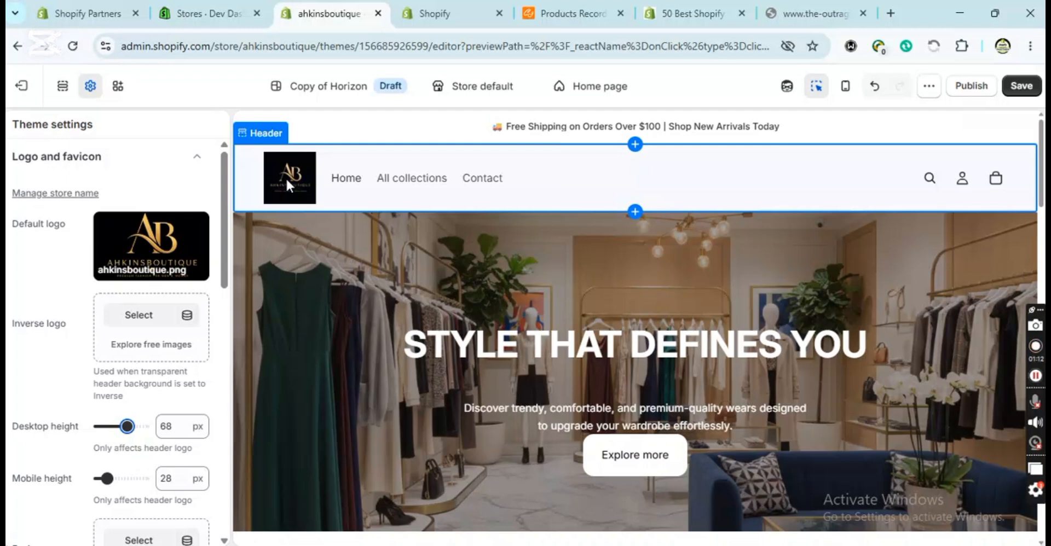
scroll(112, 328, down, 4)
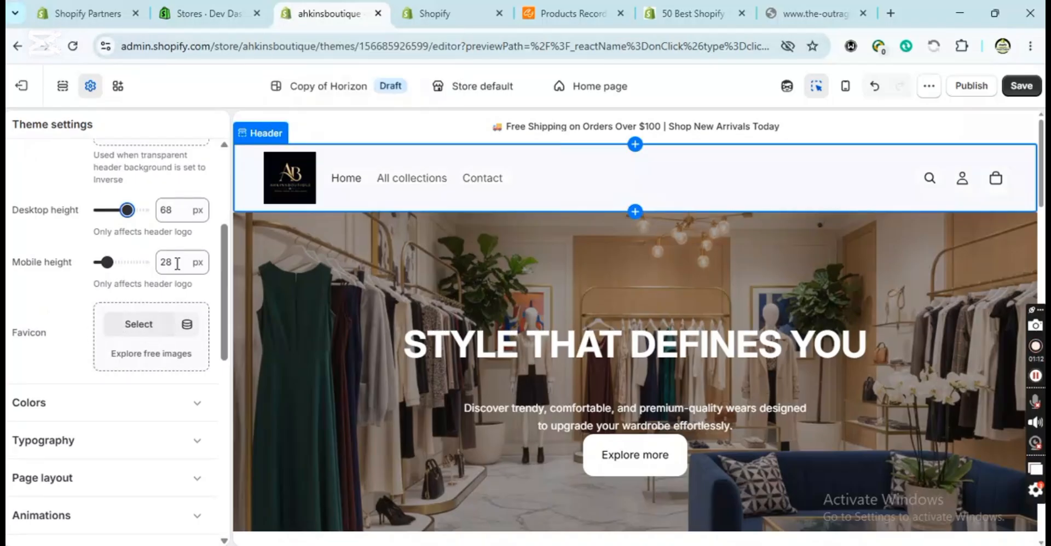
click(144, 328)
click(231, 350)
click(867, 497)
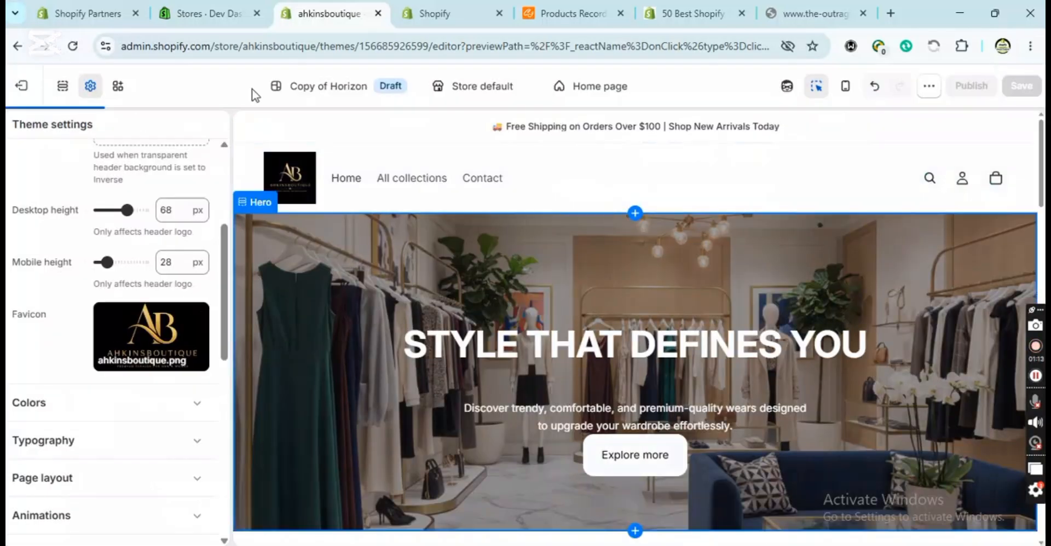
click(1021, 86)
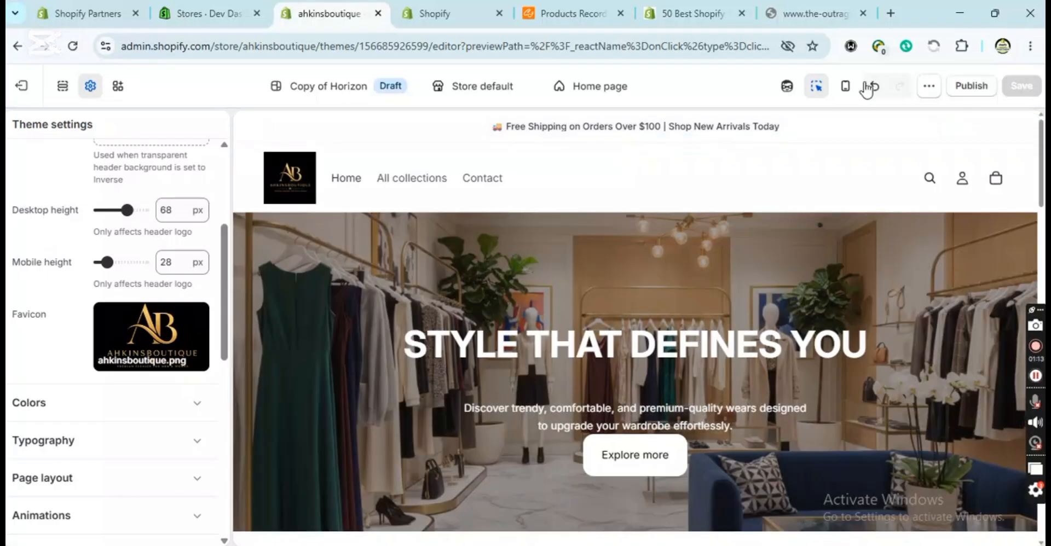
click(929, 86)
Step: Preview the theme, then reveal and copy the storefront password from Online Store preferences
click(840, 173)
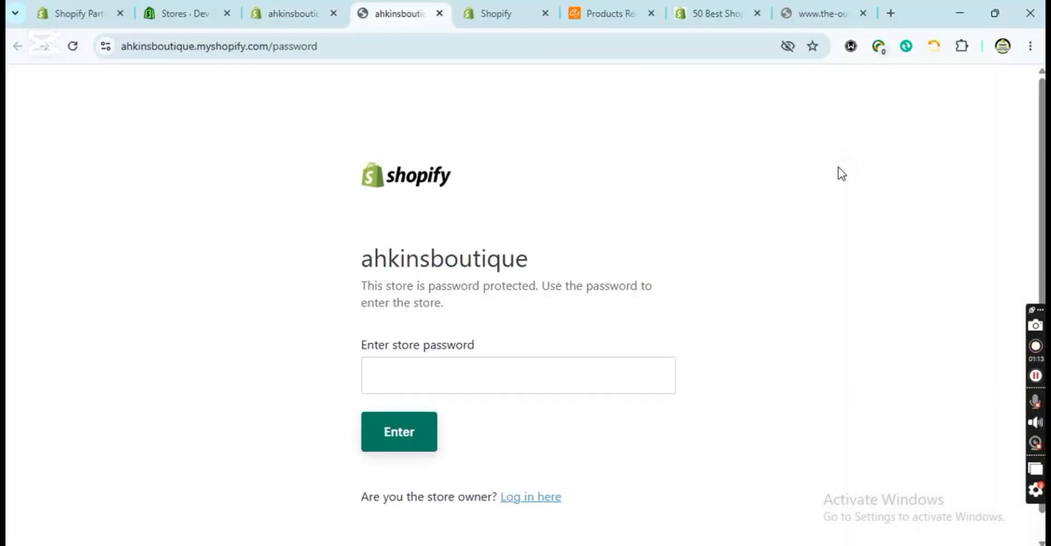
click(283, 10)
click(492, 13)
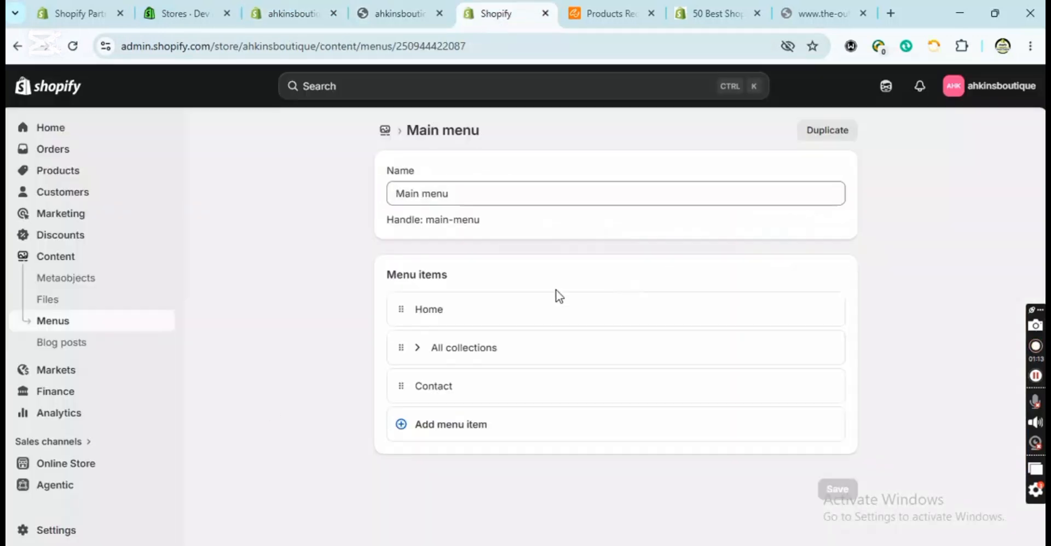
click(45, 466)
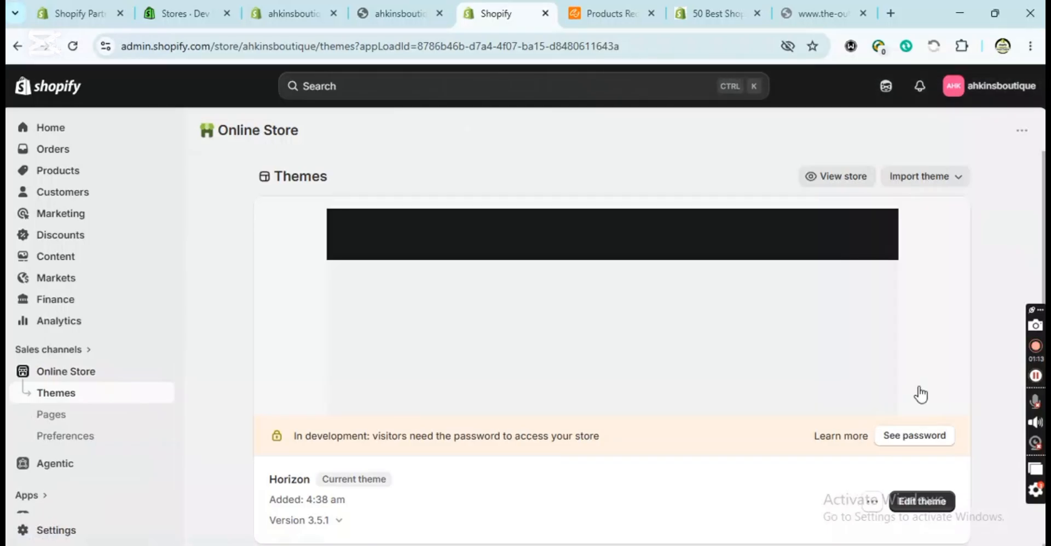
click(913, 436)
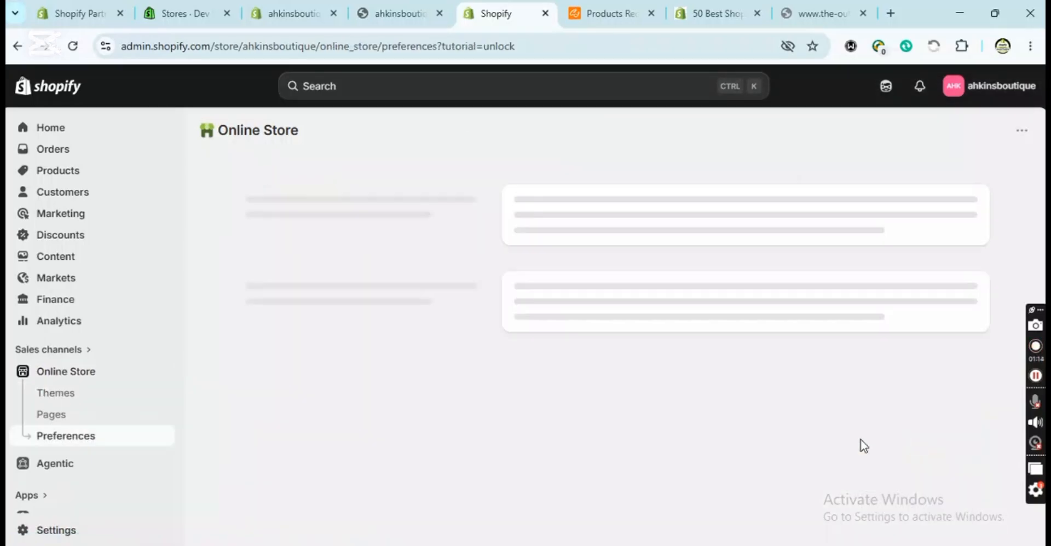
drag(340, 283, 260, 288)
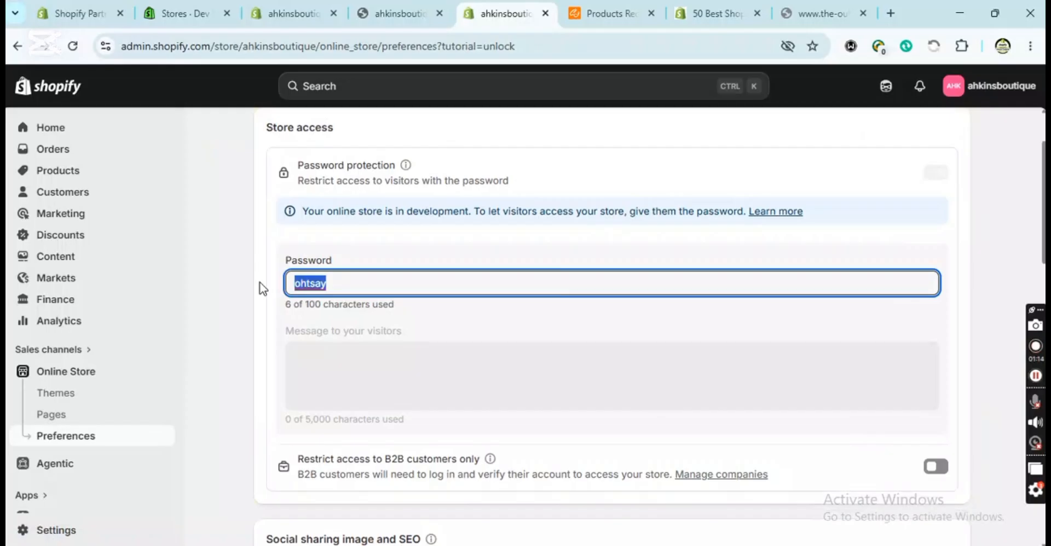
Step: Unlock the storefront with the copied password, then start publishing Copy of Horizon
click(390, 16)
click(444, 376)
key(ctrl+v)
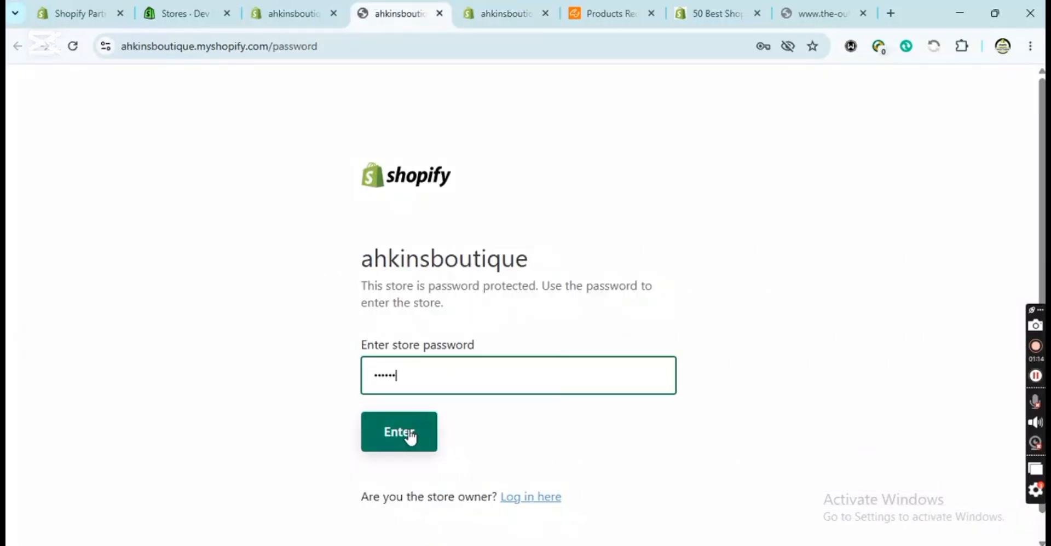
click(408, 451)
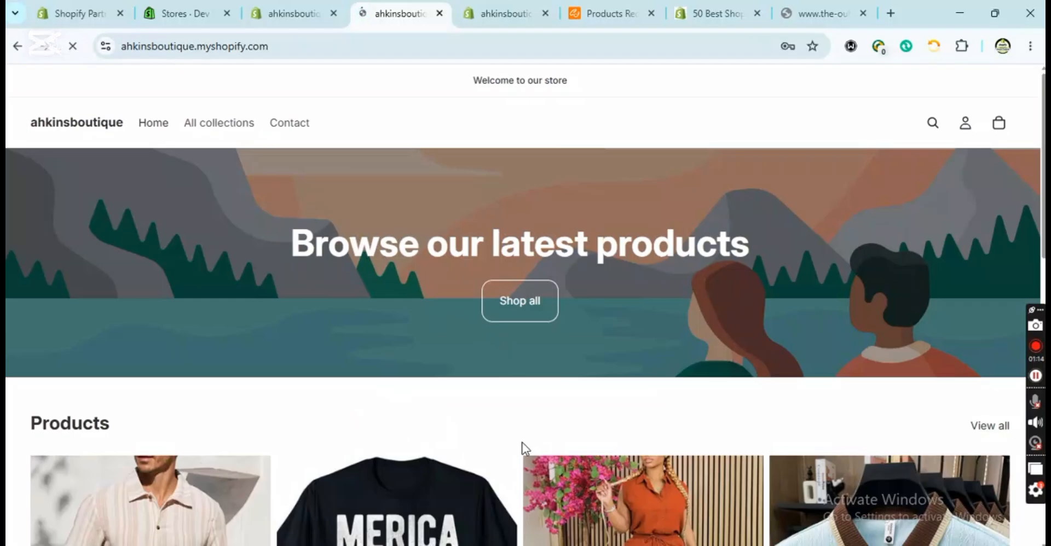
scroll(525, 449, down, 10)
scroll(526, 448, up, 10)
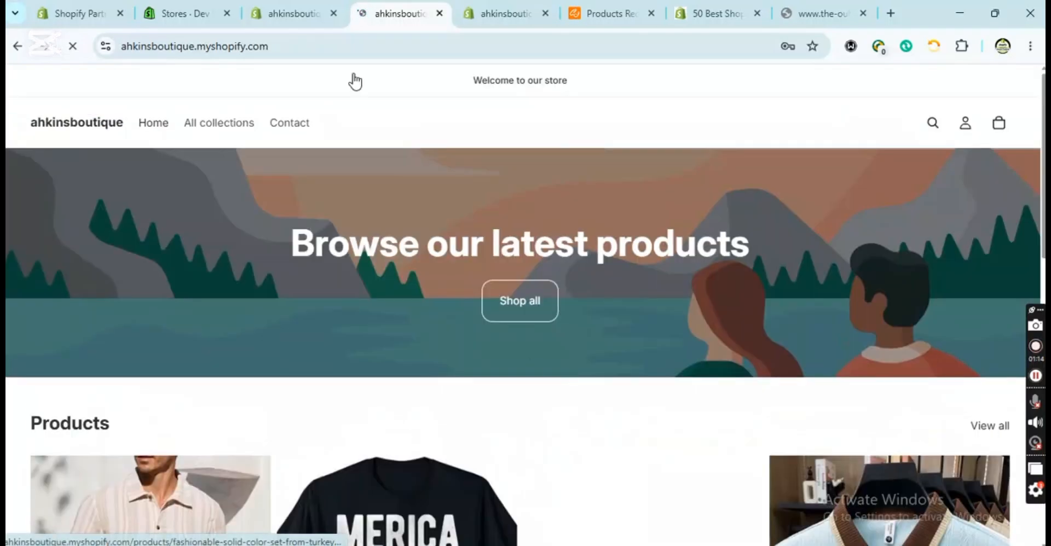
click(281, 10)
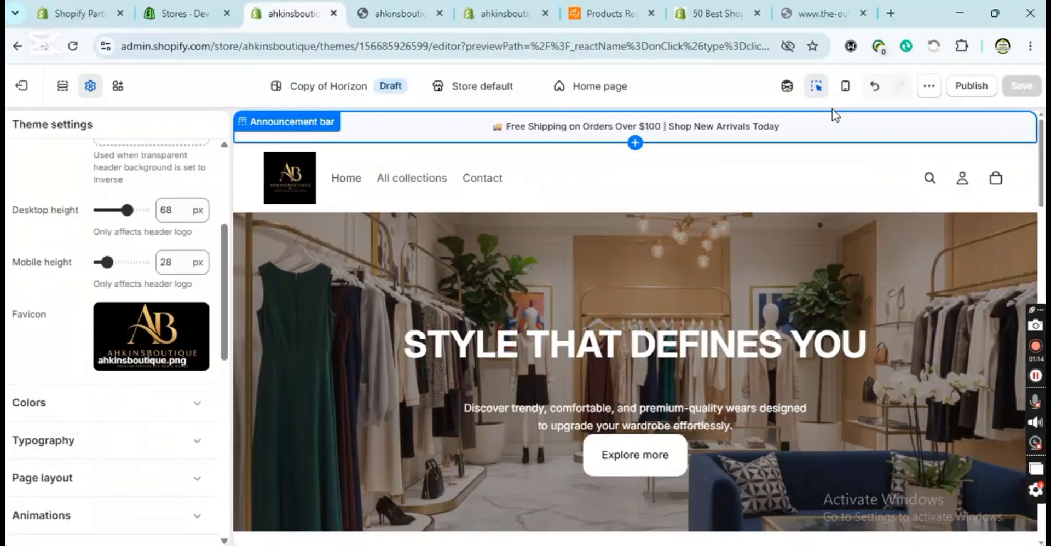
click(966, 86)
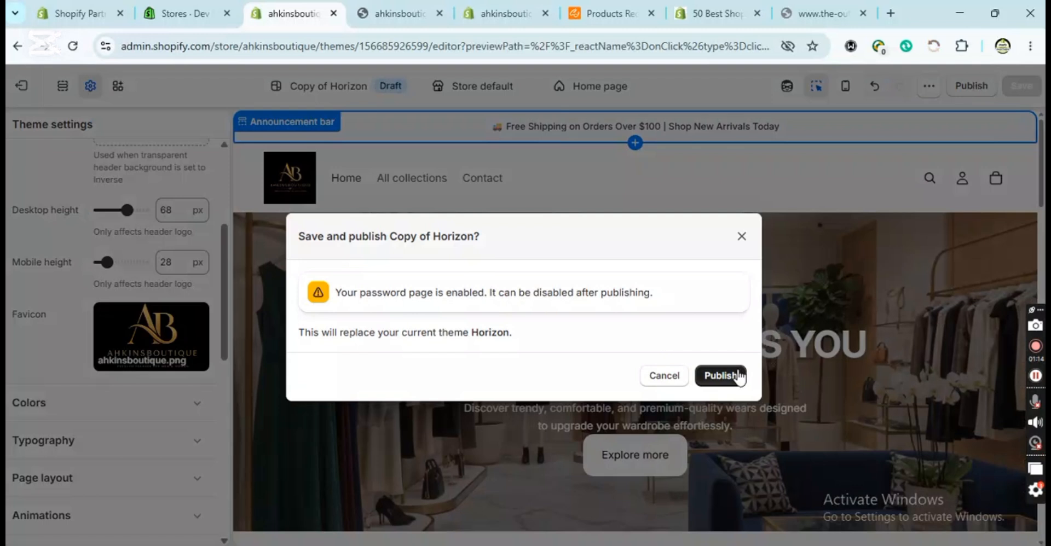
Step: Confirm publishing Copy of Horizon over Horizon, then view the live storefront
click(739, 376)
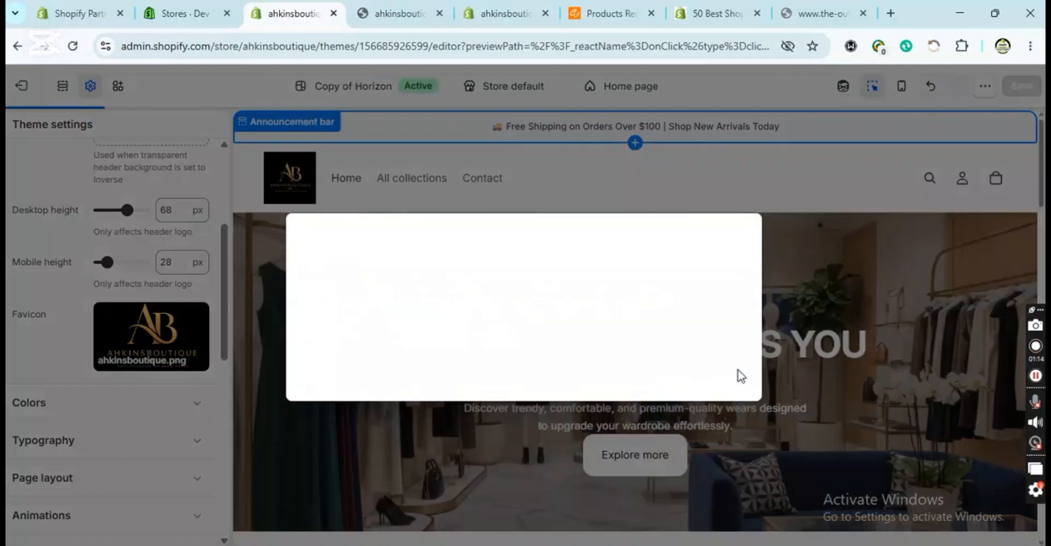
click(386, 14)
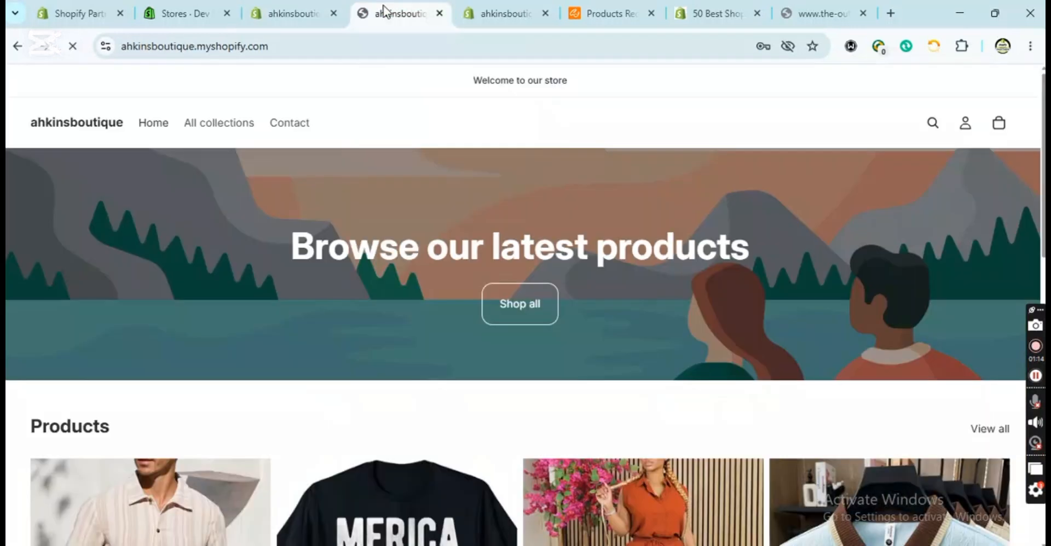
click(265, 15)
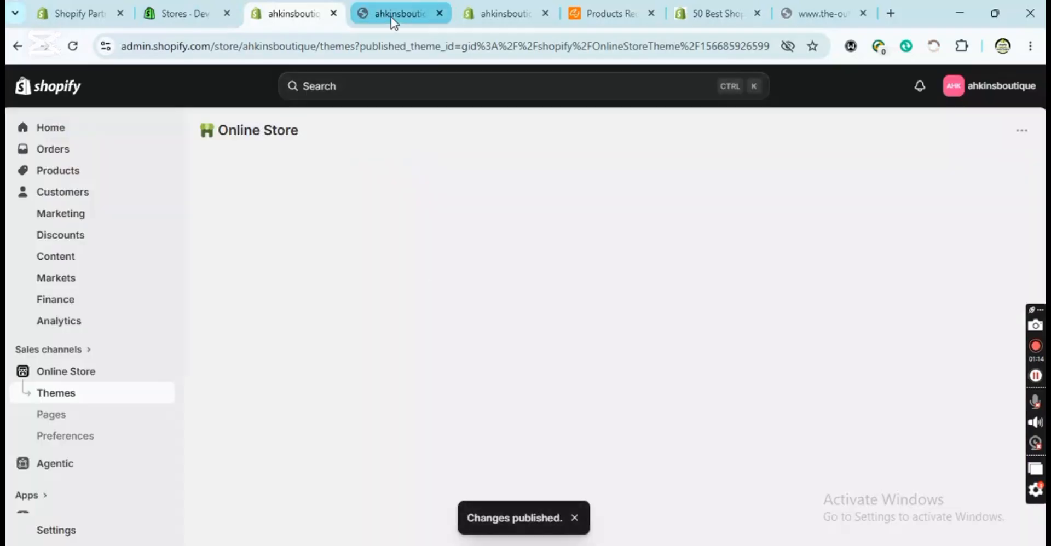
click(392, 15)
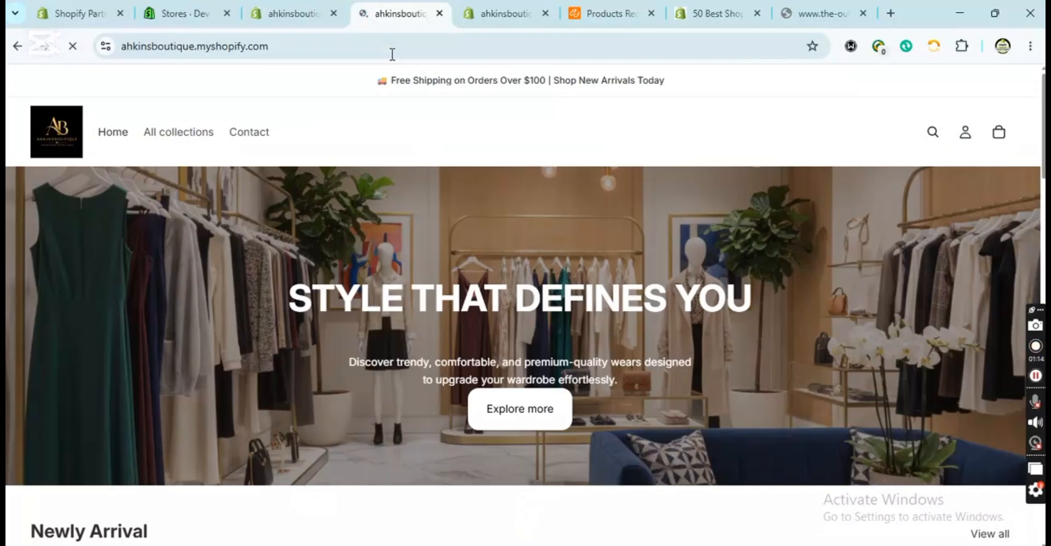
Step: Look over the free-shipping announcement bar and go back to the store home page
triple_click(487, 75)
click(679, 121)
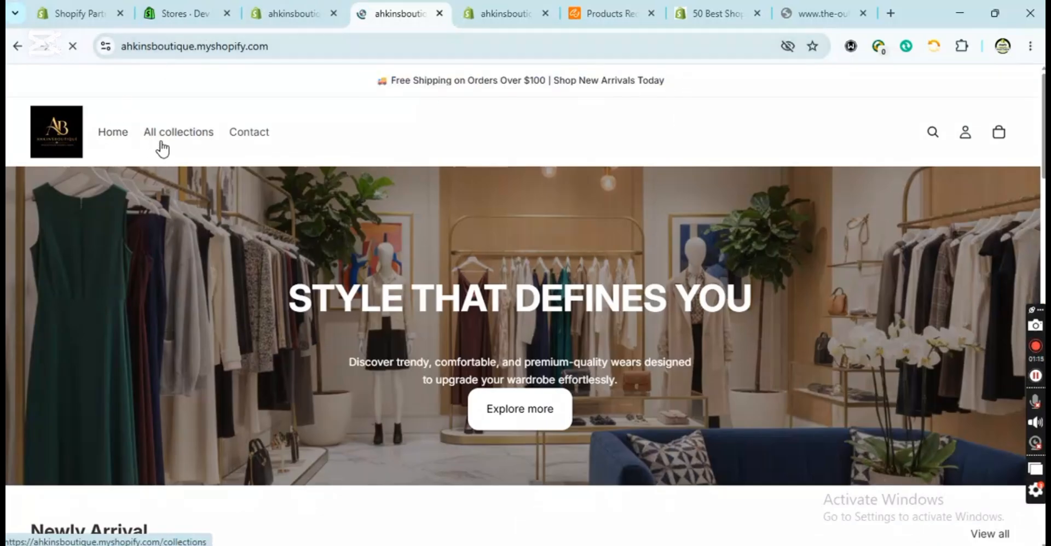
mouse_move(148, 140)
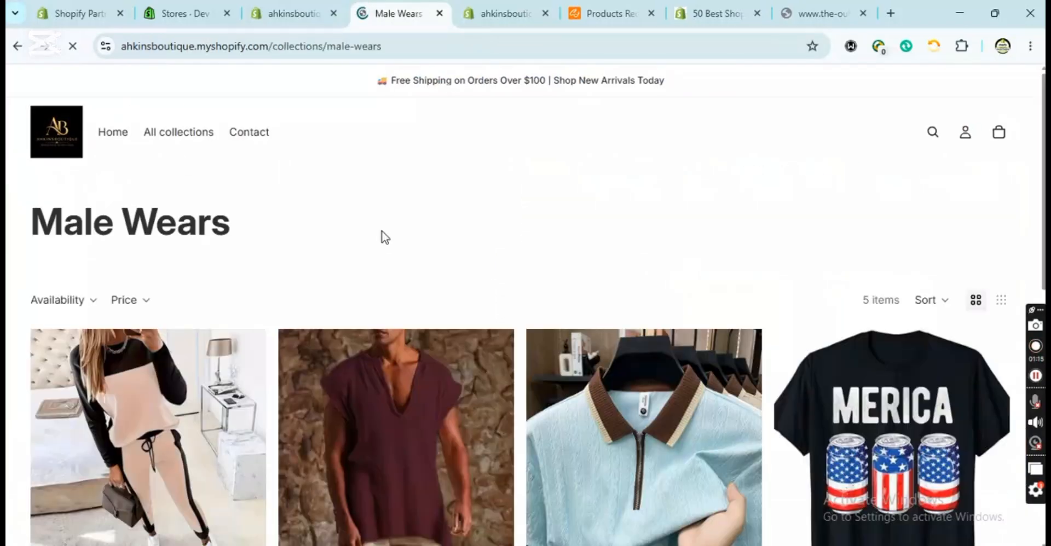
scroll(382, 237, down, 9)
scroll(382, 237, up, 9)
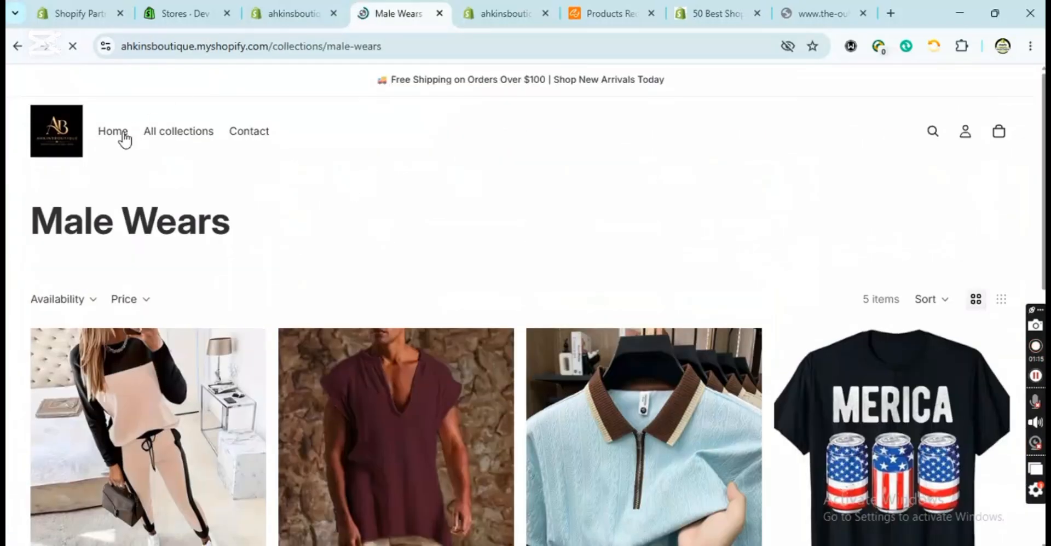
click(112, 132)
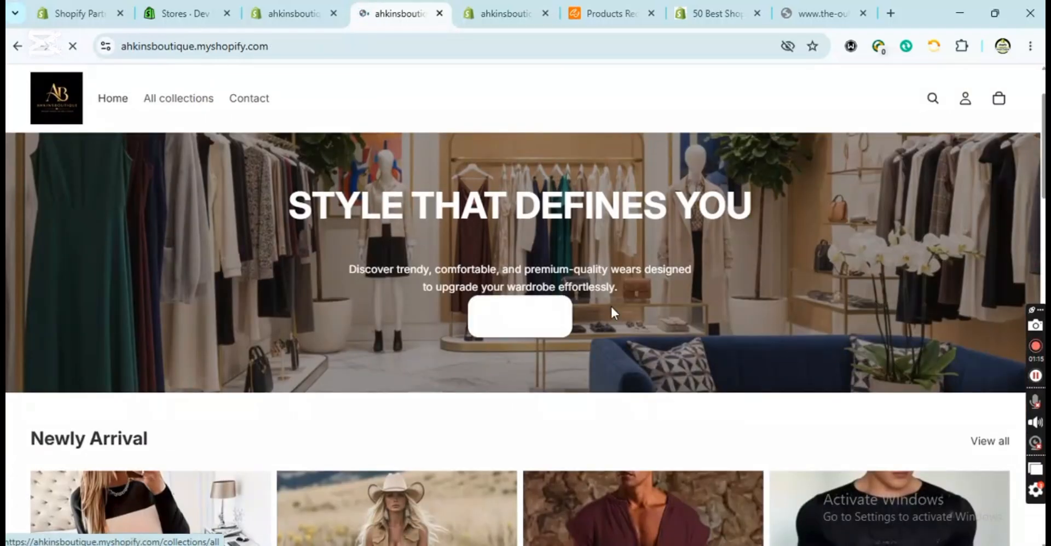
scroll(477, 339, down, 4)
scroll(477, 340, down, 2)
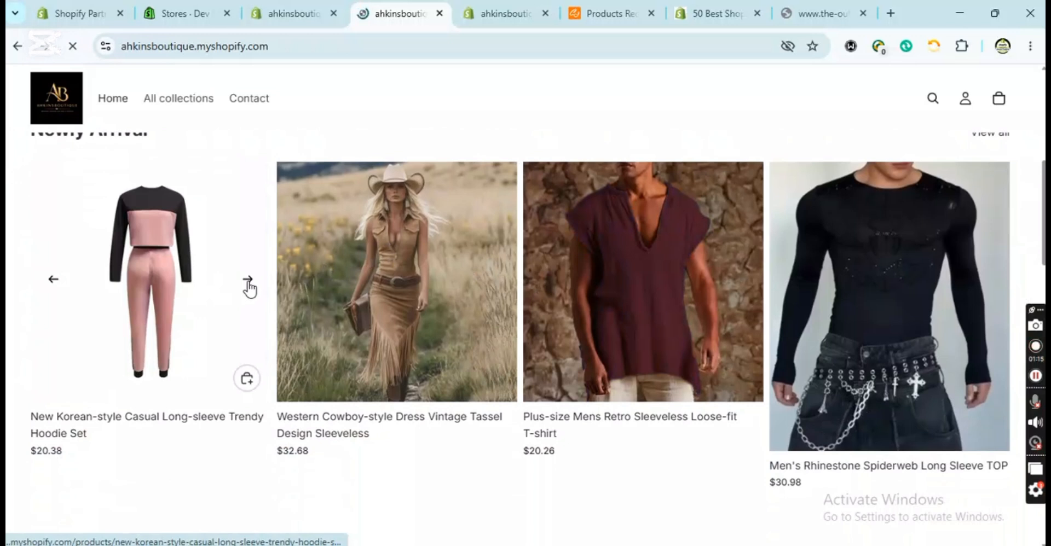
Step: Flip through the product images, scroll to the footer, and follow the Powered by Shopify link
click(247, 281)
scroll(249, 287, down, 7)
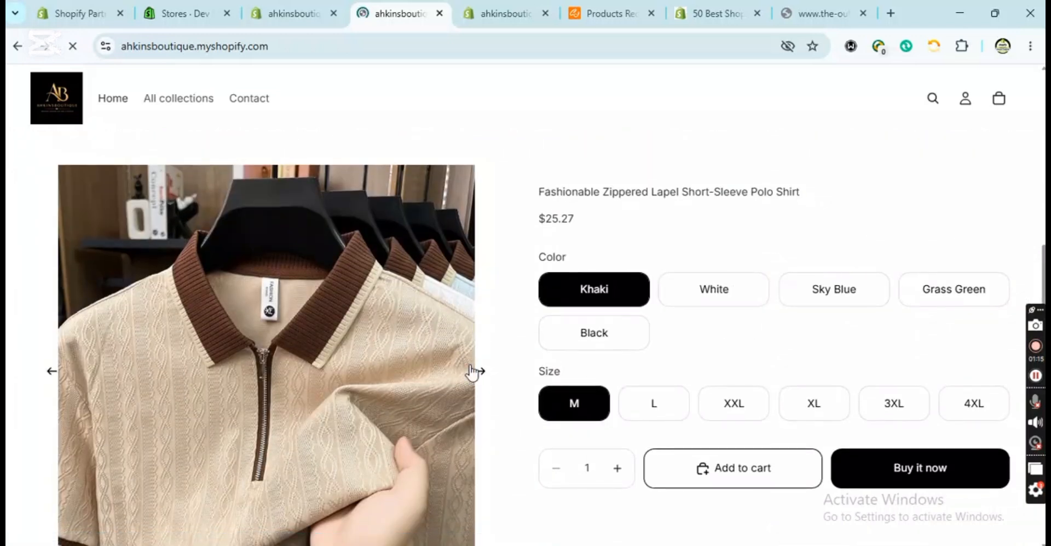
click(481, 376)
click(481, 377)
scroll(482, 378, down, 5)
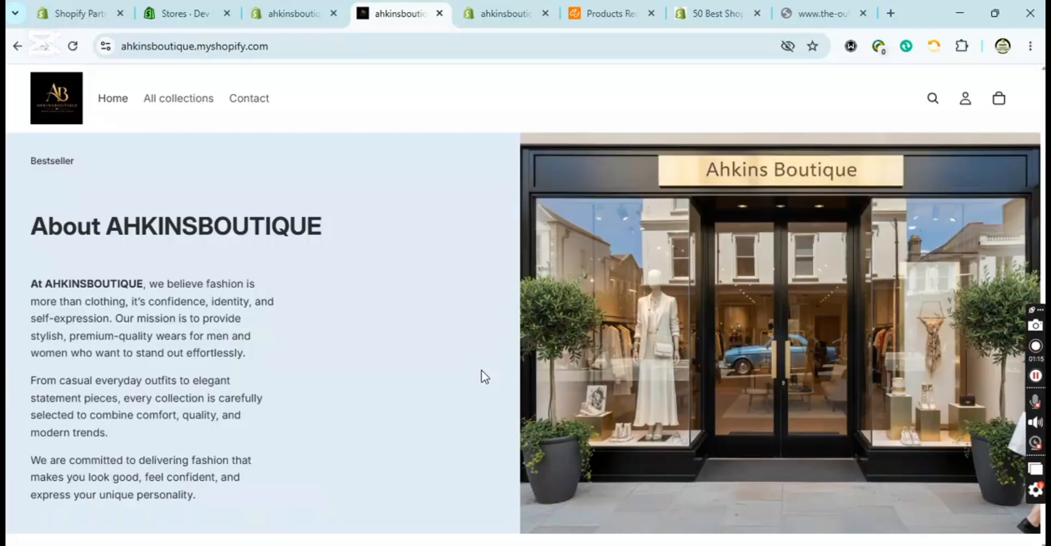
scroll(558, 367, up, 1)
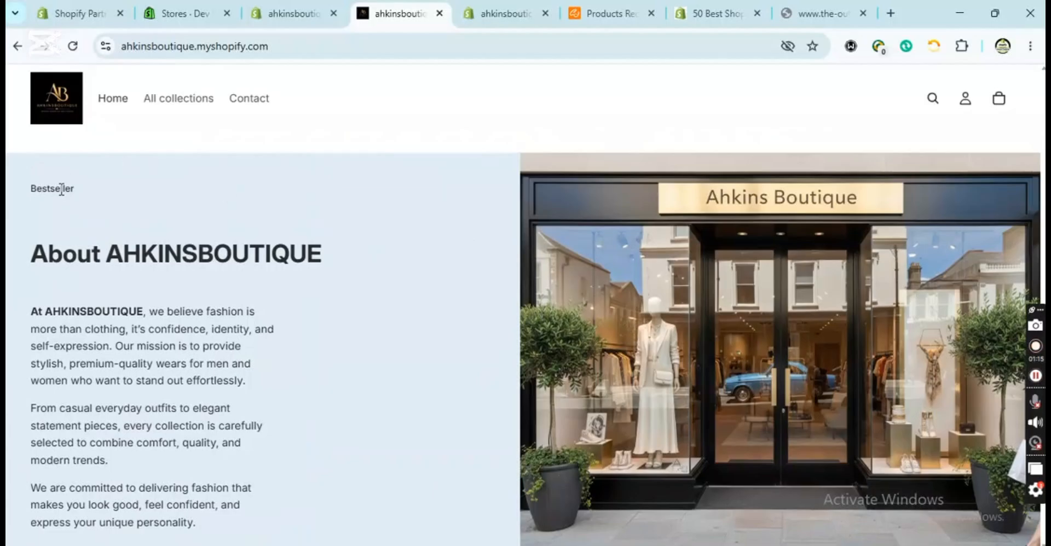
scroll(183, 337, down, 6)
scroll(225, 310, up, 1)
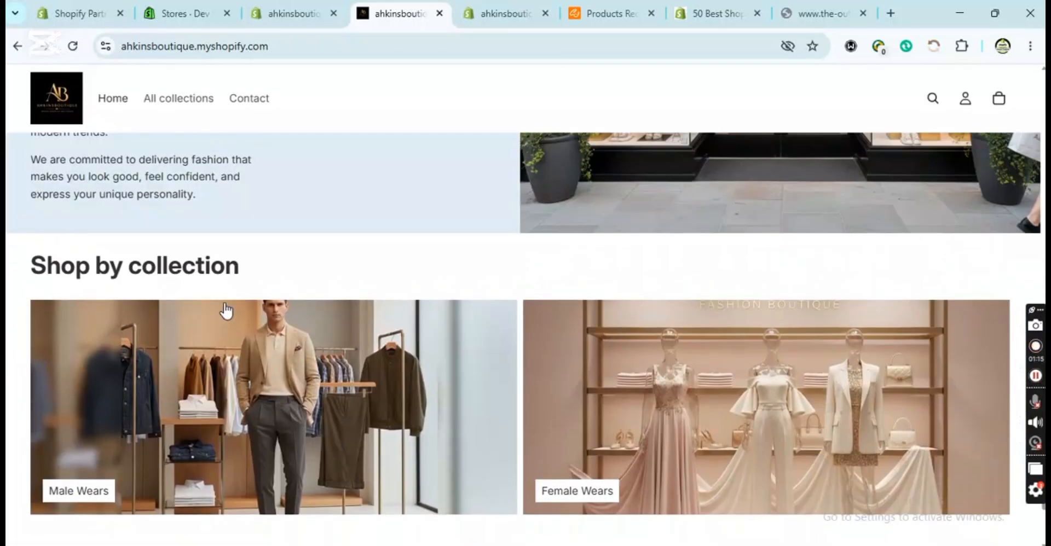
scroll(257, 370, down, 2)
scroll(339, 388, down, 2)
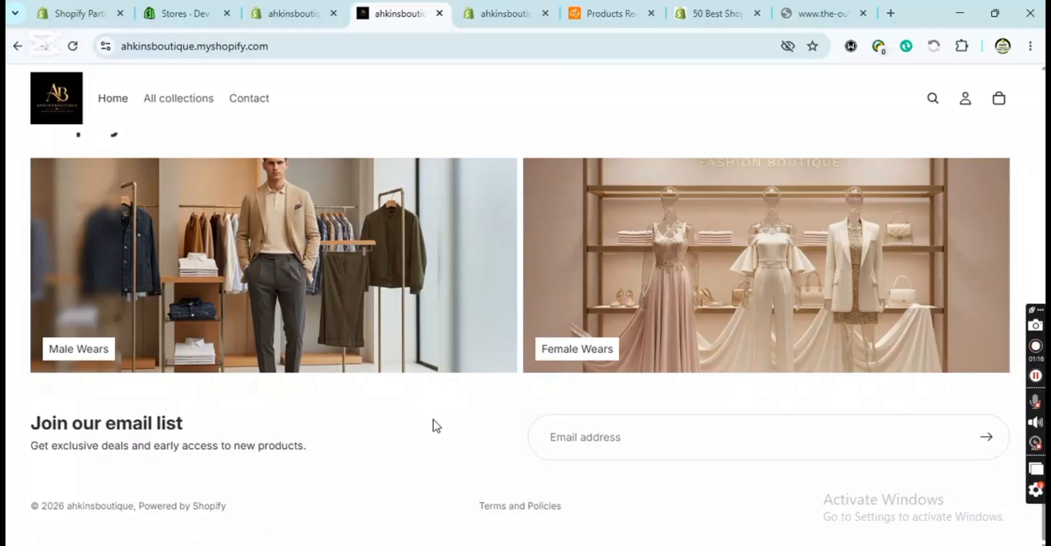
click(222, 508)
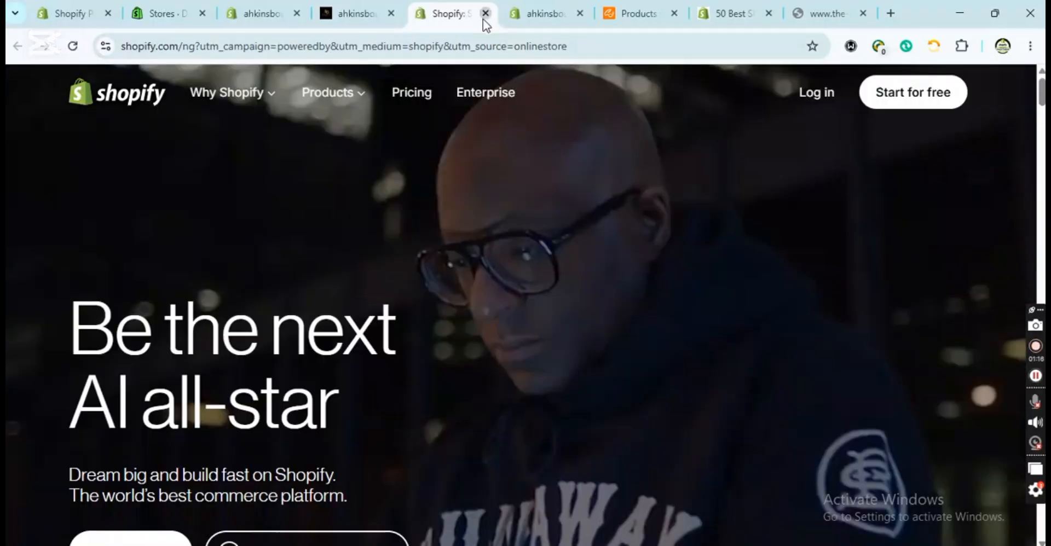
Step: Close the Shopify site tab and open Copy of Horizon's default theme content editor
click(485, 13)
click(254, 13)
scroll(734, 436, down, 2)
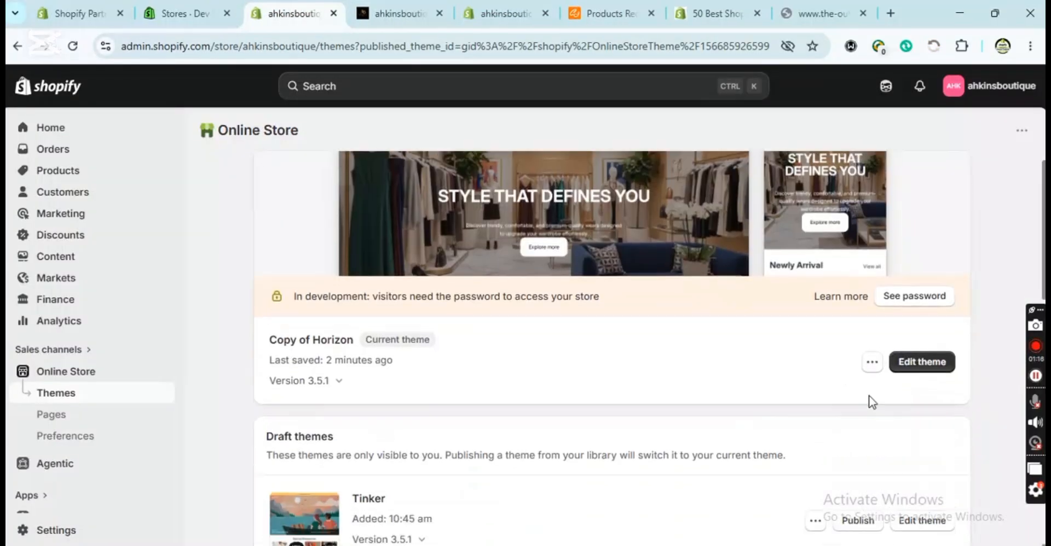
click(873, 362)
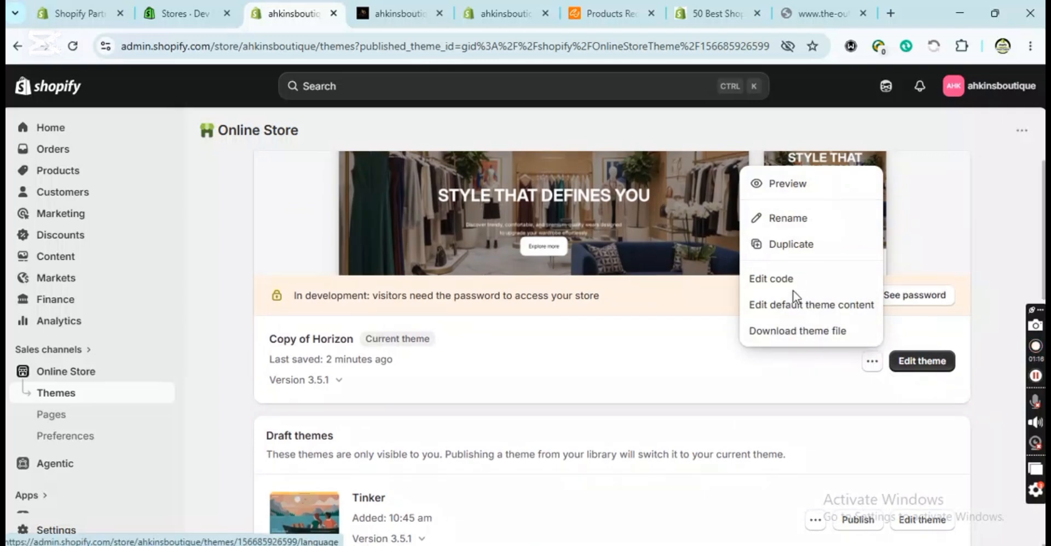
click(796, 306)
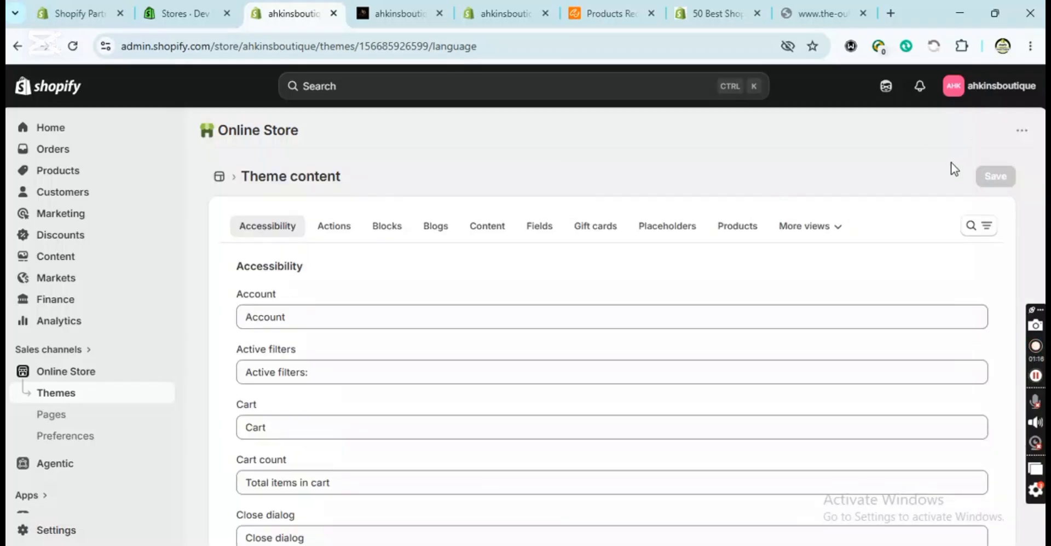
Step: Search theme content for 'powered' and save the Powered by shopify field emptied
click(972, 226)
text(powered)
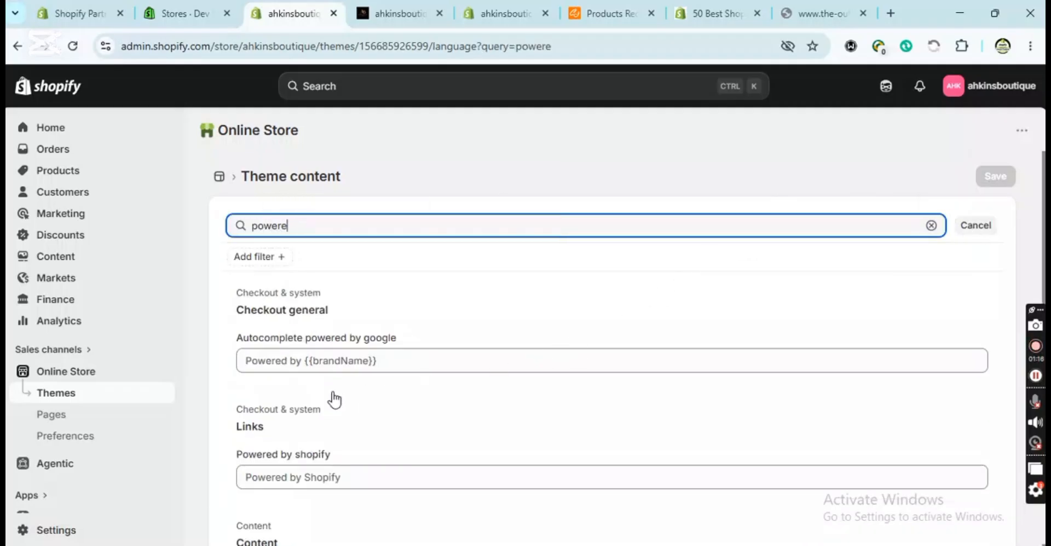
click(353, 478)
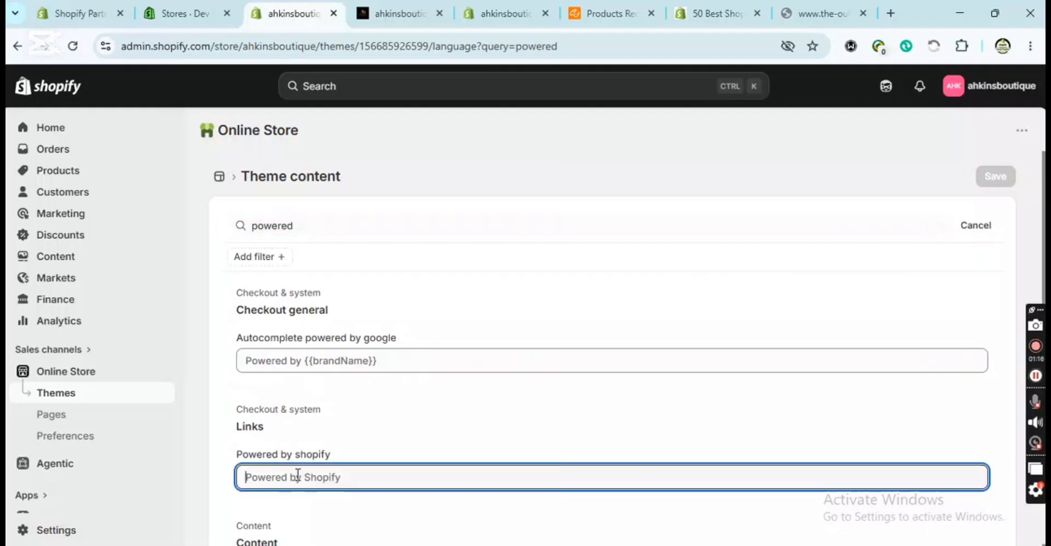
key(ctrl+a)
key(BackSpace)
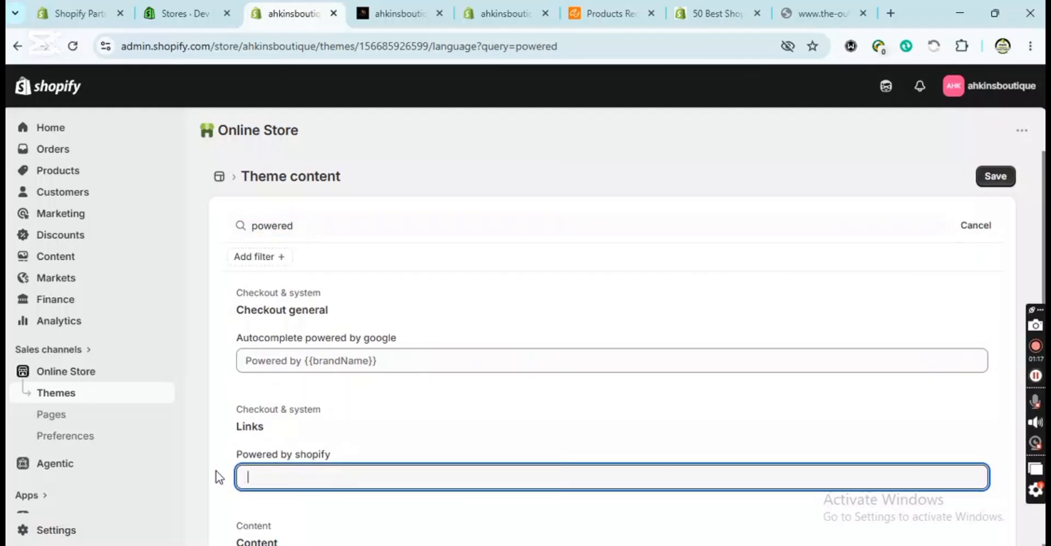
click(995, 177)
Step: Enter 'Ahkinsdesign' as the Powered by shopify text and save it
click(376, 474)
text(Ahkinsdesign)
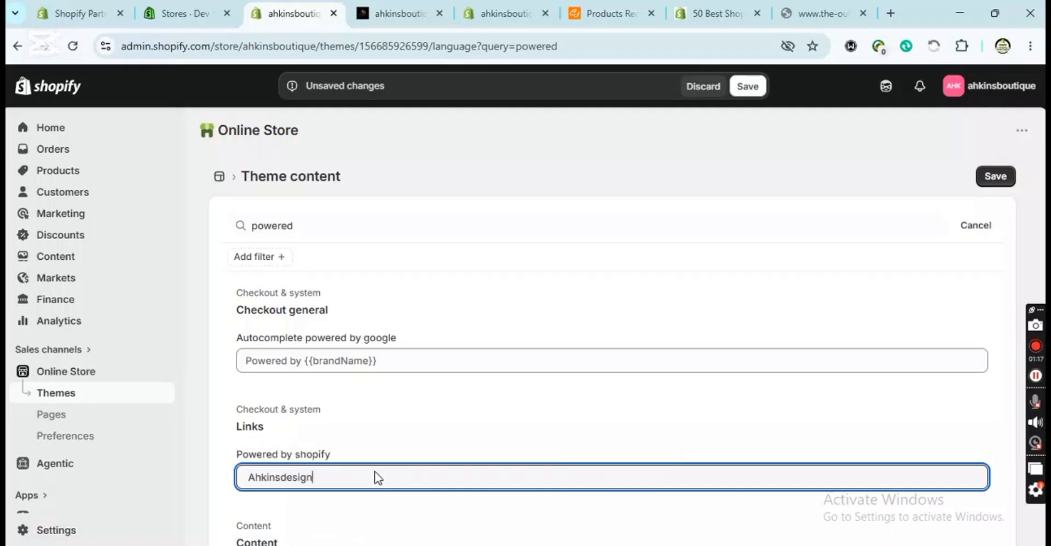
click(1008, 182)
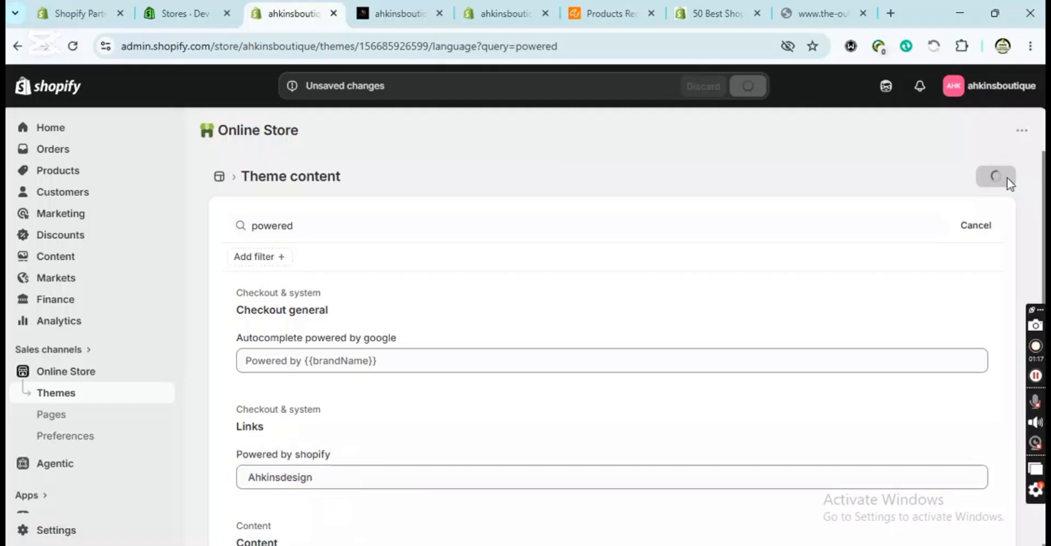
scroll(862, 239, down, 2)
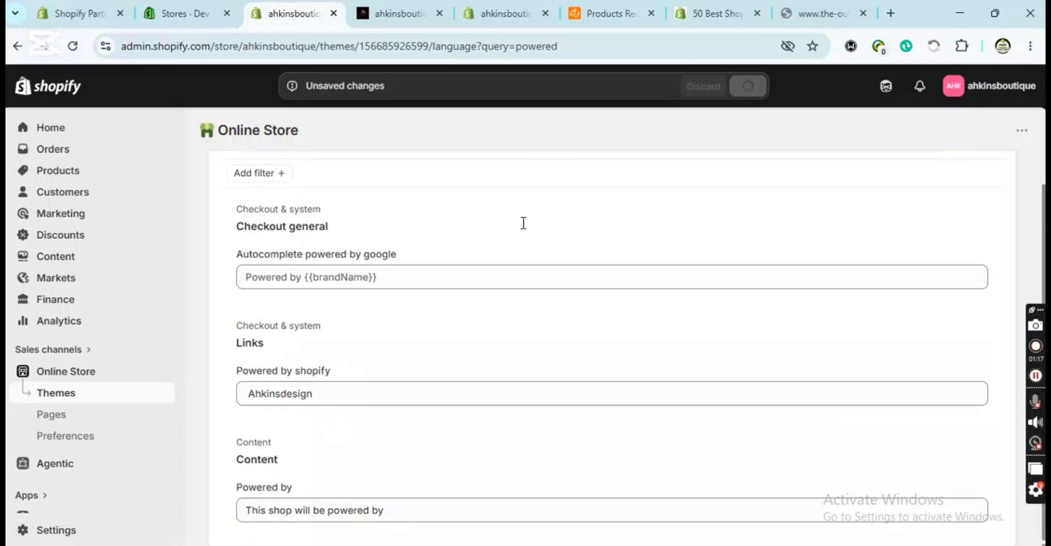
scroll(447, 134, up, 2)
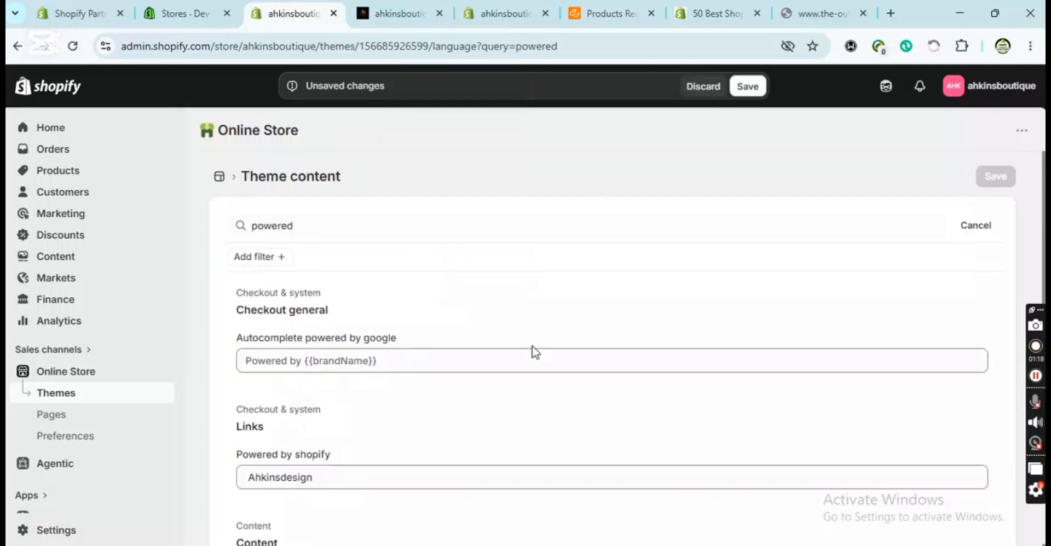
click(388, 22)
Step: Reload the storefront to confirm the Ahkinsdesign footer credit, then return to the Theme content editor
click(78, 46)
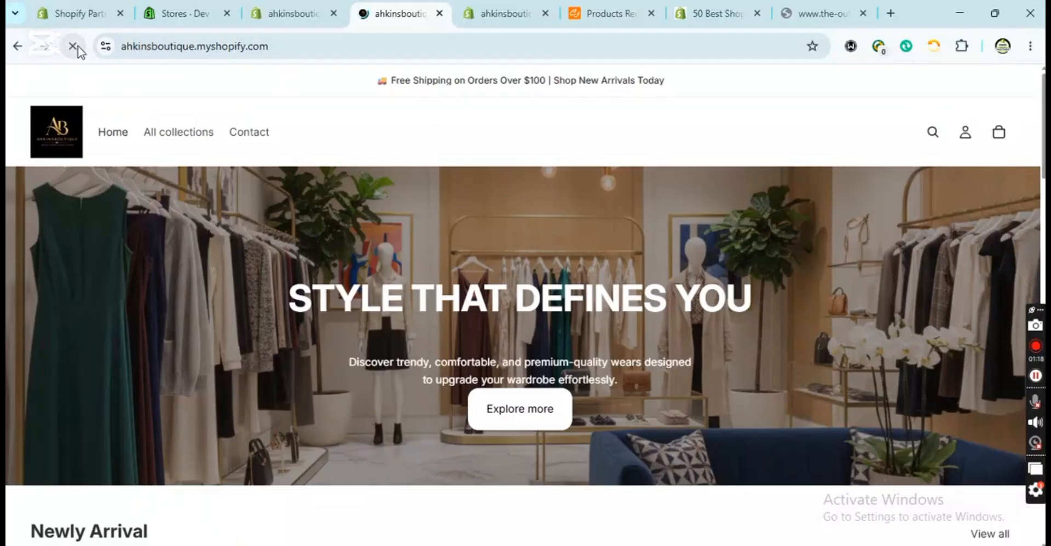
scroll(307, 277, down, 10)
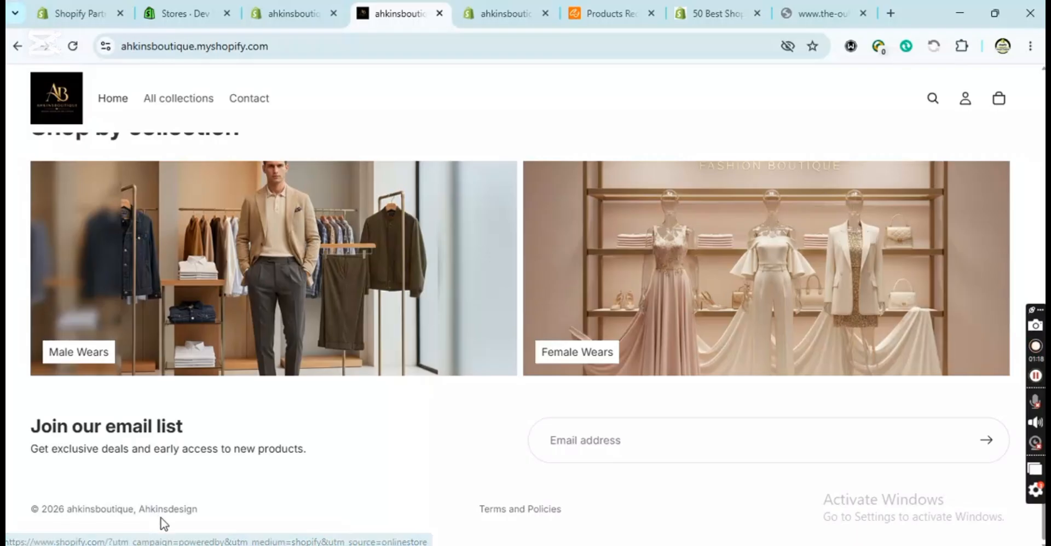
click(293, 12)
drag(334, 476, 213, 480)
Step: Change the Powered by shopify text to 'Design by Ahkinsdesign.', save, and reload the storefront
click(665, 198)
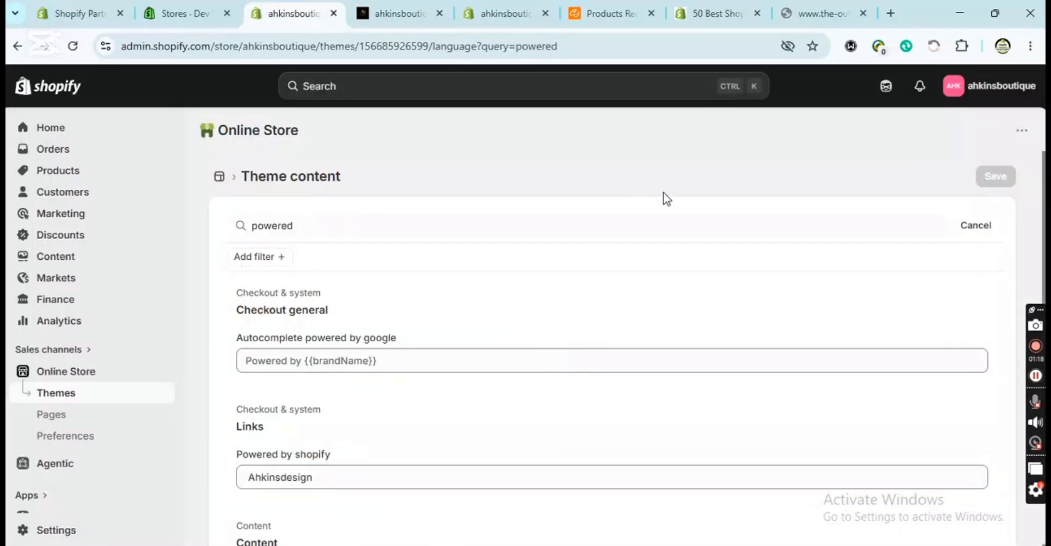
click(347, 467)
key(ctrl+a)
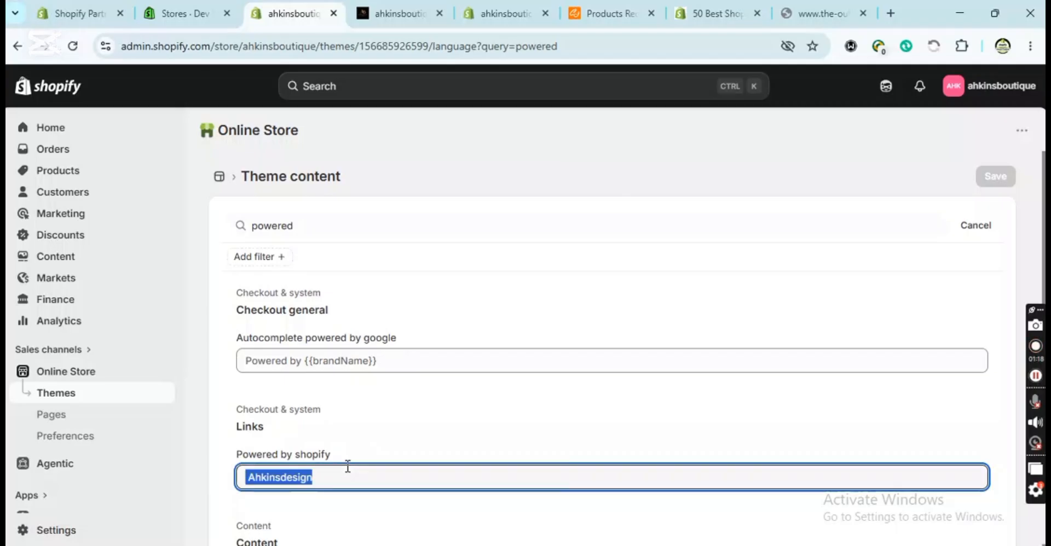
key(Home)
text(p)
key(BackSpace)
text(Po)
key(BackSpace)
key(BackSpace)
text(p)
key(BackSpace)
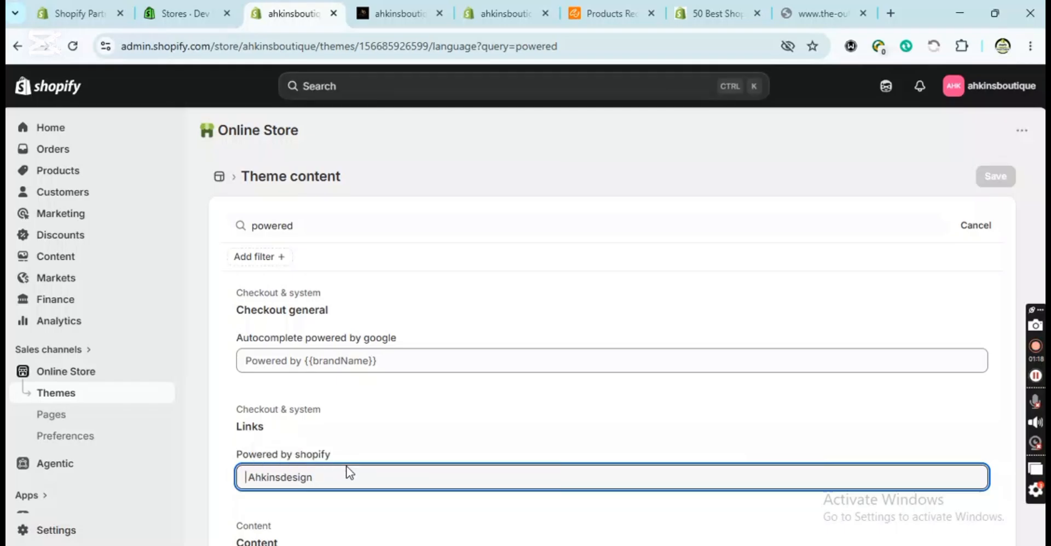
text(Design by )
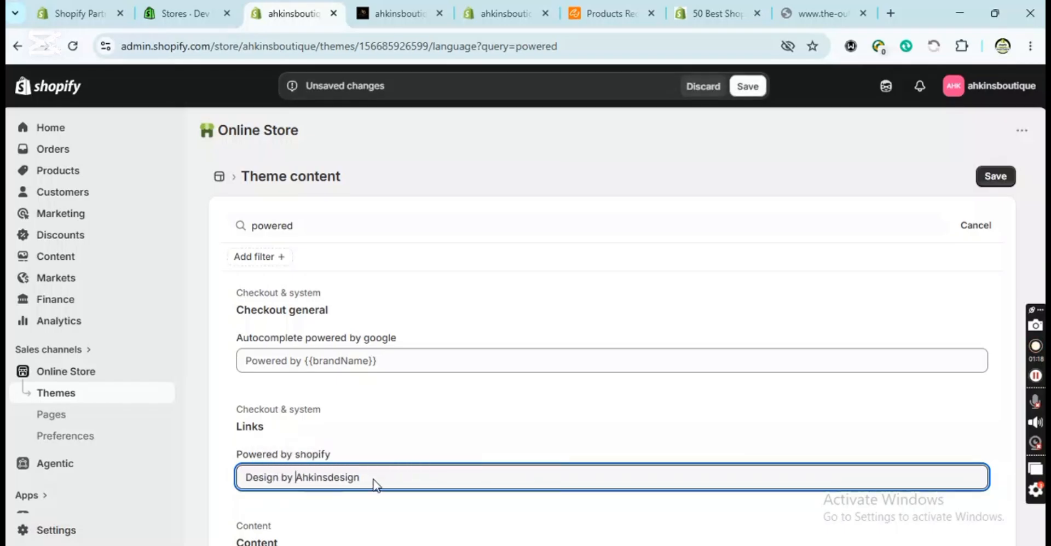
text(.)
click(995, 176)
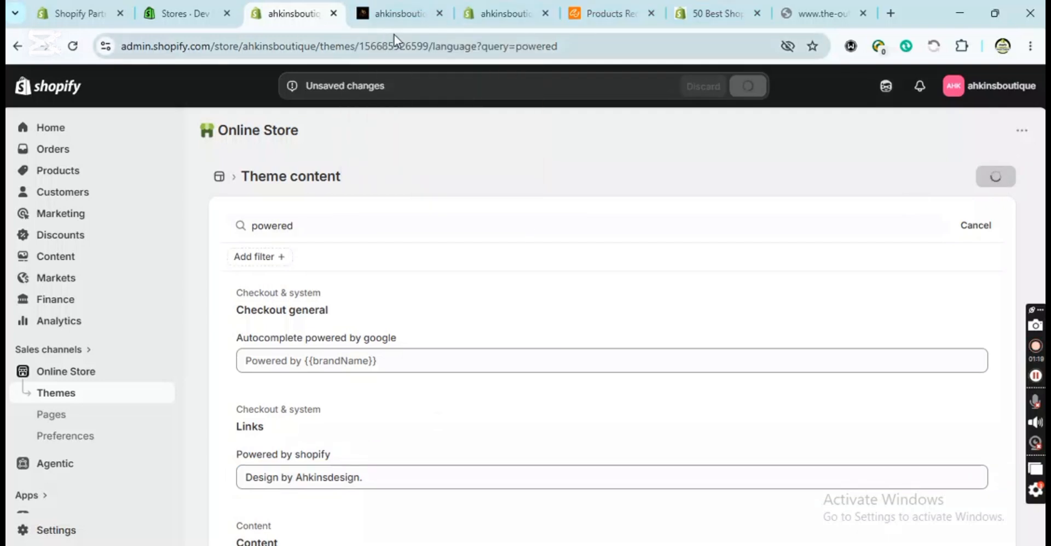
click(399, 7)
click(72, 47)
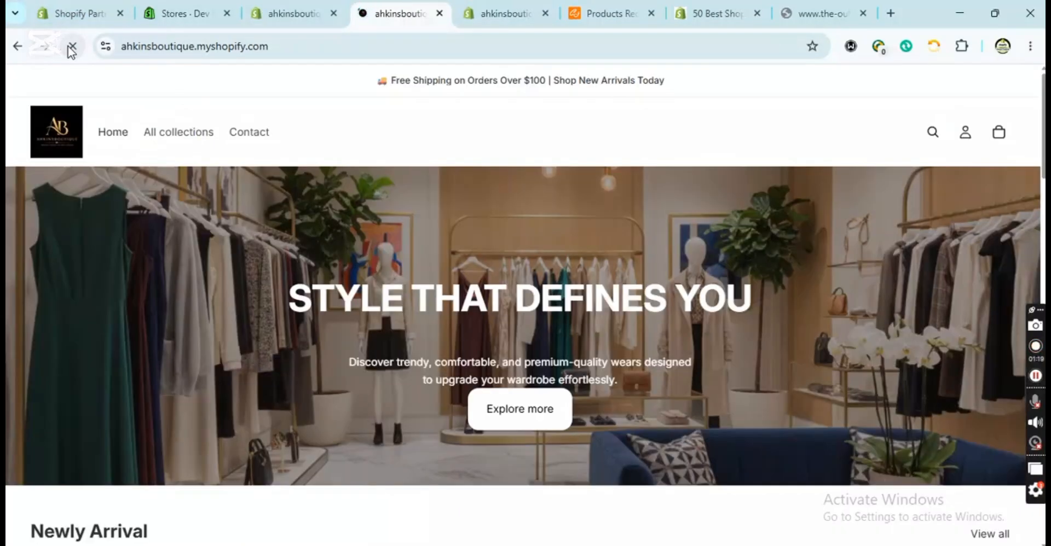
mouse_move(178, 132)
scroll(554, 341, down, 15)
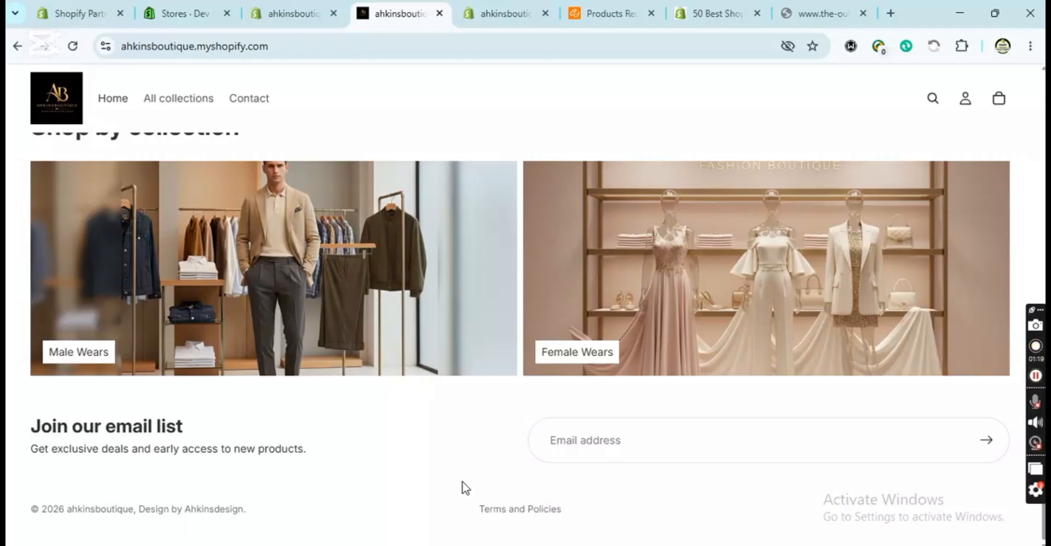
scroll(460, 467, up, 8)
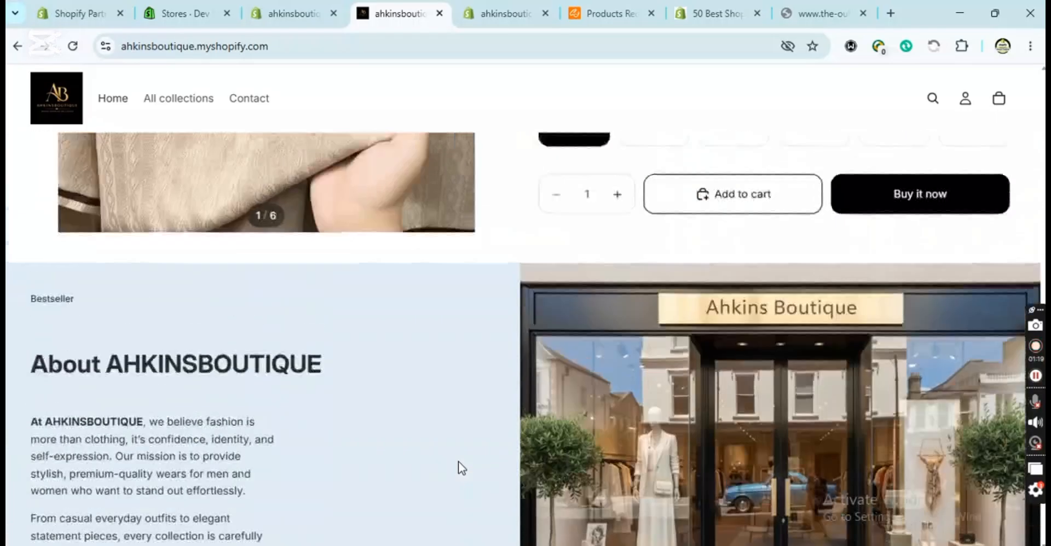
scroll(458, 461, up, 10)
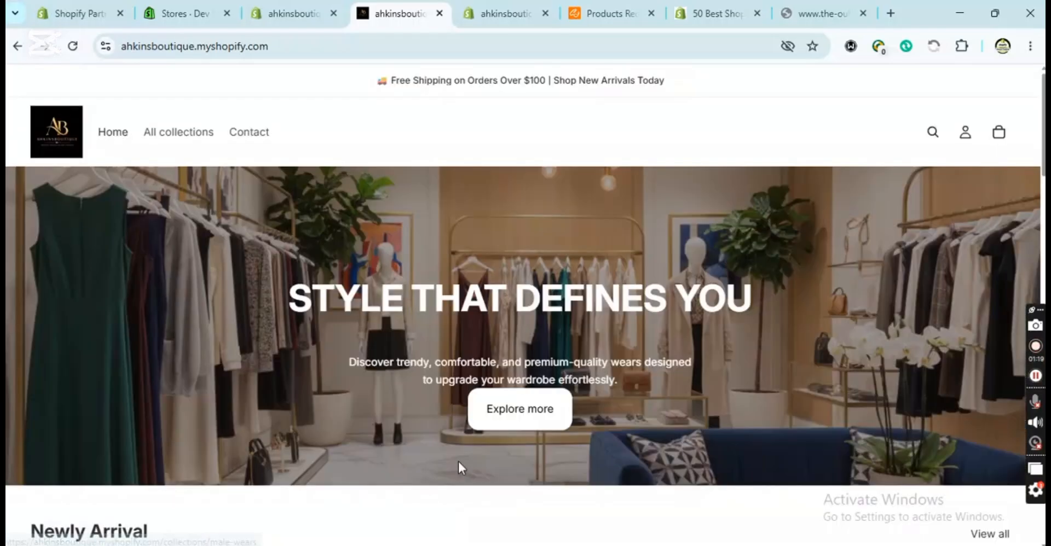
click(1035, 347)
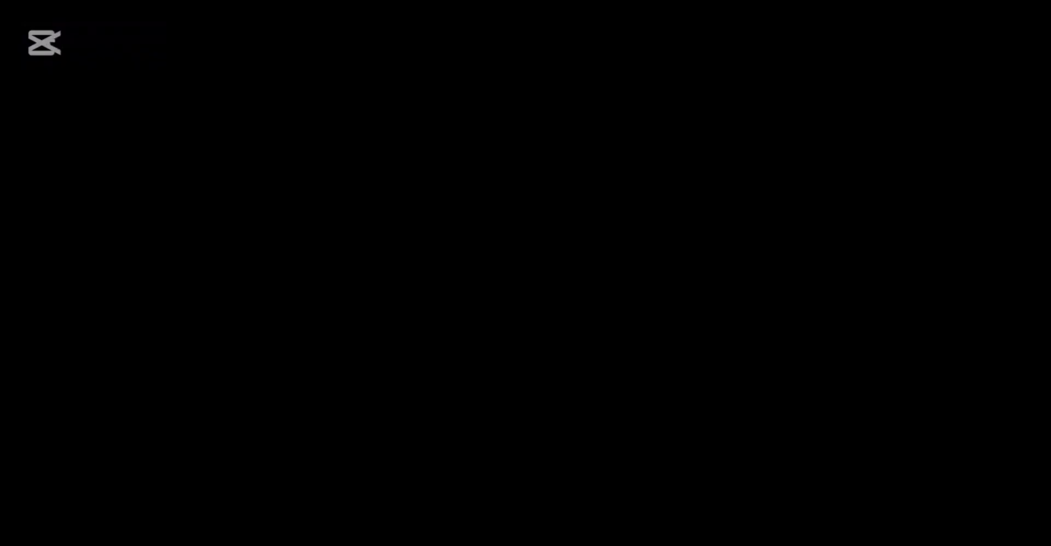